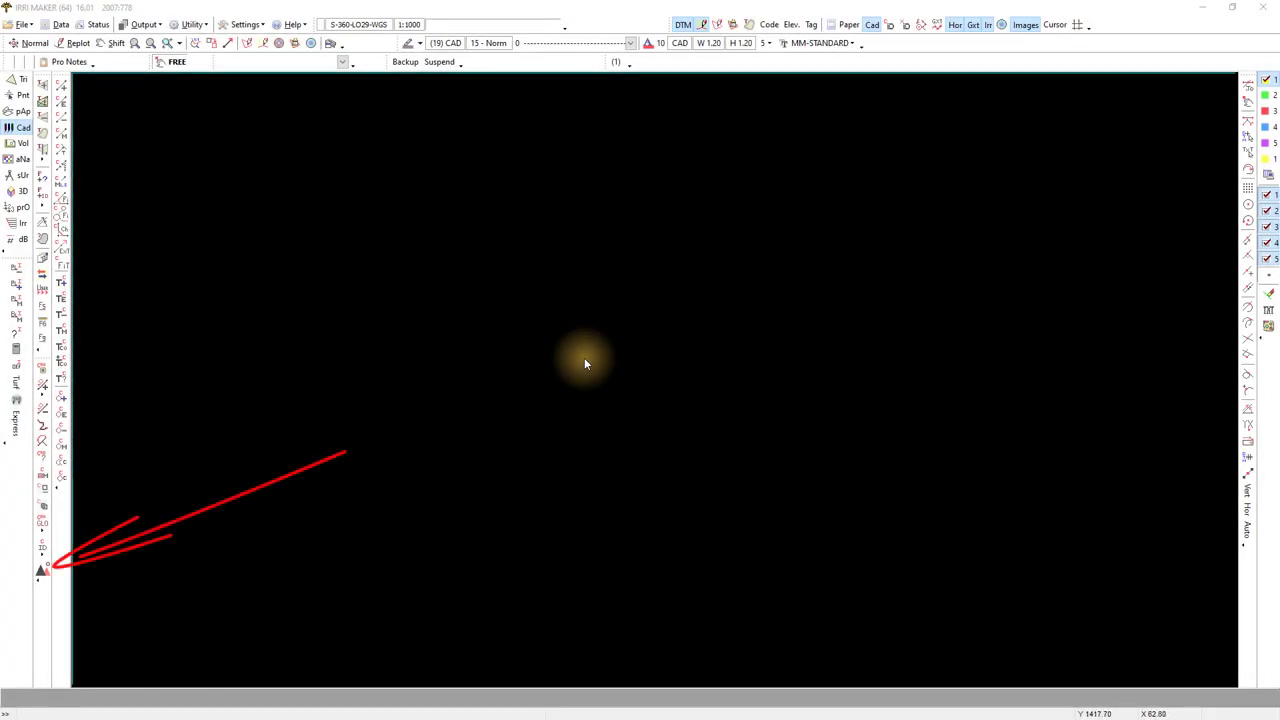
- Open Google Maps as the background source and search the address 'Sheepmoor South africa'
click(42, 570)
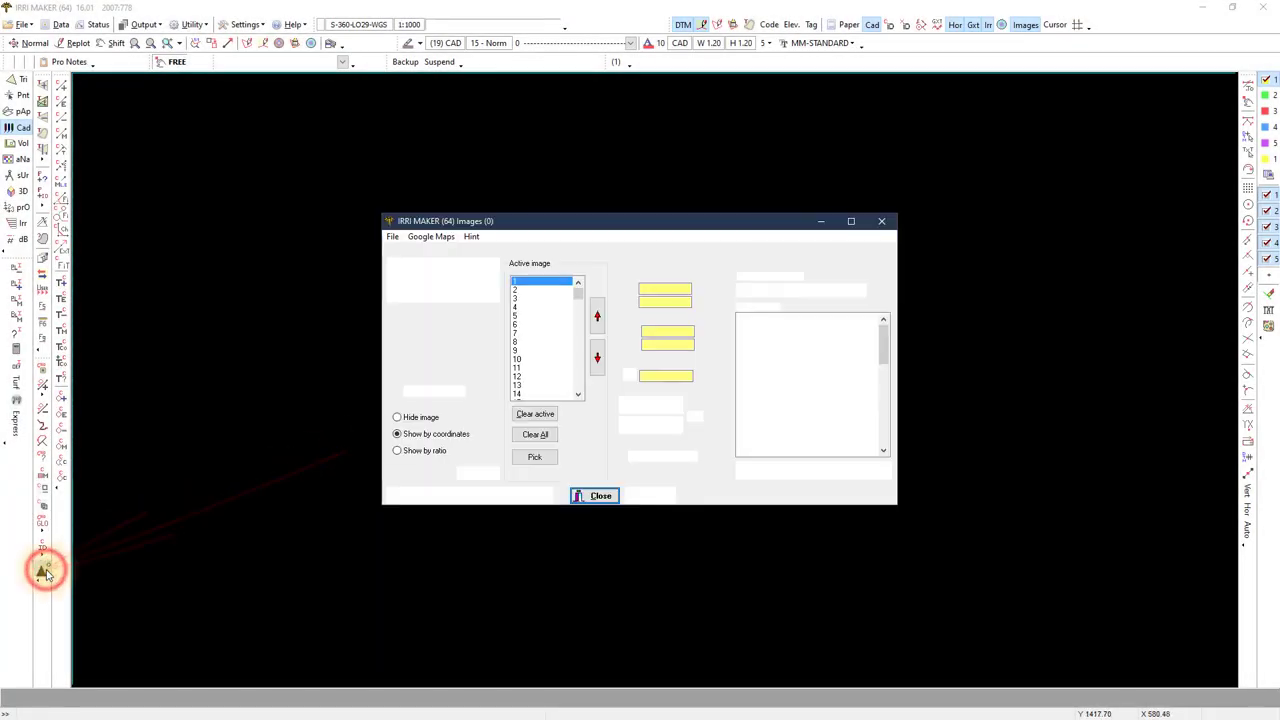
click(423, 238)
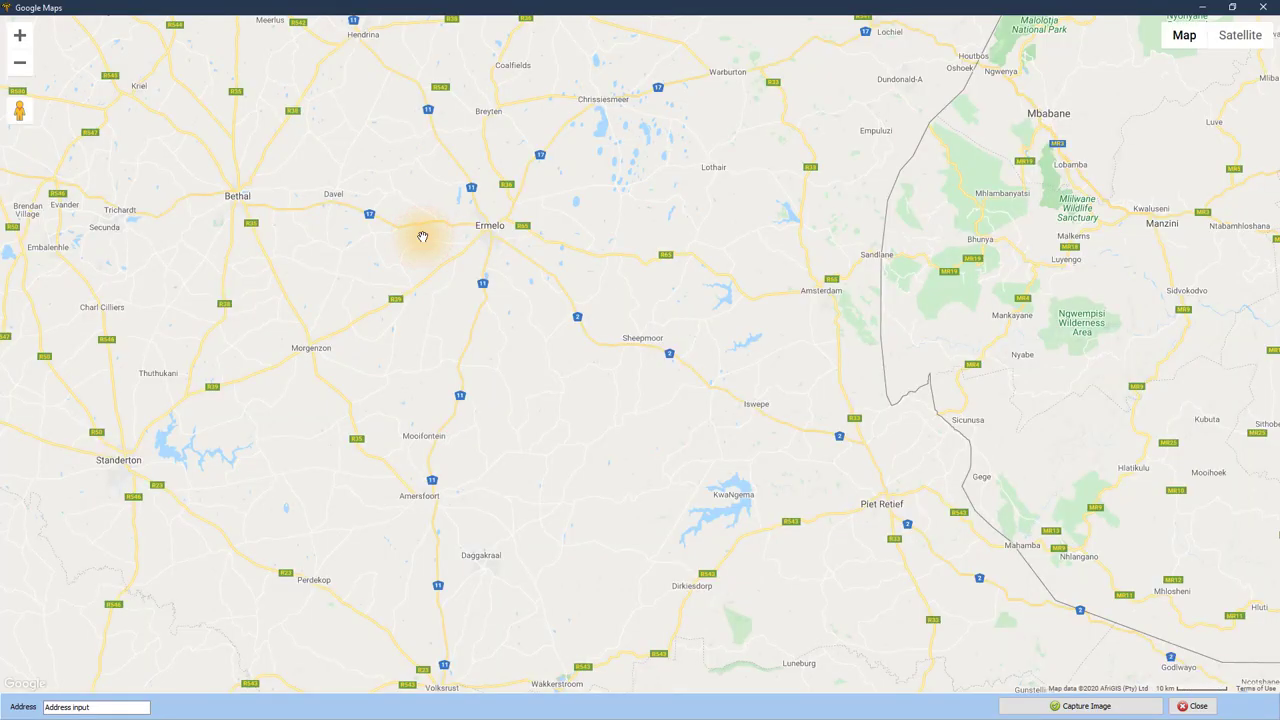
click(106, 706)
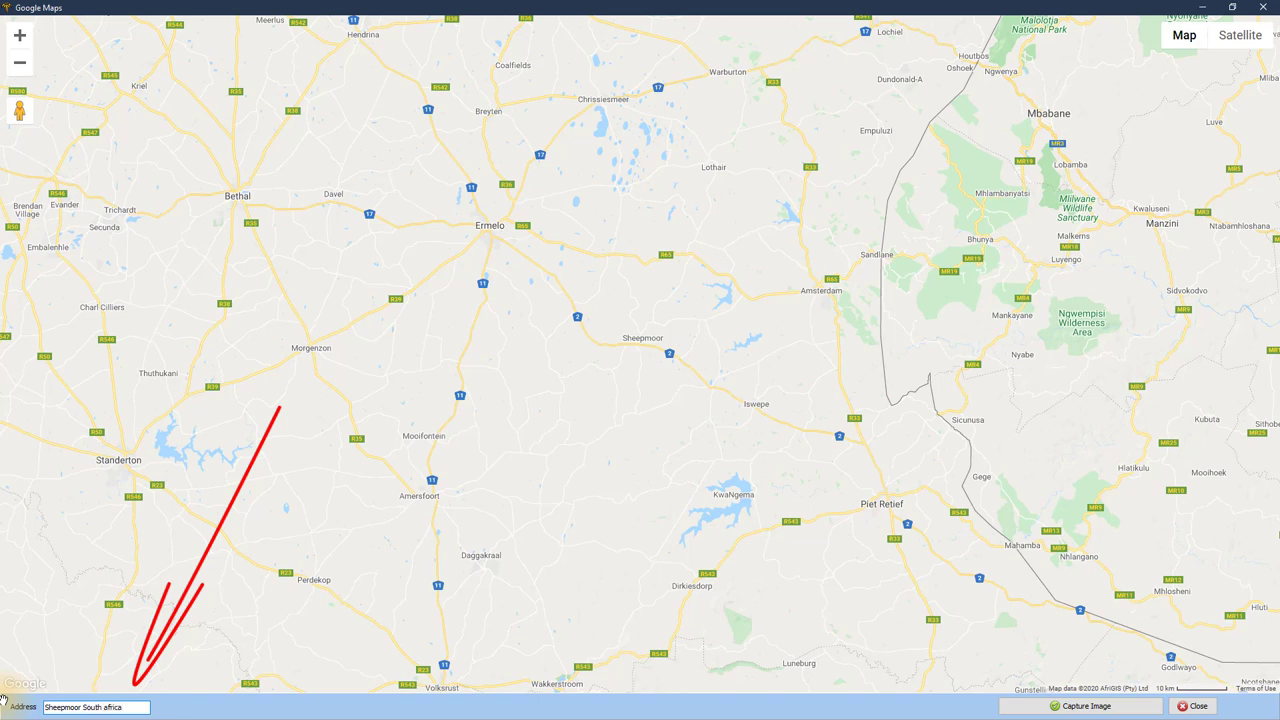
key(Return)
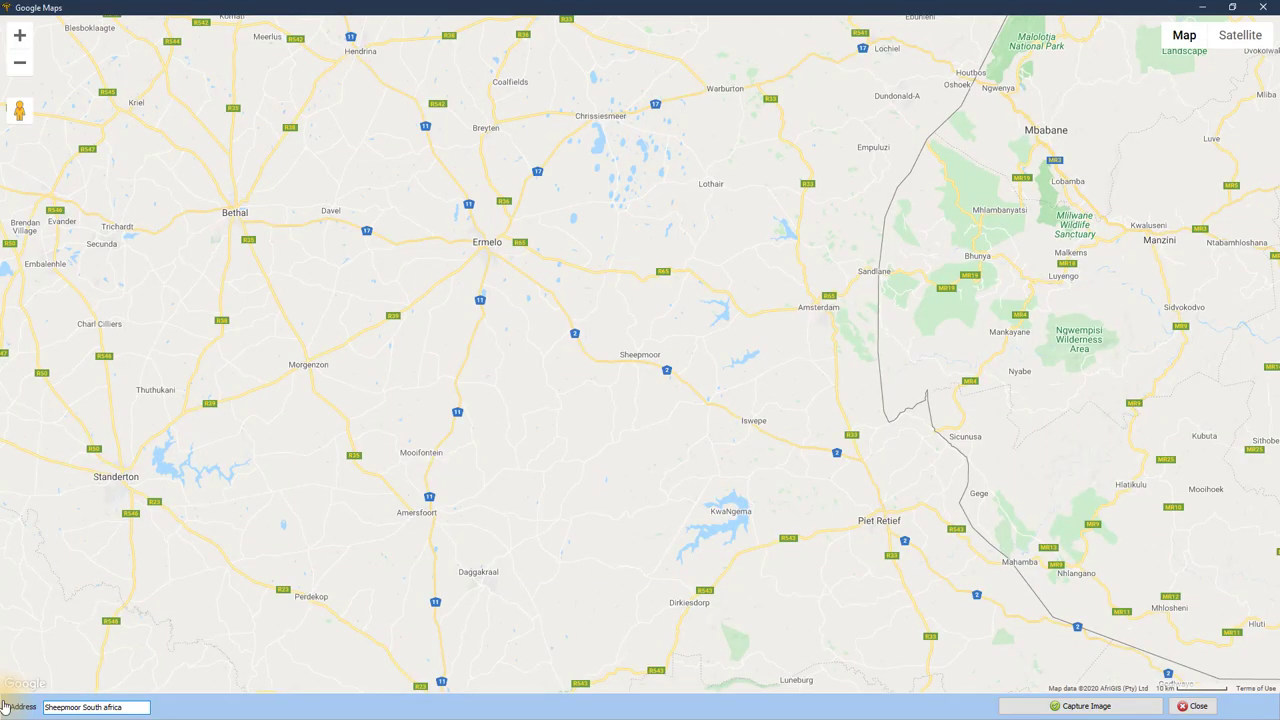
- Switch to satellite imagery and zoom in on the field beside the dirt-road crossroads
click(1248, 36)
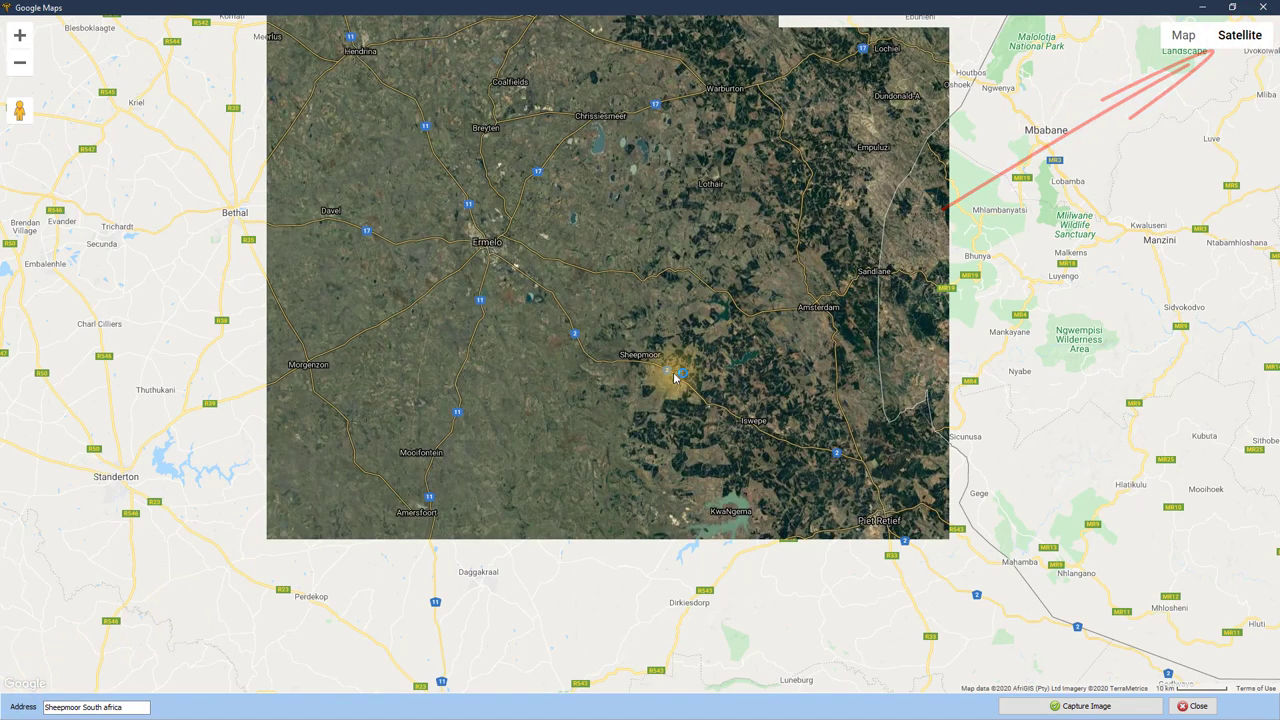
scroll(672, 372, up, 1)
scroll(651, 360, up, 1)
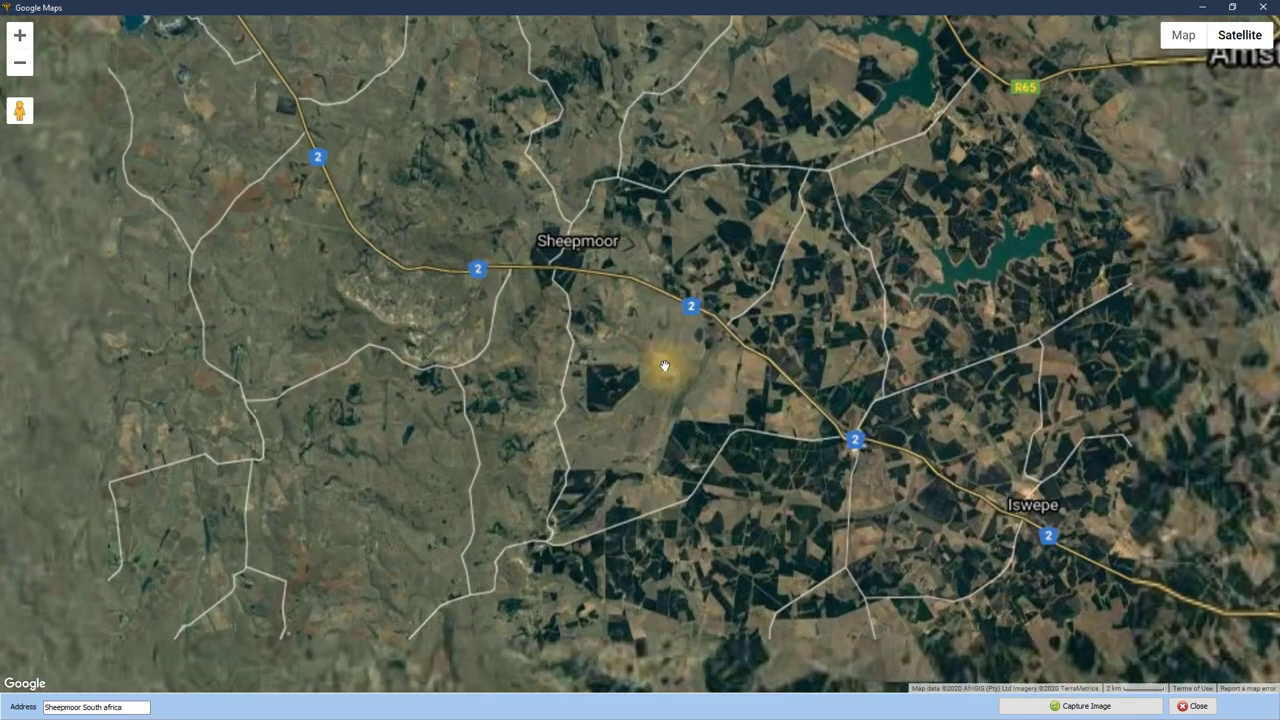
scroll(575, 312, up, 1)
scroll(563, 325, up, 1)
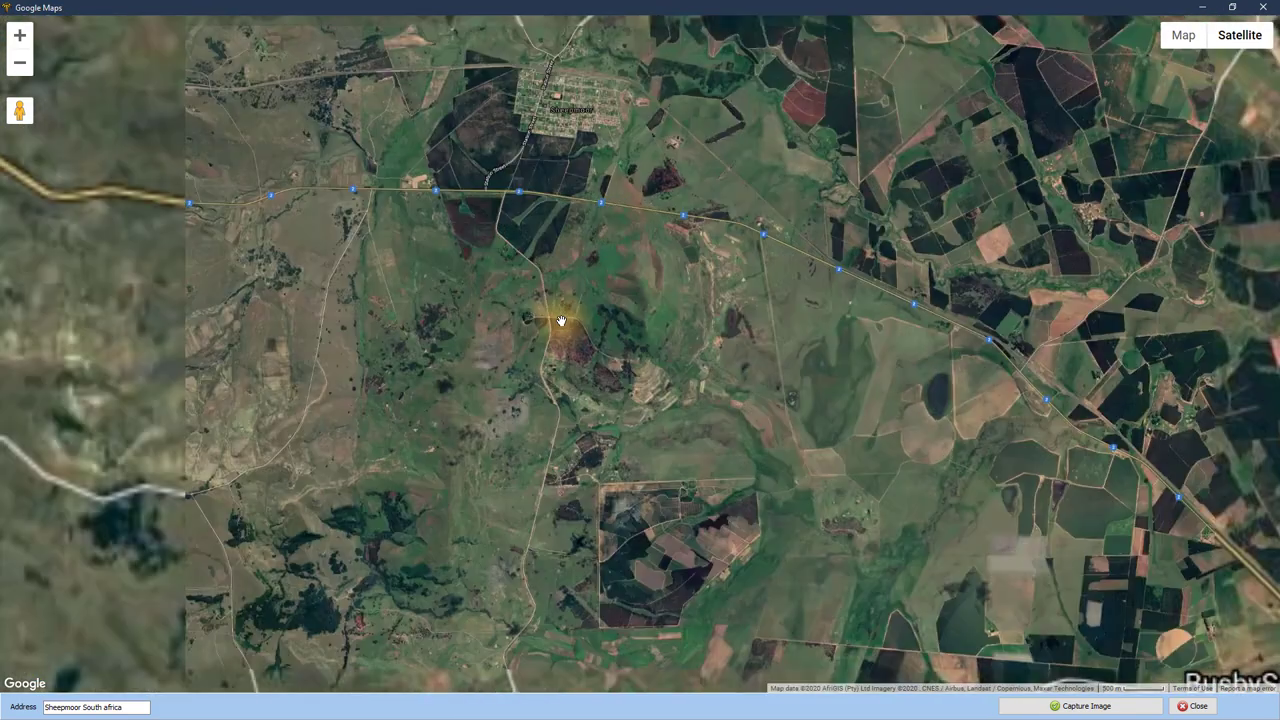
scroll(560, 292, up, 1)
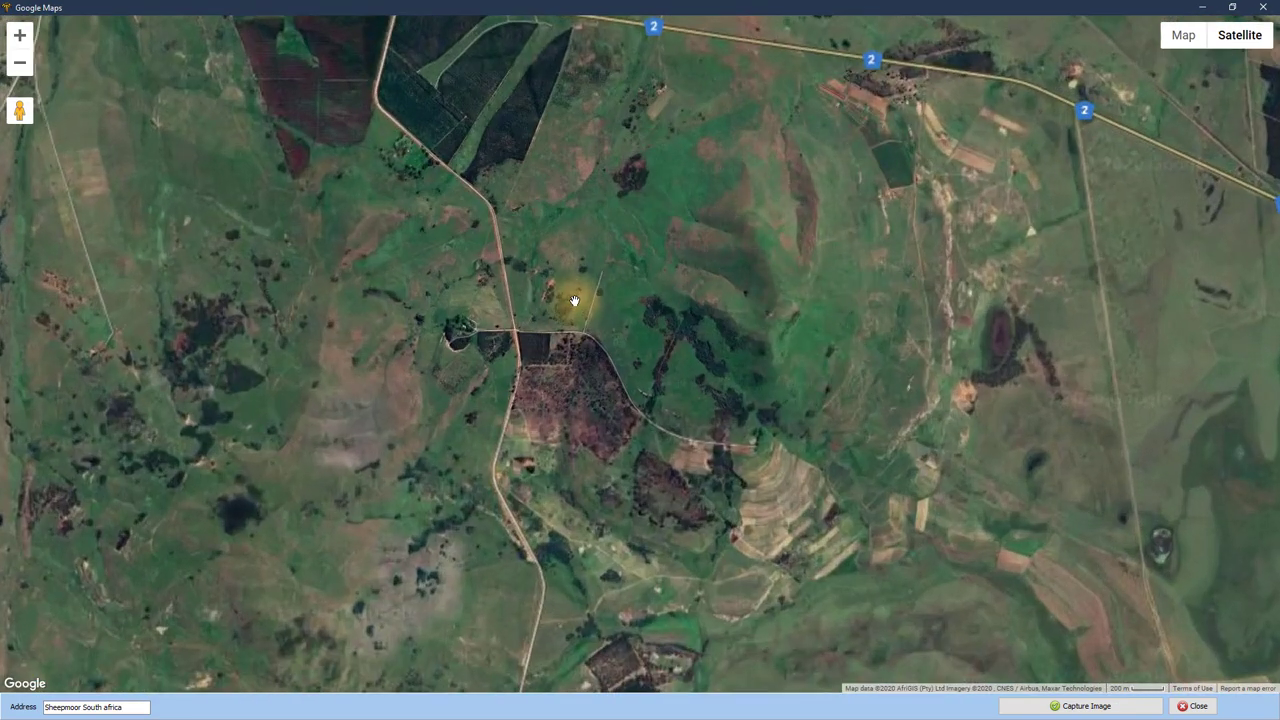
scroll(540, 280, up, 1)
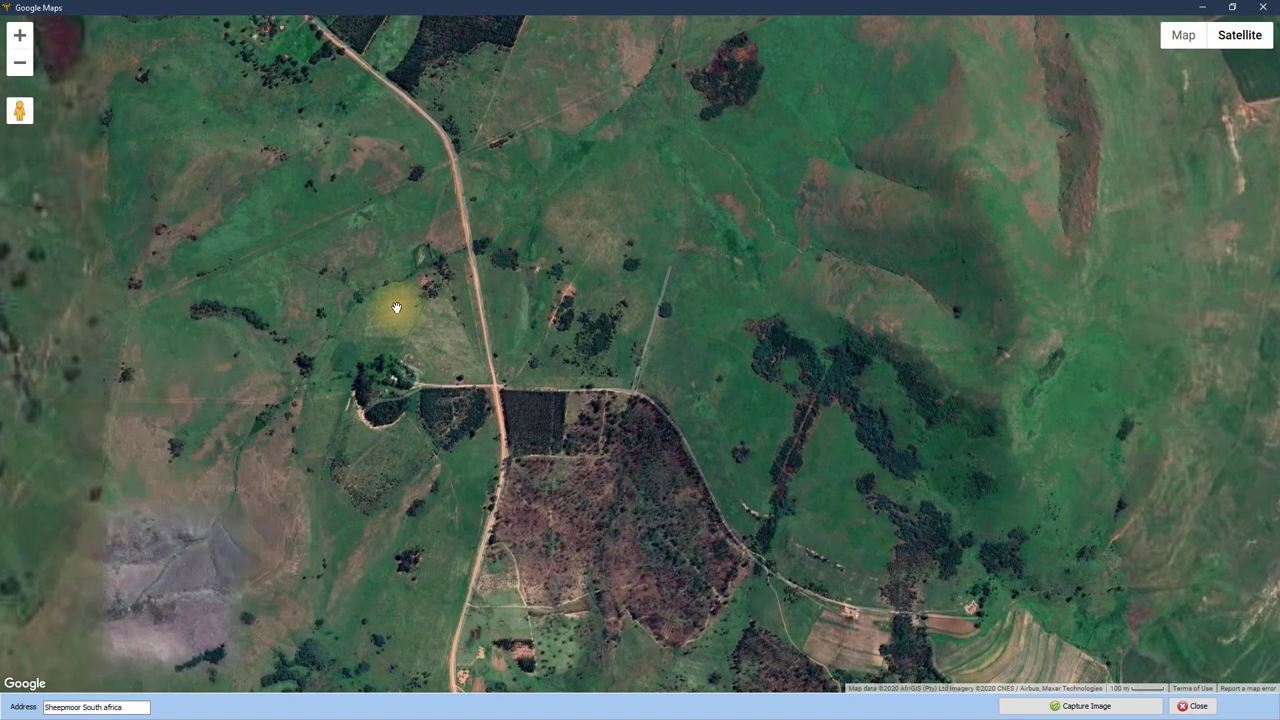
mouse_move(396, 307)
mouse_down()
mouse_move(744, 385)
mouse_move(600, 337)
mouse_move(612, 369)
mouse_up()
scroll(722, 380, up, 1)
scroll(725, 388, up, 1)
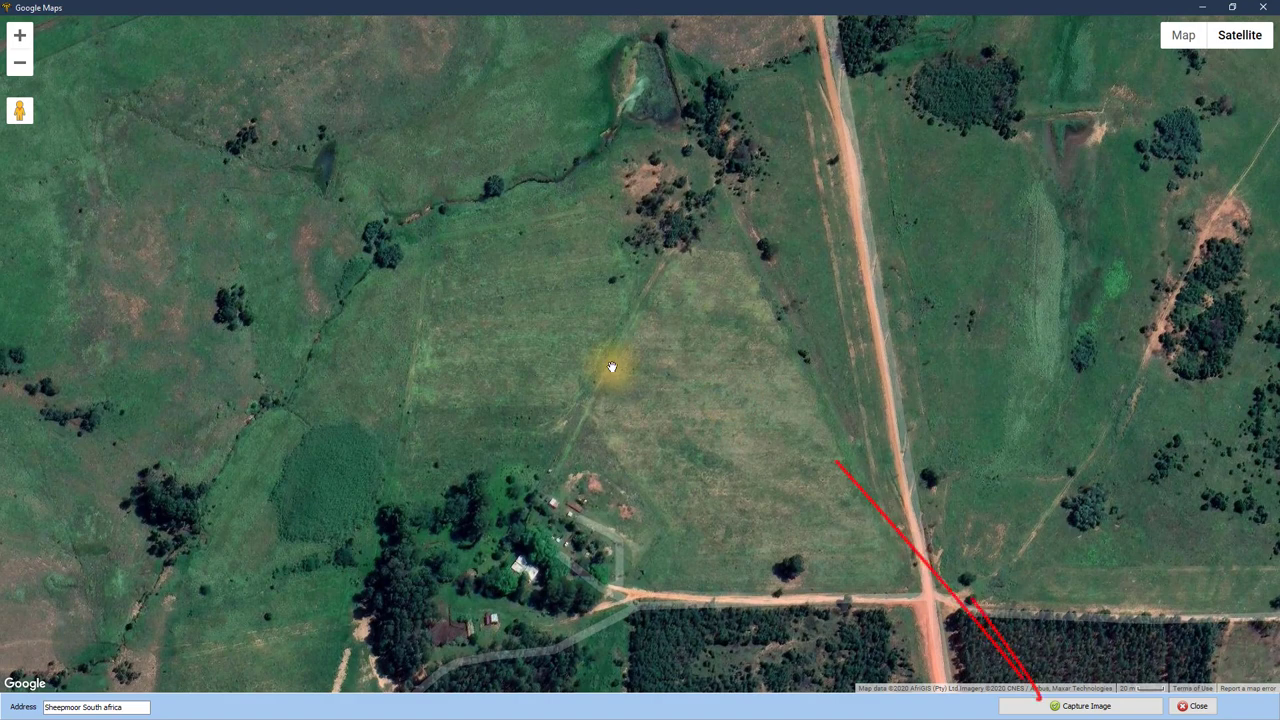
- Capture the satellite view as background, accept the LO31 coordinate system change, and switch to DTM points
click(1040, 708)
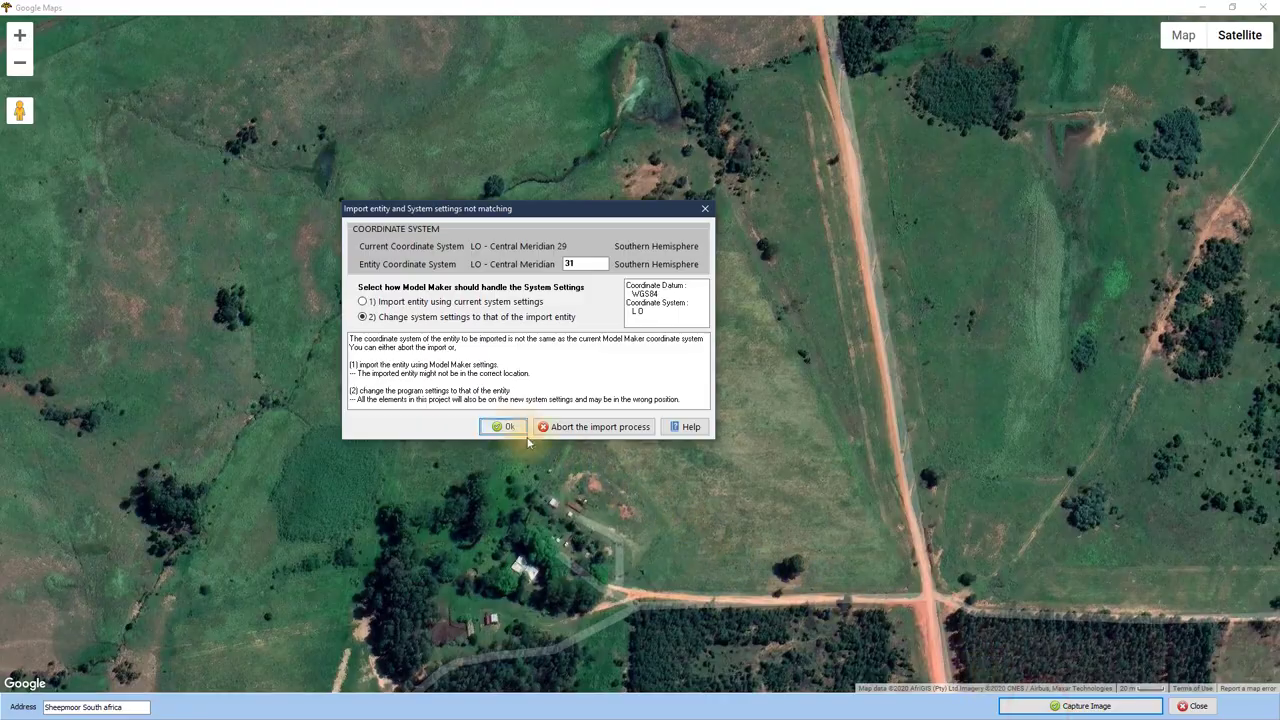
click(506, 427)
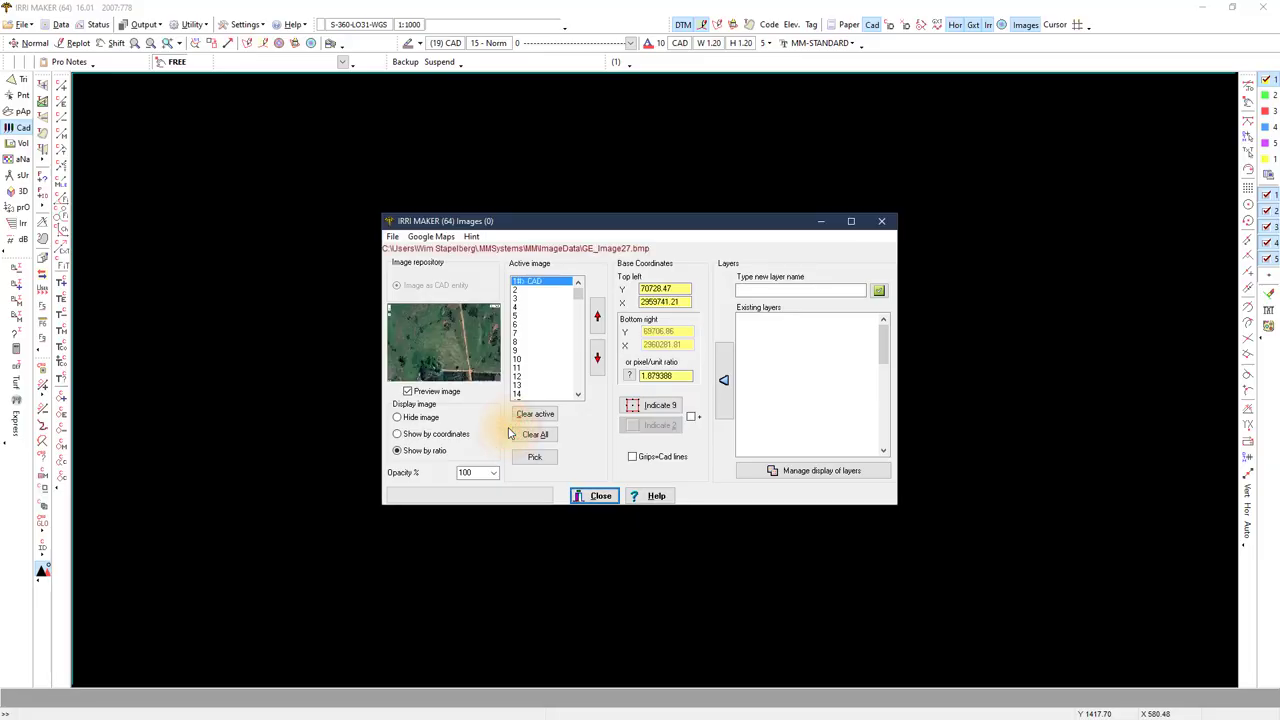
click(597, 496)
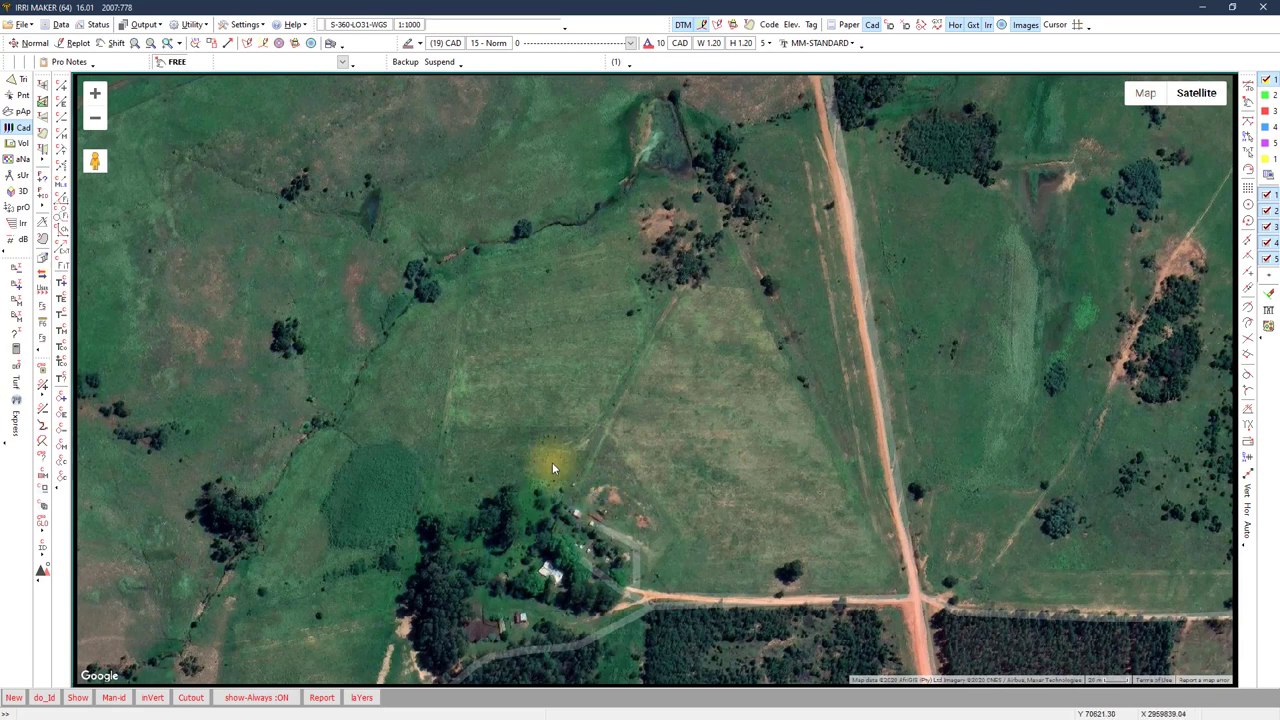
click(16, 97)
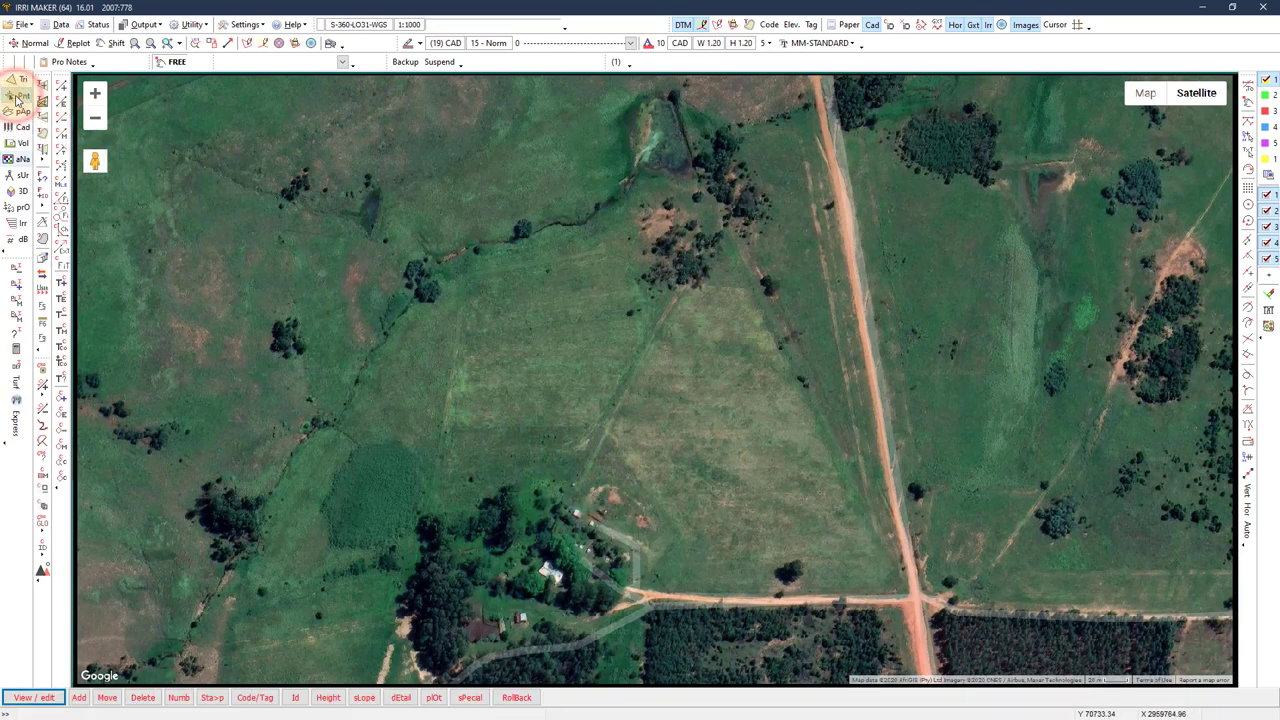
- Outline an irregular grid area around the field with five boundary corners and accept it
click(78, 698)
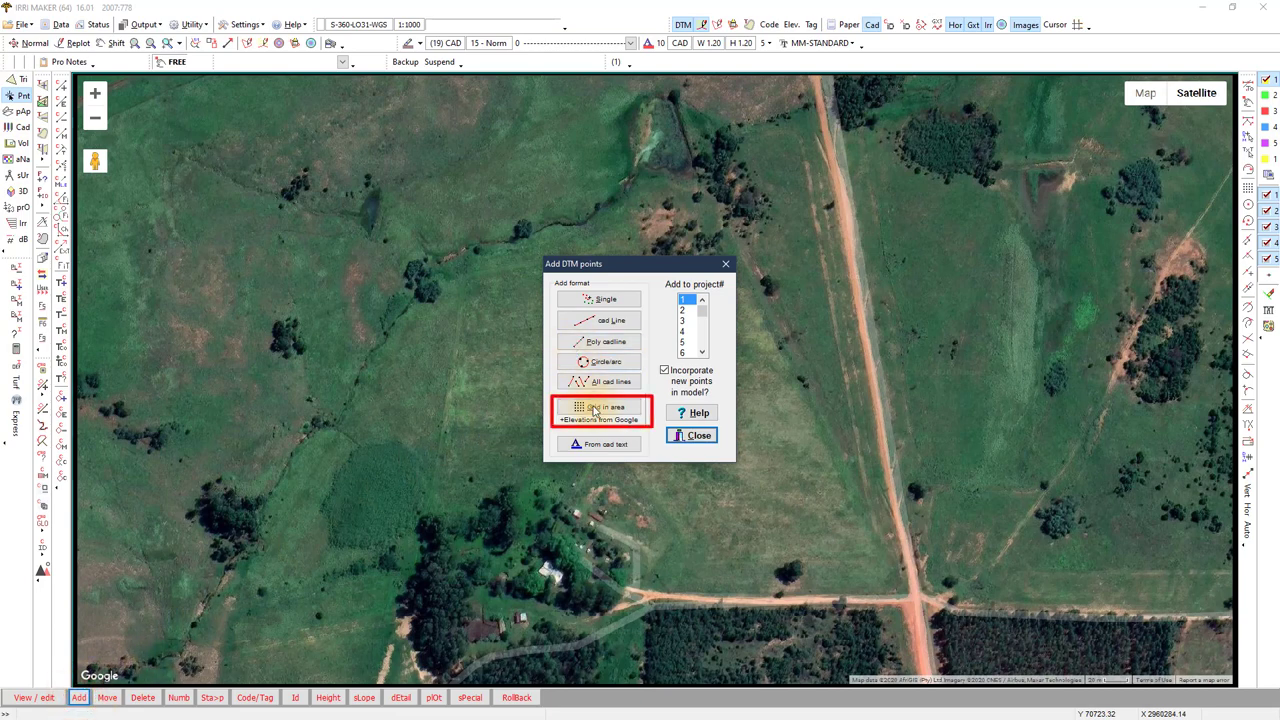
click(594, 408)
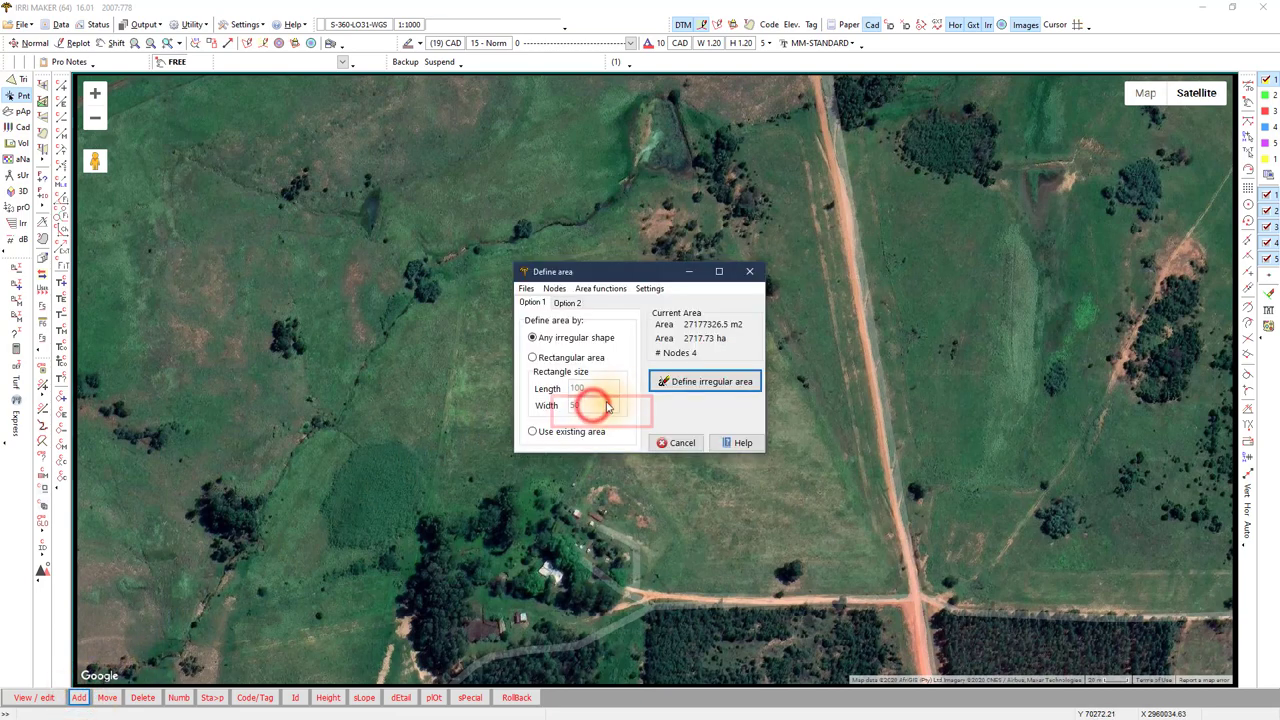
click(670, 381)
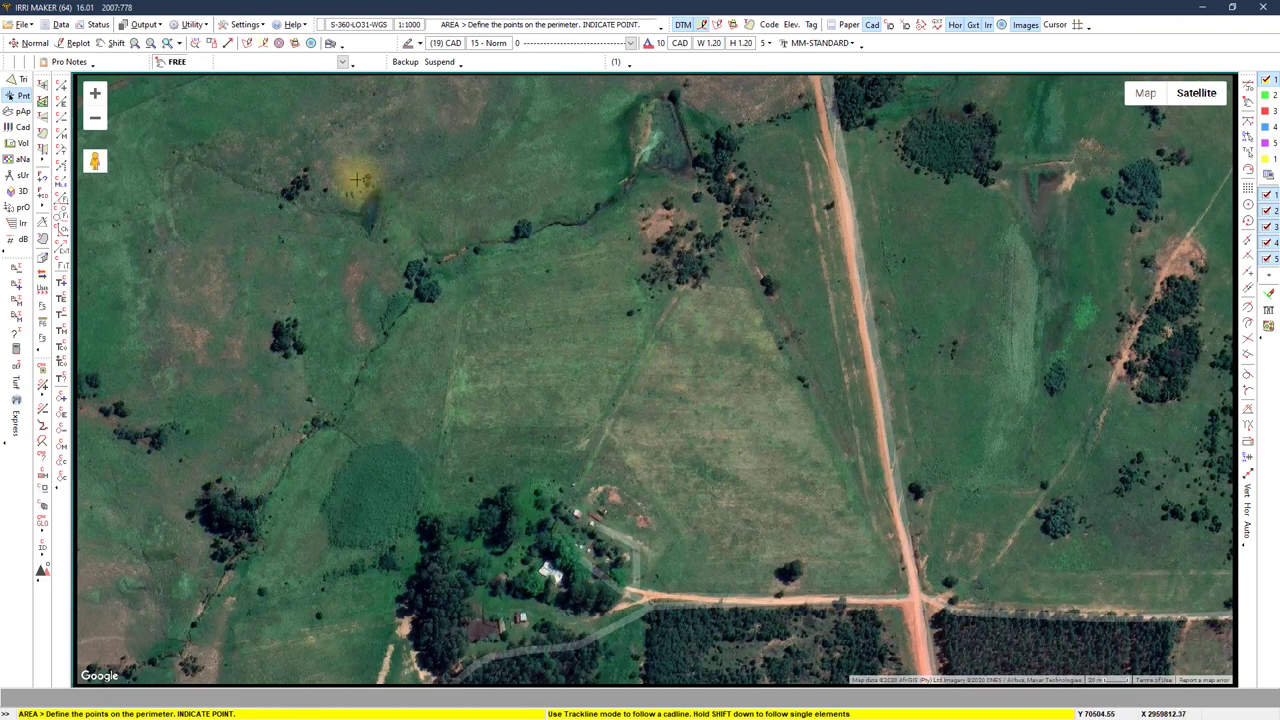
click(320, 153)
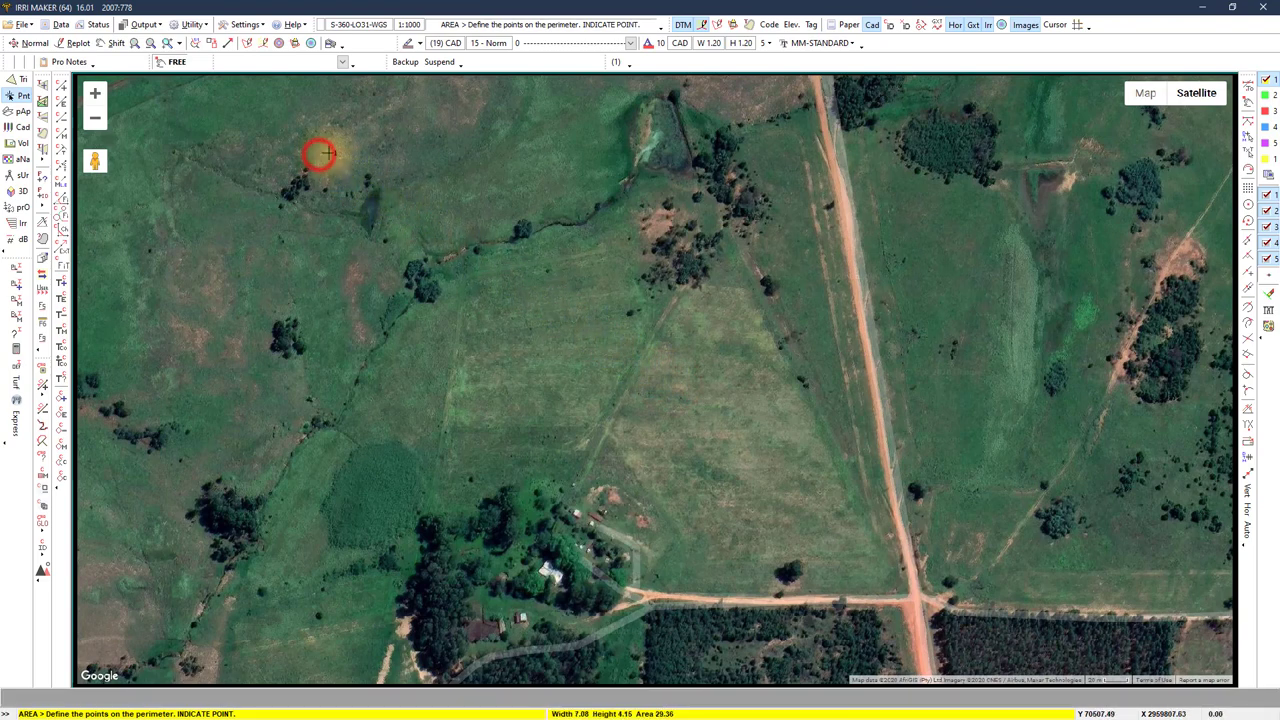
click(683, 82)
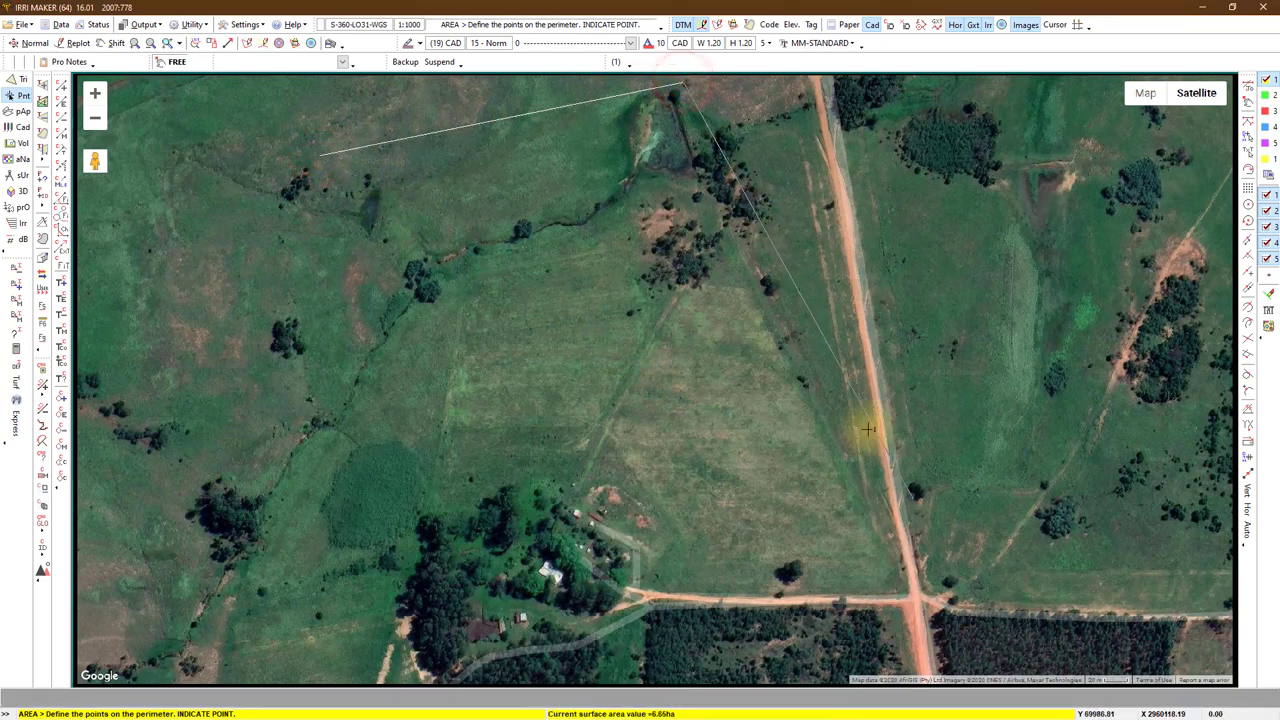
click(920, 615)
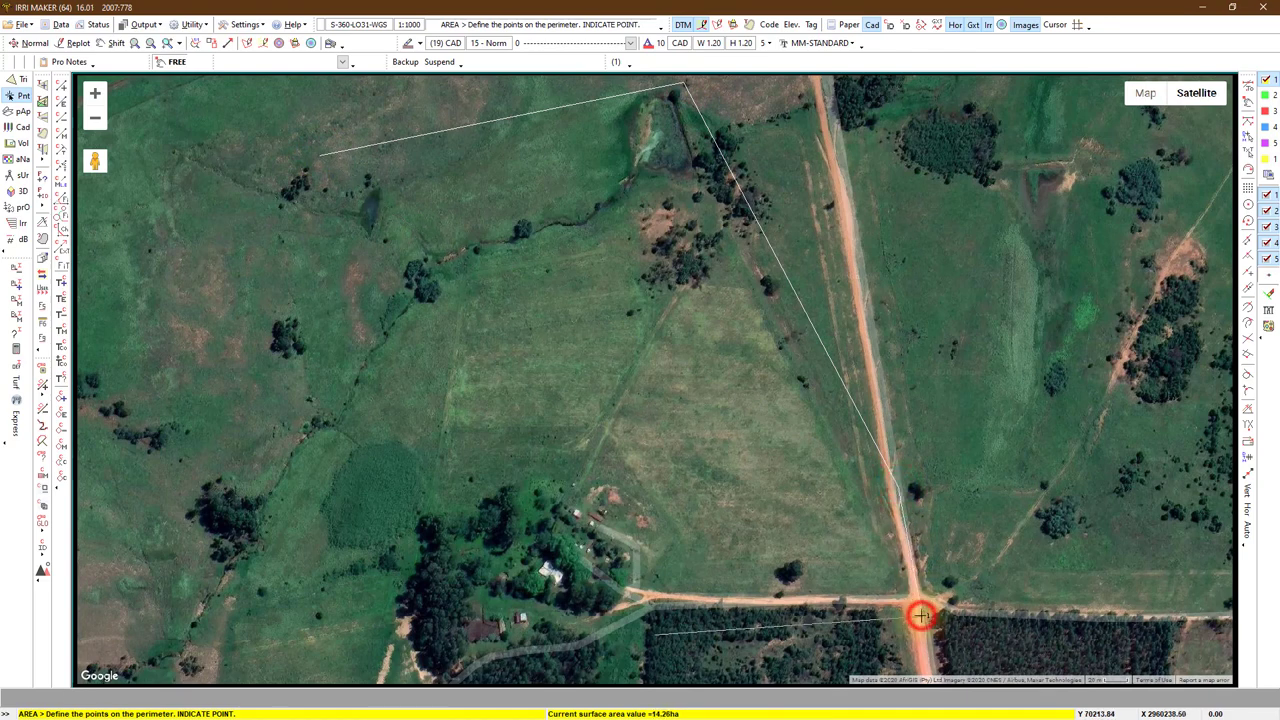
click(361, 634)
click(375, 404)
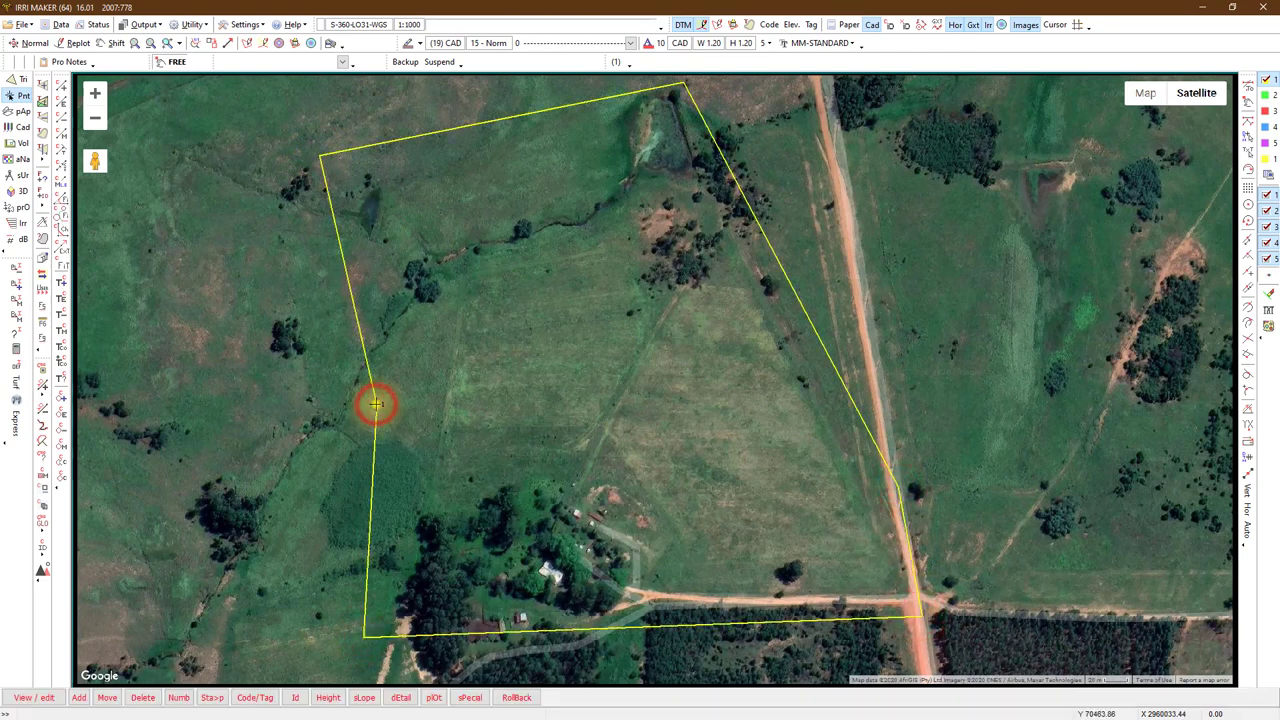
click(662, 410)
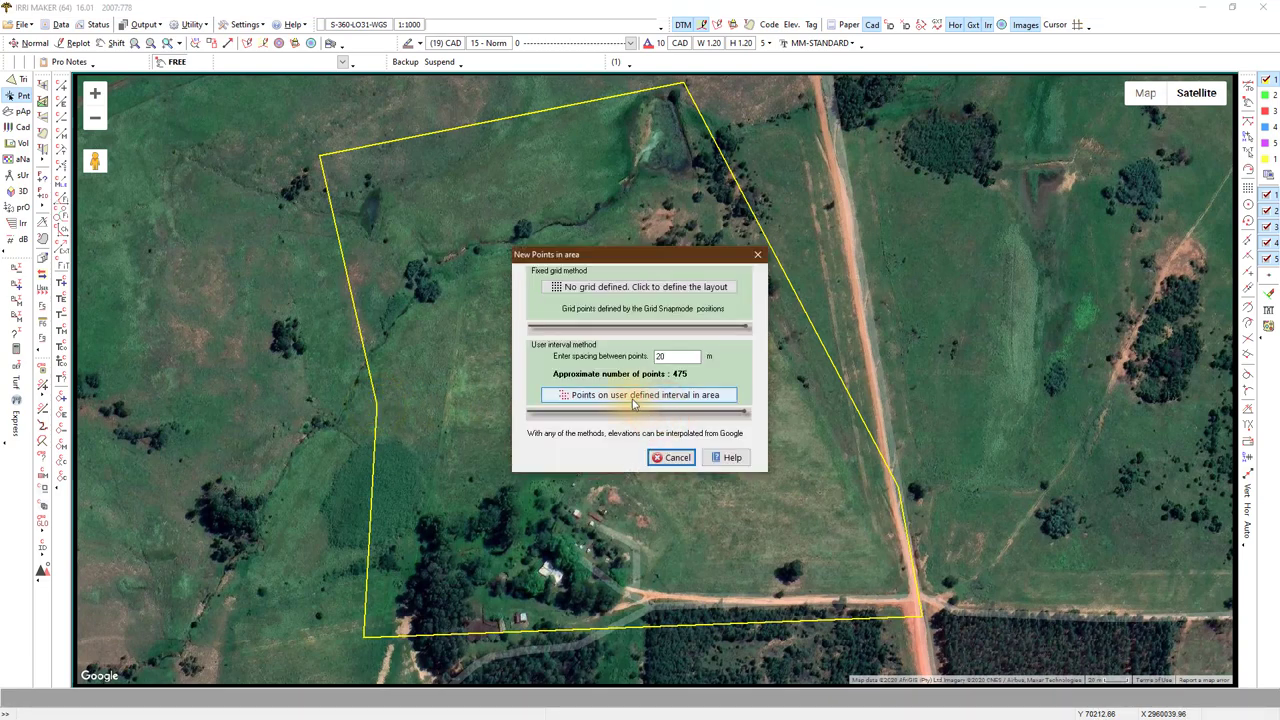
- Generate points at 20 m spacing and fetch their elevations from Google Maps
click(620, 396)
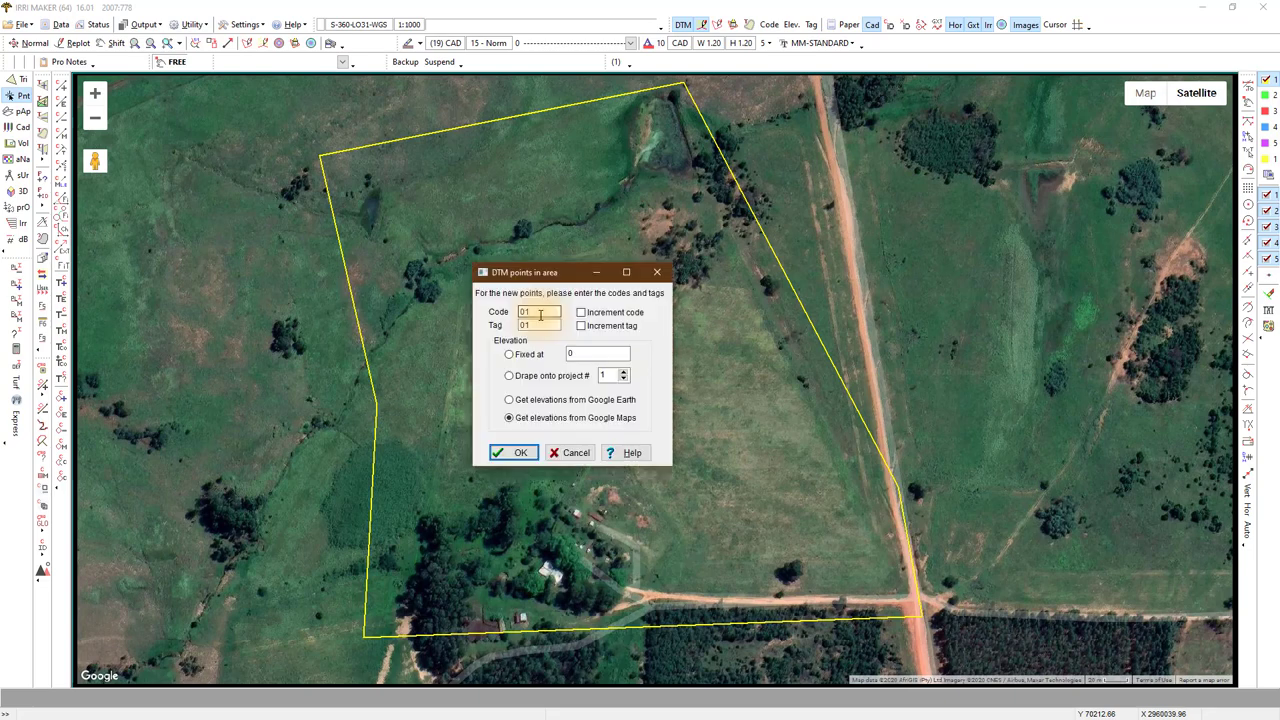
click(530, 418)
click(520, 453)
click(660, 250)
click(568, 397)
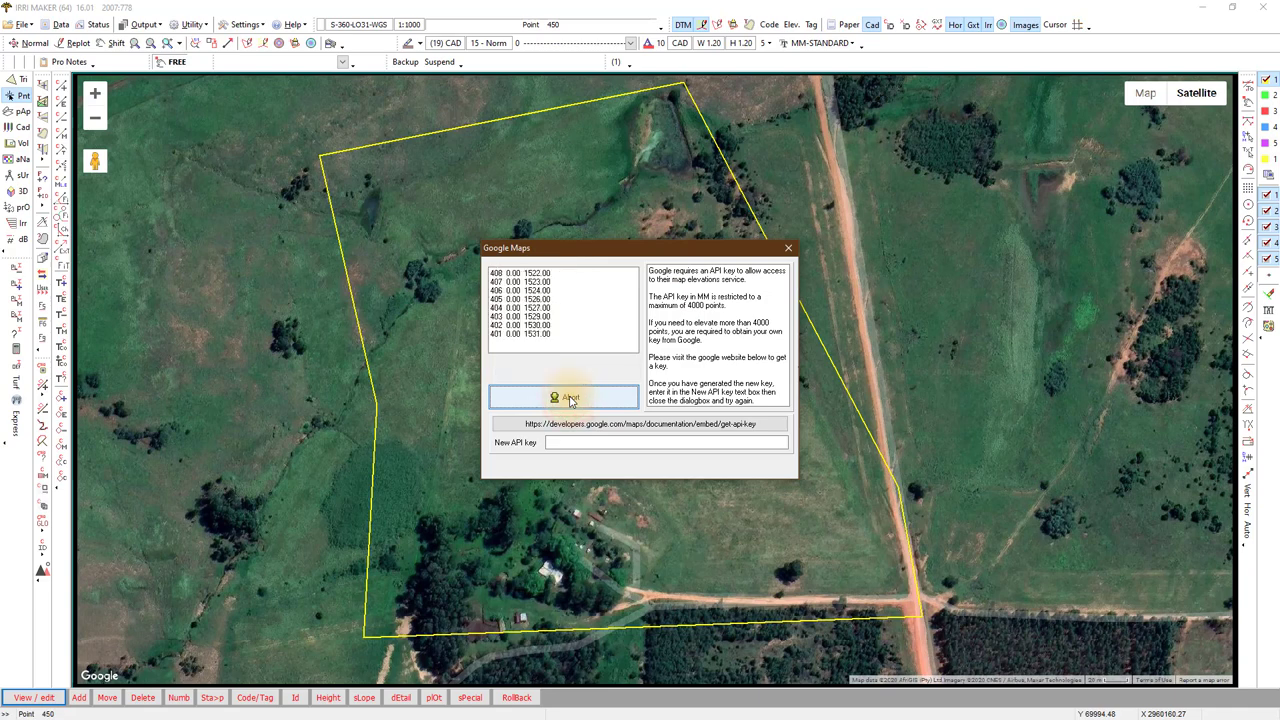
click(688, 386)
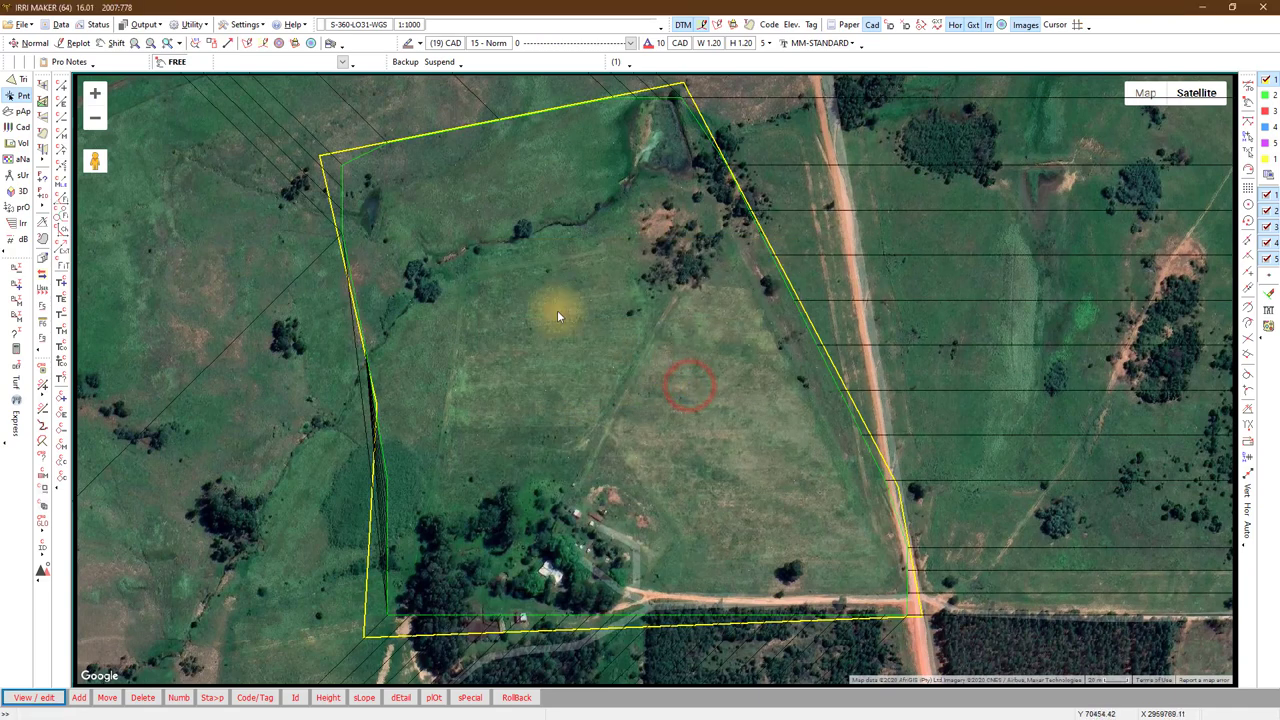
- Redraw the contours and trace a first closed polyline around the field with repeat line mode
click(76, 43)
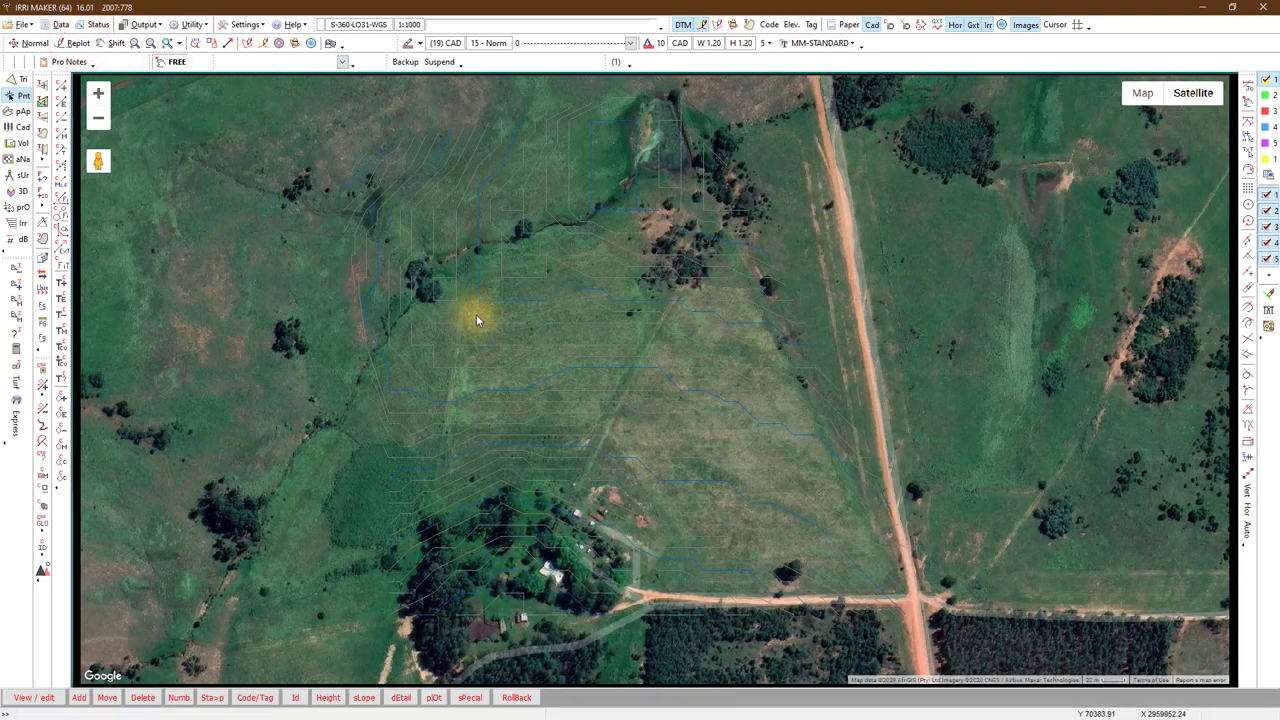
click(60, 86)
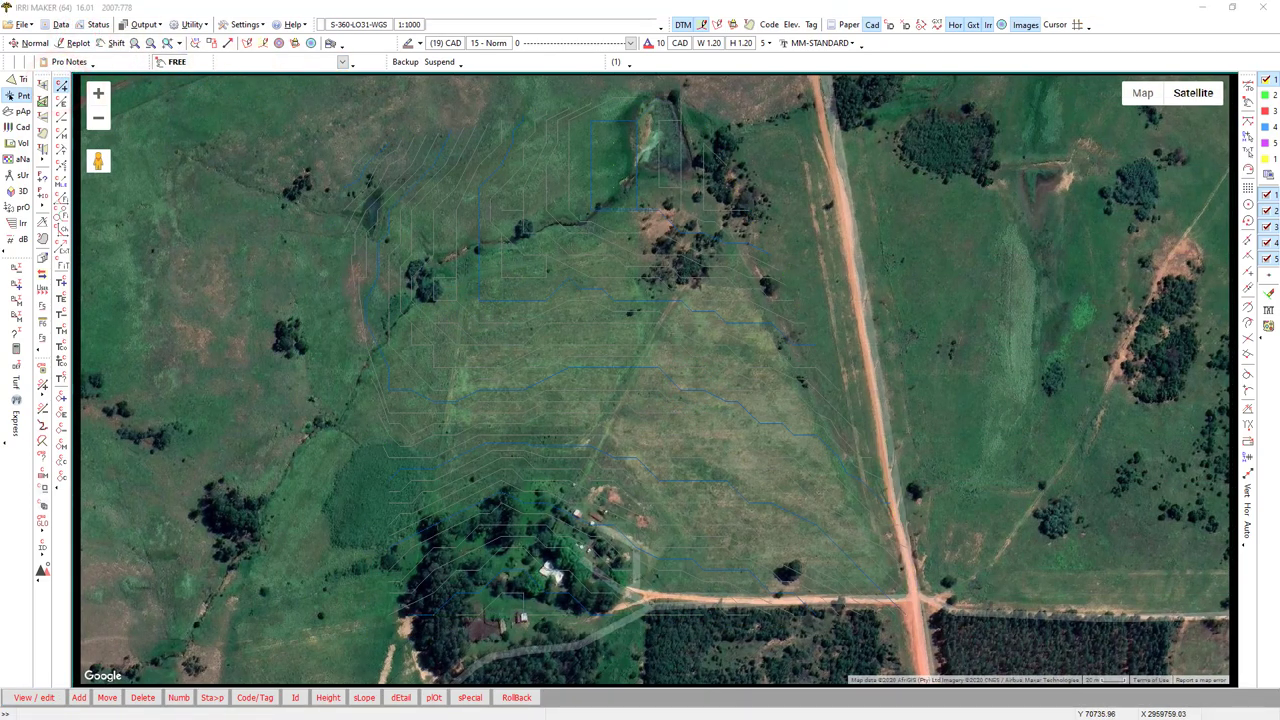
click(166, 512)
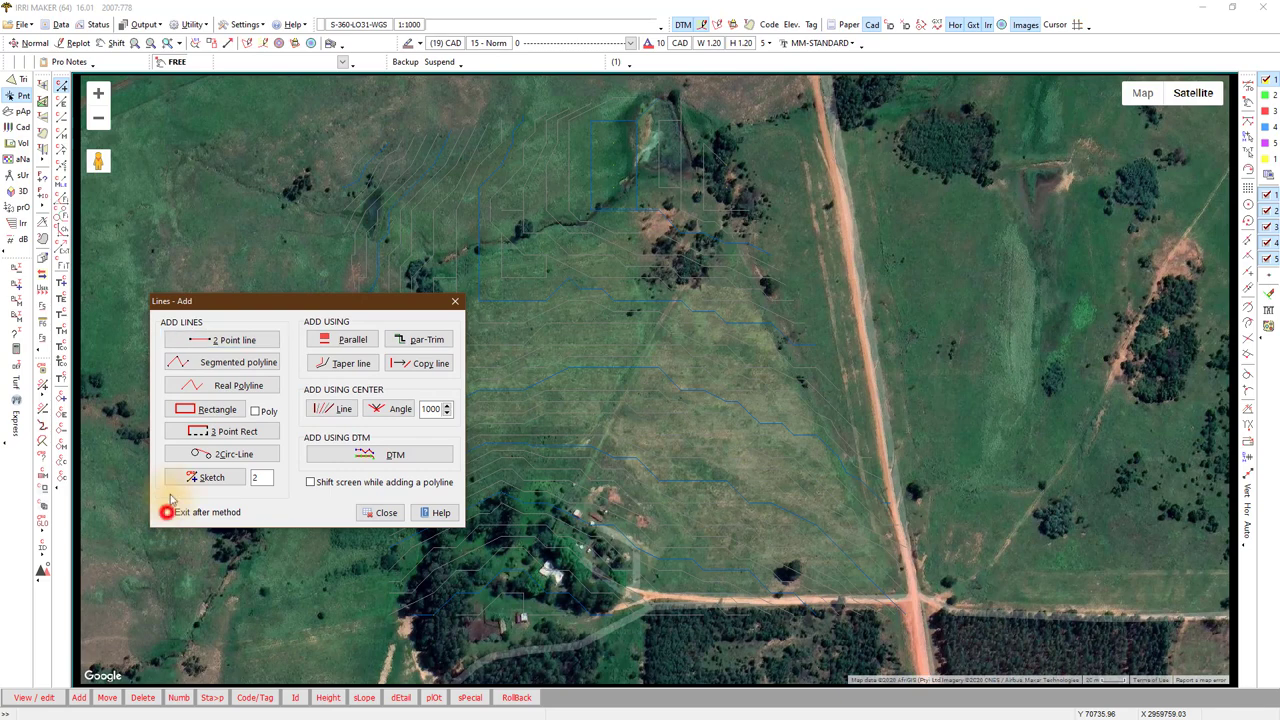
click(194, 363)
click(469, 275)
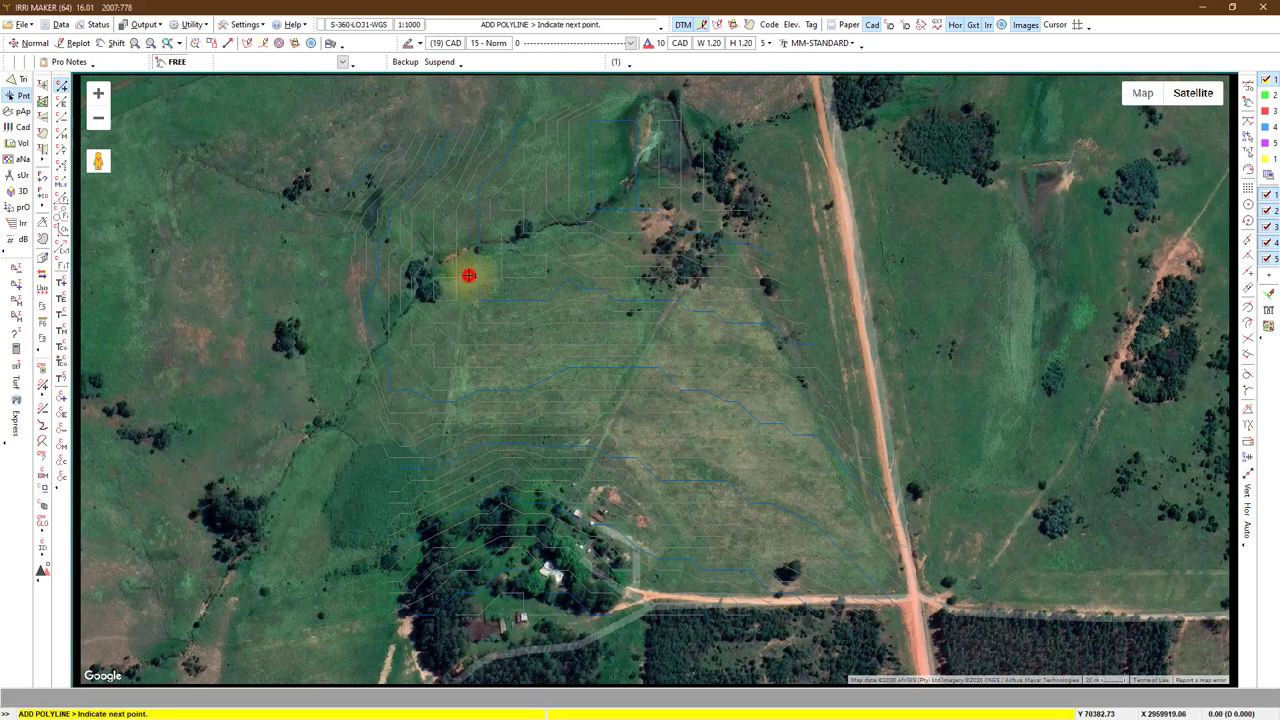
click(613, 249)
click(650, 328)
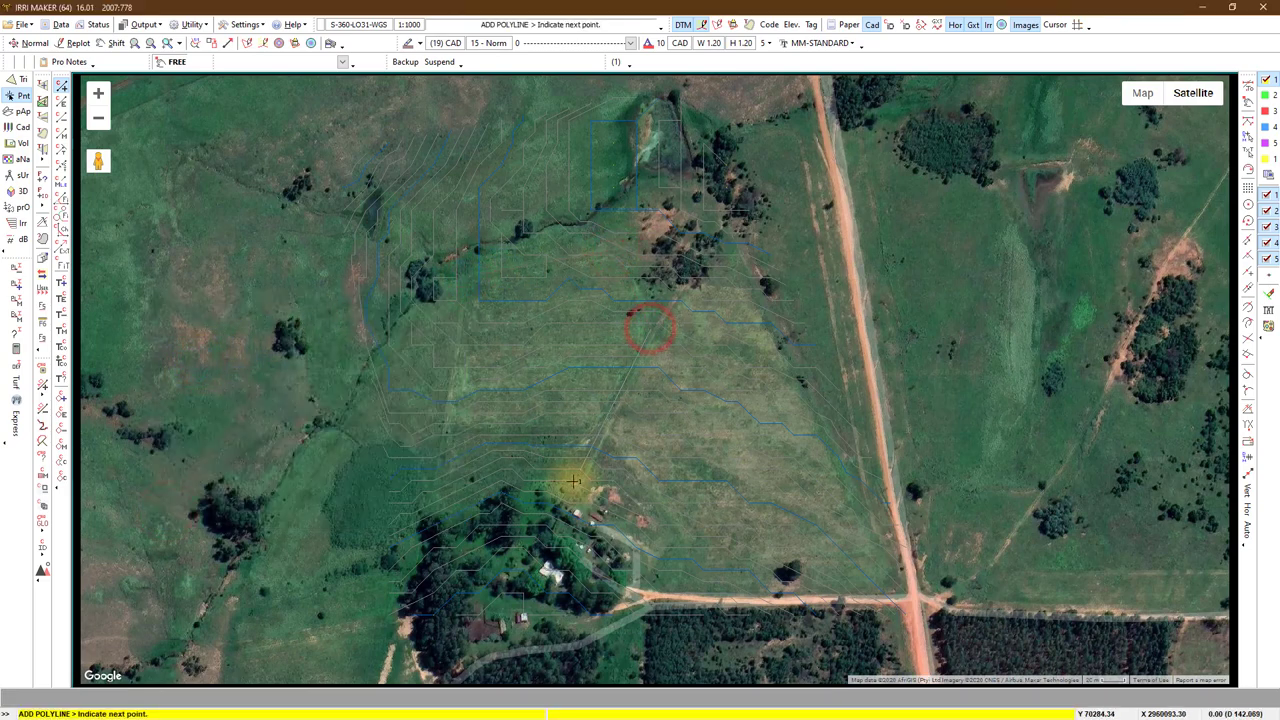
click(573, 482)
click(443, 447)
right_click(457, 363)
click(546, 306)
click(467, 279)
- Draw the field outline again as a closed polyline with pen 1 and free snapping
click(419, 43)
click(408, 75)
right_click(705, 307)
click(663, 388)
click(681, 287)
click(745, 289)
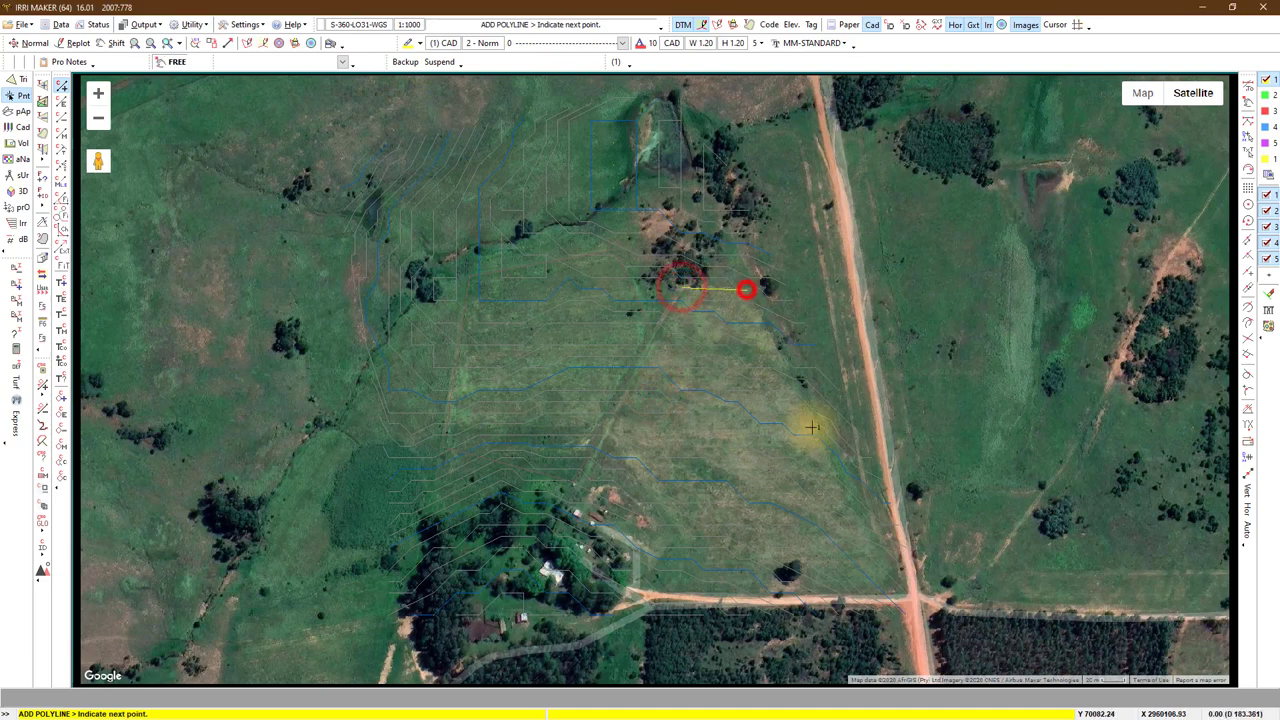
click(869, 548)
click(715, 560)
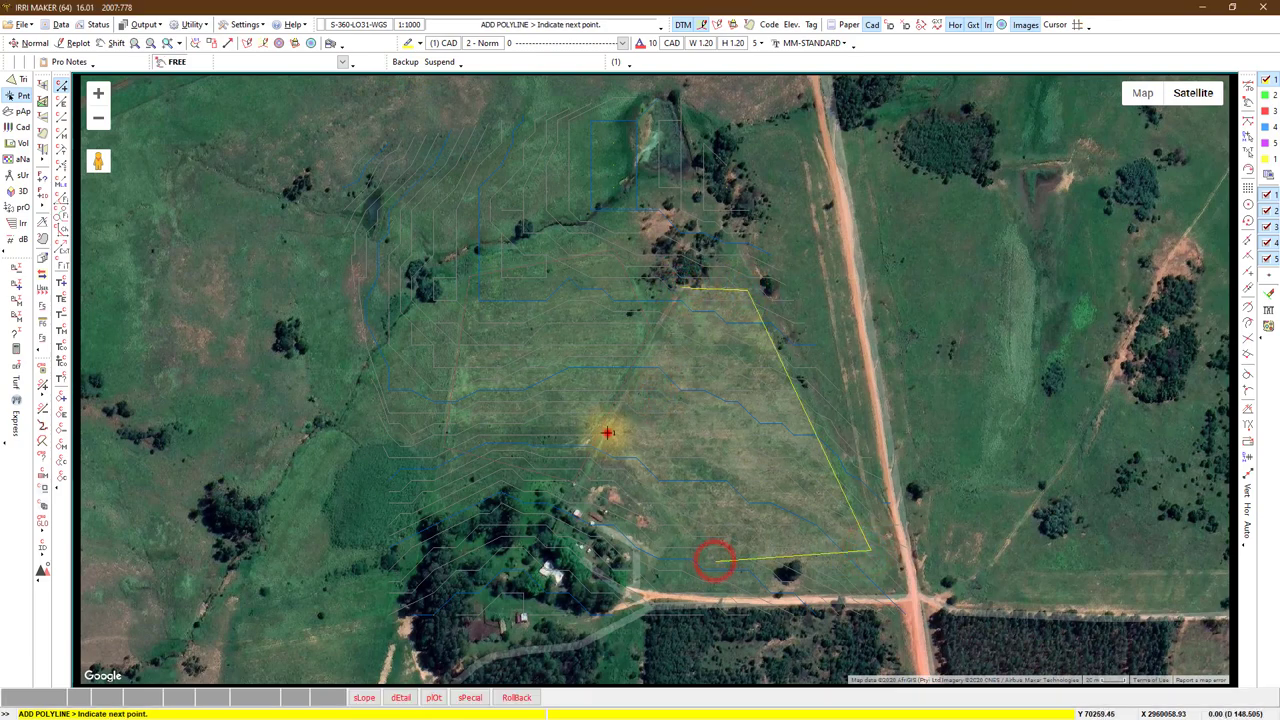
click(608, 436)
right_click(608, 436)
click(550, 308)
click(681, 287)
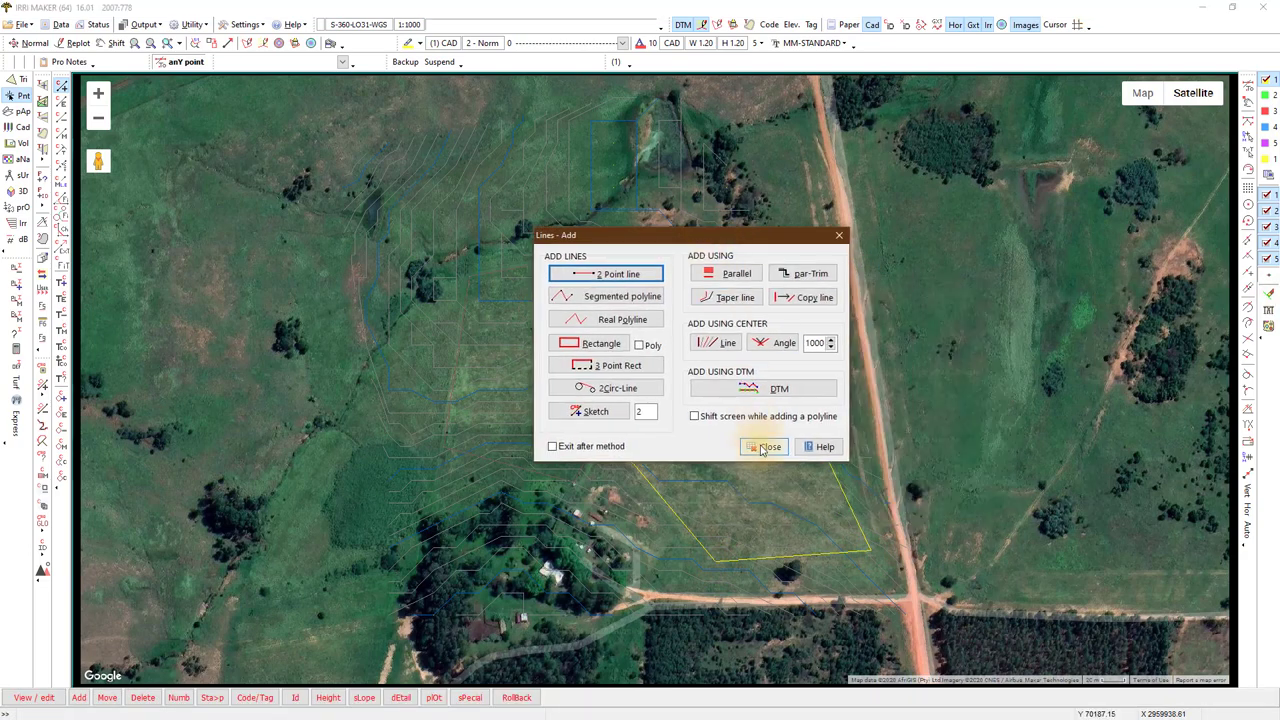
click(760, 443)
- Hide the satellite images, open the Irr module, and activate project 1 in the Projects list
click(1026, 28)
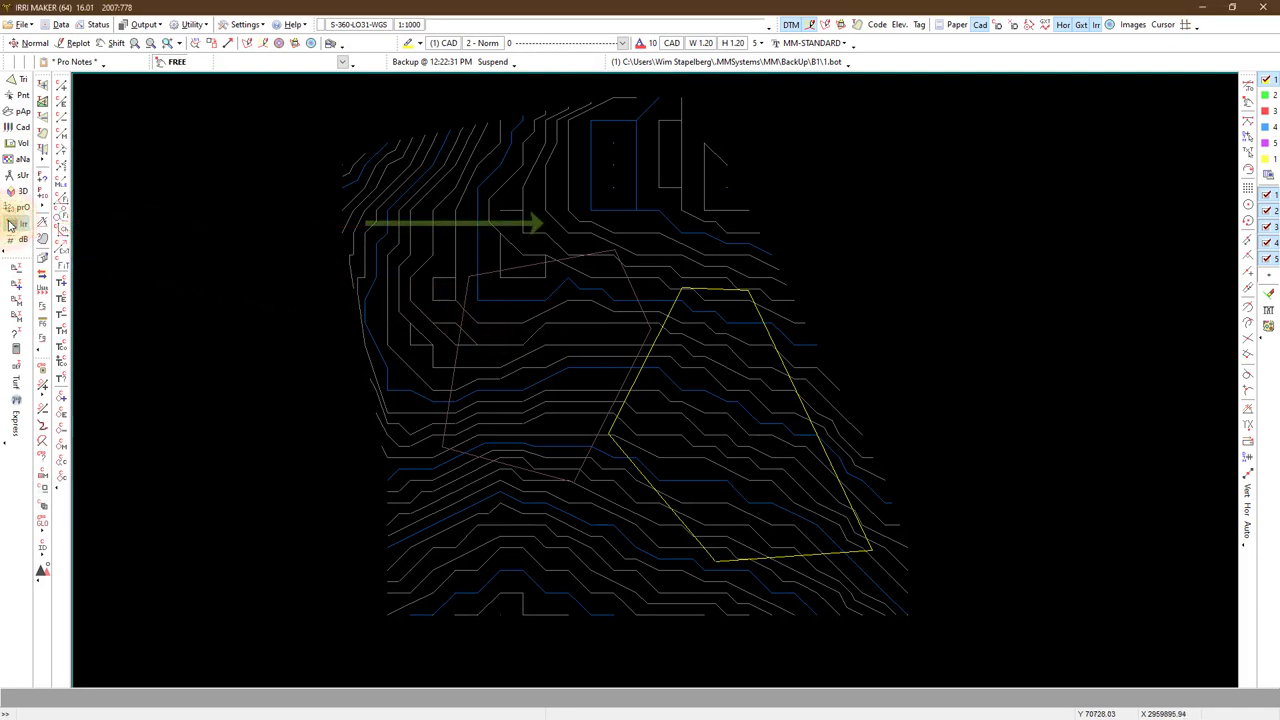
click(10, 225)
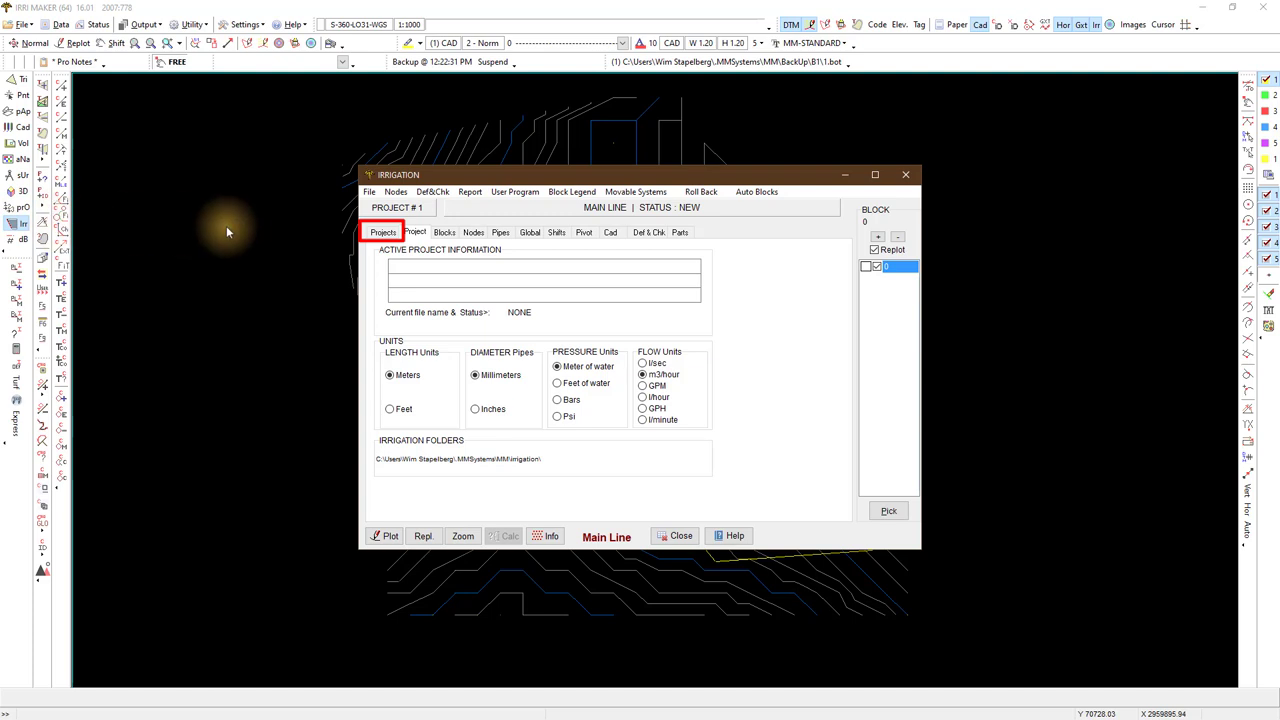
click(383, 233)
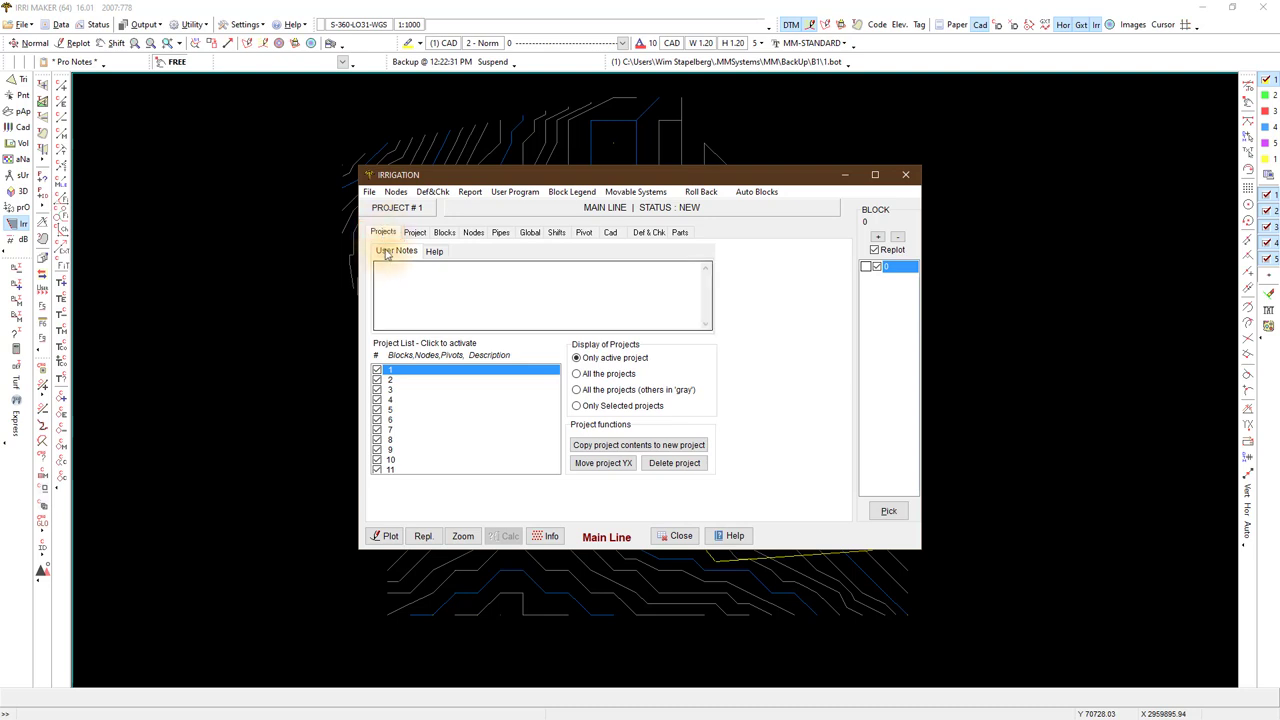
click(410, 375)
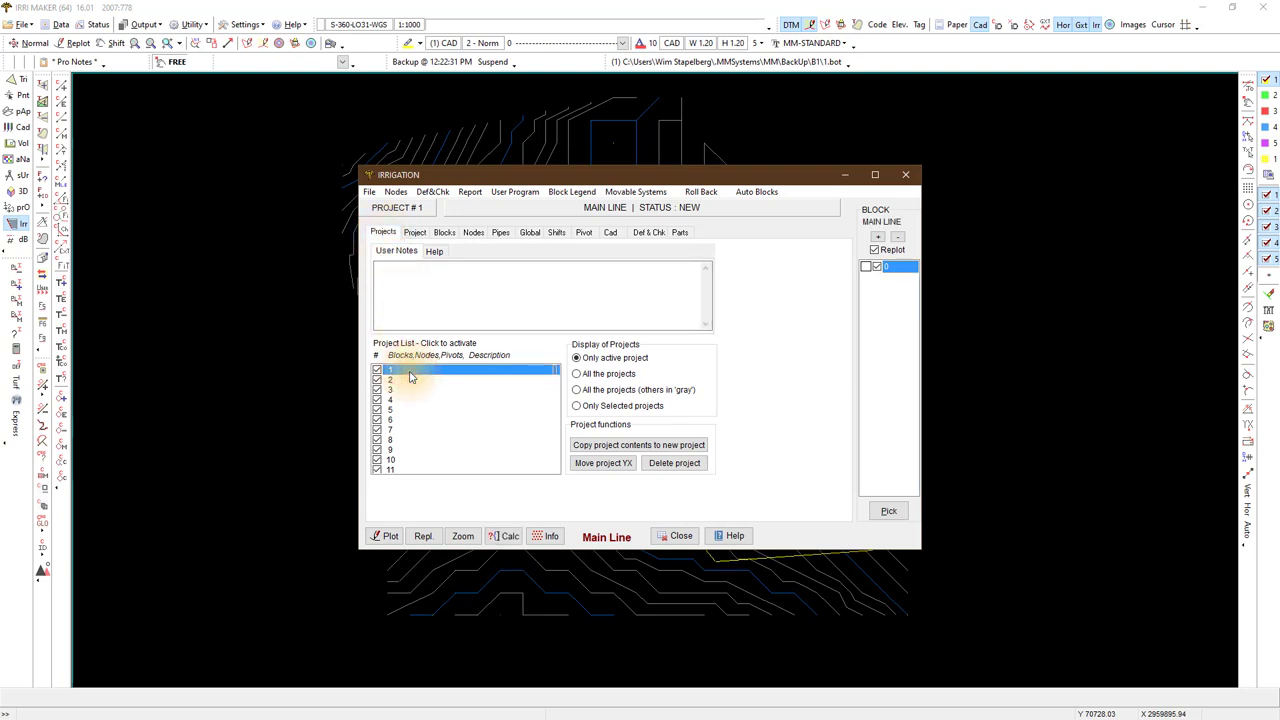
- Enter project lines Alkmaar, Sheepmoor, Mapumalanga with units meters, millimeters, meter of water, m3/hour
click(418, 232)
click(397, 264)
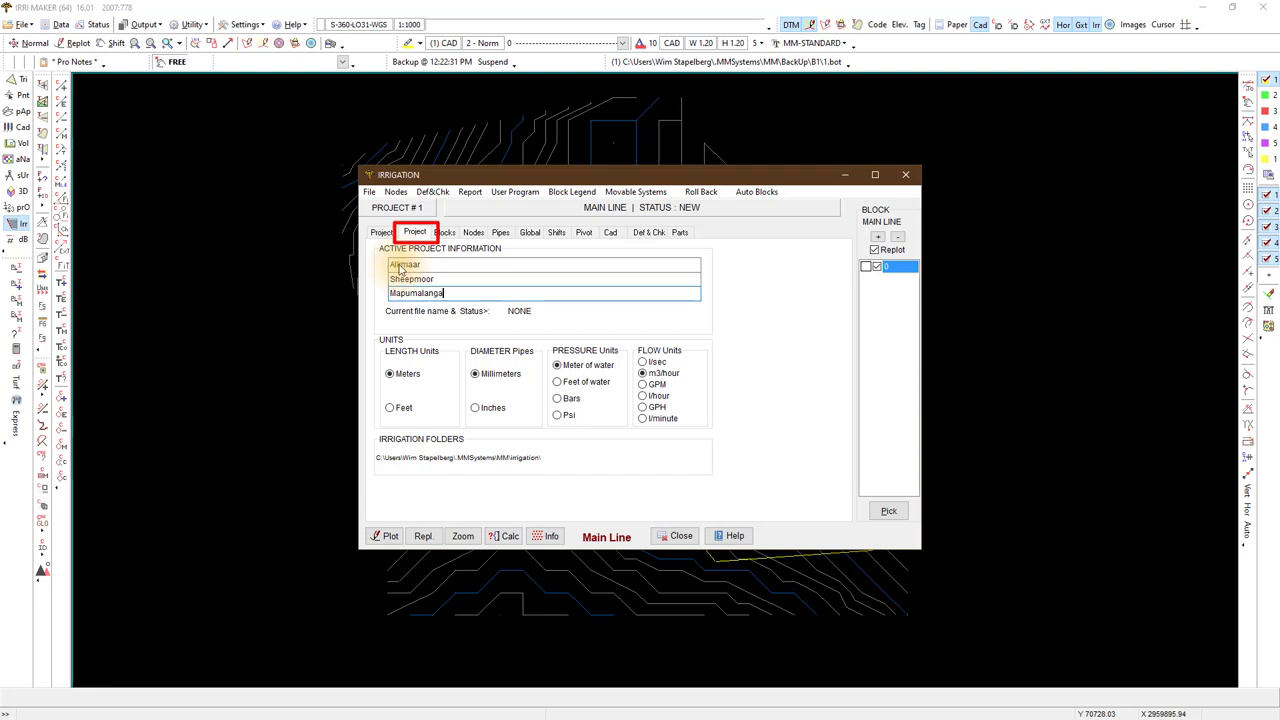
click(404, 372)
click(484, 374)
click(573, 368)
click(650, 373)
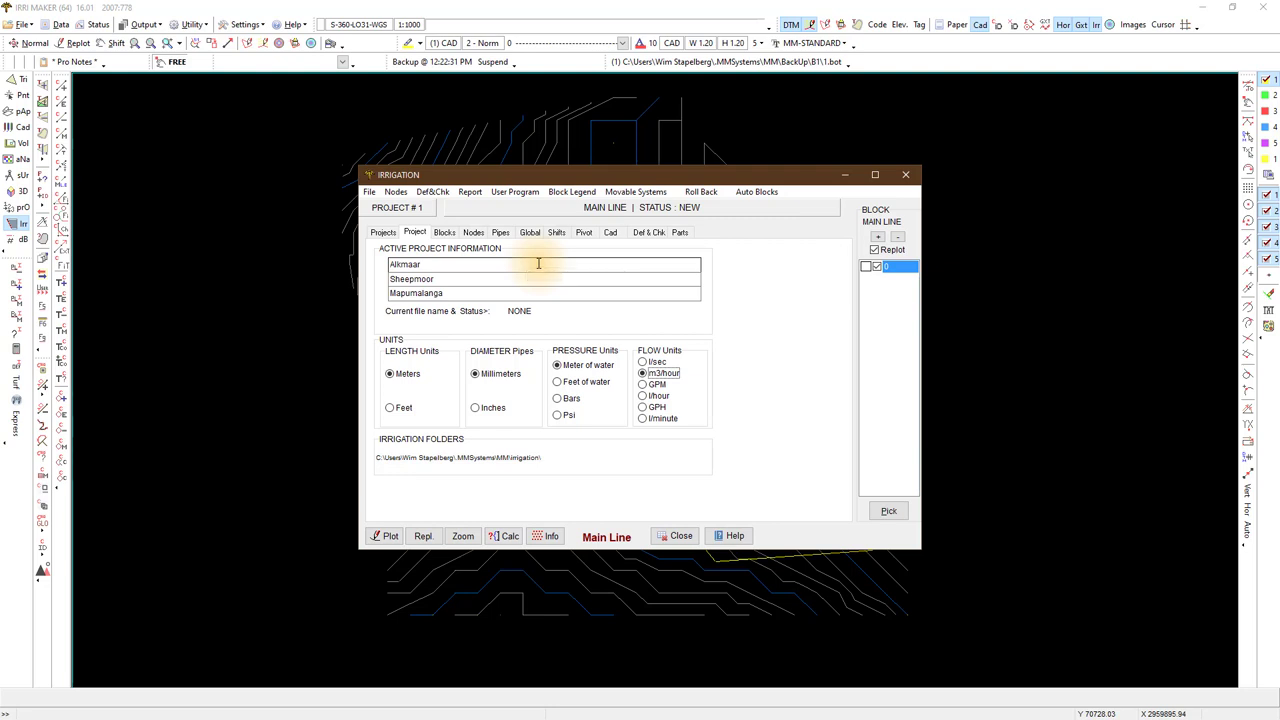
- Set the nodes and pipes database folder to the default MMSystems\MM\Irrigation folder
click(647, 234)
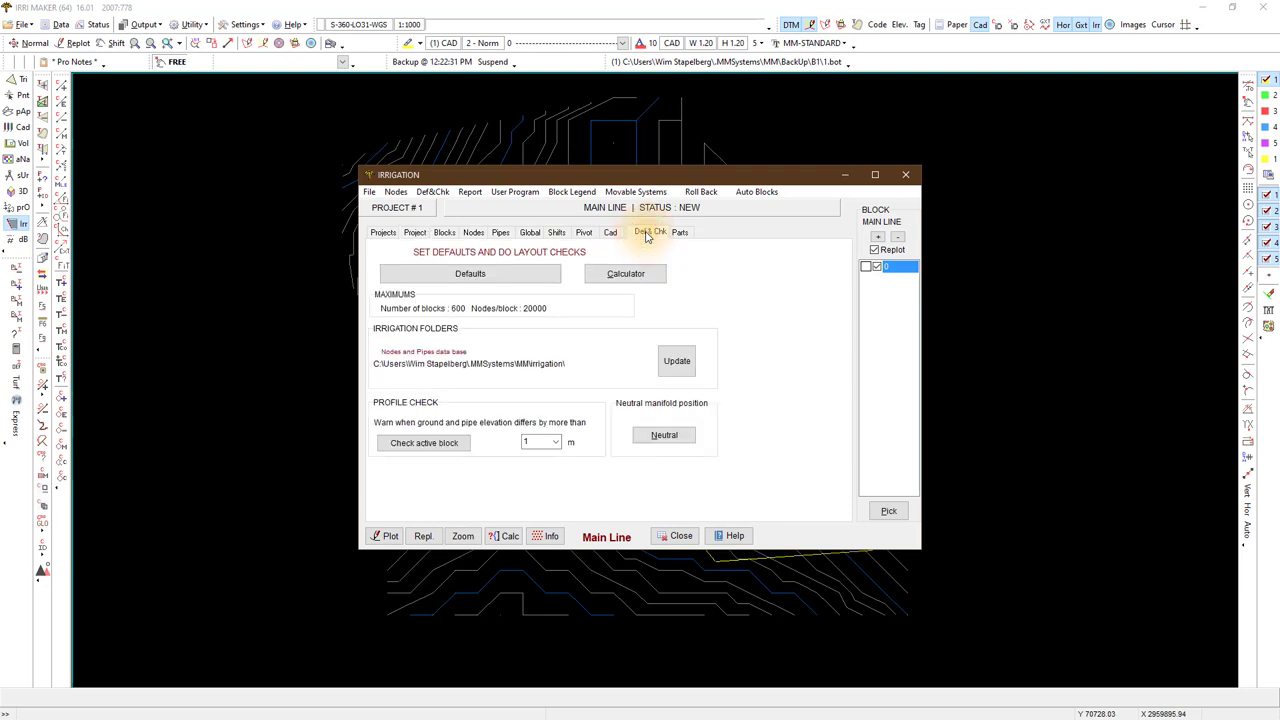
click(677, 354)
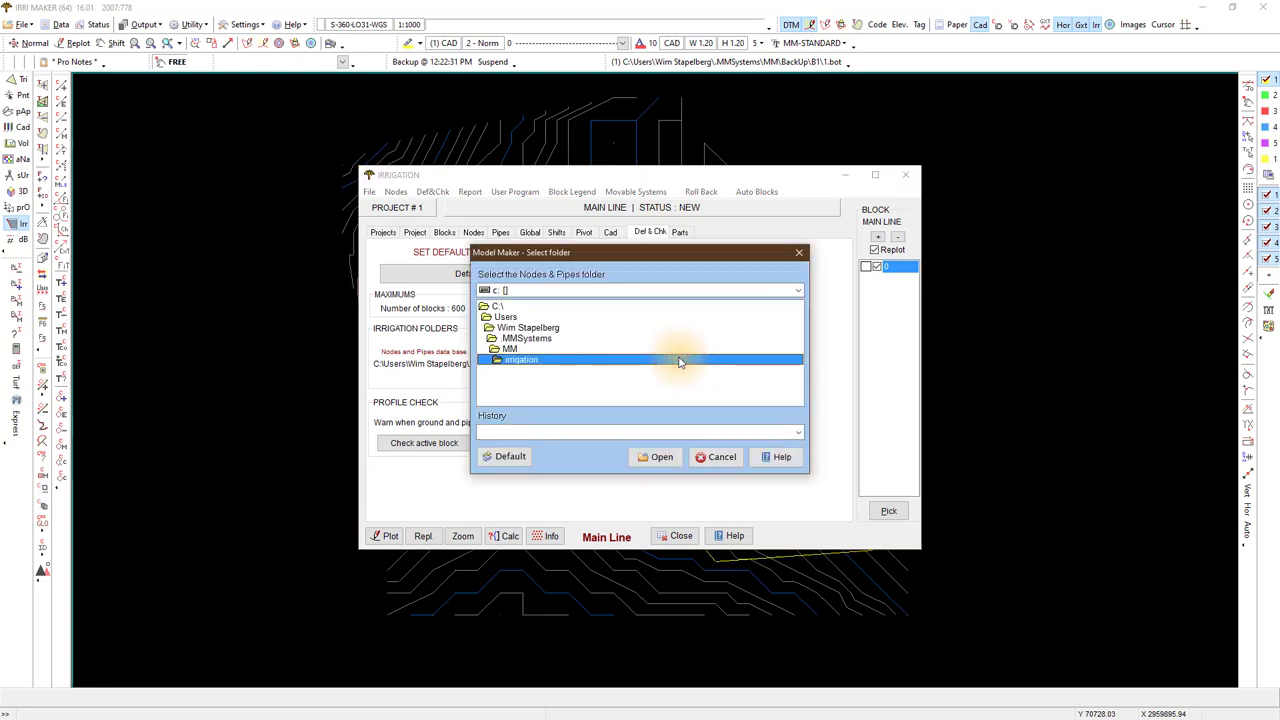
click(511, 339)
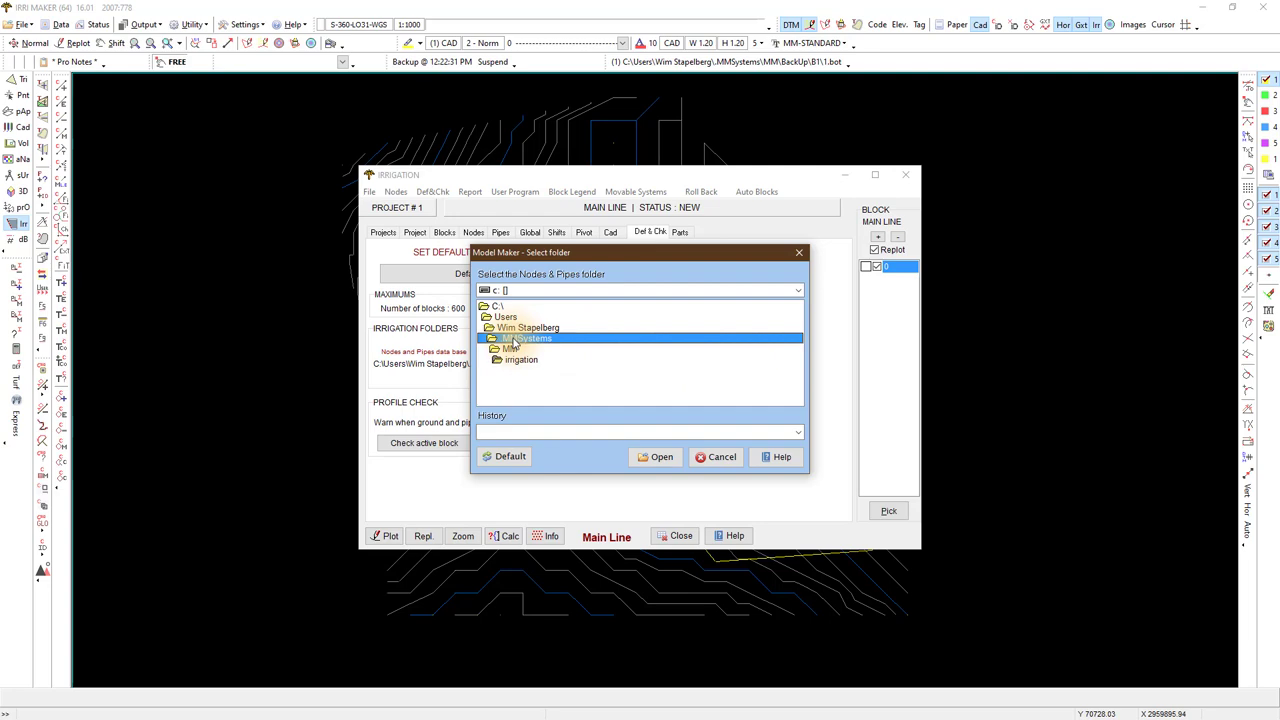
click(510, 457)
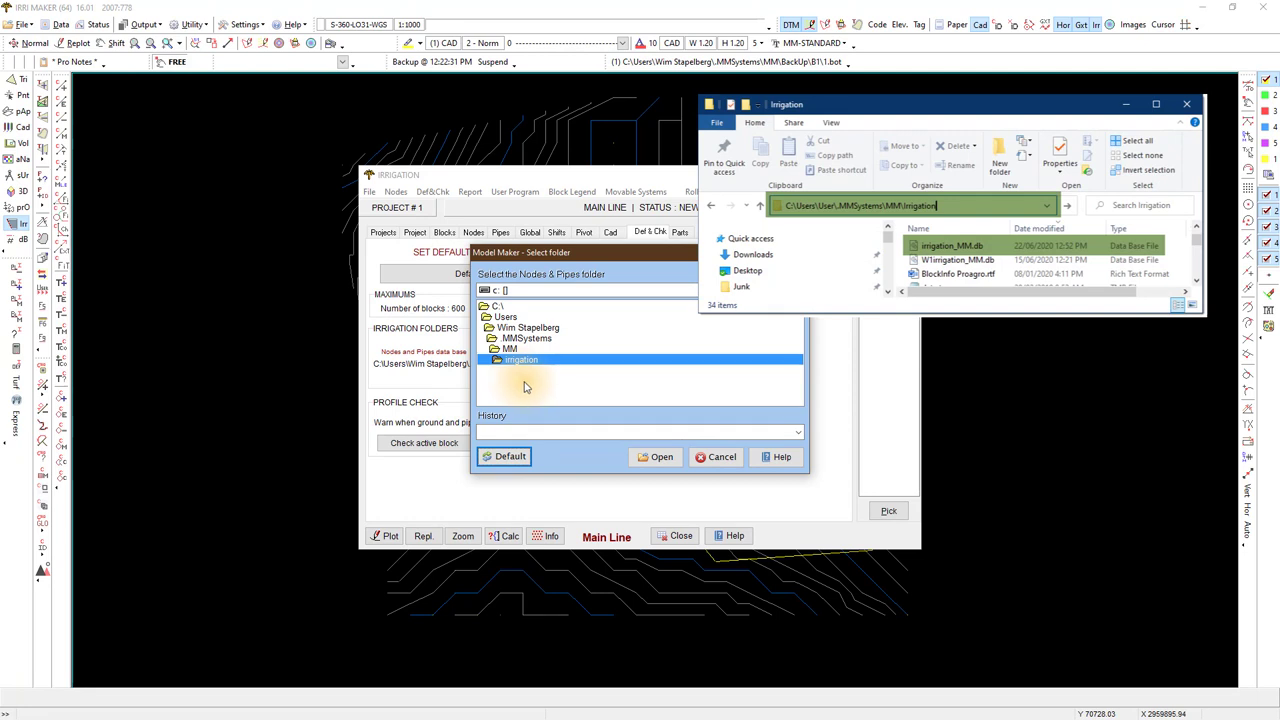
click(660, 458)
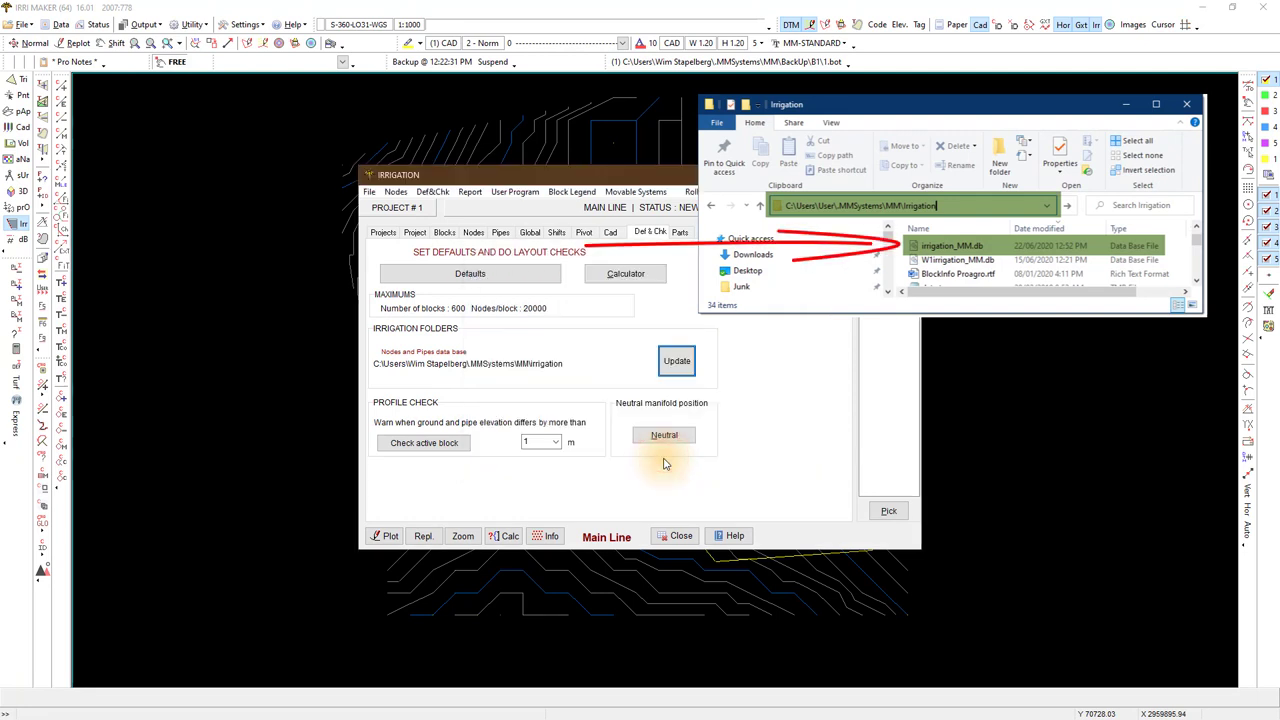
- Add a new block and click its irregular area corners with any-point snapping
click(444, 233)
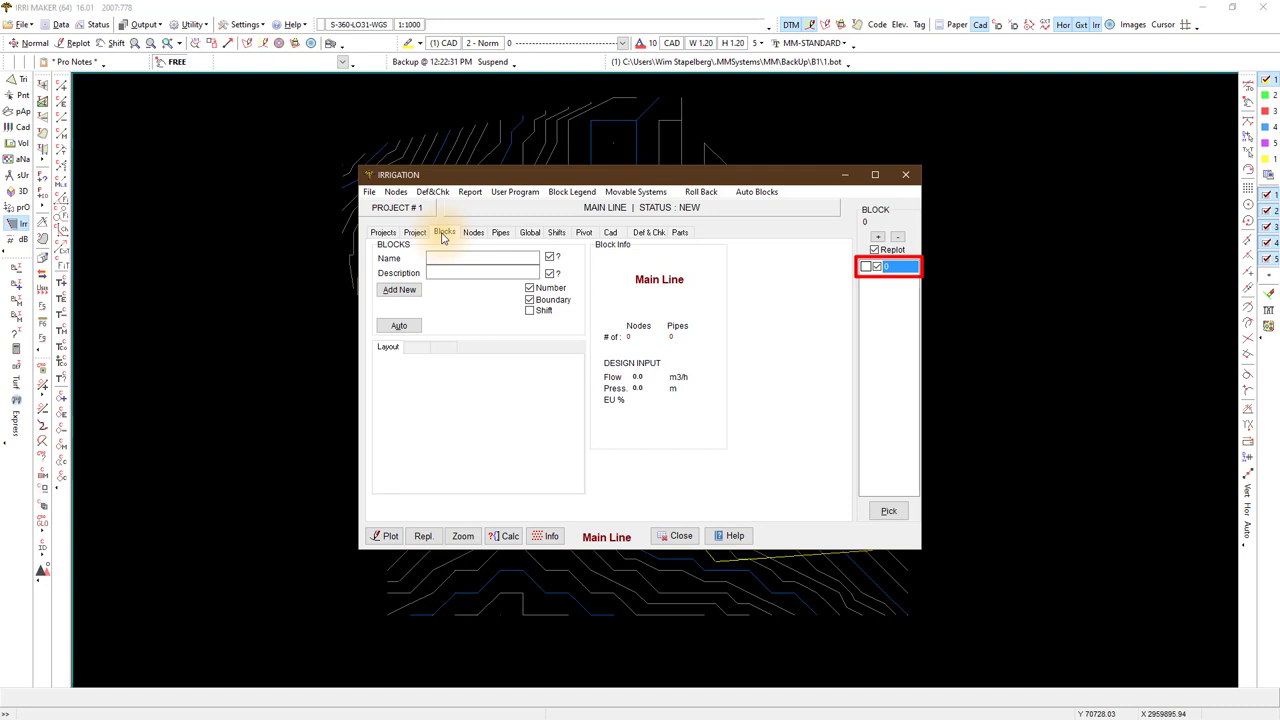
click(402, 290)
click(688, 381)
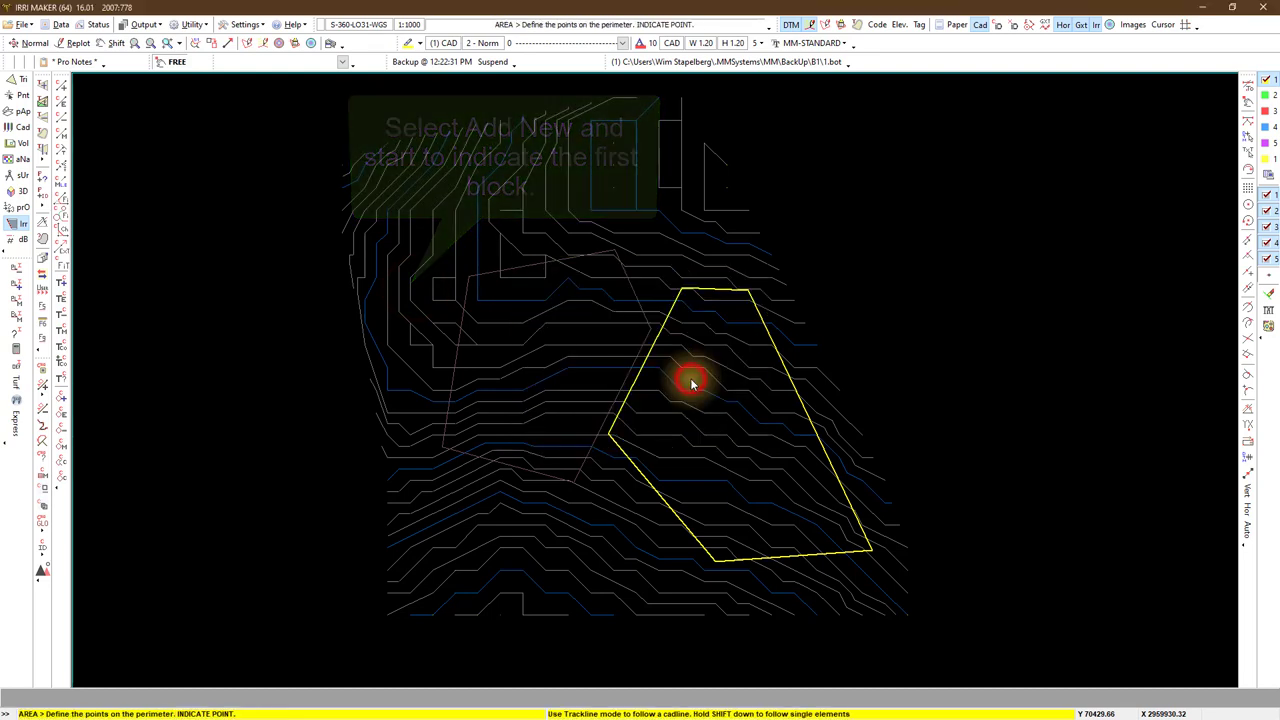
click(73, 43)
key(space)
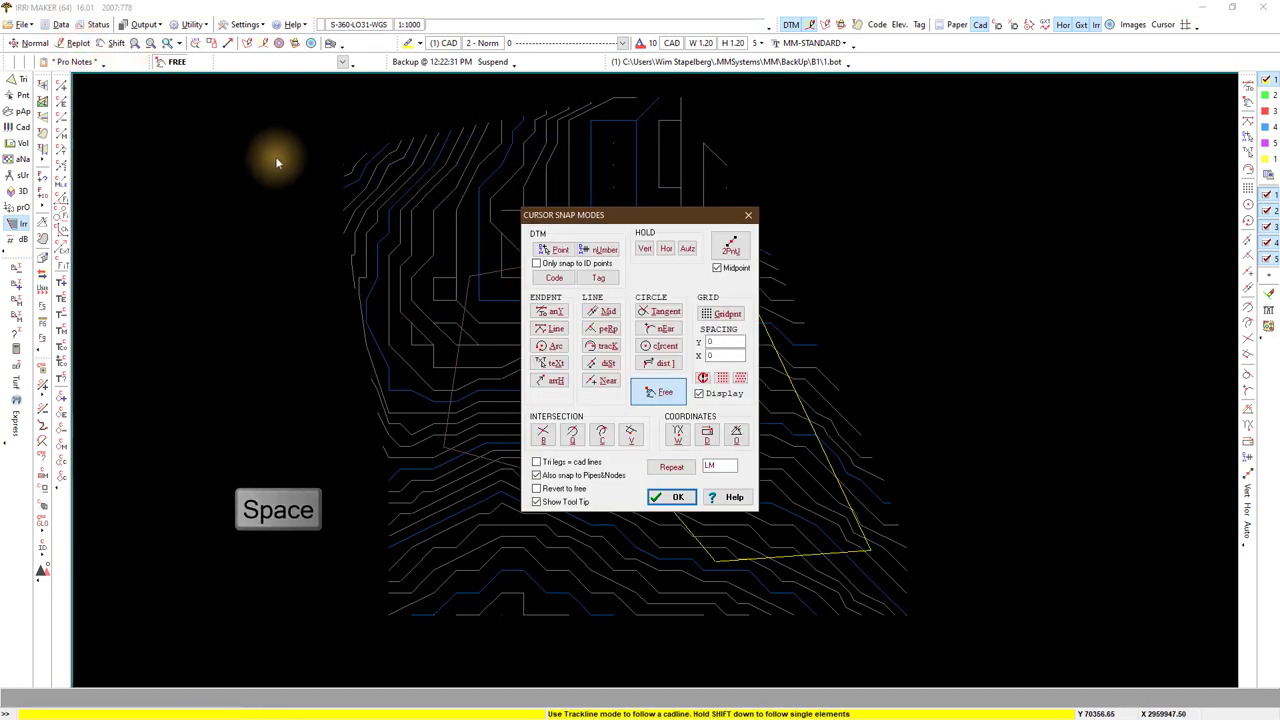
click(546, 311)
click(472, 277)
click(610, 250)
click(645, 327)
click(574, 480)
click(445, 447)
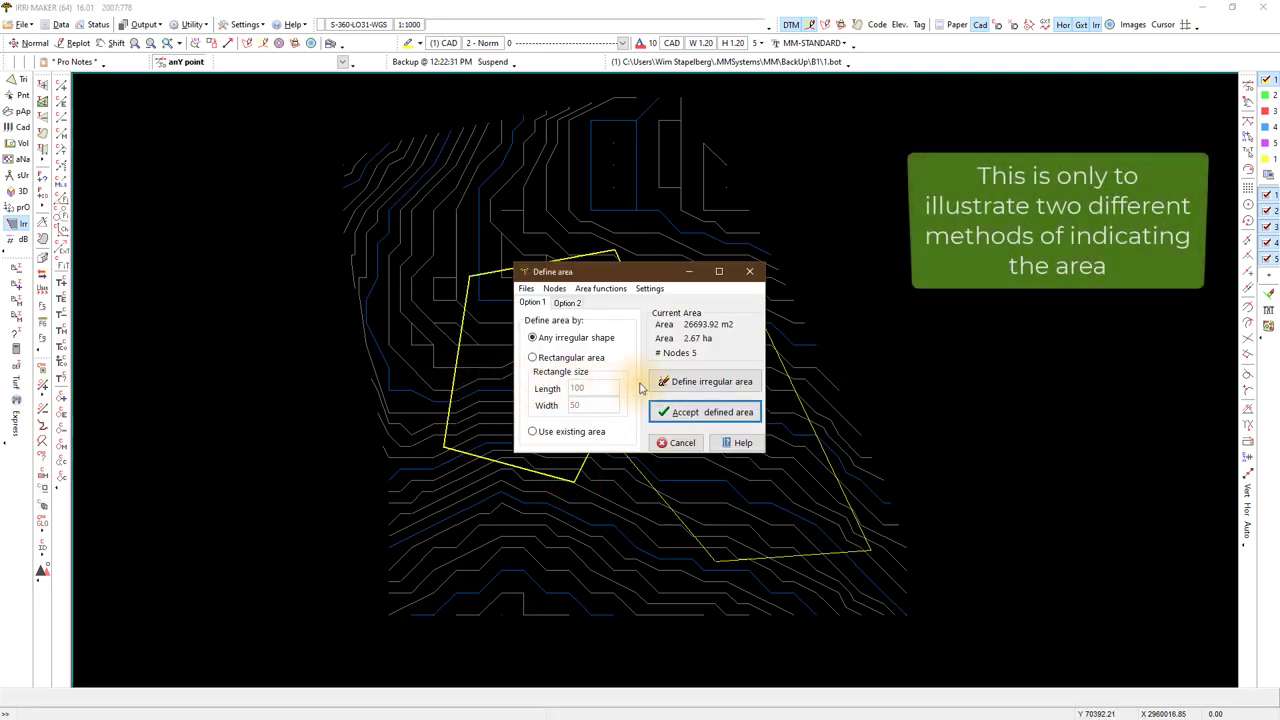
- Redefine the block by tracing the yellow field outline: 6 points, 635.92 m, 2.67 ha
click(678, 381)
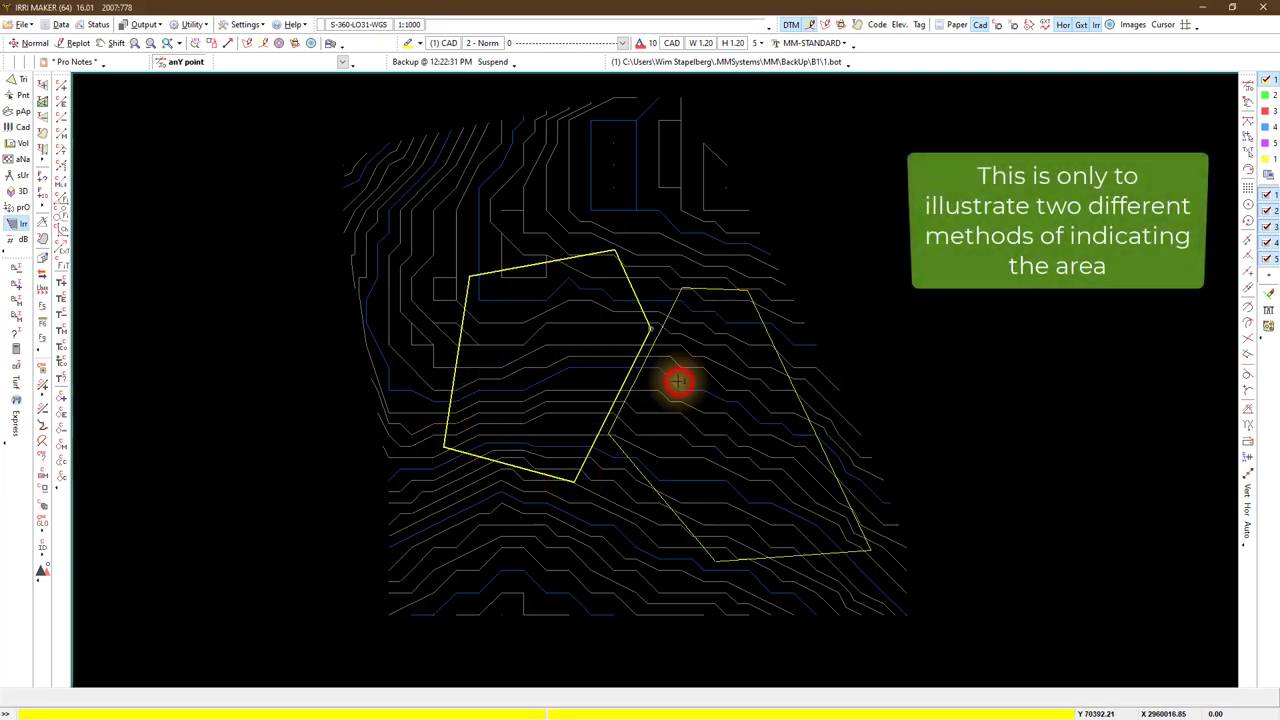
click(74, 43)
key(space)
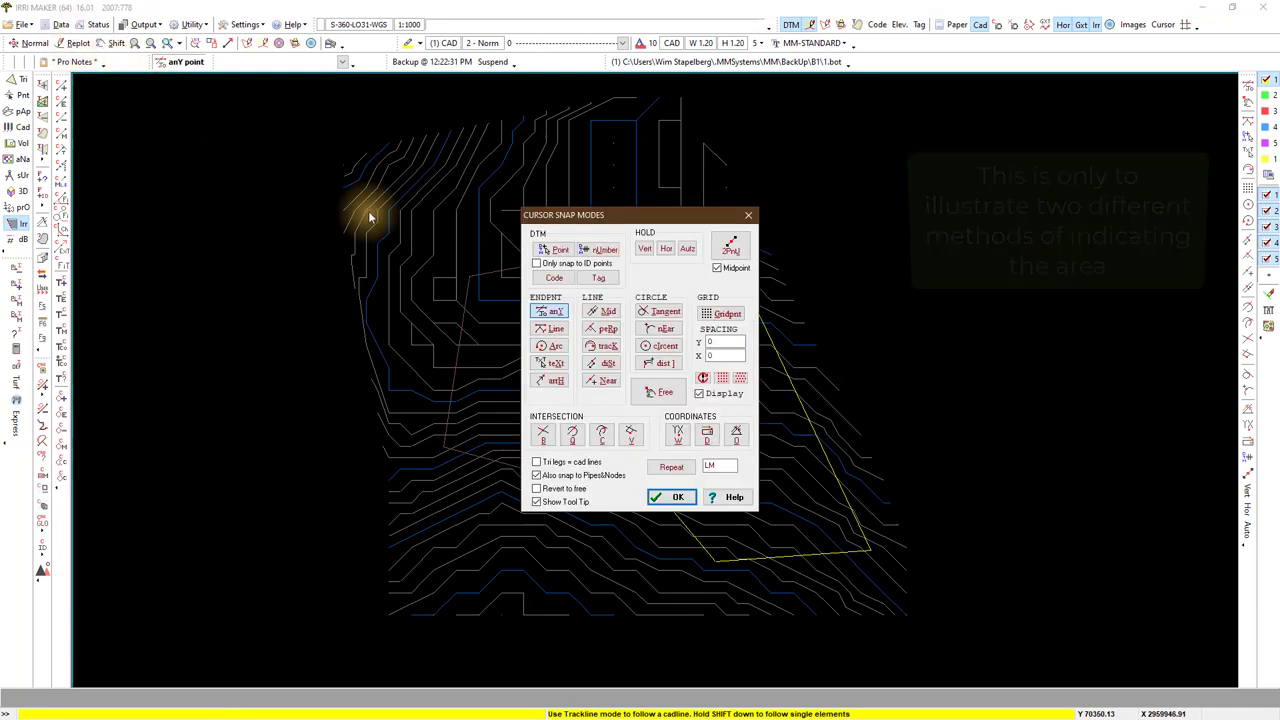
click(602, 345)
click(558, 270)
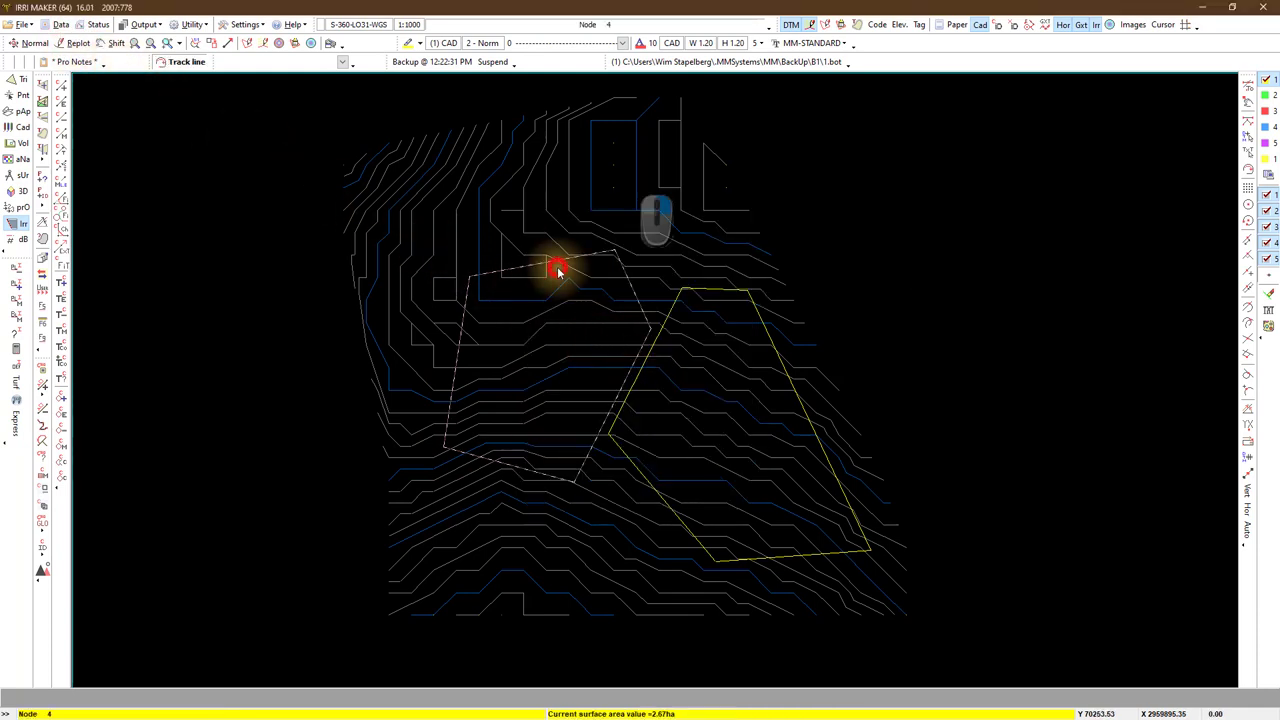
right_click(558, 270)
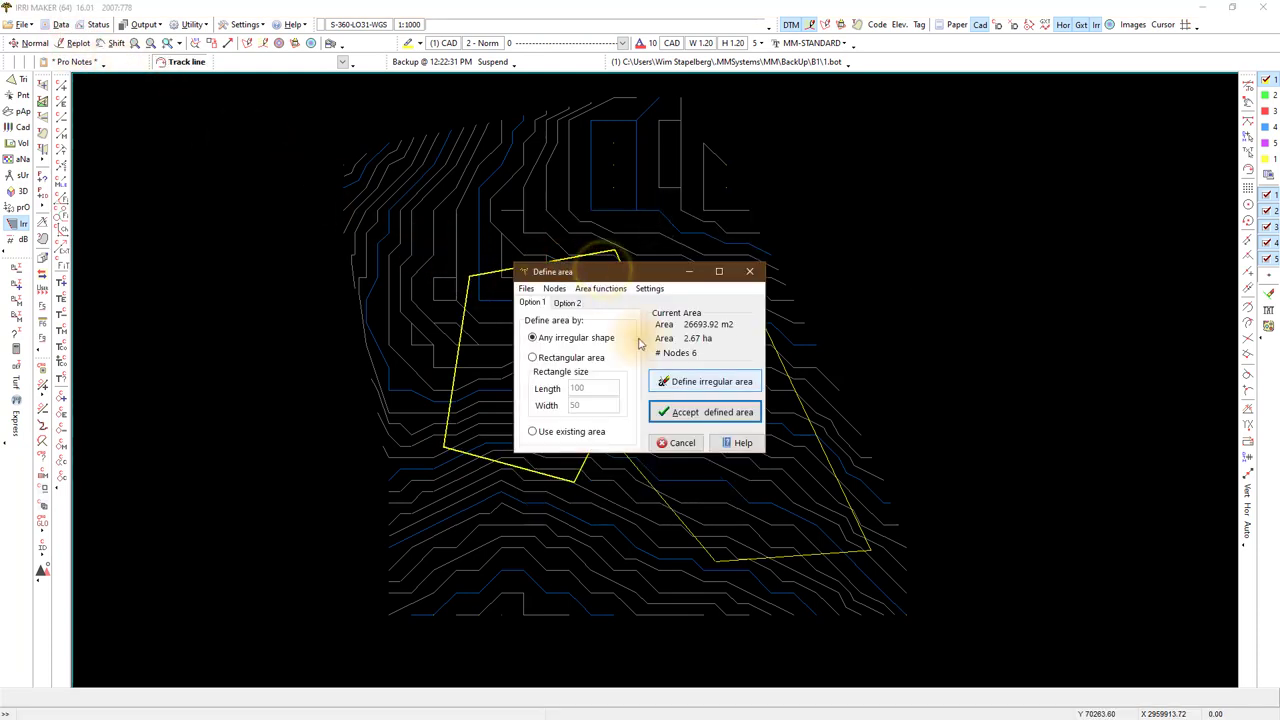
click(674, 412)
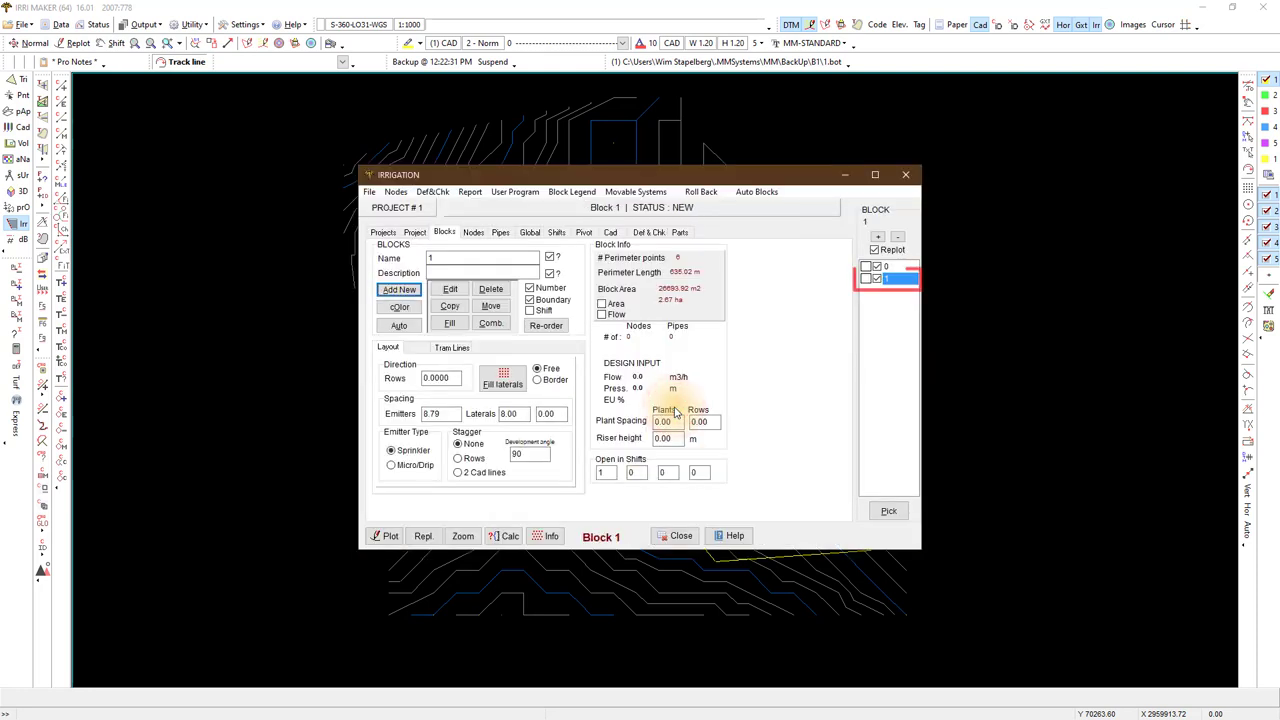
- Name Block 1 'Apple Trees', describe it 'Micro', choose Micro/Drip, with 8 m emitter and lateral spacing
double_click(448, 258)
text(Apple Trees)
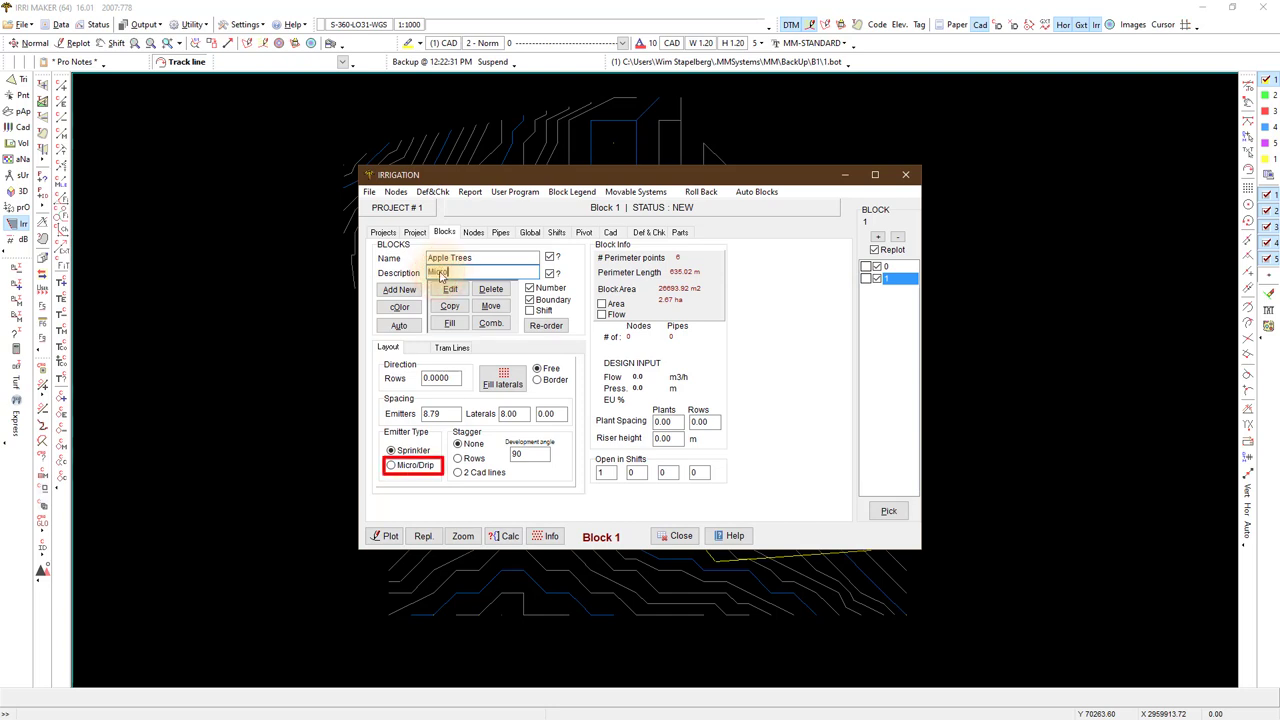
click(391, 465)
double_click(440, 414)
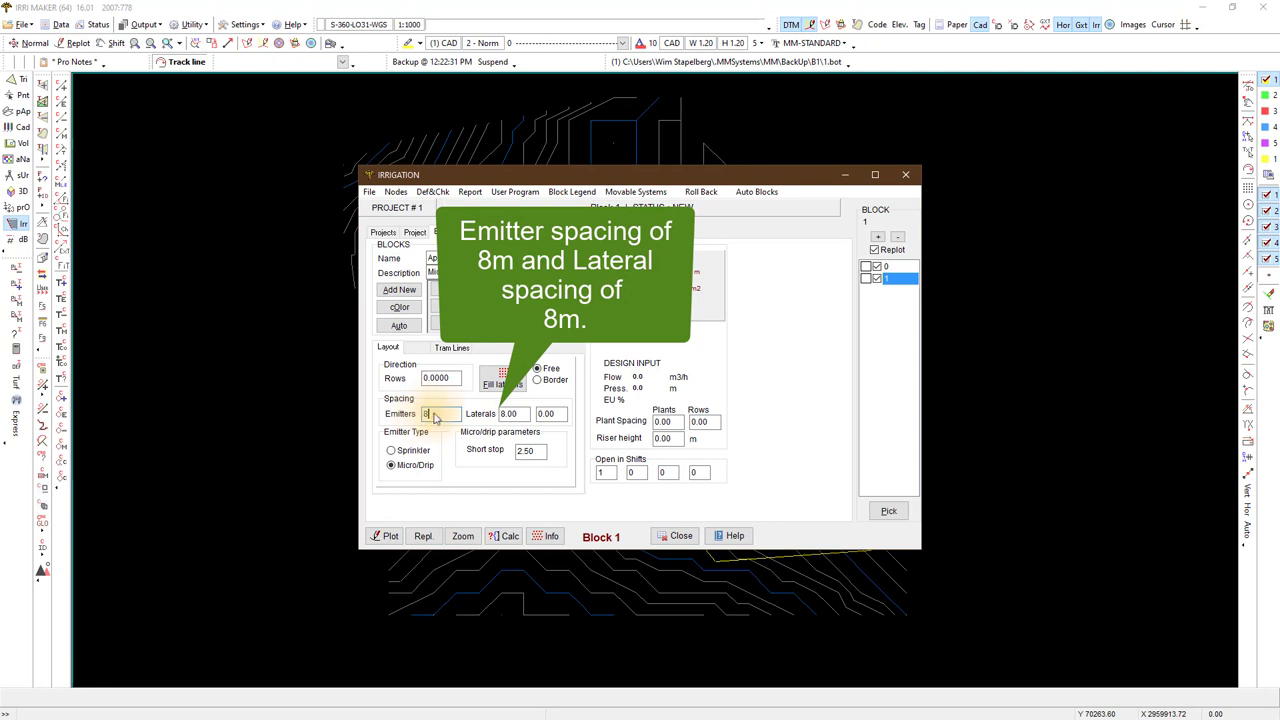
double_click(522, 414)
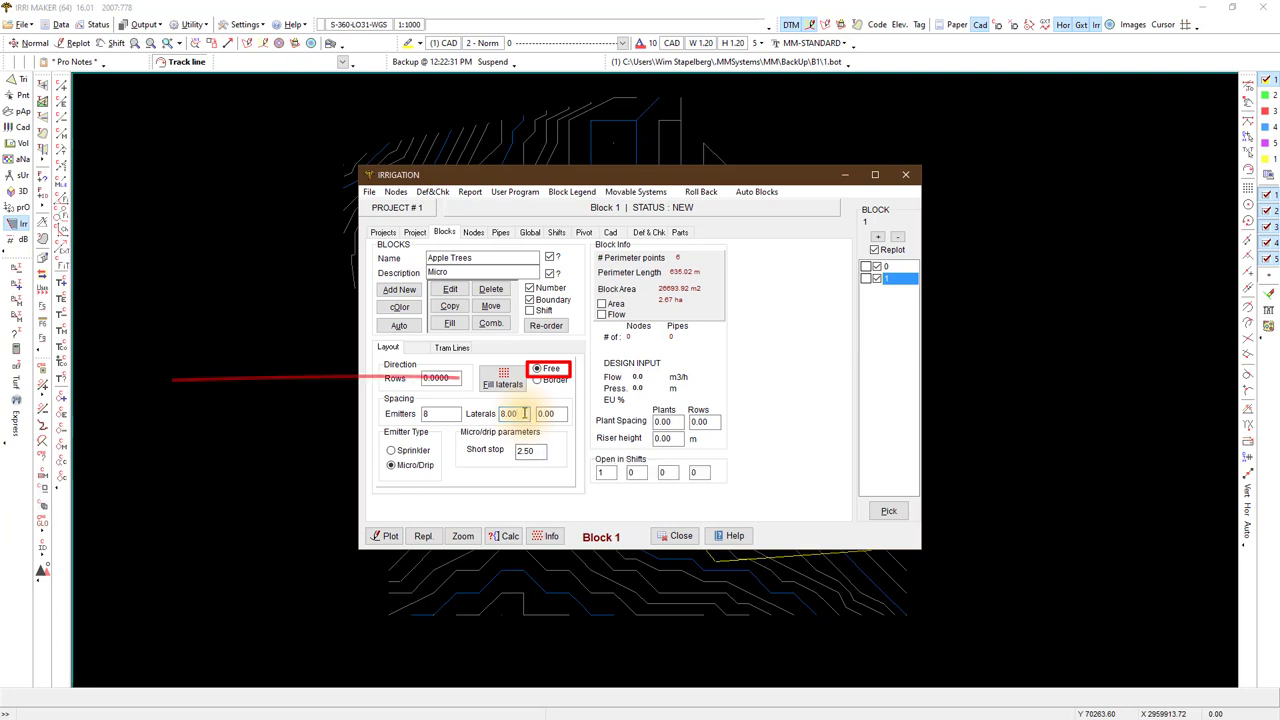
- Fill the block with laterals using a Statojets 360 degree micro sprinkler, Red 20l/h nozzle at 10.00 m
click(502, 384)
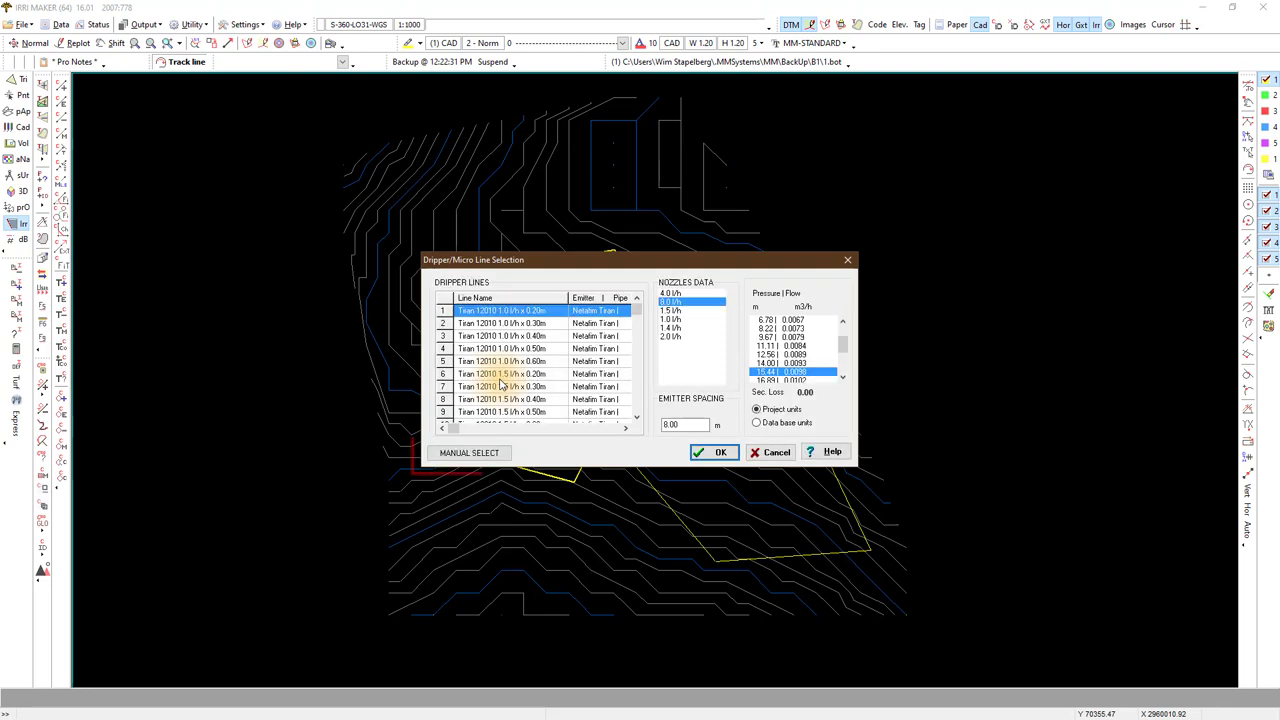
click(469, 452)
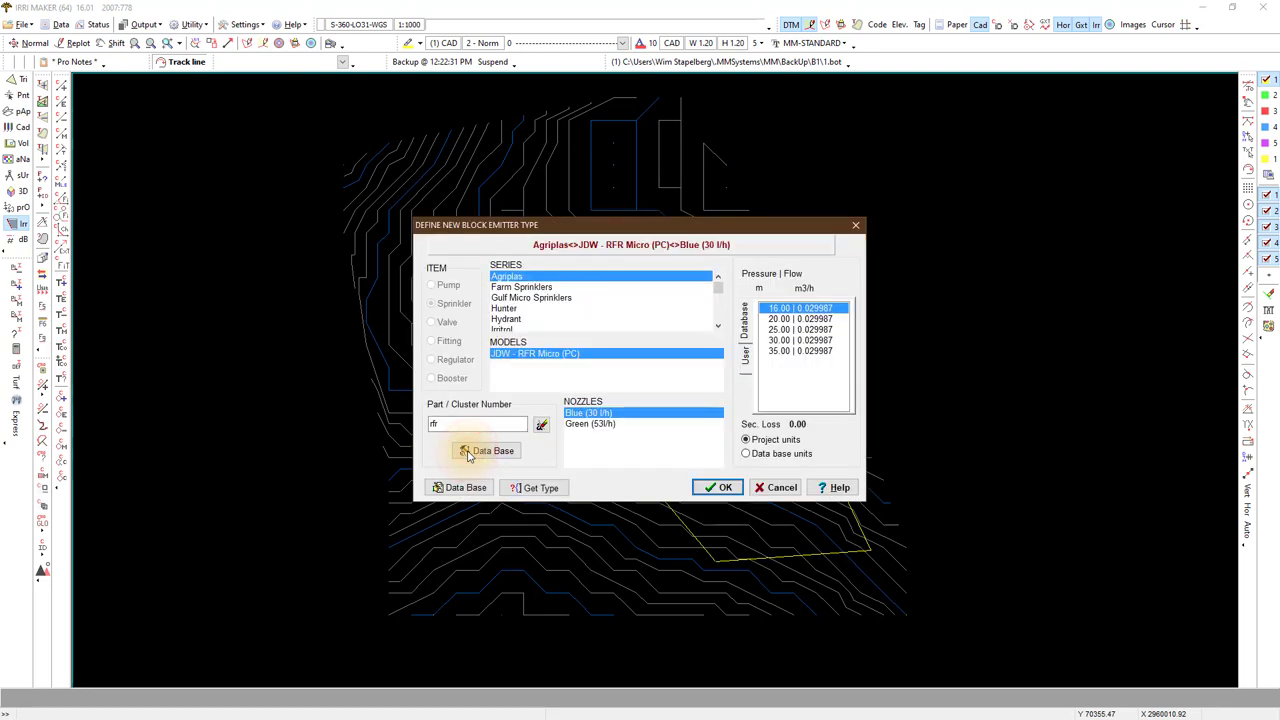
click(717, 289)
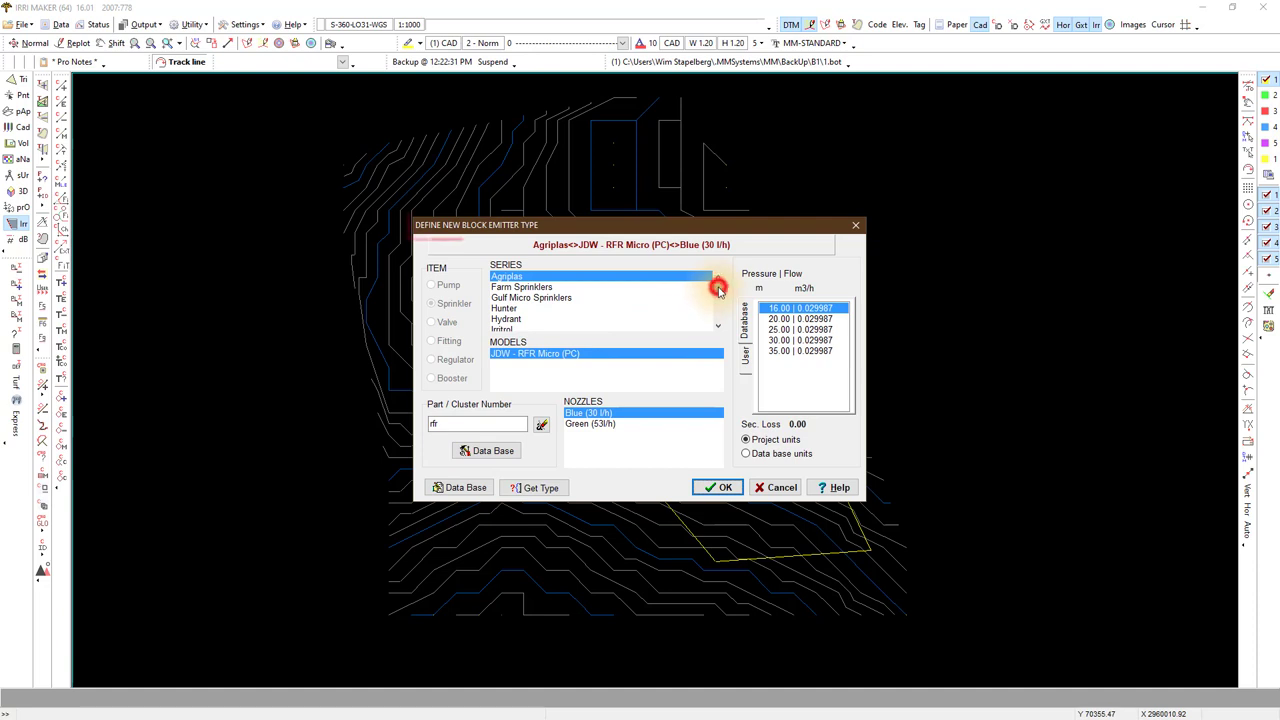
drag(718, 289, 724, 314)
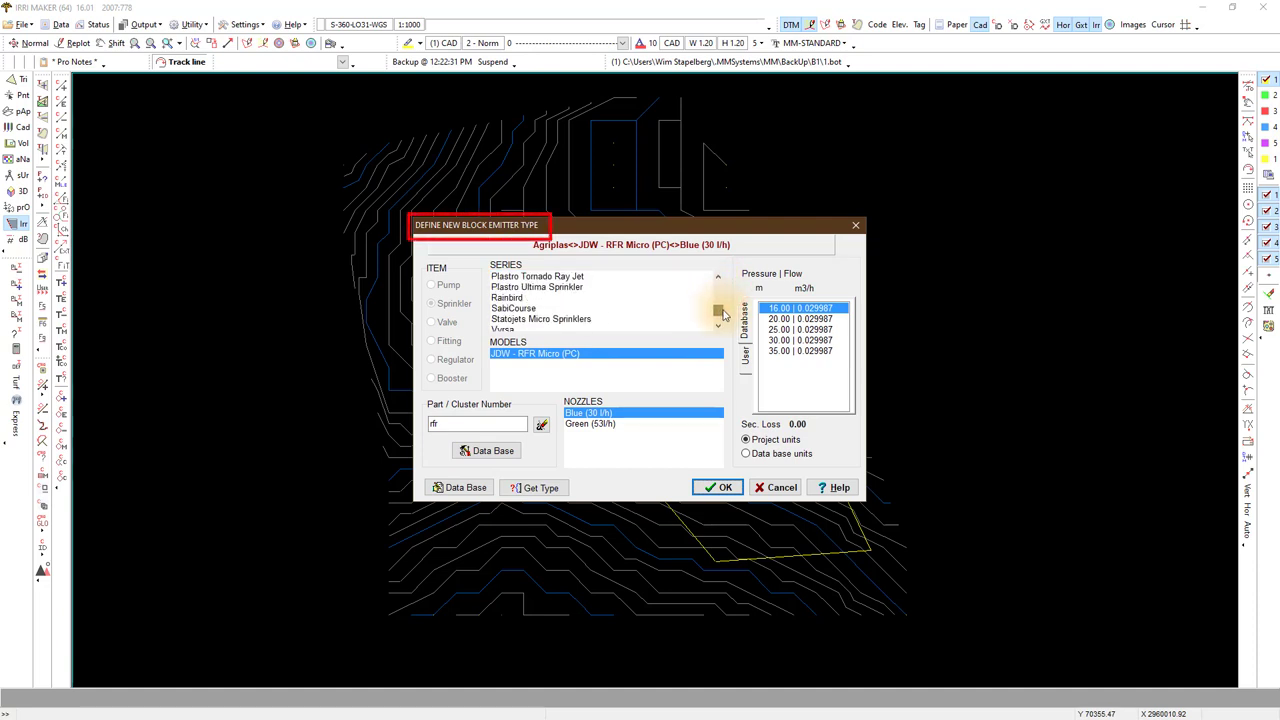
click(560, 319)
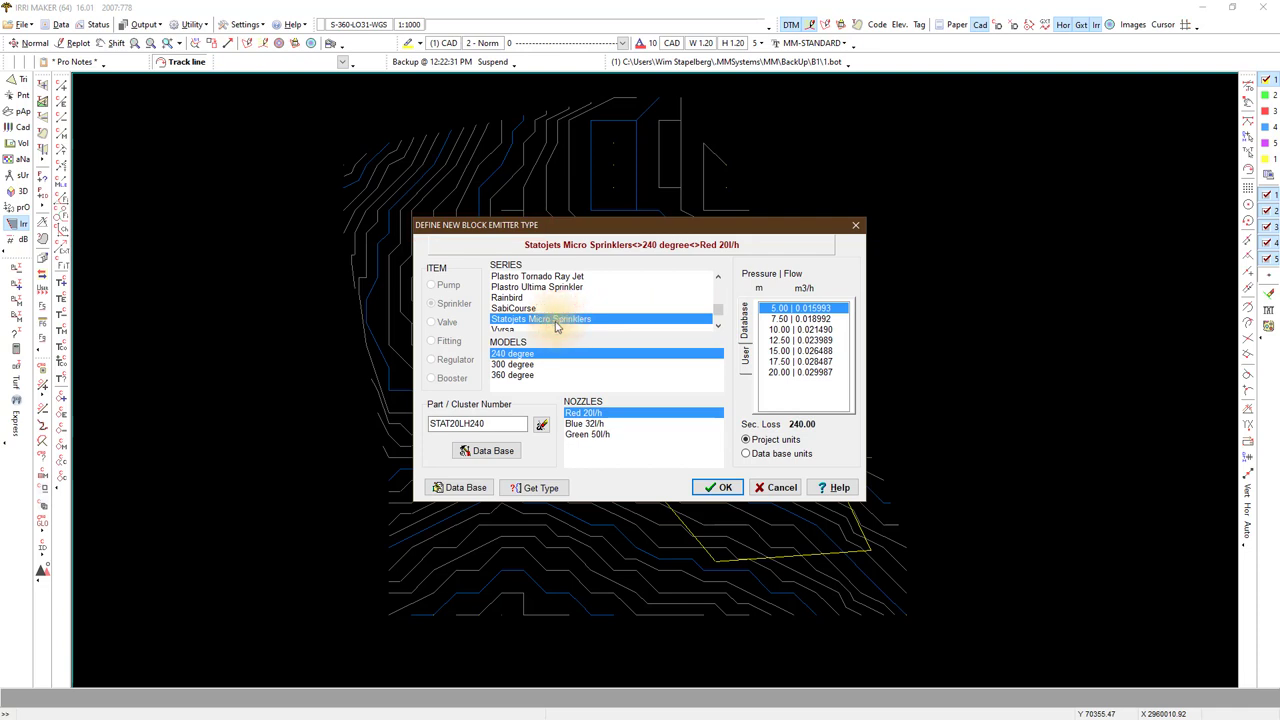
click(508, 375)
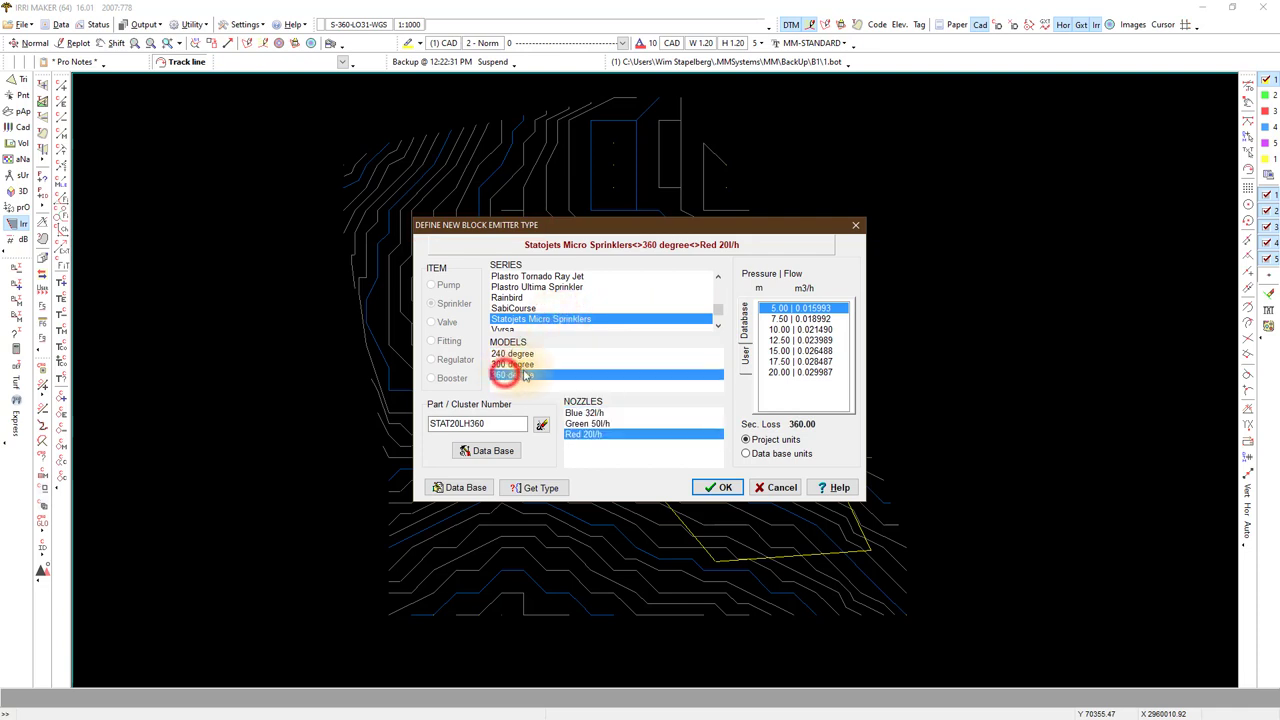
click(787, 330)
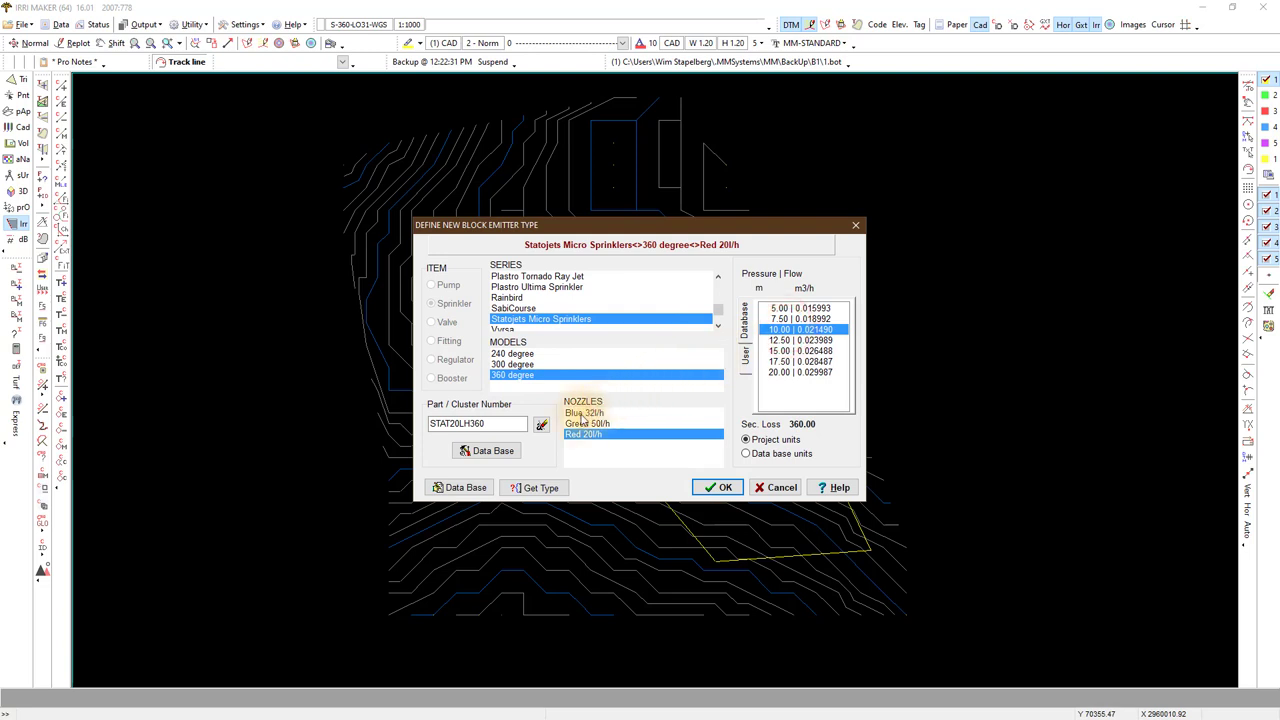
click(725, 488)
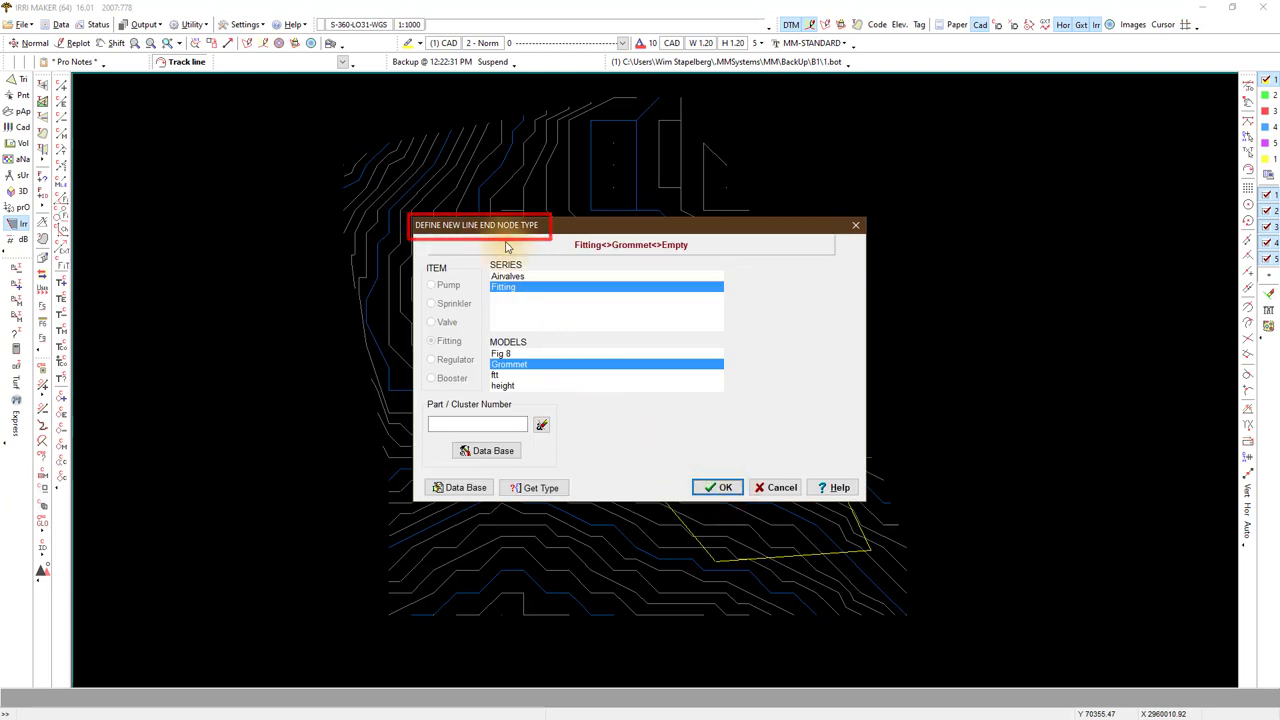
- Review the Fig 8 model in the Fittings database, then choose Fig 8 as the line end node
click(500, 354)
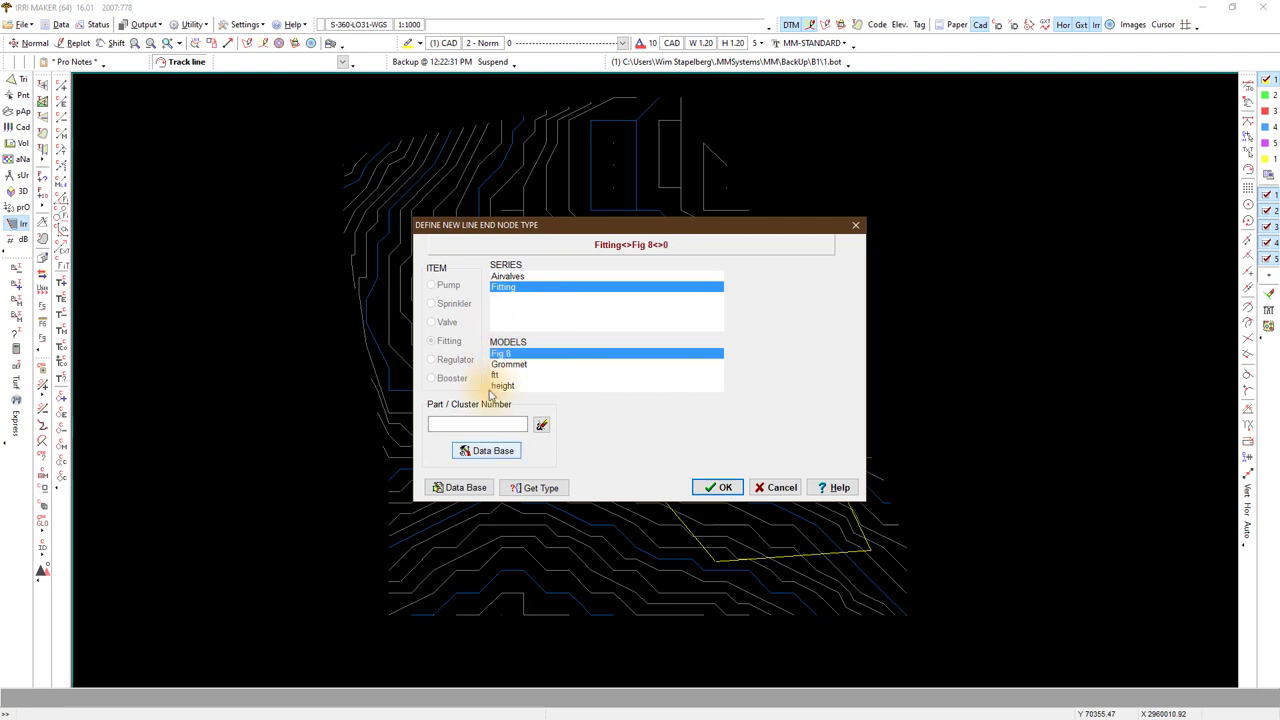
click(462, 487)
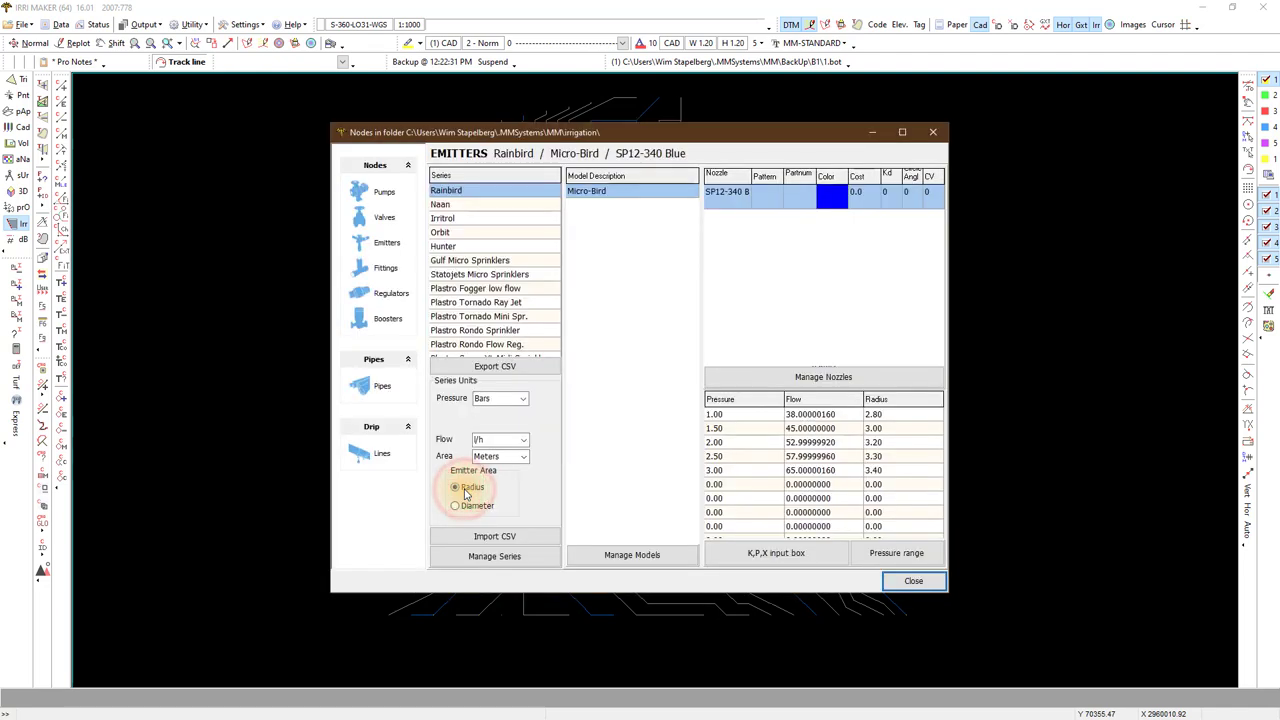
click(384, 268)
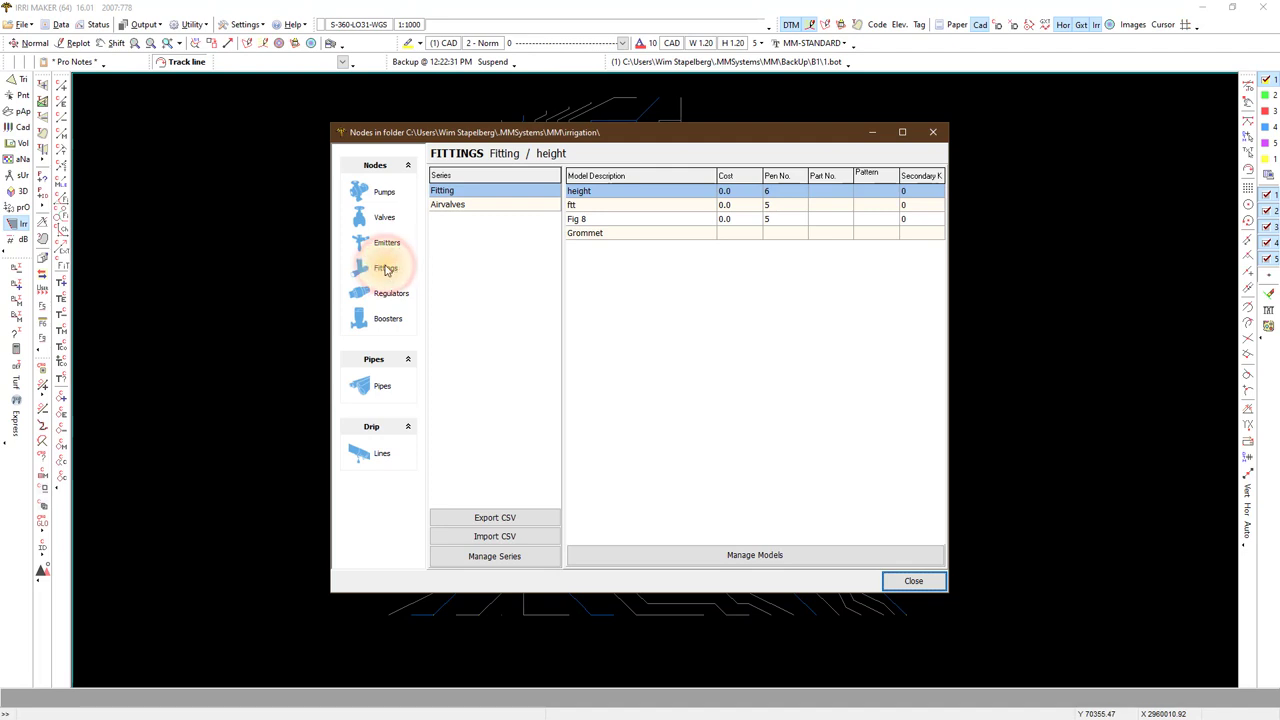
click(596, 220)
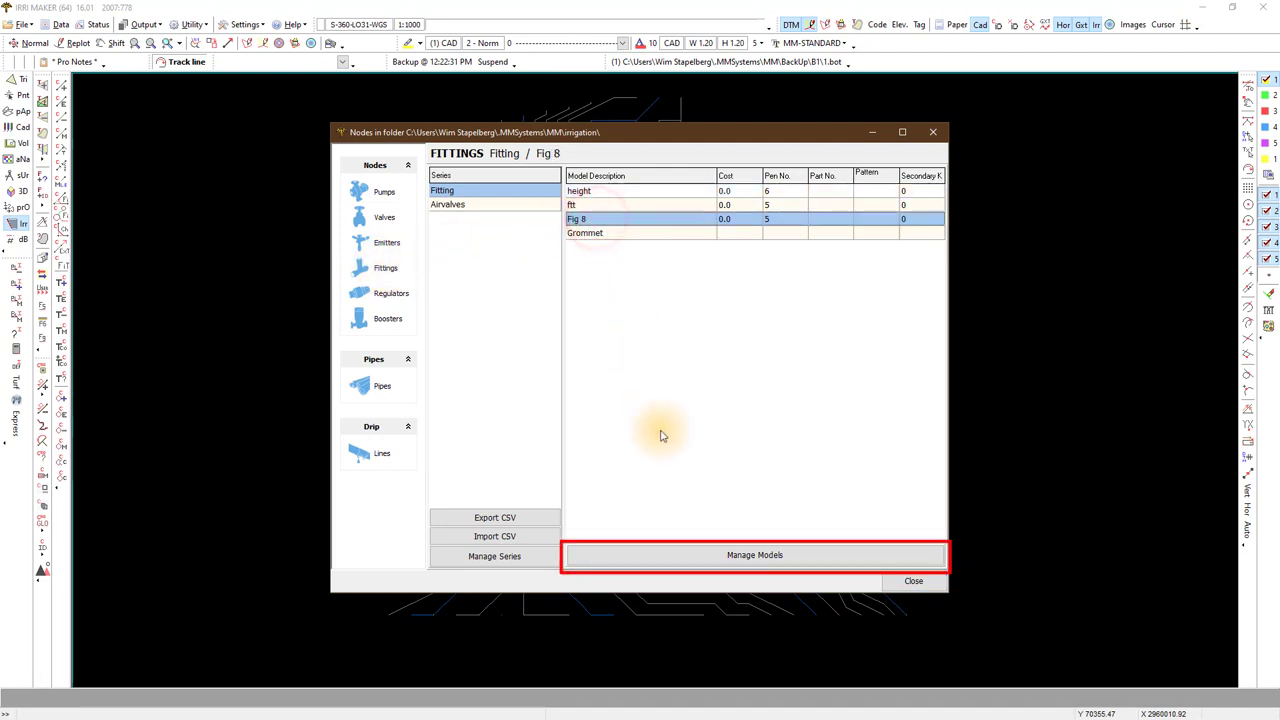
click(700, 555)
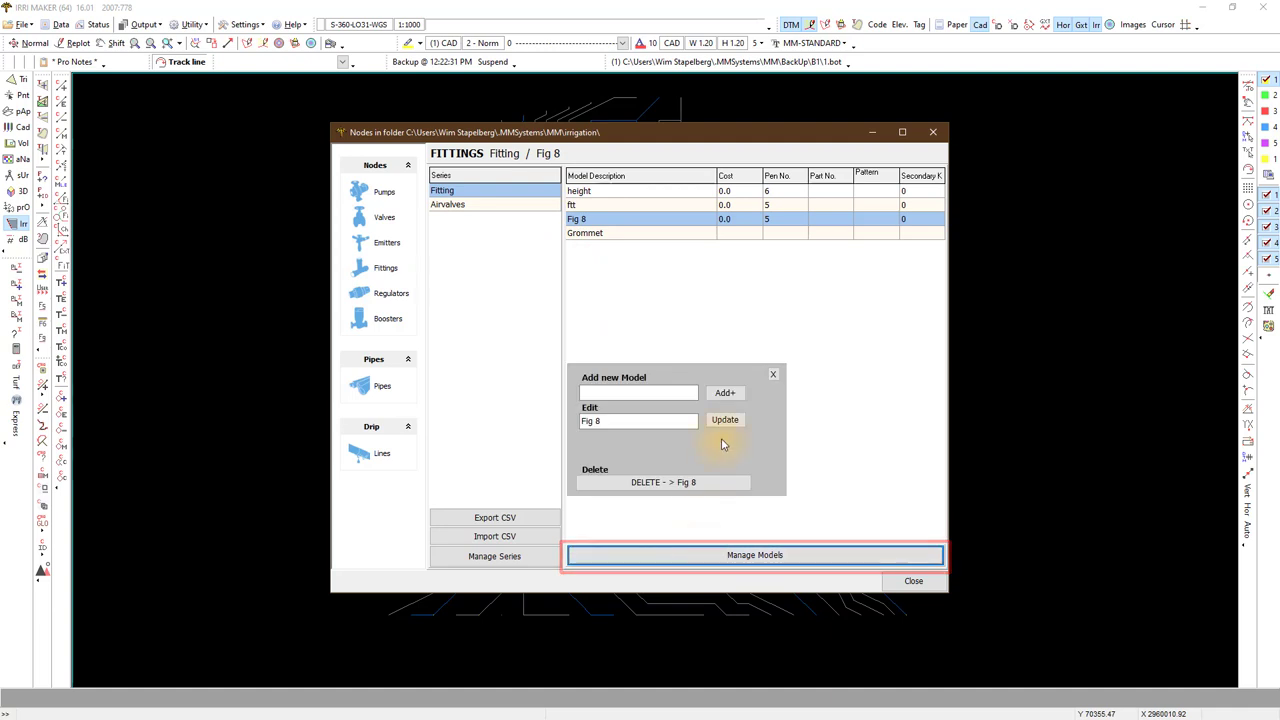
click(625, 420)
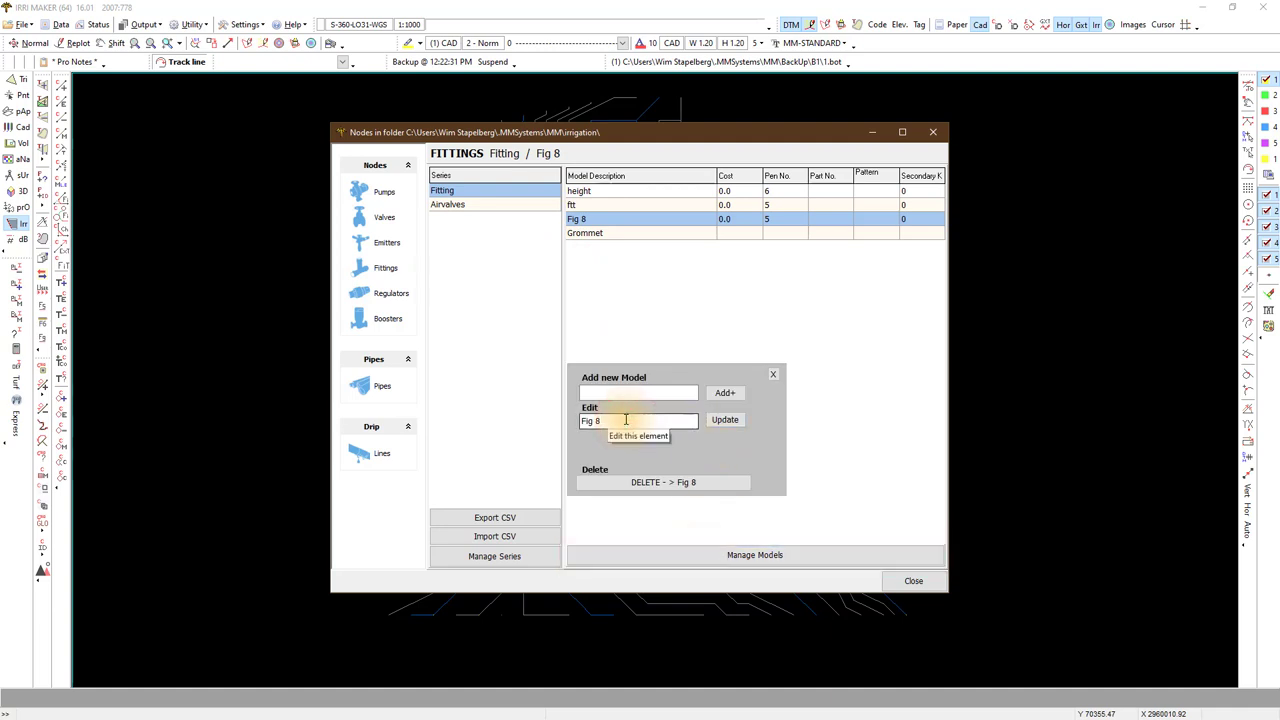
click(592, 391)
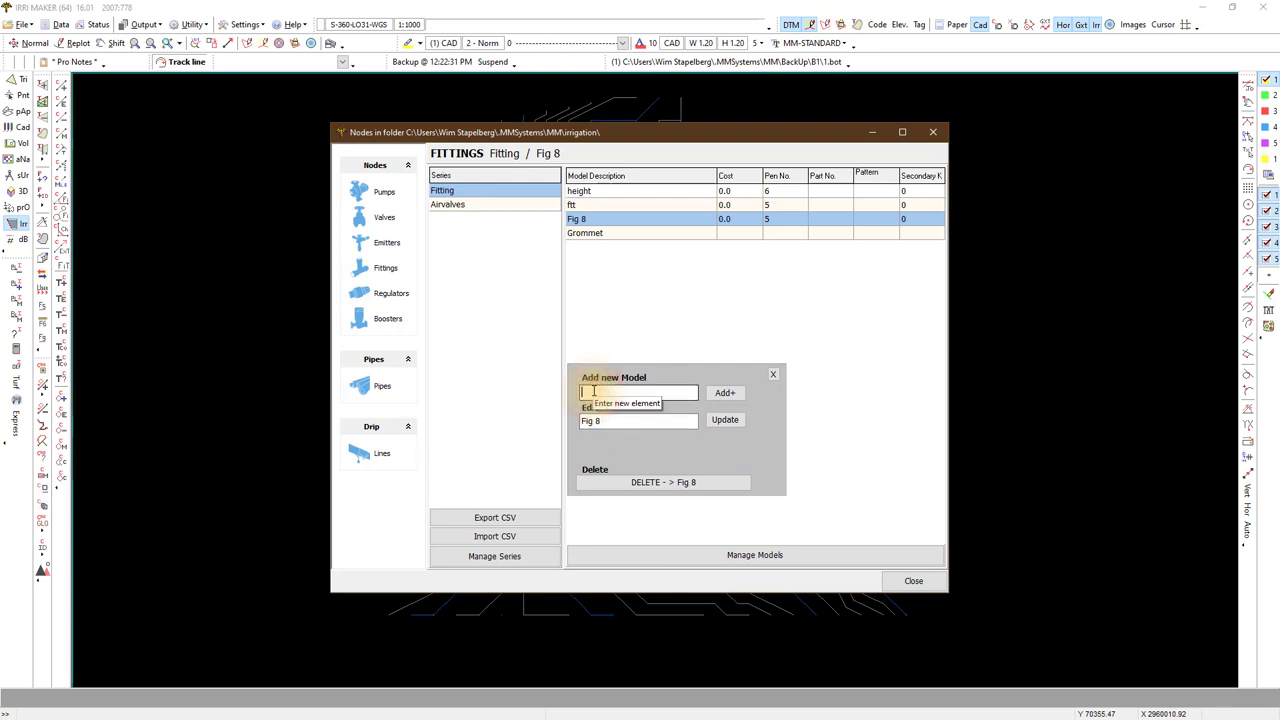
click(775, 374)
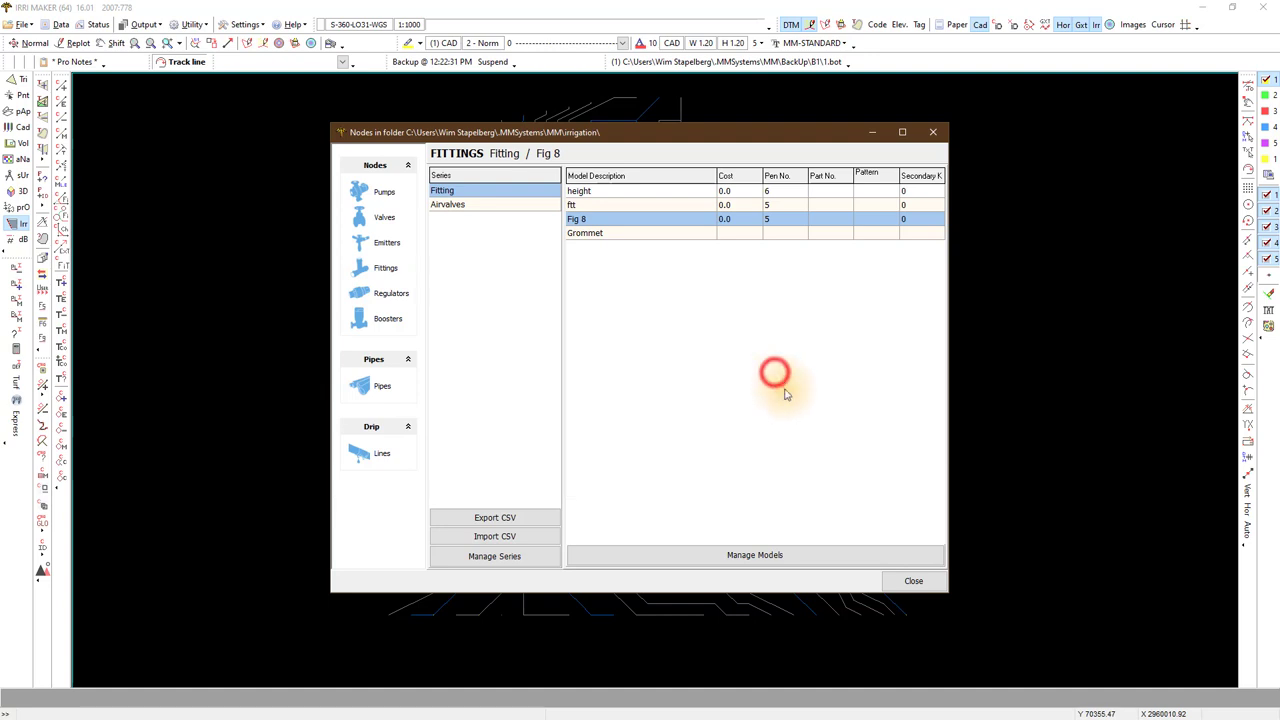
click(896, 582)
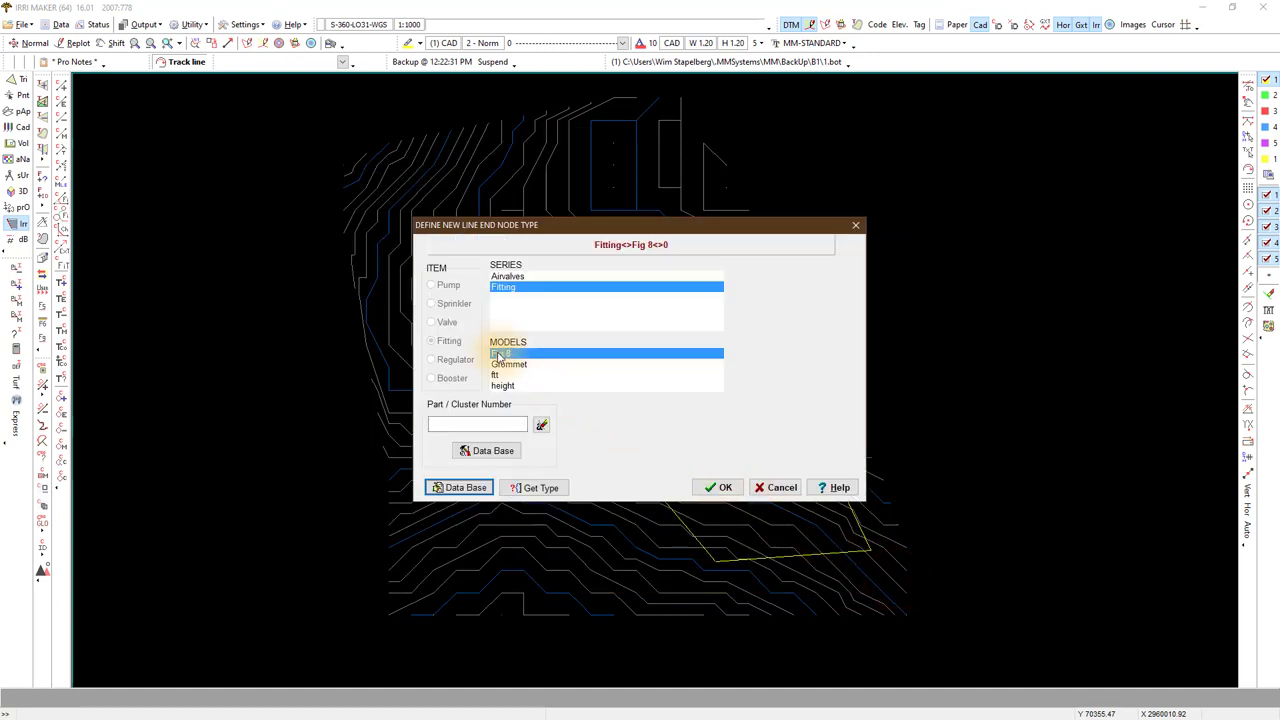
click(500, 354)
- Confirm the end node type and choose POLY CLASS 3 LAT Plastic as the lateral pipe
click(718, 487)
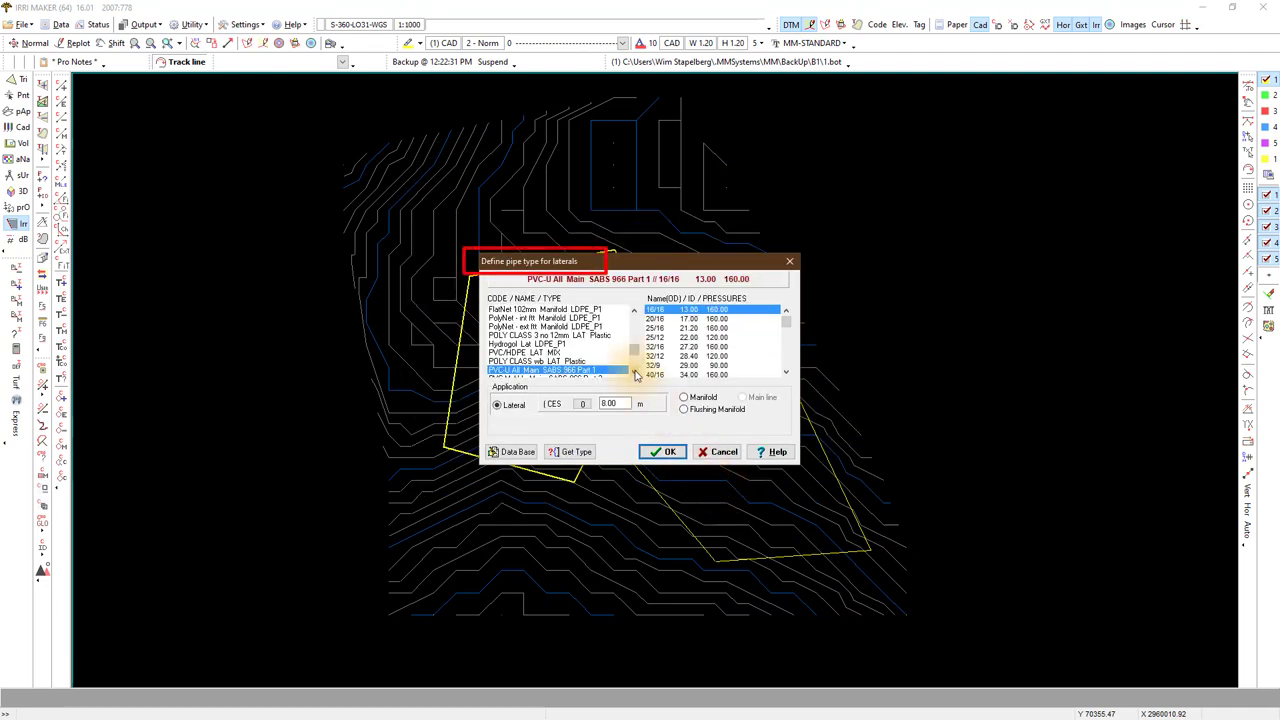
click(634, 372)
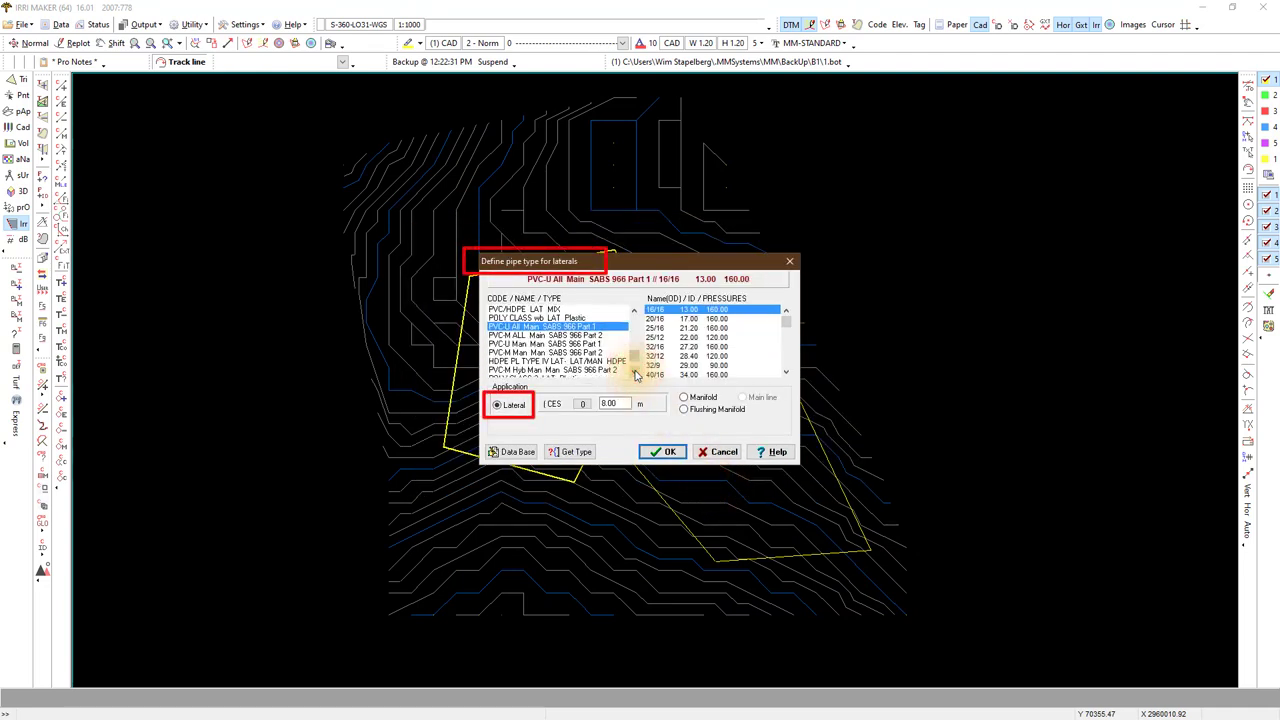
click(634, 372)
click(540, 370)
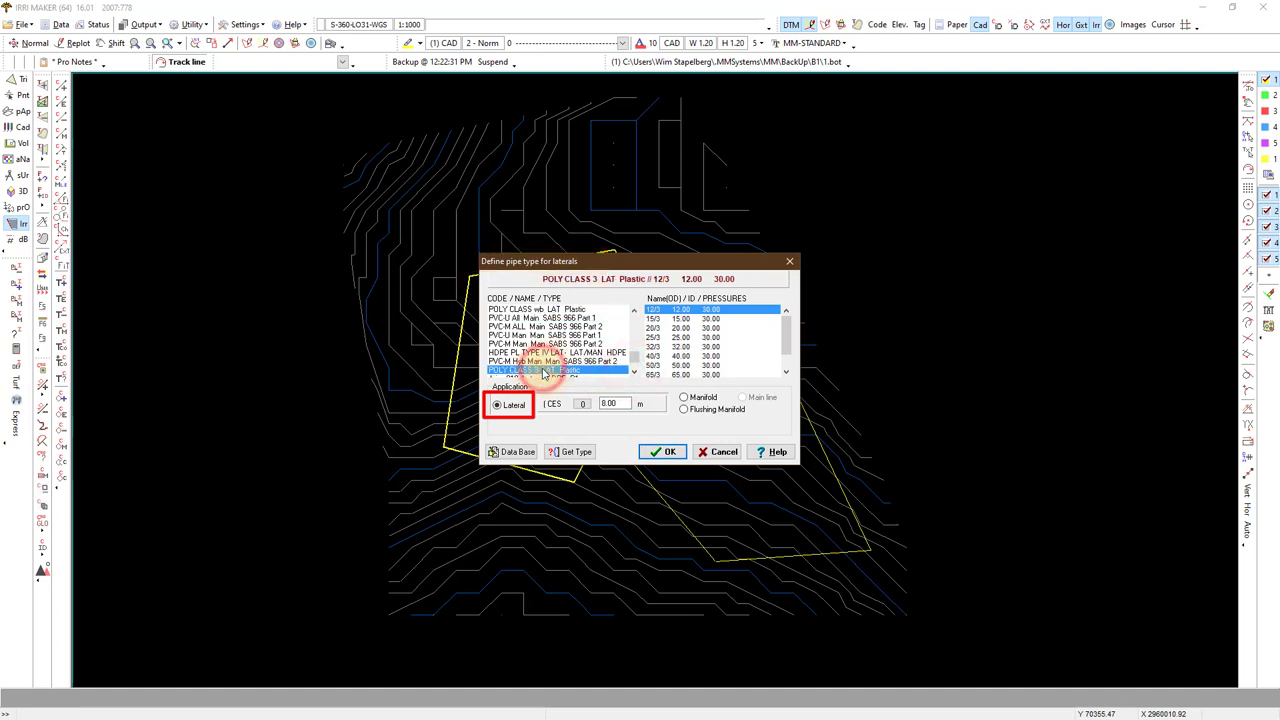
click(660, 452)
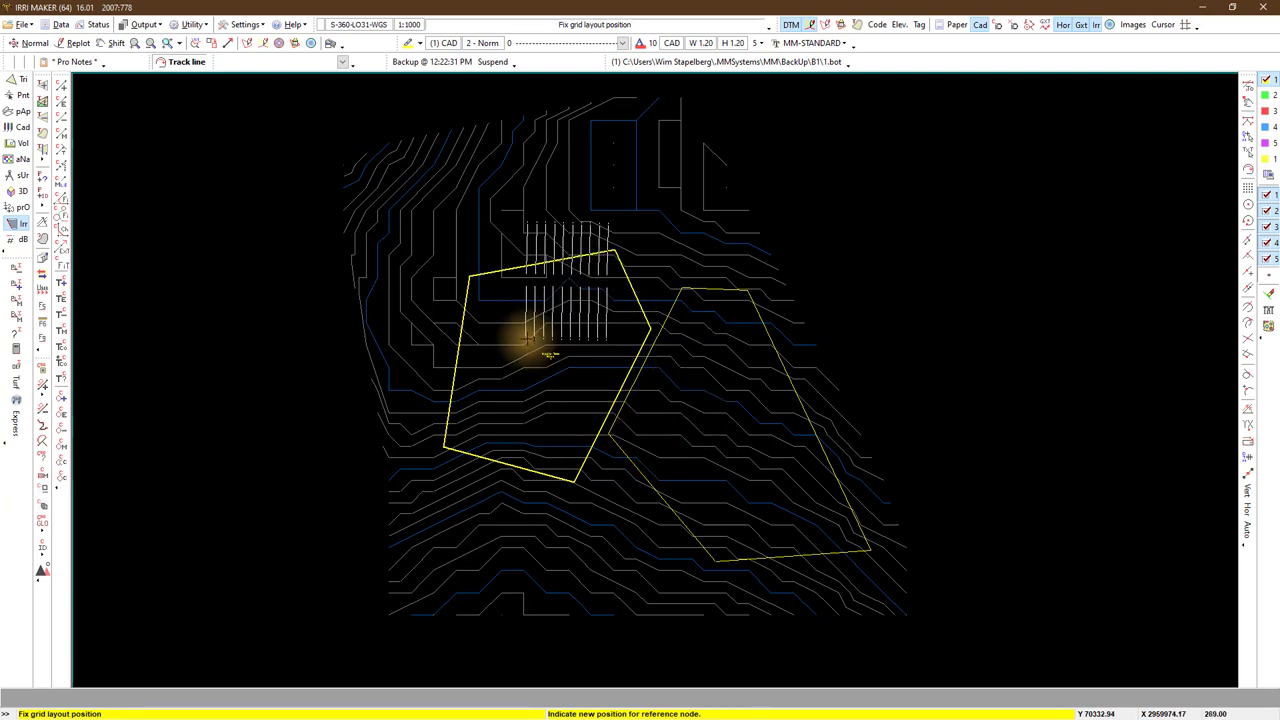
- Rotate the lateral grid to run across Block 1, place it, and accept the layout
key(Page_Up)
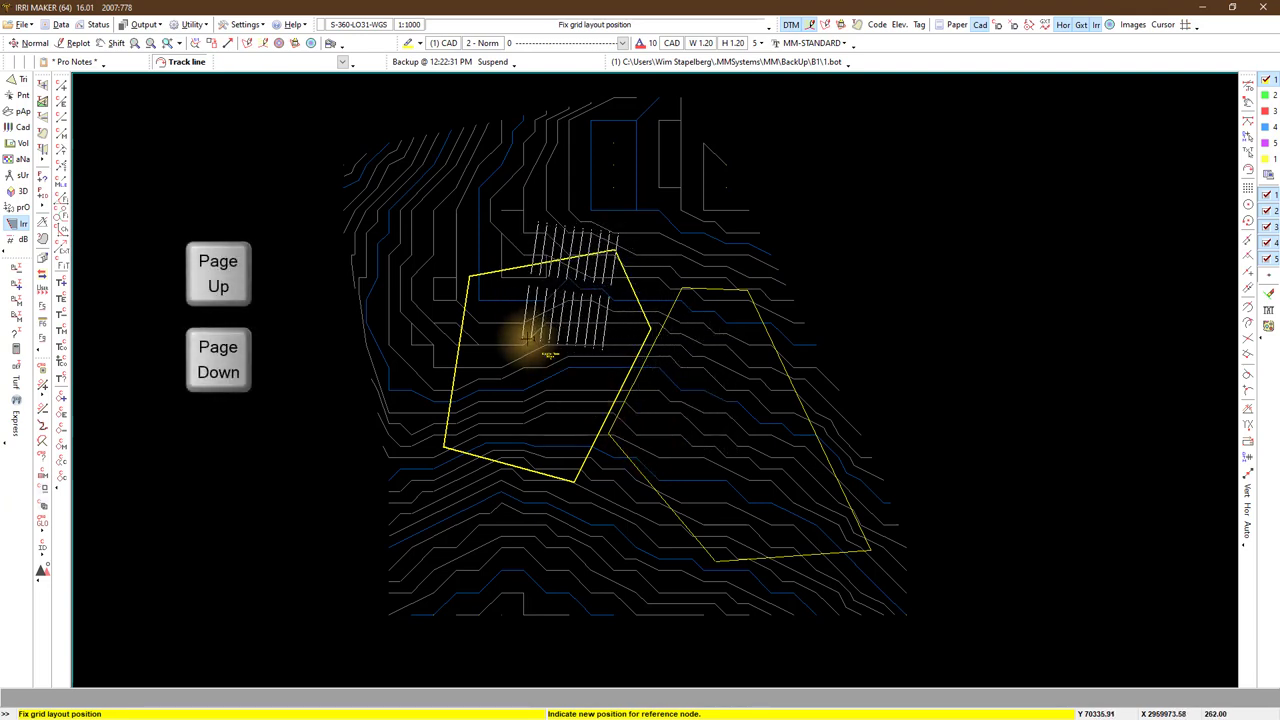
key(ctrl+Page_Up)
key(ctrl+Page_Up)
key(ctrl+Page_Up)
key(ctrl+Page_Up)
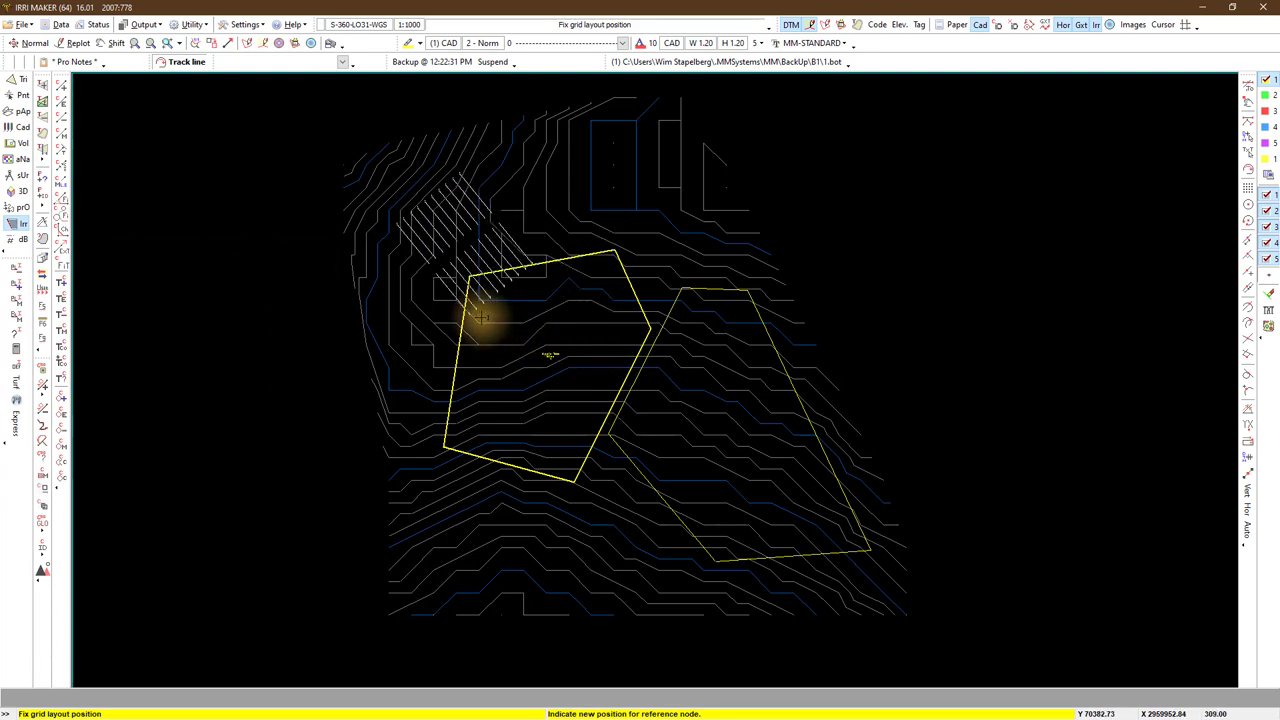
key(shift+Tab)
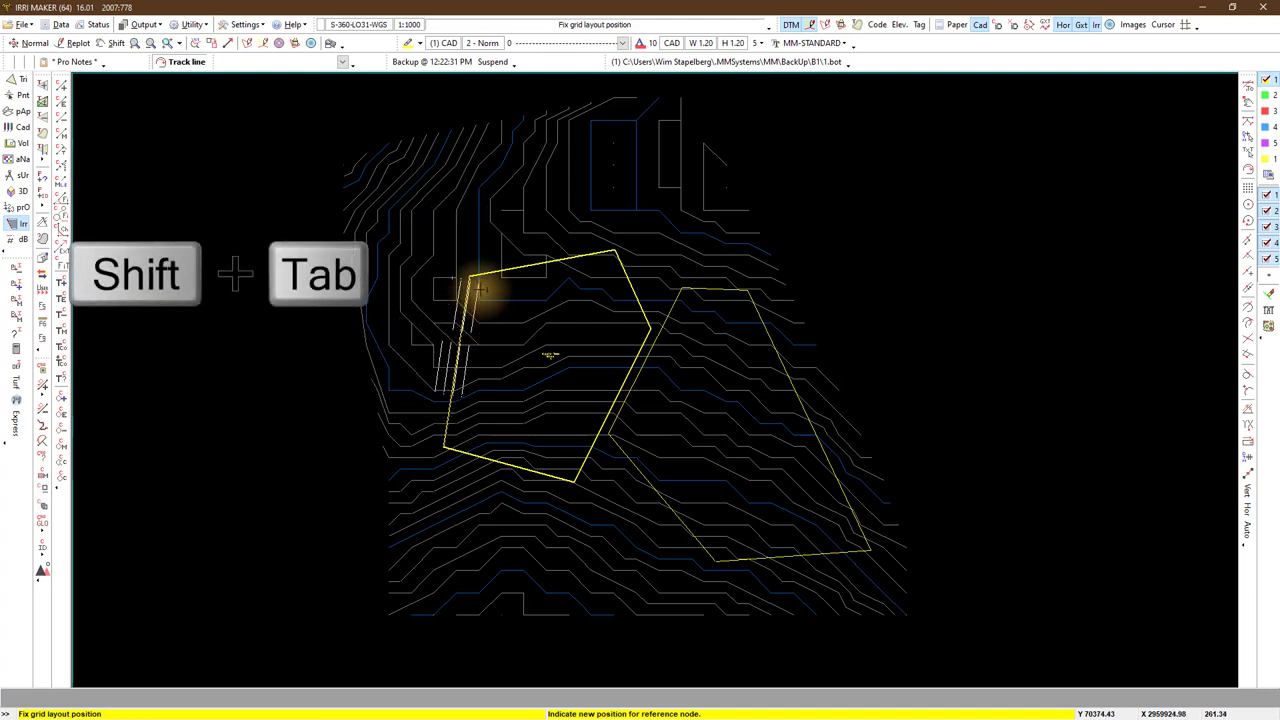
key(shift+Tab)
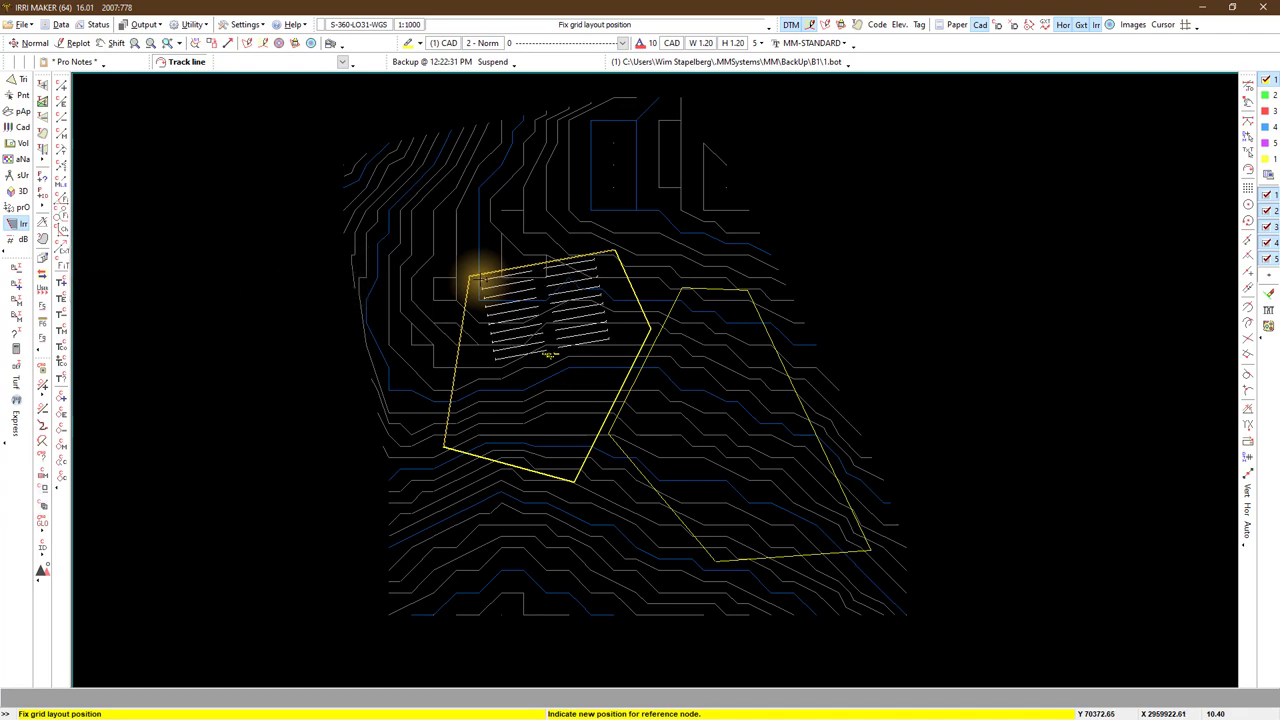
click(481, 285)
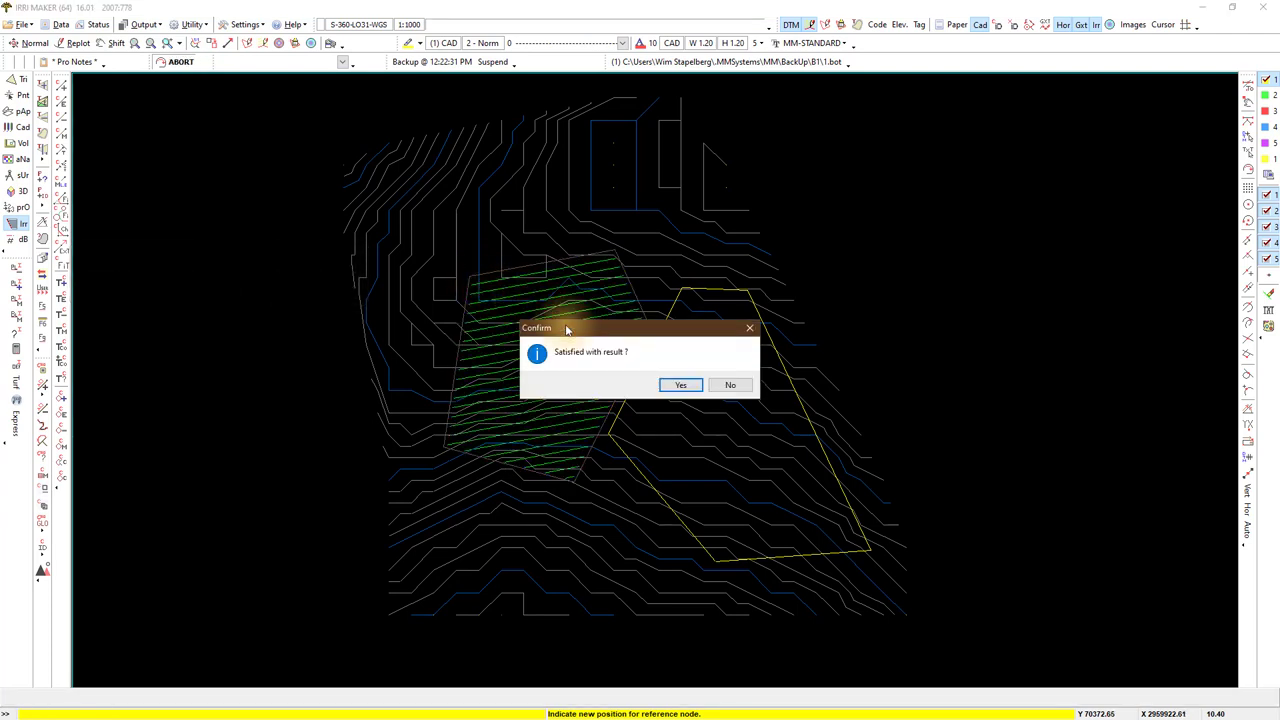
click(679, 386)
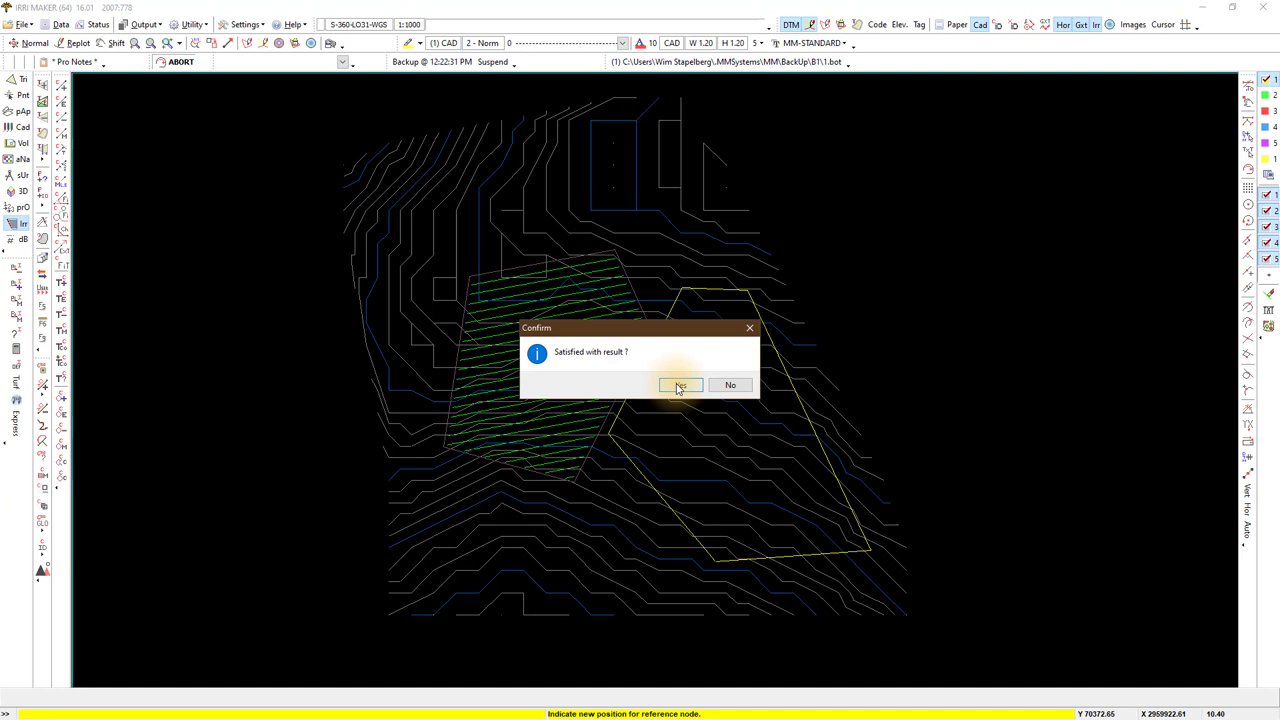
click(679, 386)
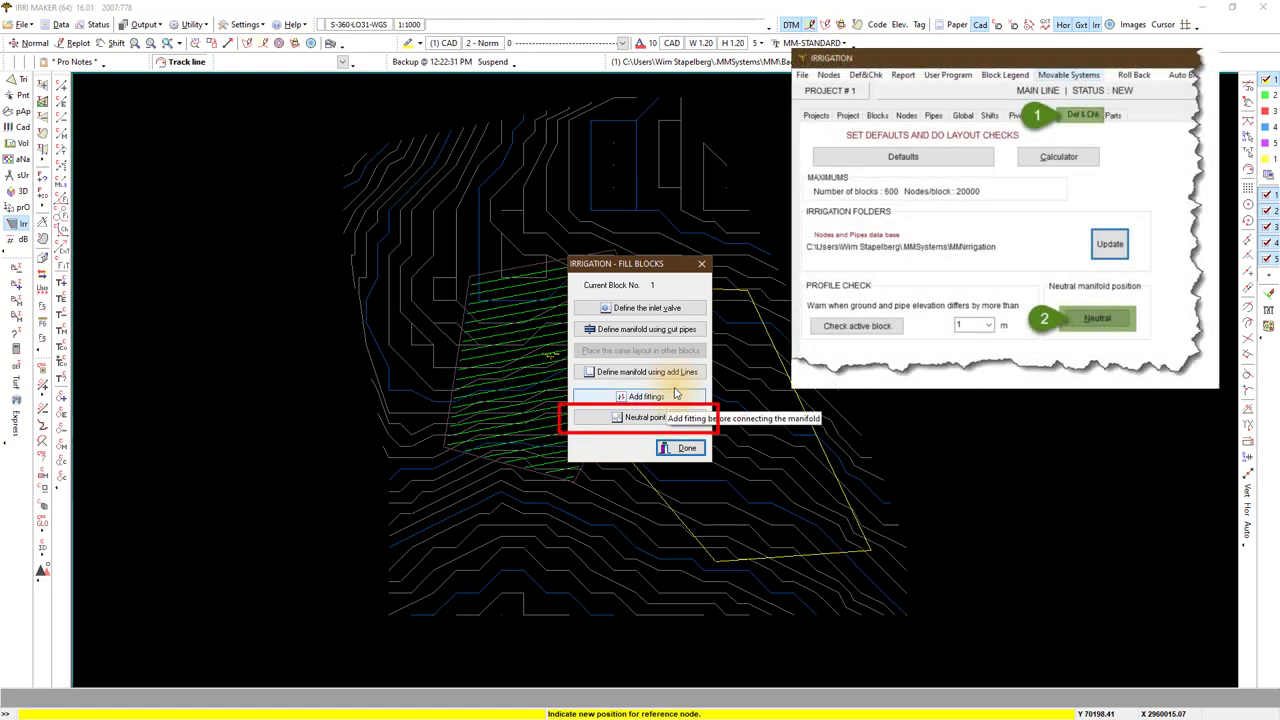
- Compute neutral manifold points for Block 1's laterals, allowing 12, 15 and 20 mm diameters
click(652, 419)
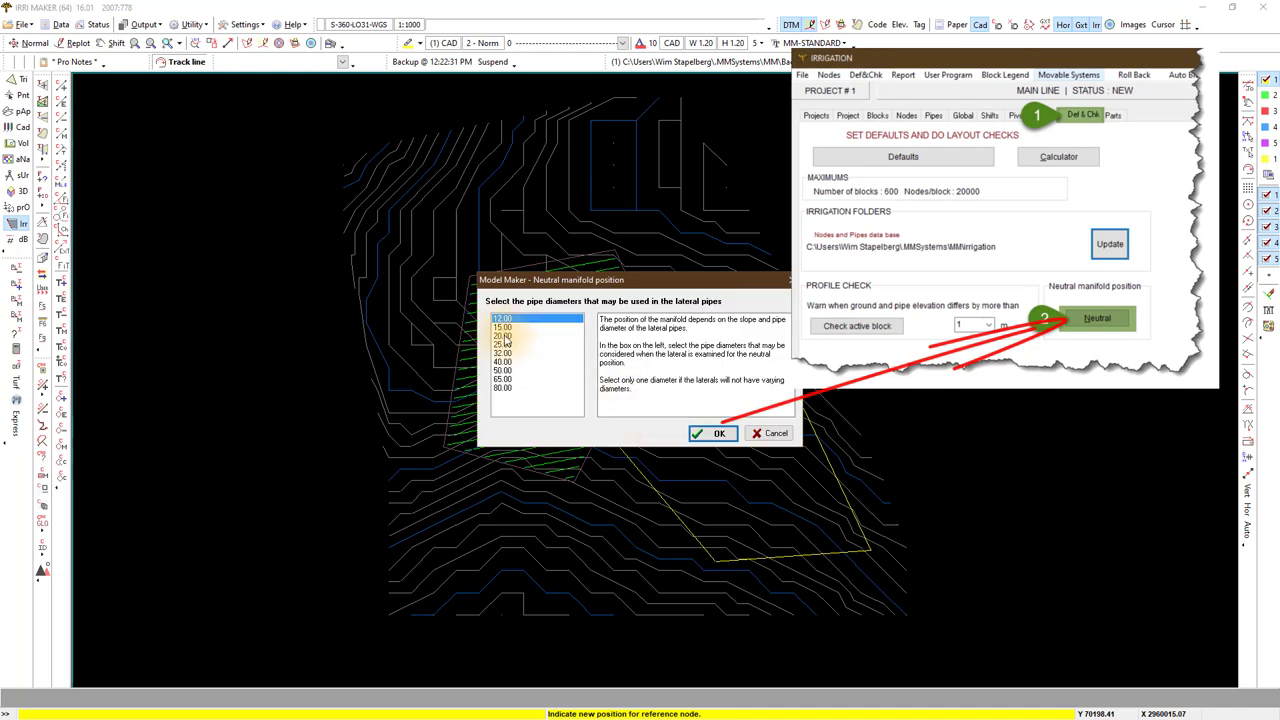
click(503, 337)
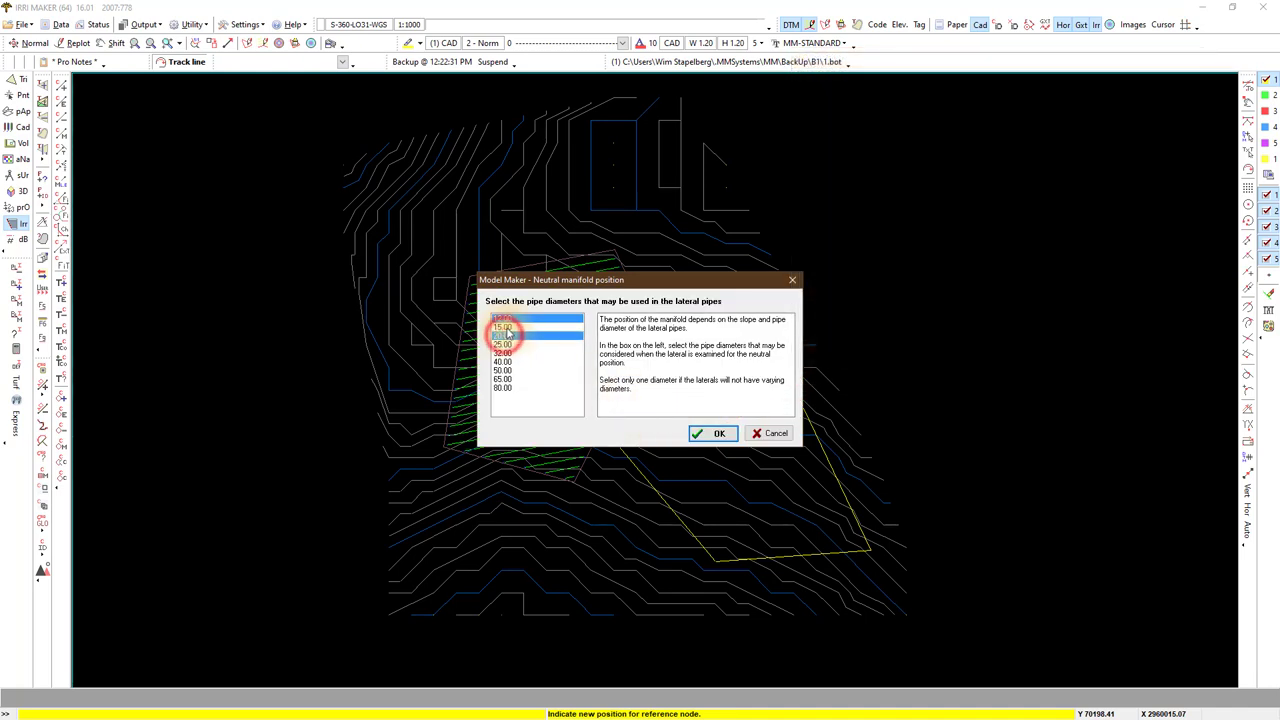
click(506, 326)
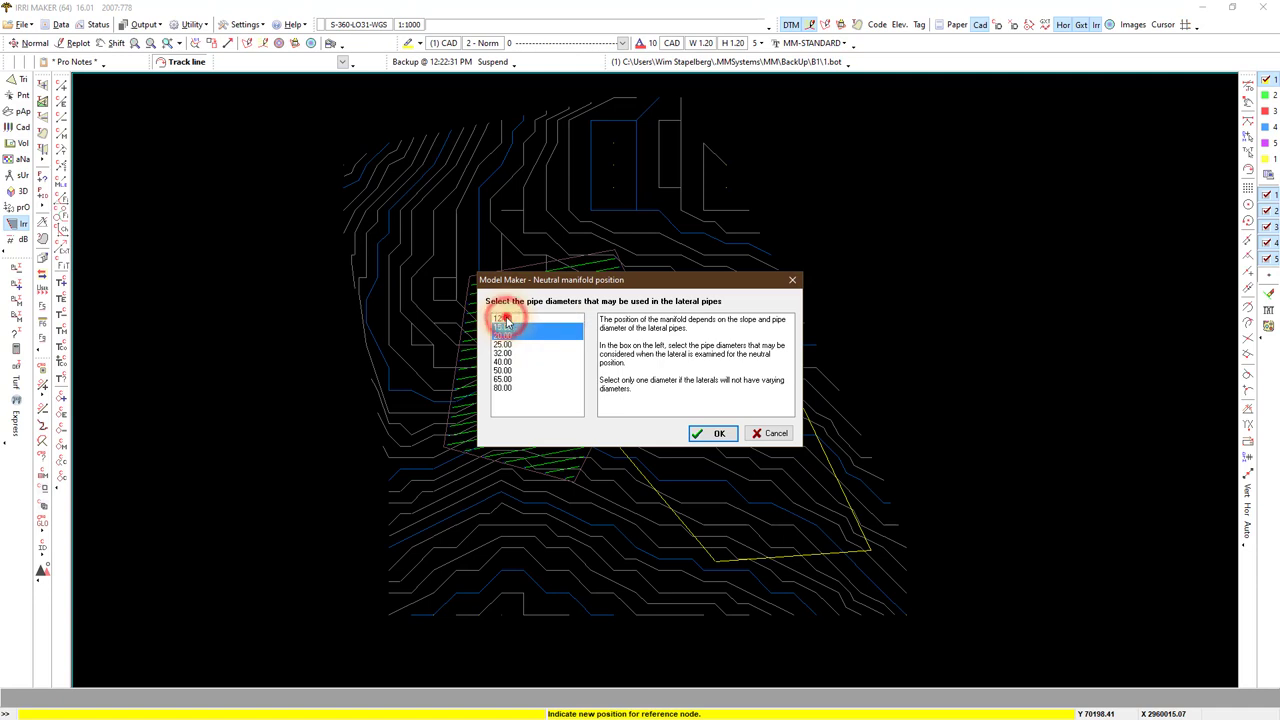
click(506, 319)
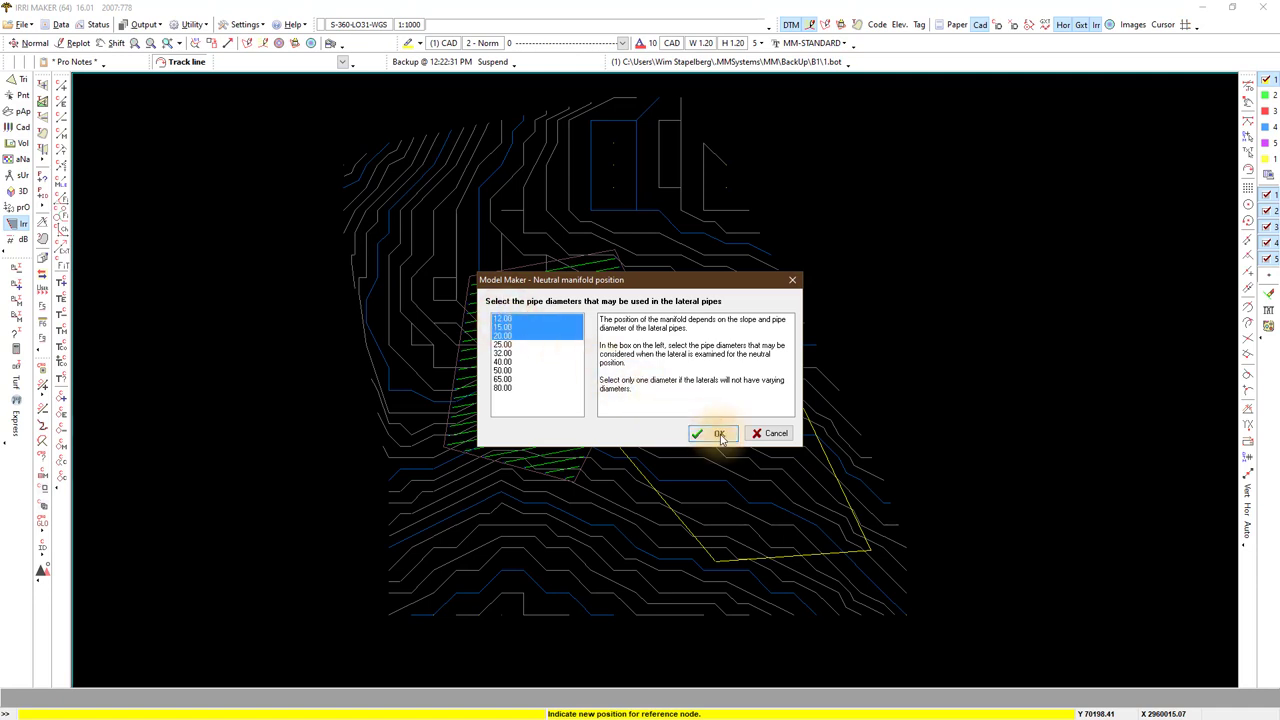
click(719, 433)
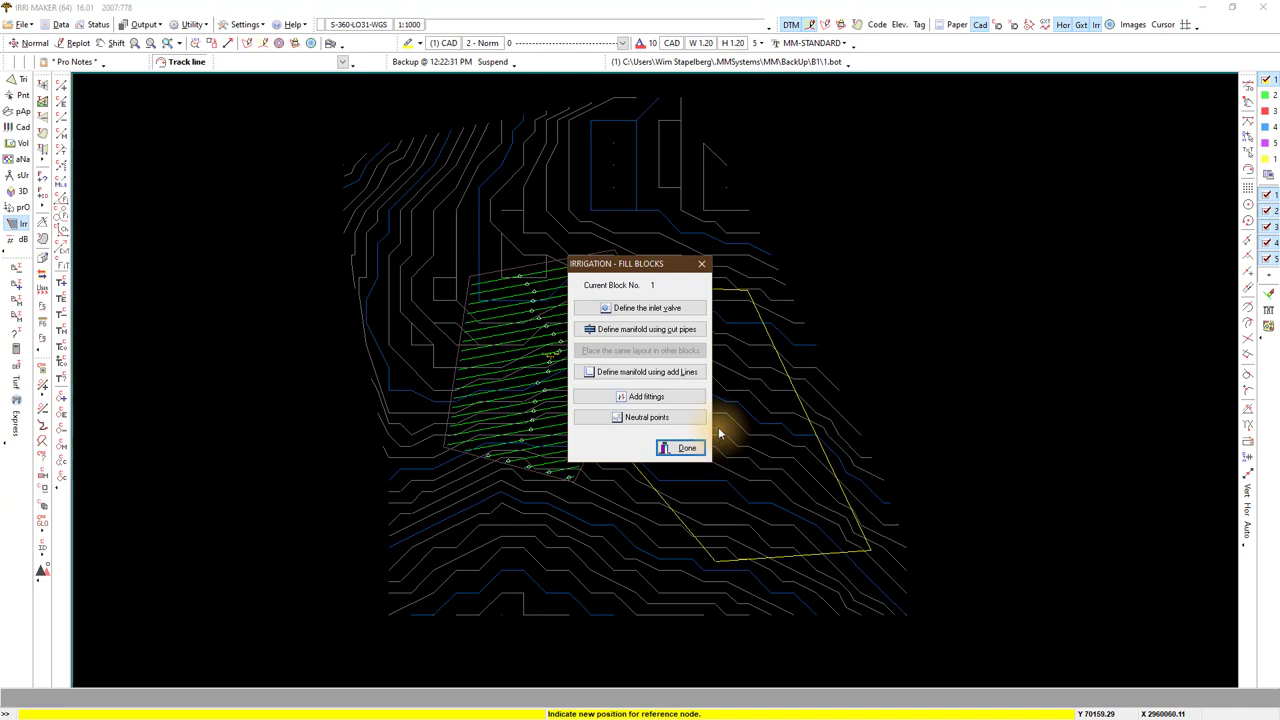
click(632, 418)
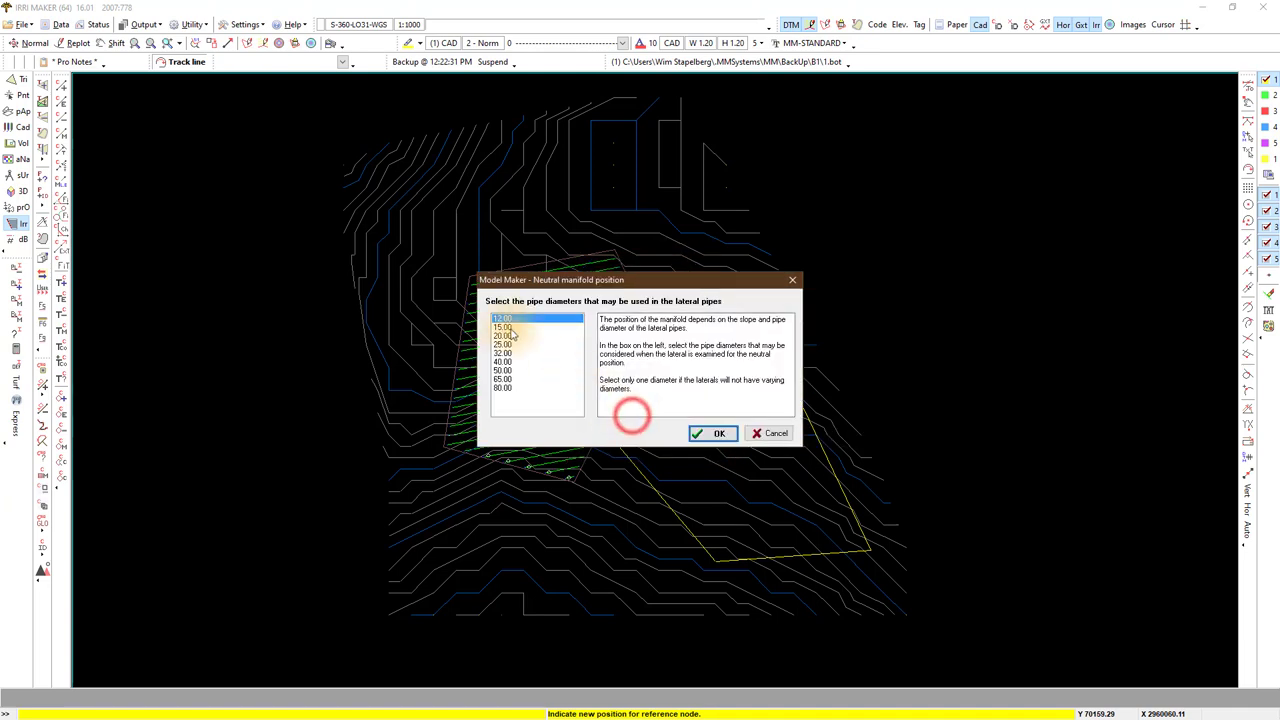
click(708, 433)
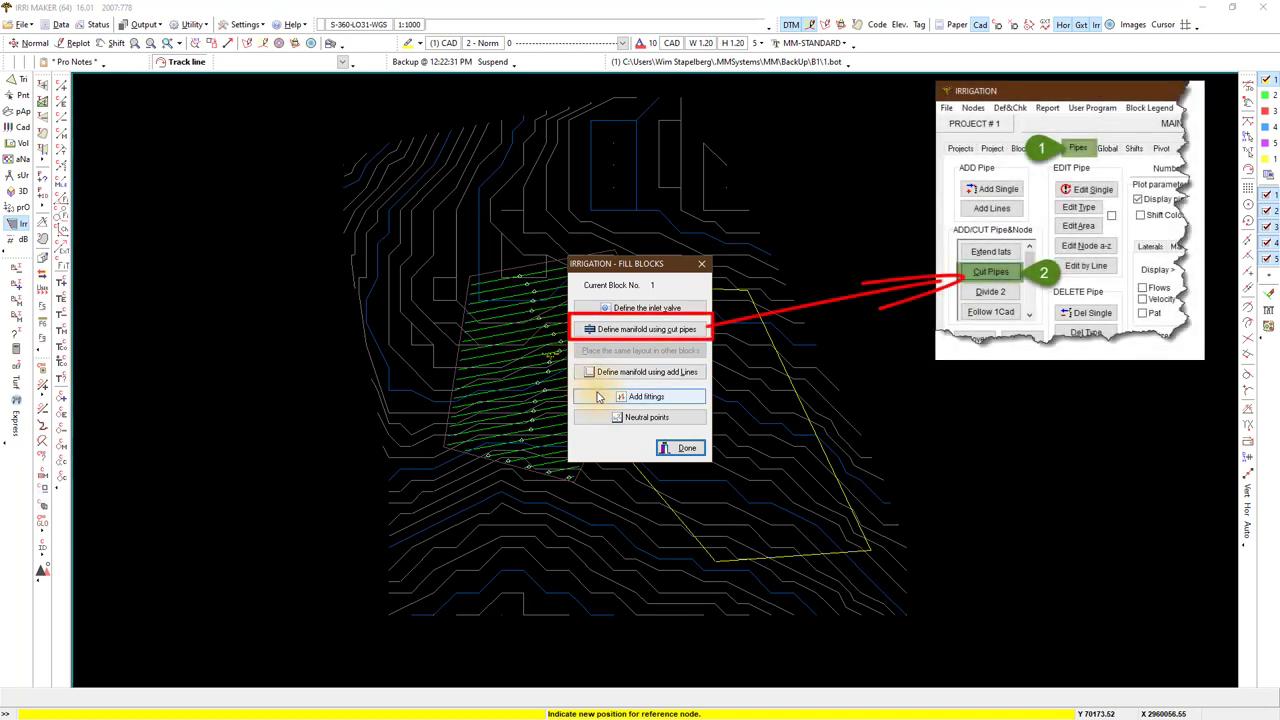
- Define a cut-pipe manifold using PVC-U All Main SABS 966 Part 1 pipe and Grommet fittings
click(606, 331)
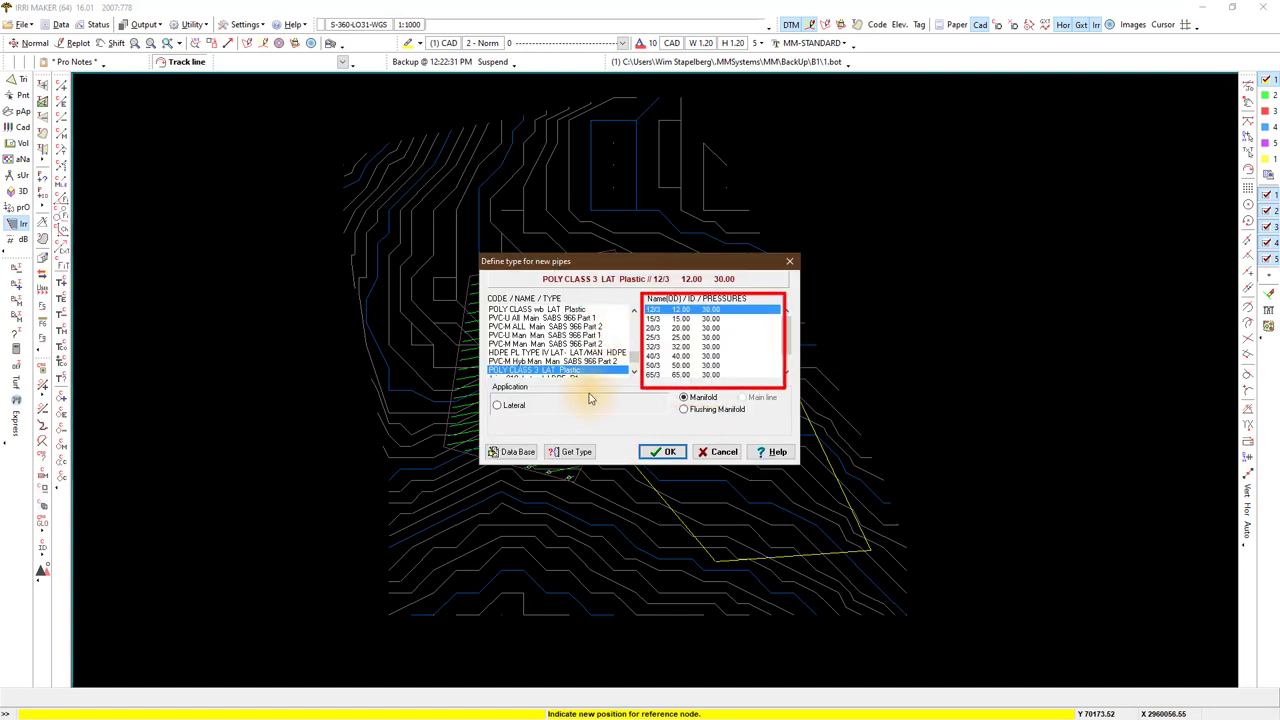
click(582, 319)
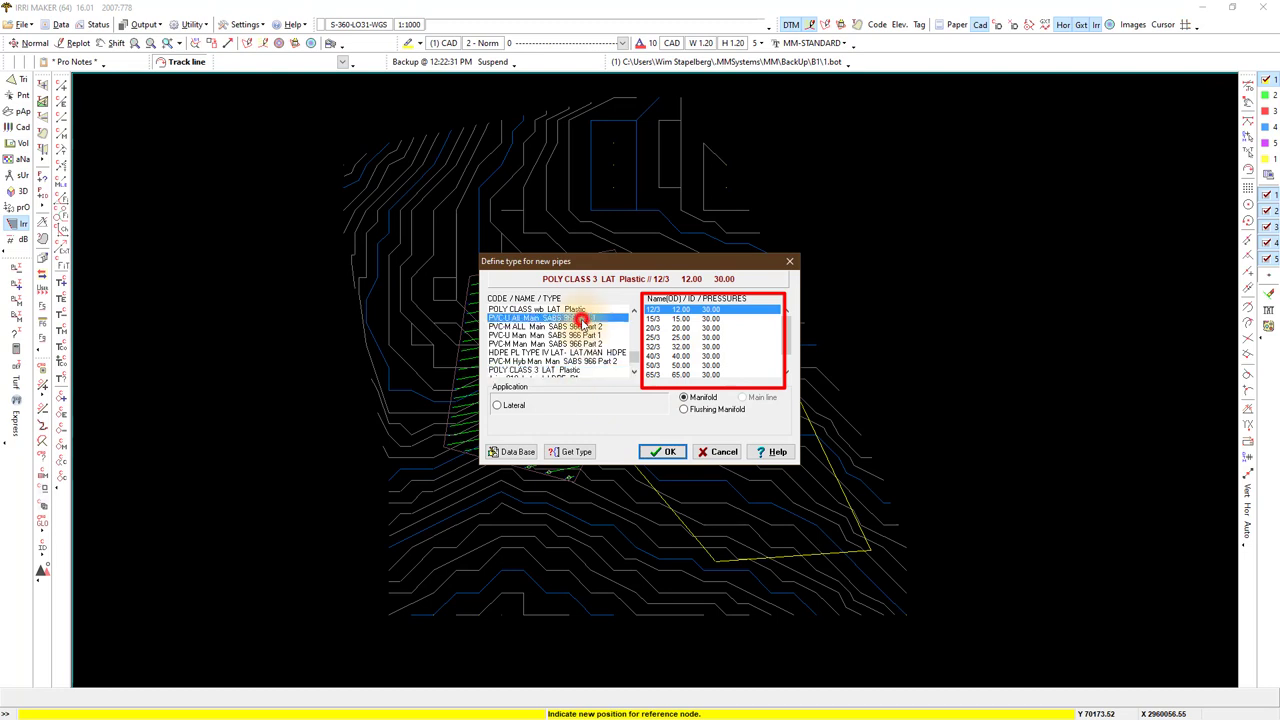
click(665, 452)
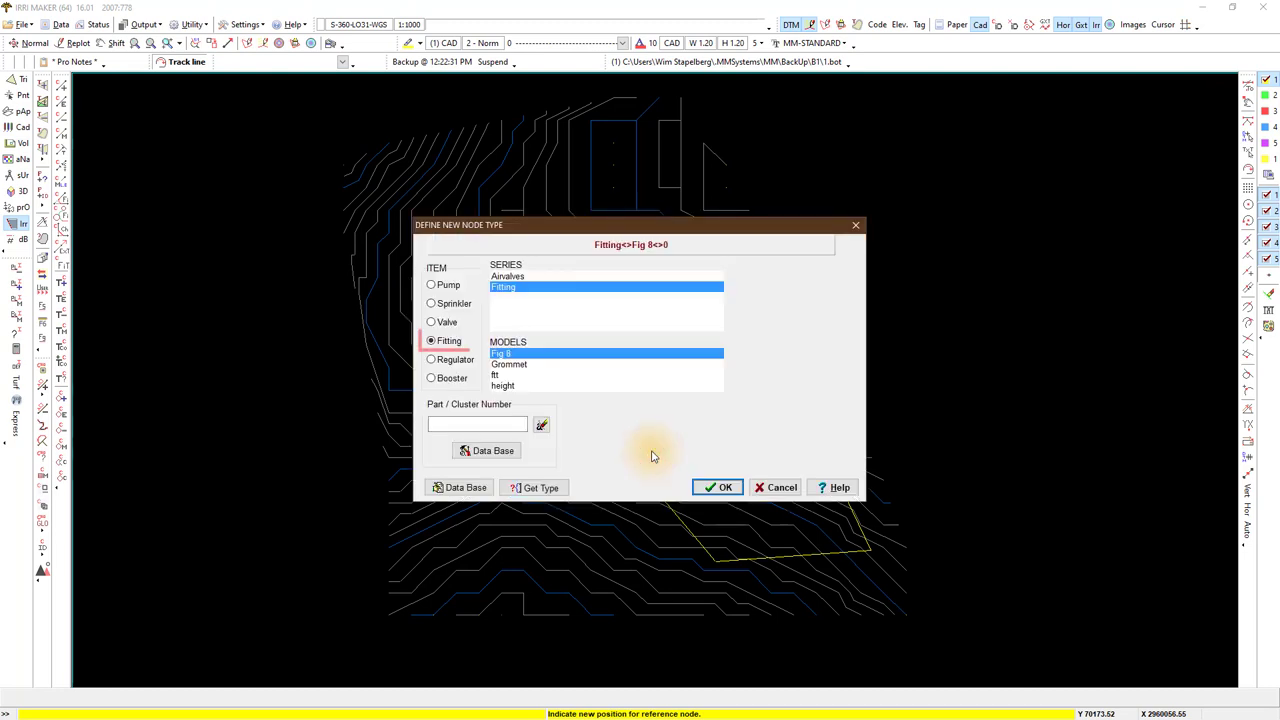
click(512, 364)
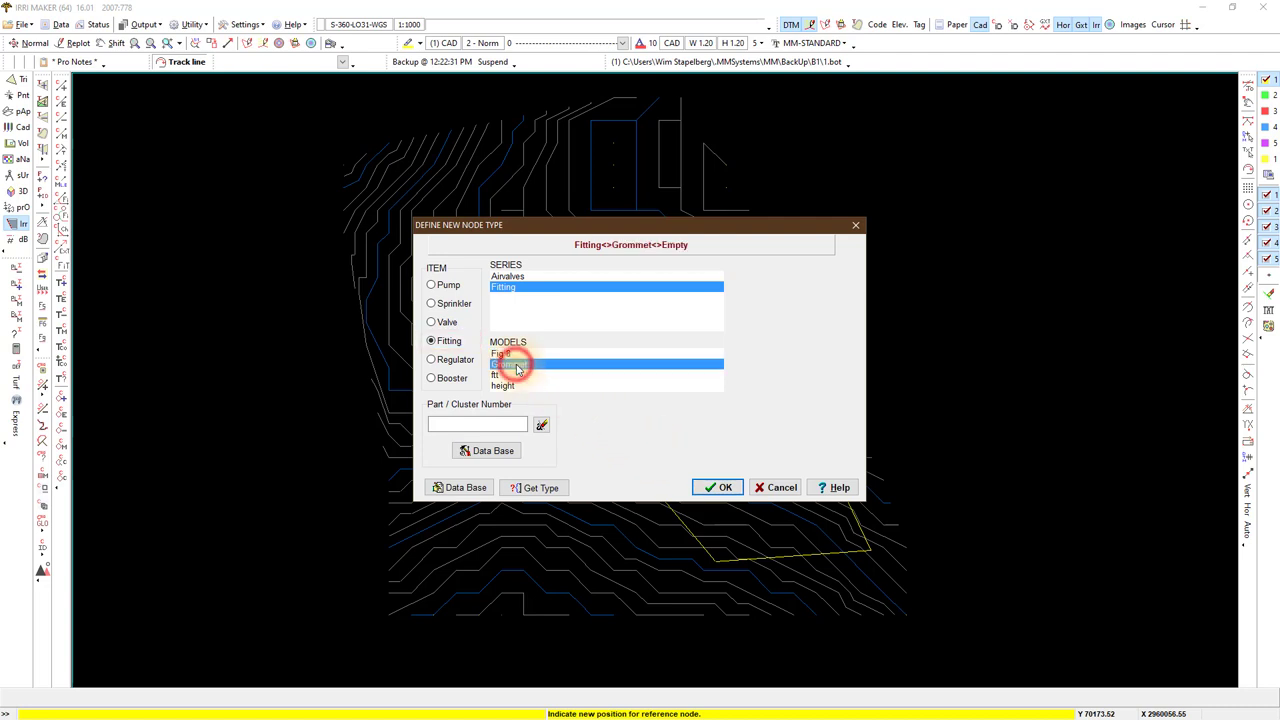
click(724, 488)
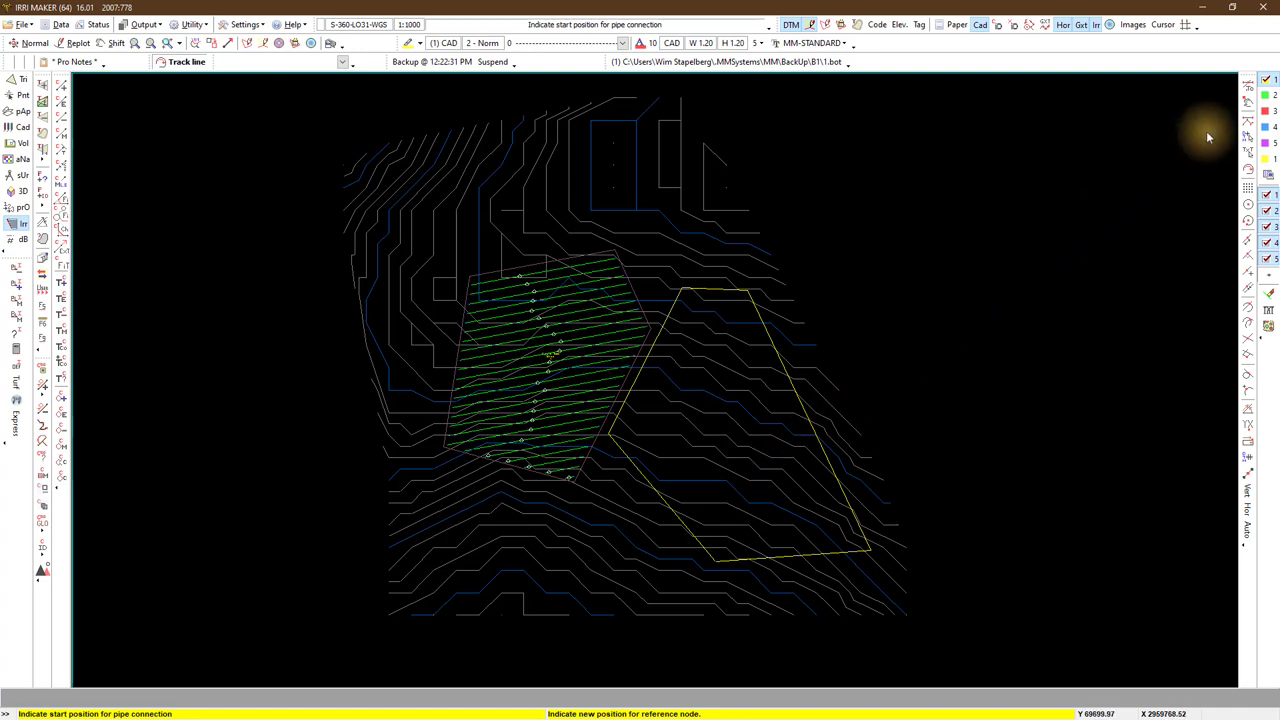
- Draw the manifold in FREE mode from the lowest neutral node to the top node
click(1248, 100)
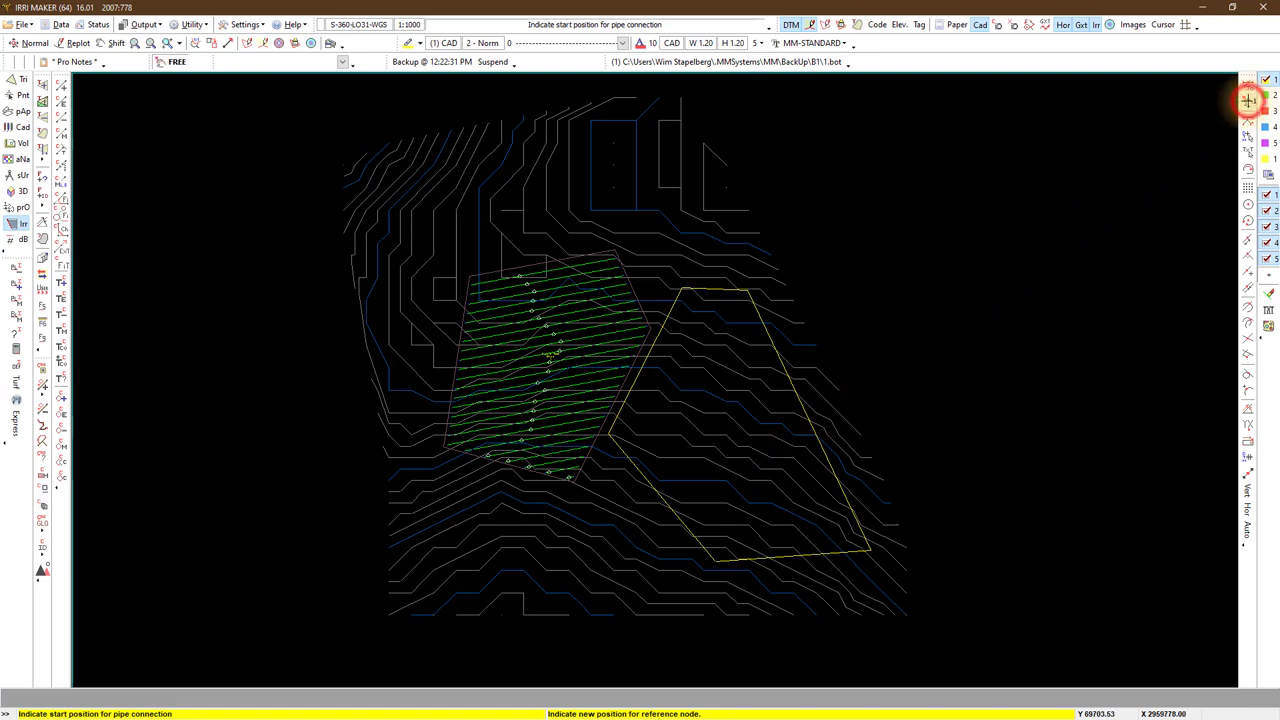
click(533, 473)
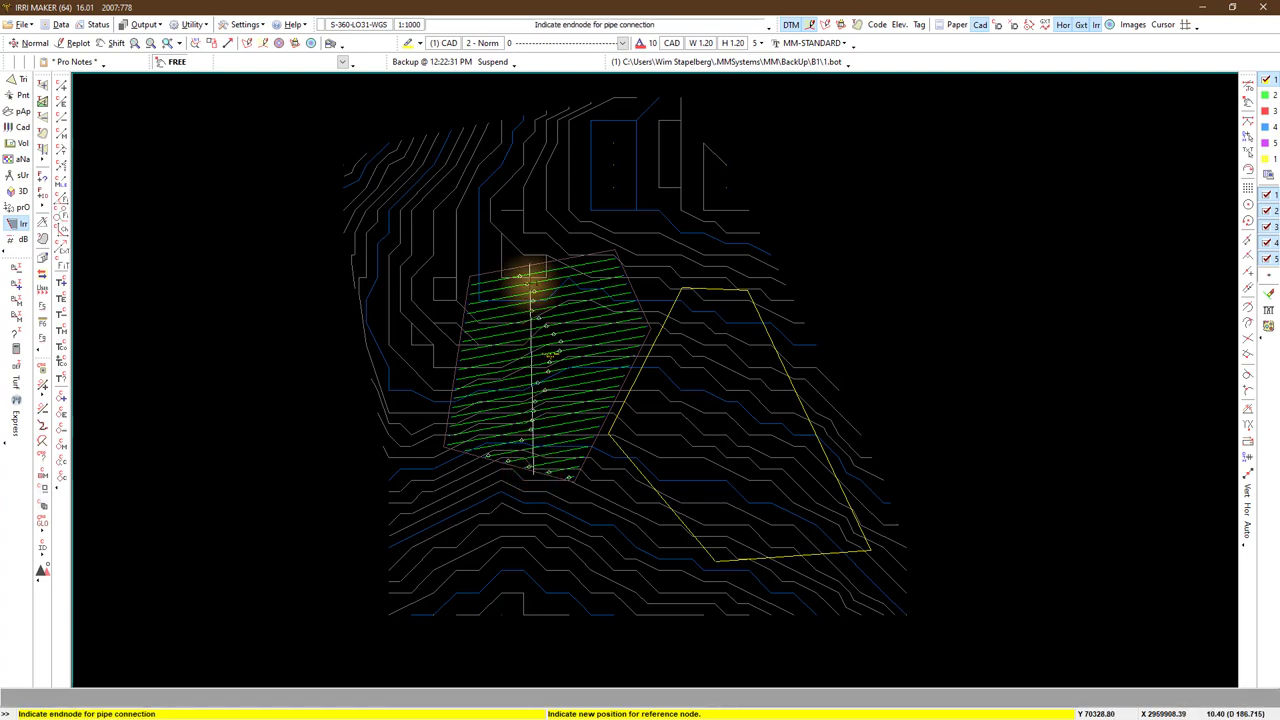
click(530, 260)
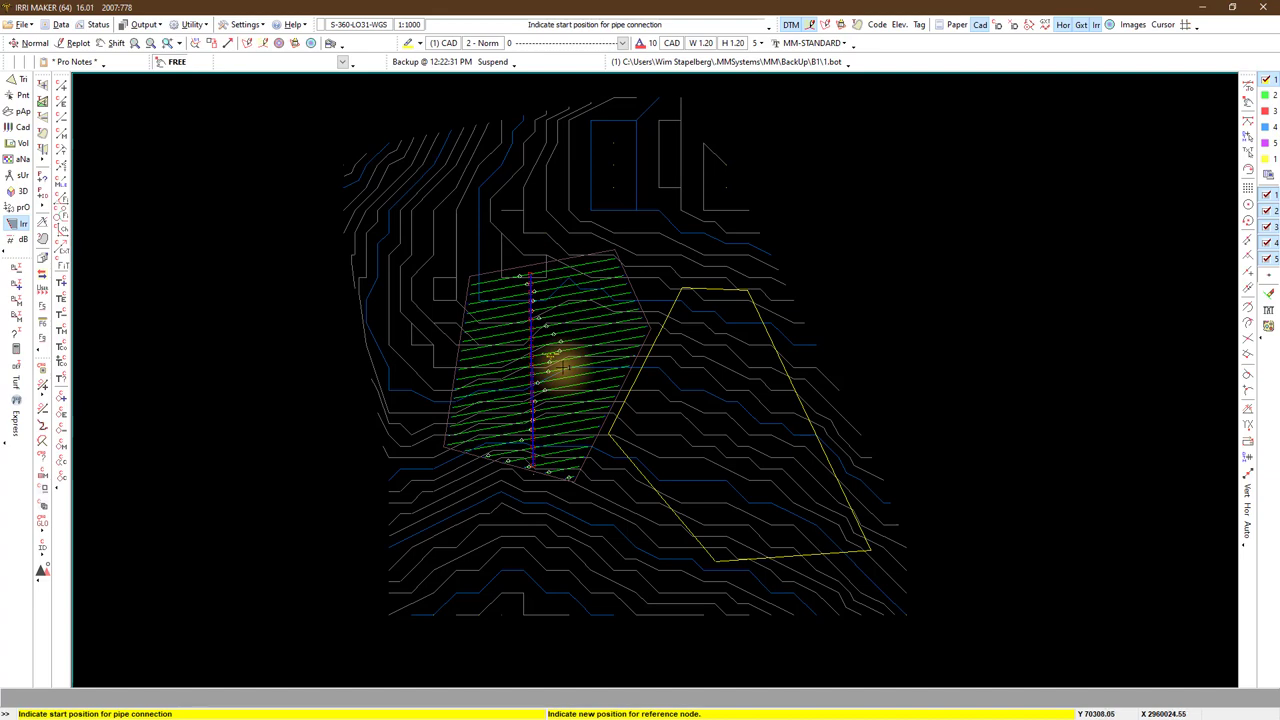
right_click(567, 418)
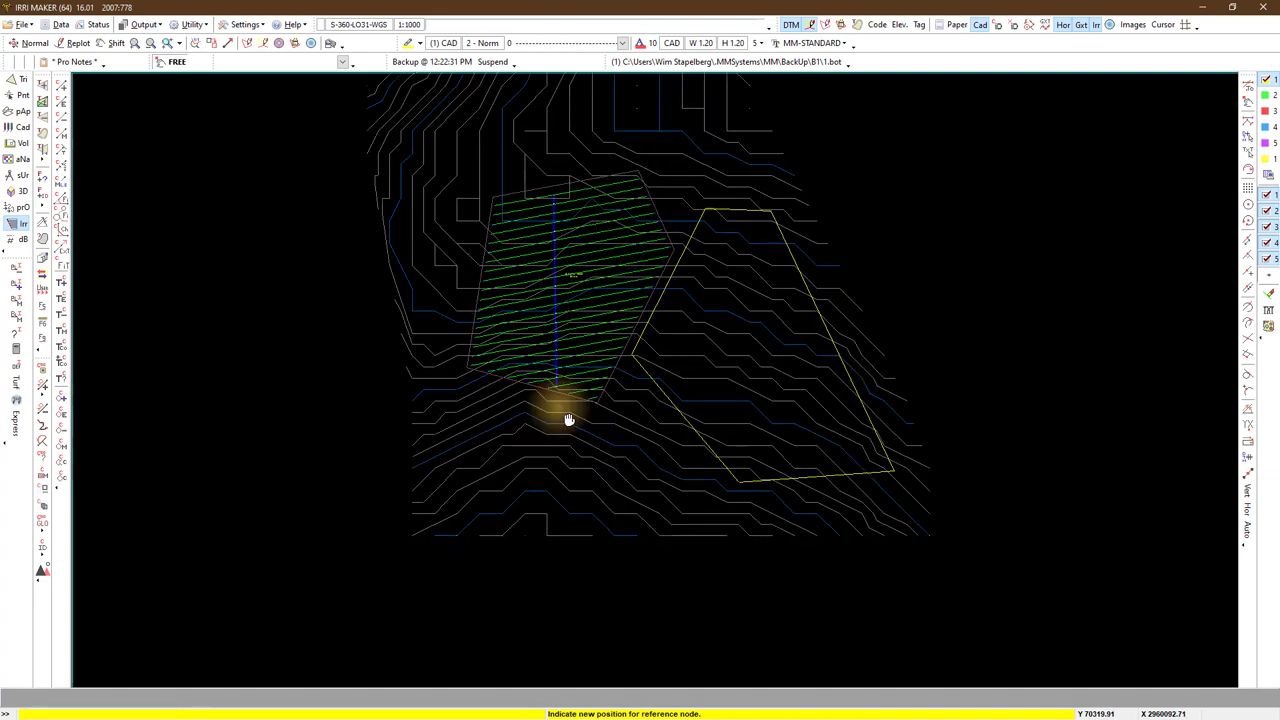
- Add a PVC-U pipe line from the manifold's foot along the lower edge to the lower-right lateral
scroll(560, 405, up, 4)
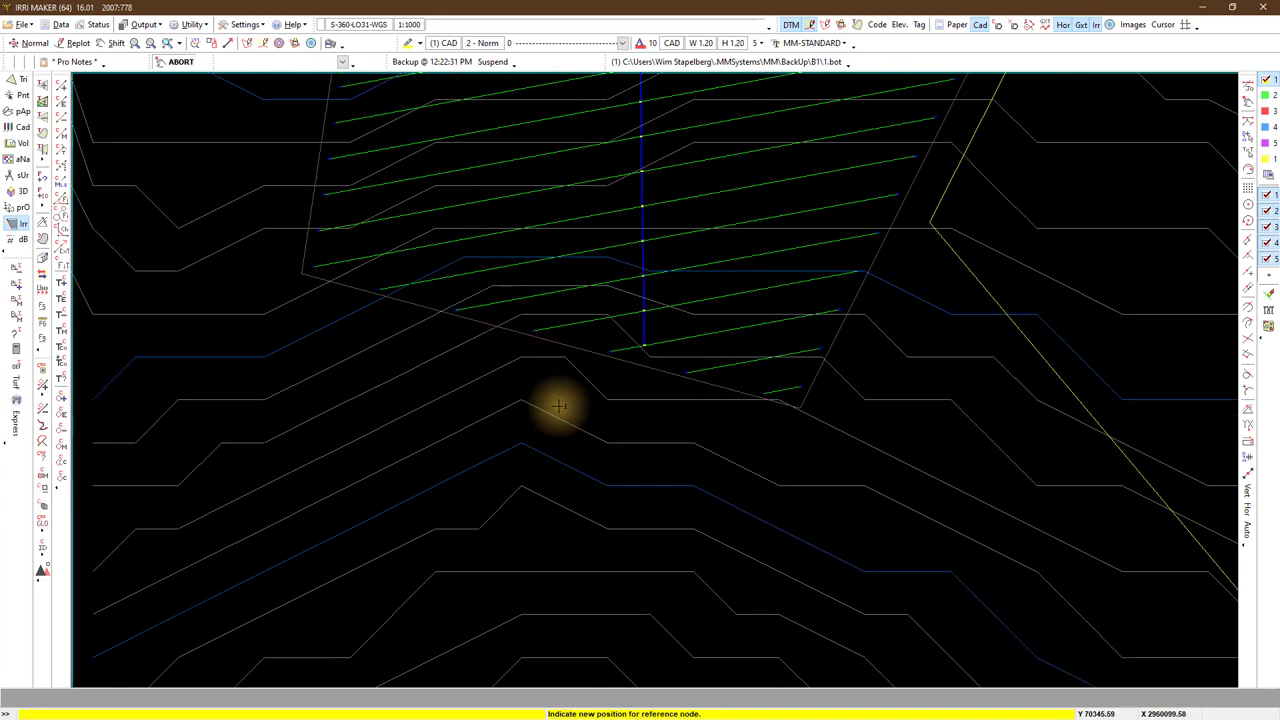
right_click(686, 351)
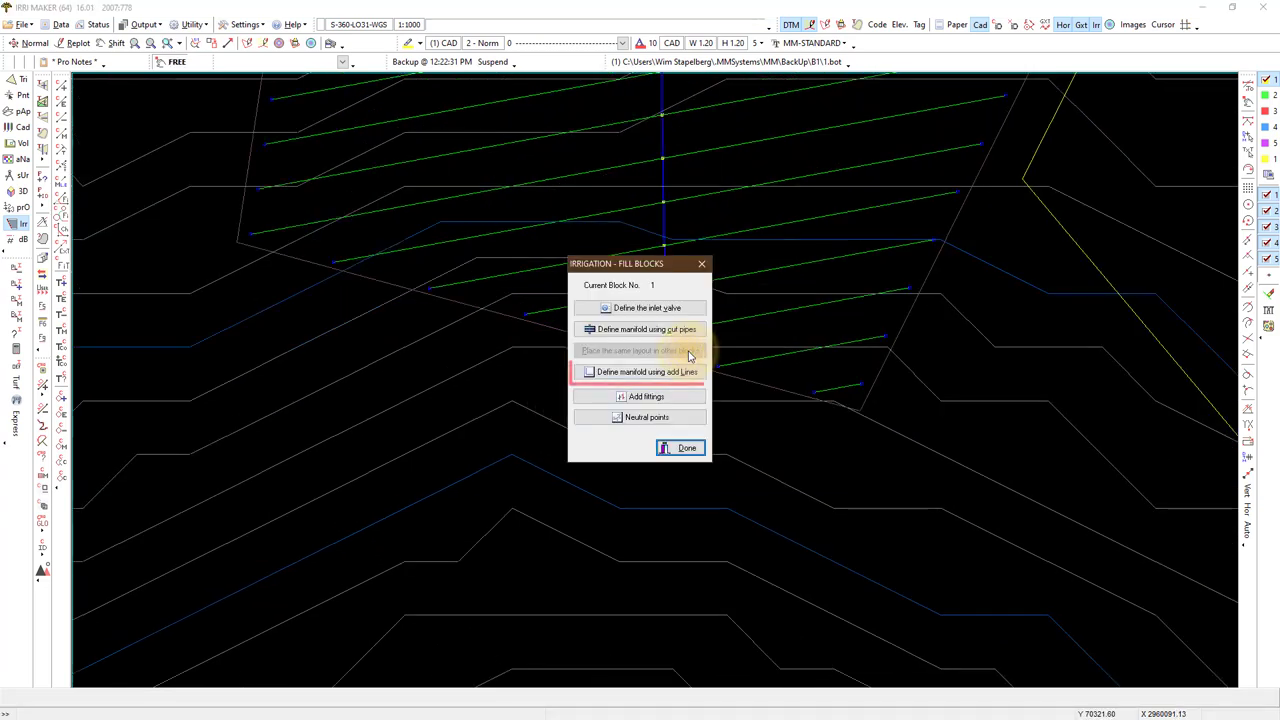
click(655, 372)
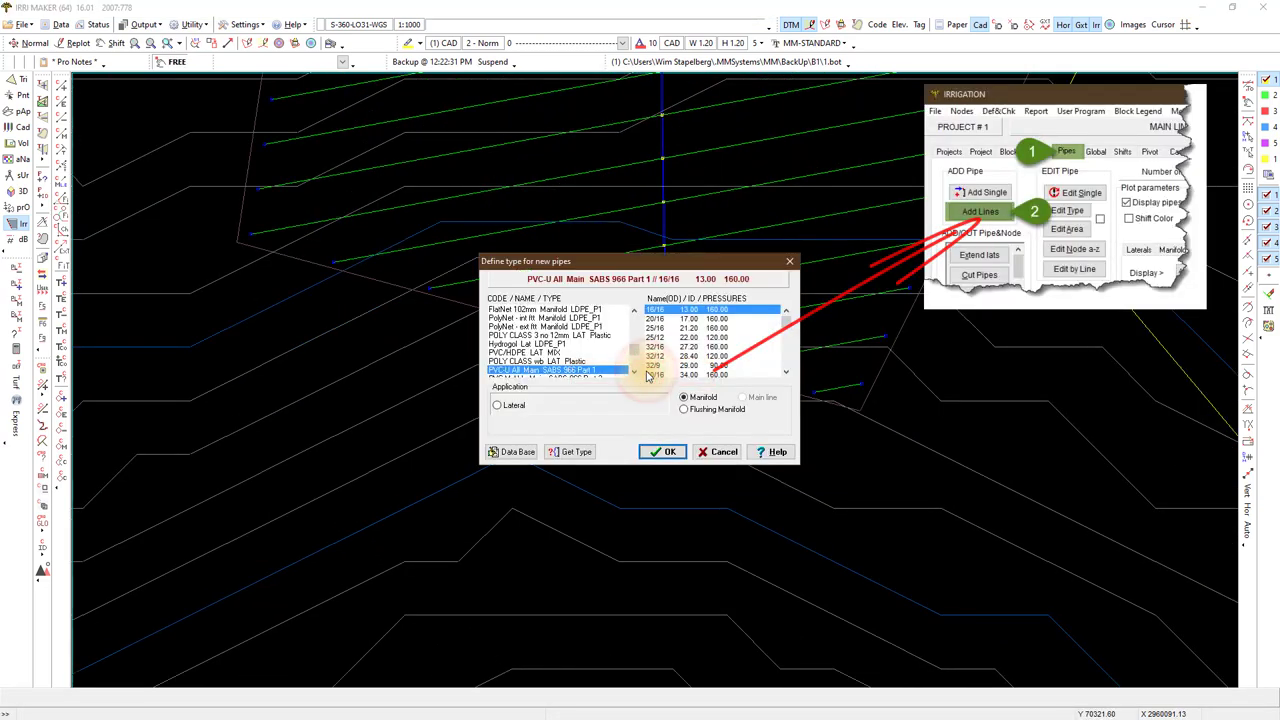
click(662, 451)
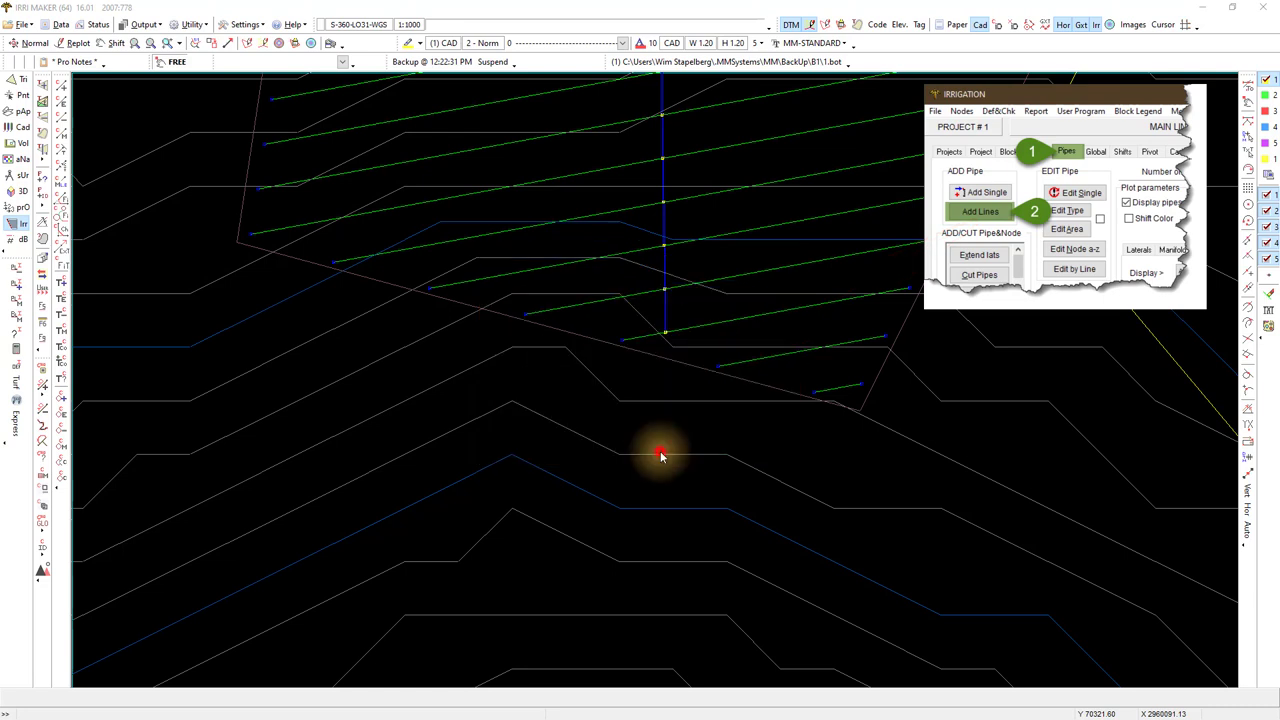
click(665, 335)
click(717, 366)
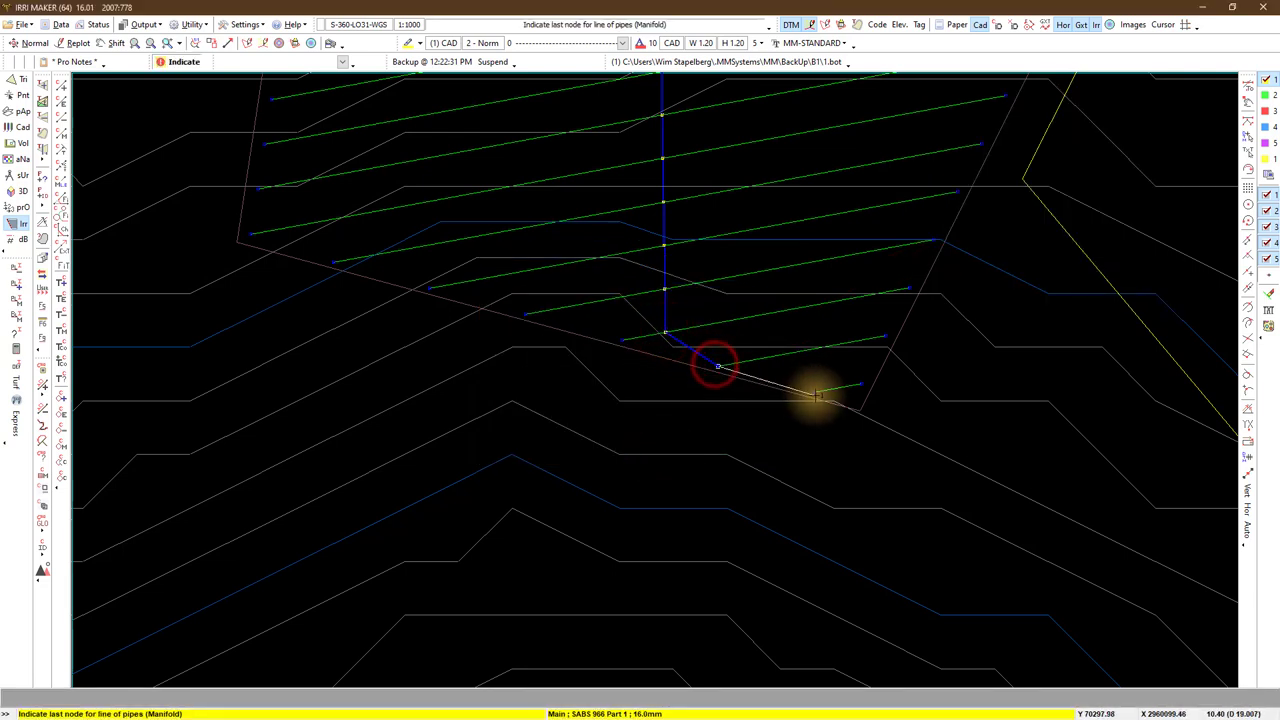
click(814, 392)
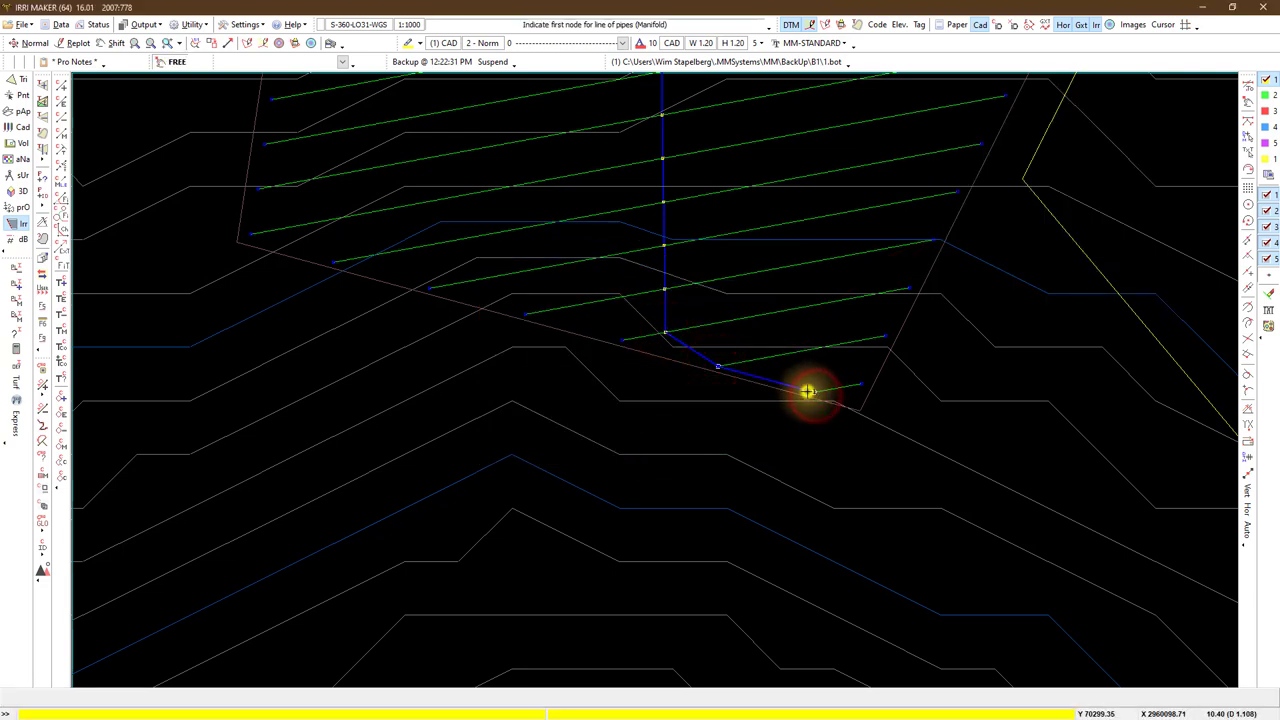
right_click(688, 362)
- Place a Valve80 inlet valve at the manifold foot and join it to the manifold with PVC-U pipe
click(628, 310)
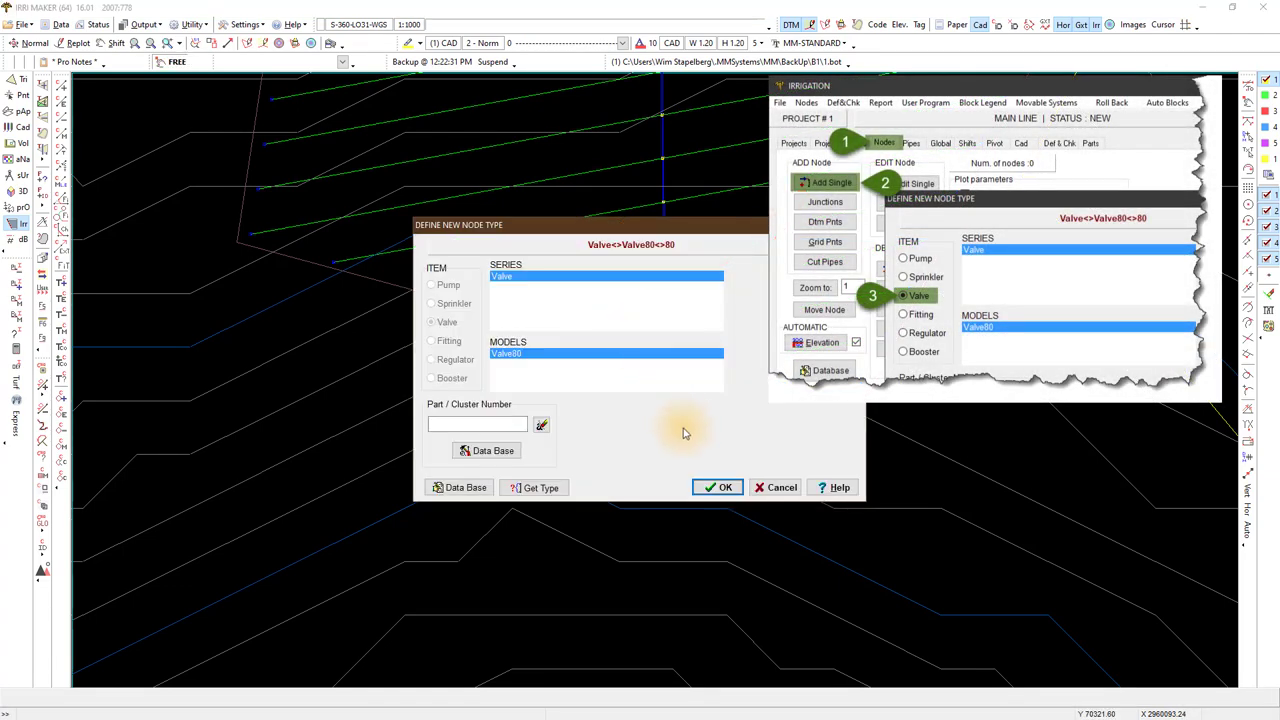
click(716, 487)
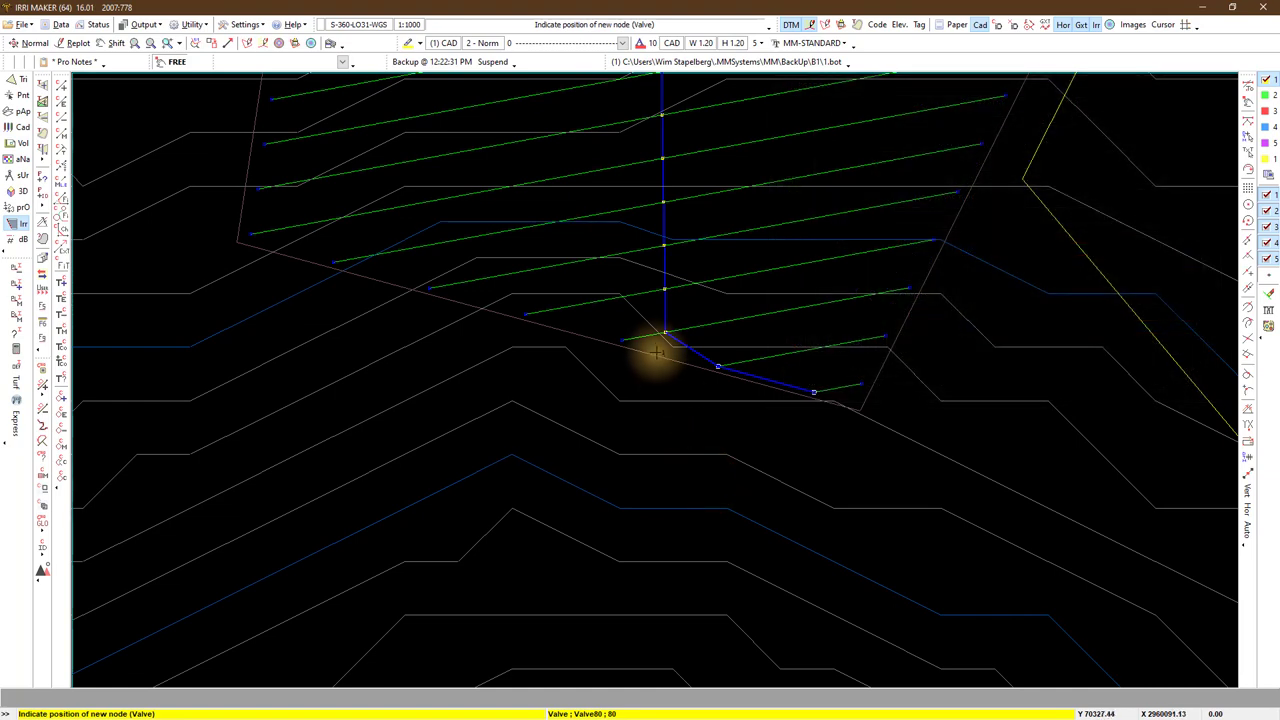
click(656, 352)
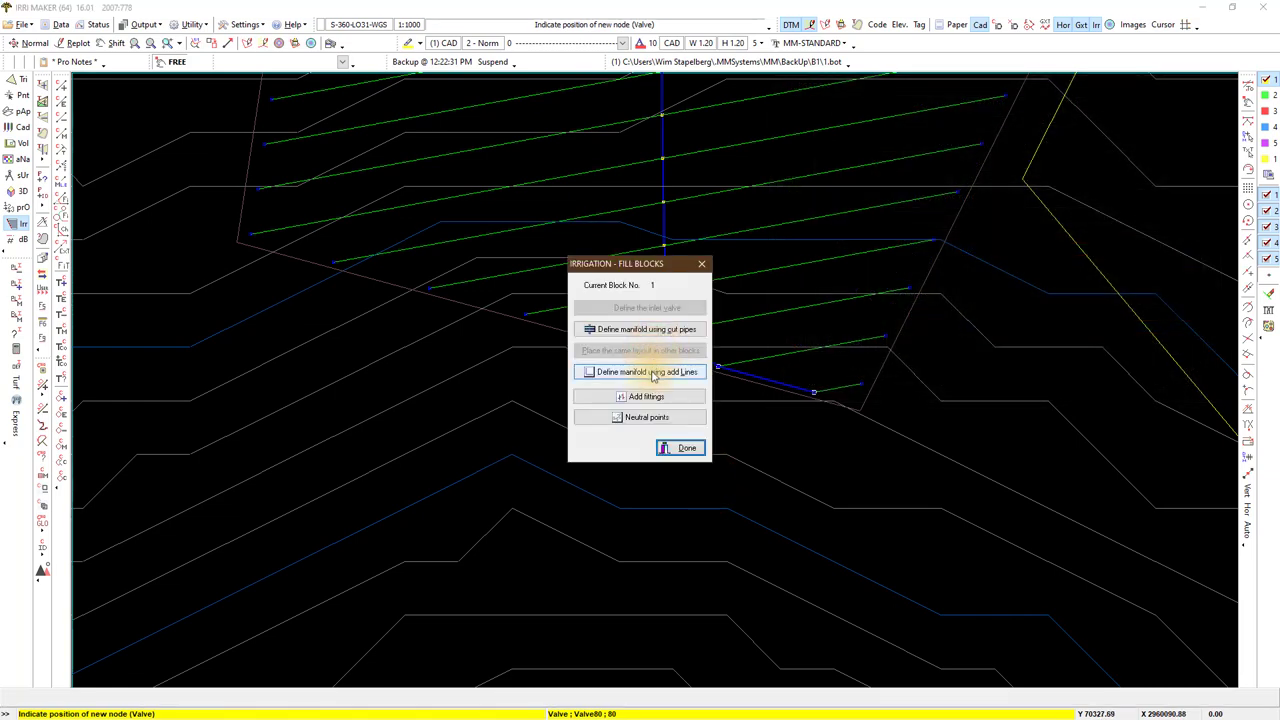
click(651, 372)
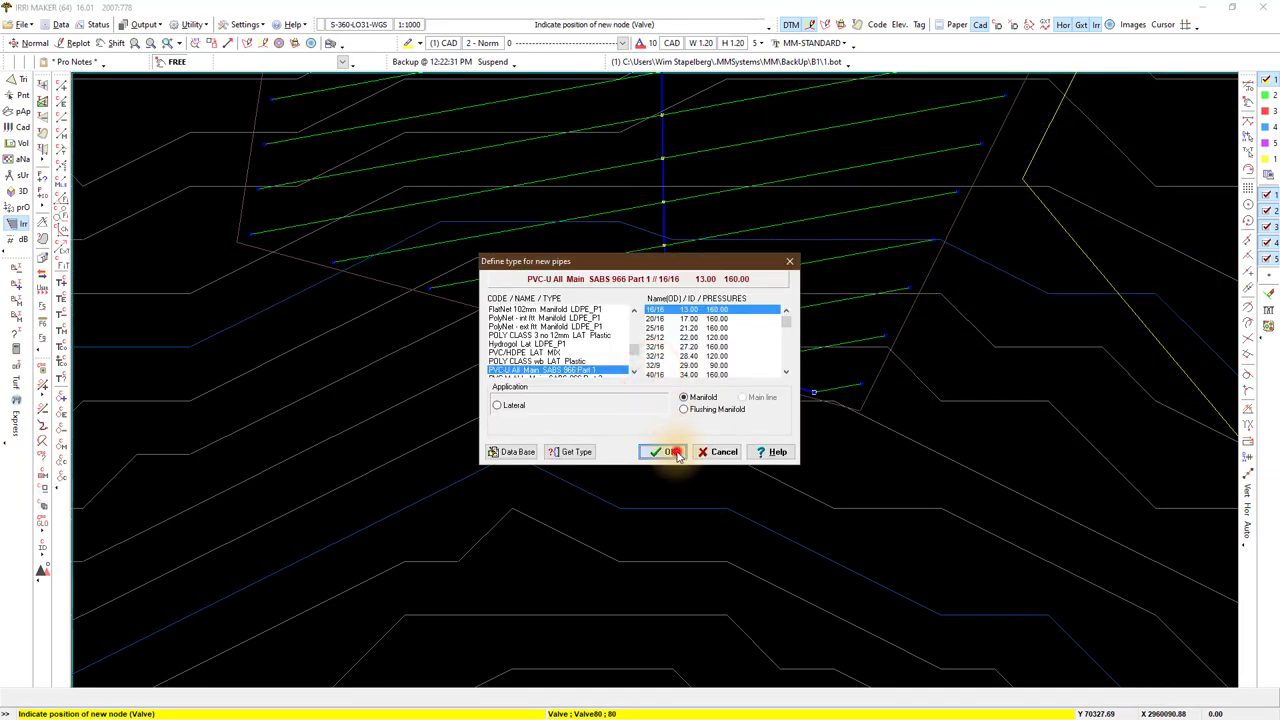
click(672, 452)
click(655, 351)
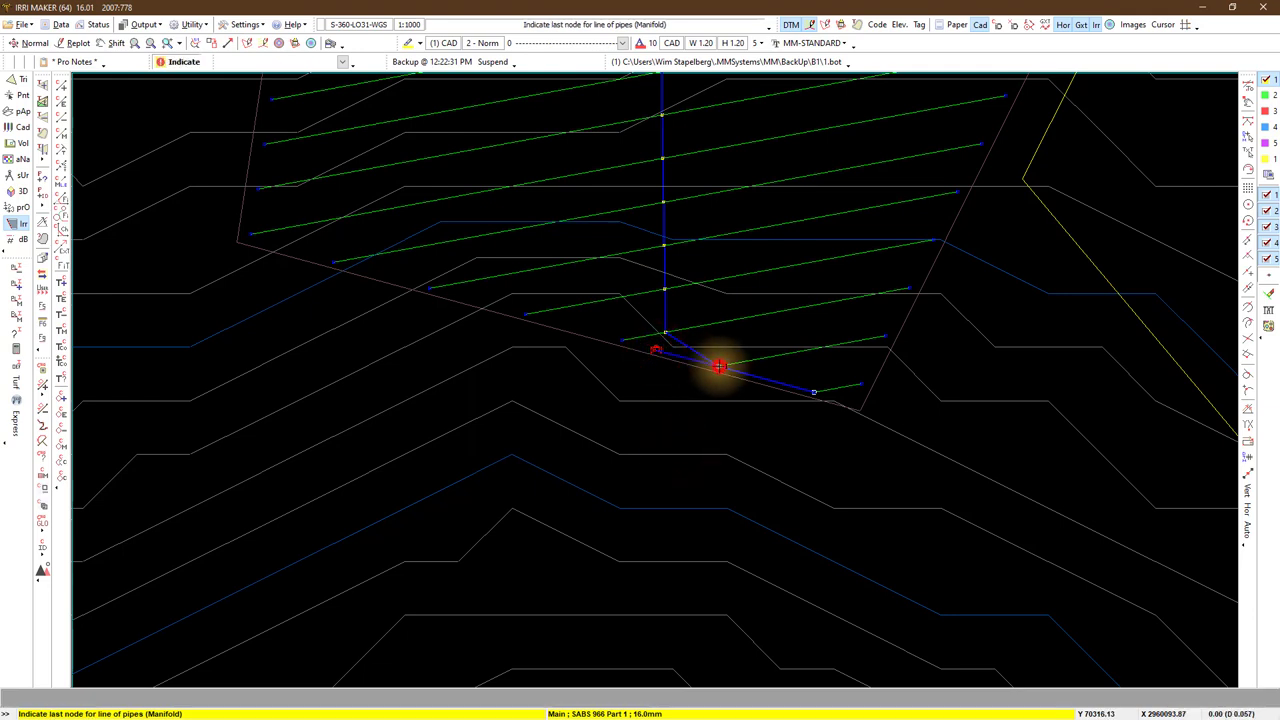
click(719, 366)
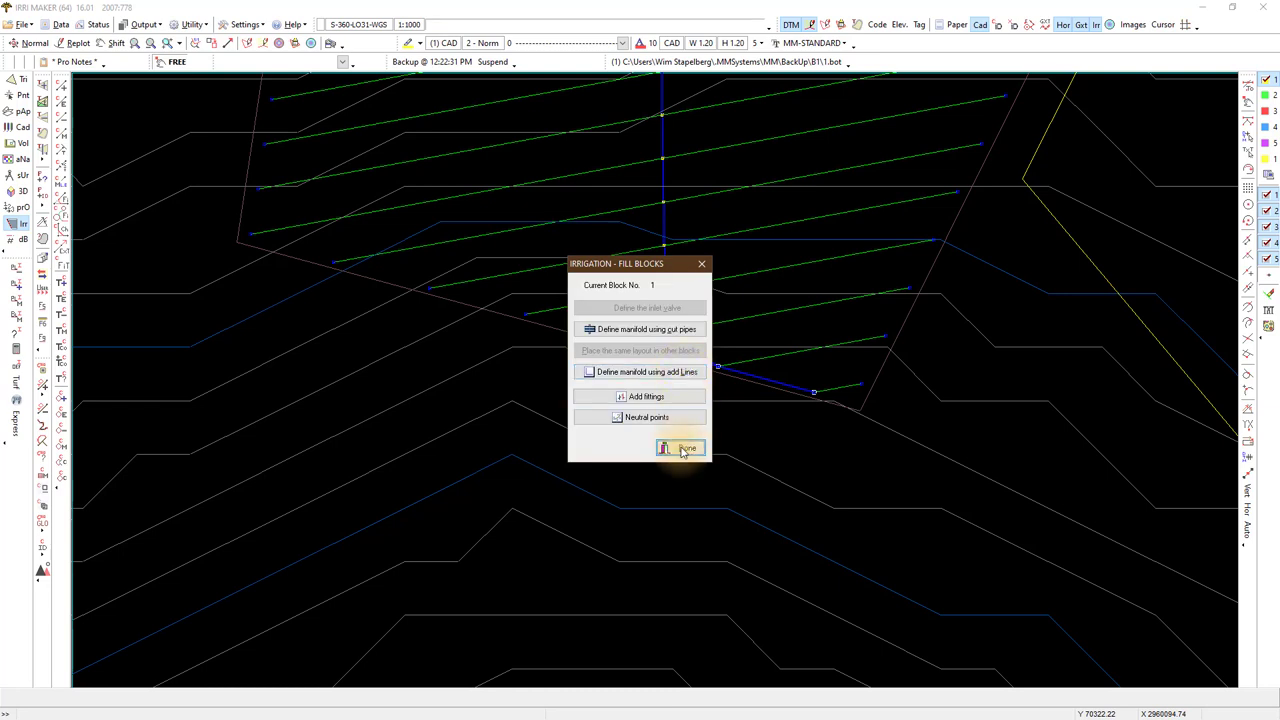
- Finish filling Block 1, zoom to it, and review its Nodes and Pipes settings
click(683, 450)
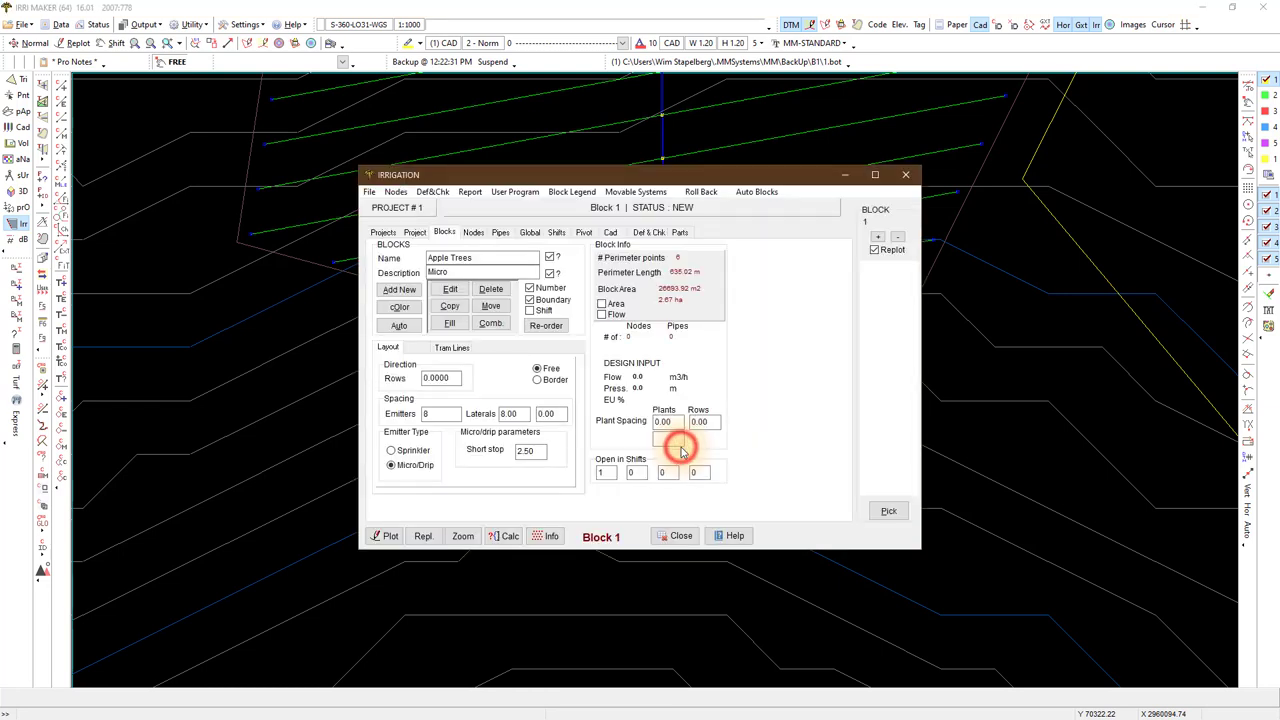
click(464, 537)
key(Escape)
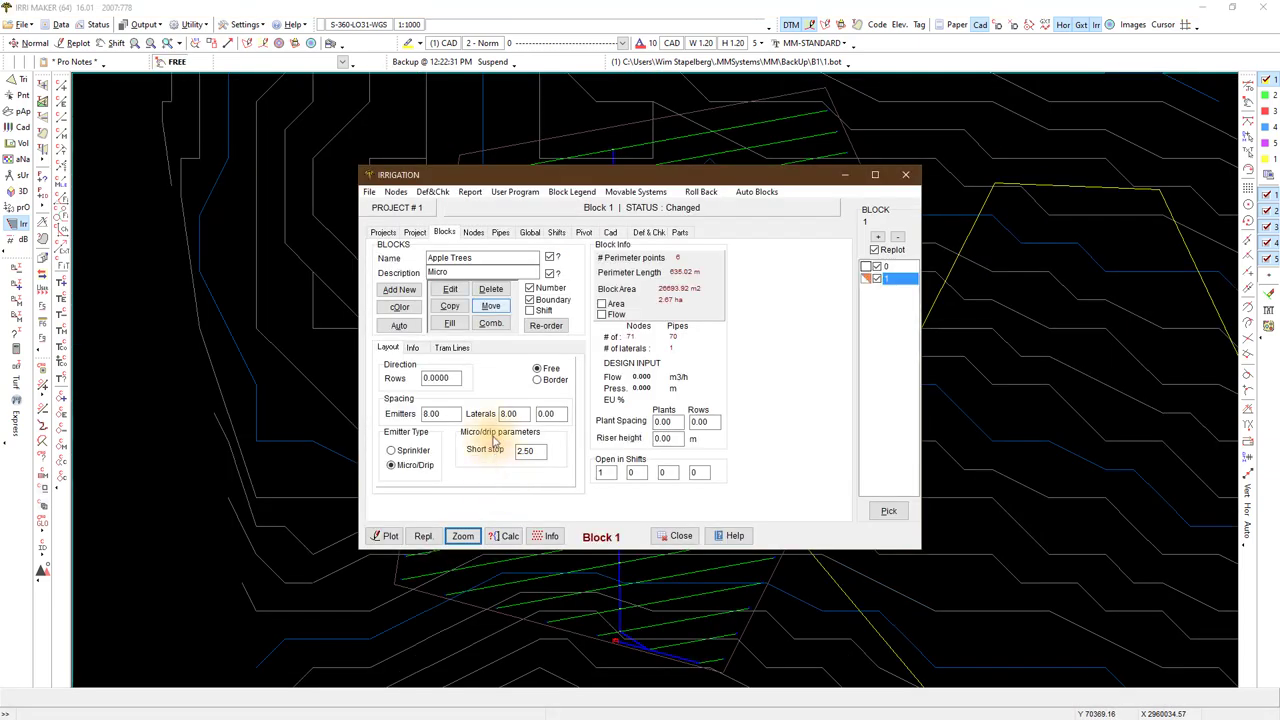
click(473, 233)
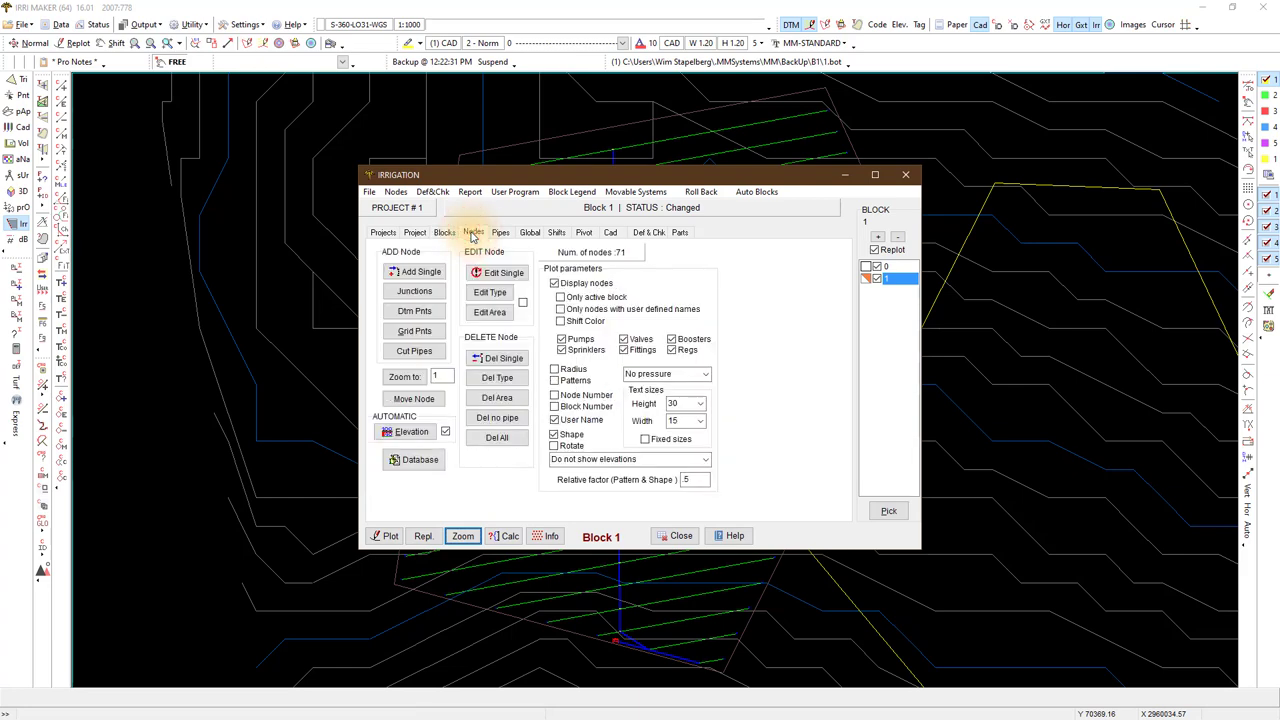
click(500, 233)
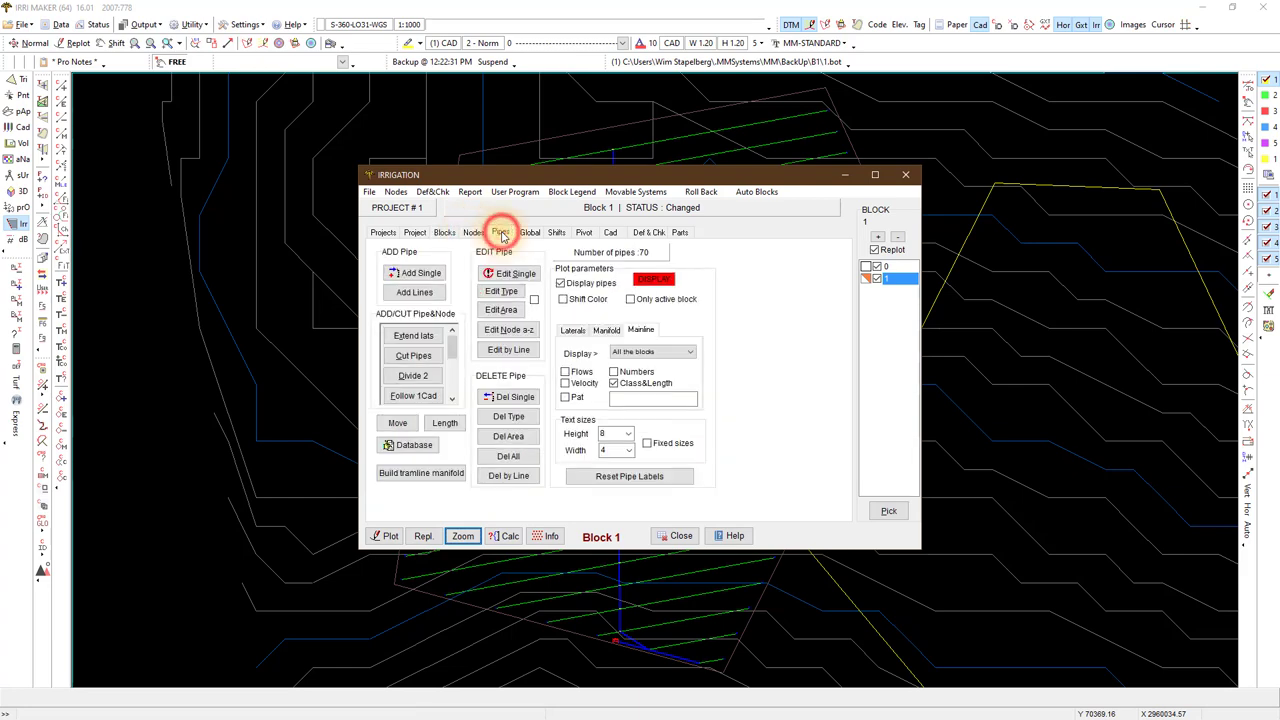
- Show Block 1's flow path in red through the manifold and all laterals
click(530, 233)
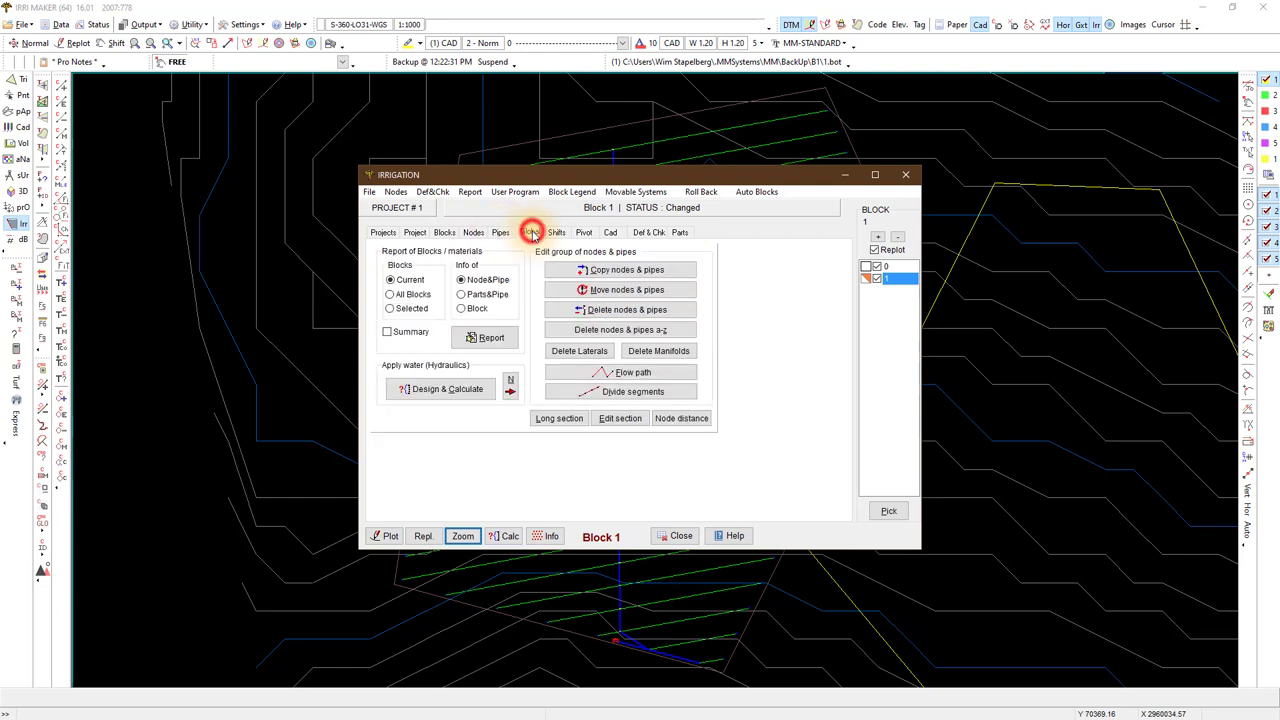
click(578, 372)
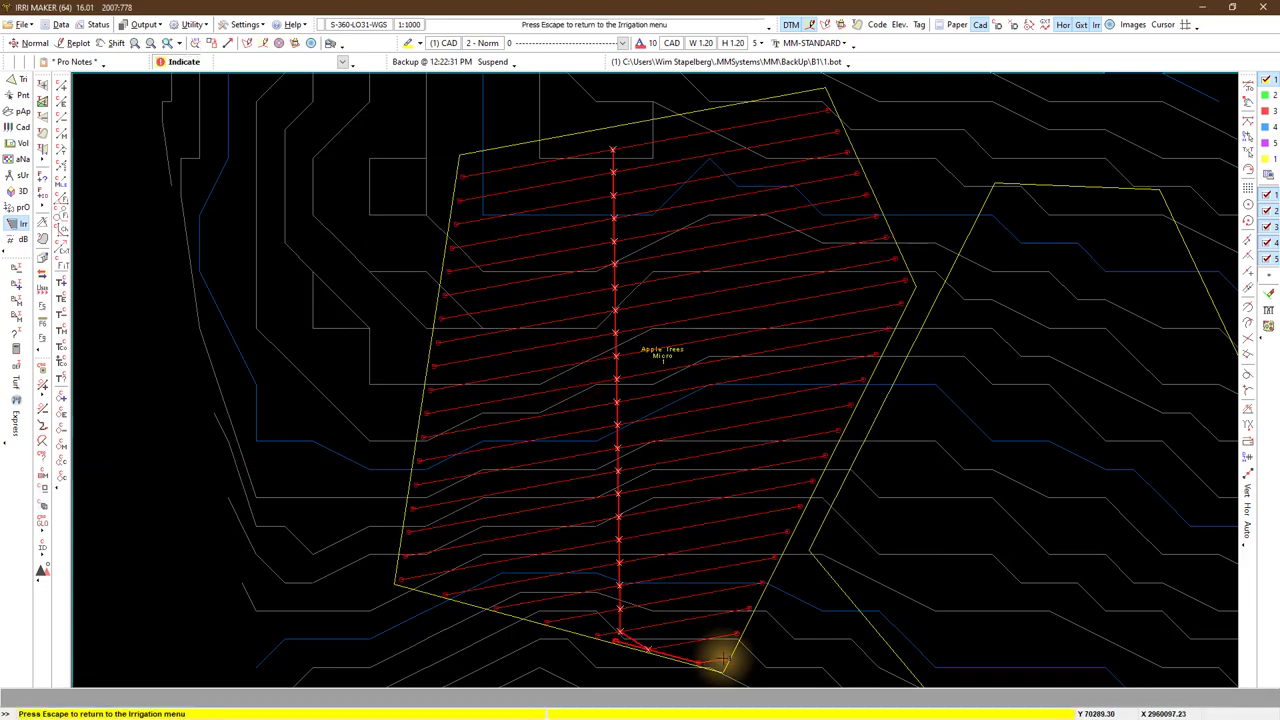
key(Escape)
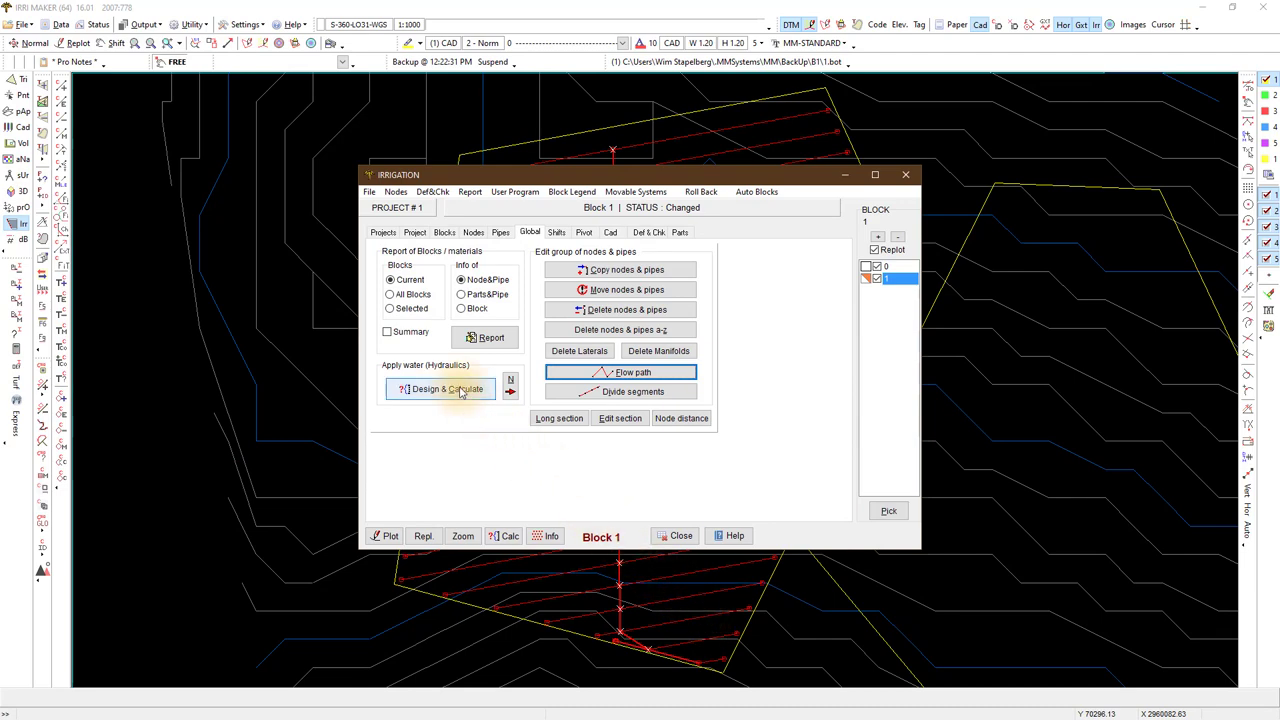
- Size Block 1's lateral pipes with Max # of pipes set to 1
click(460, 390)
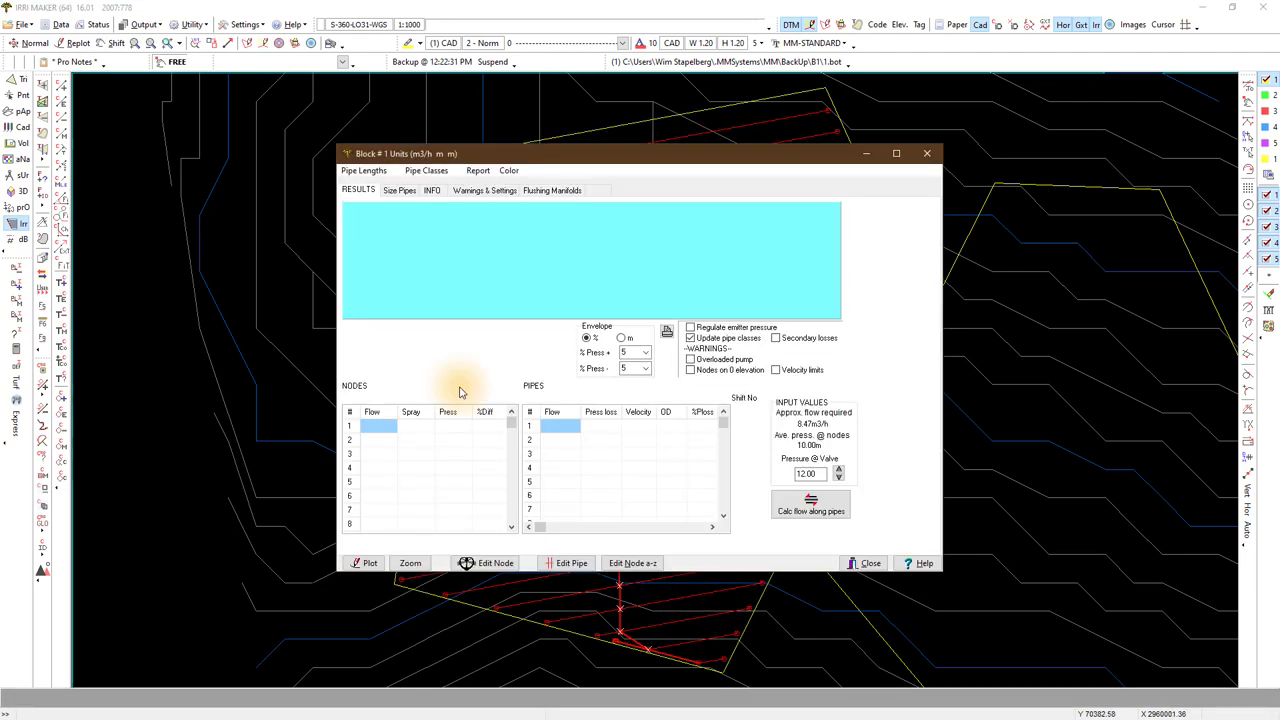
click(396, 191)
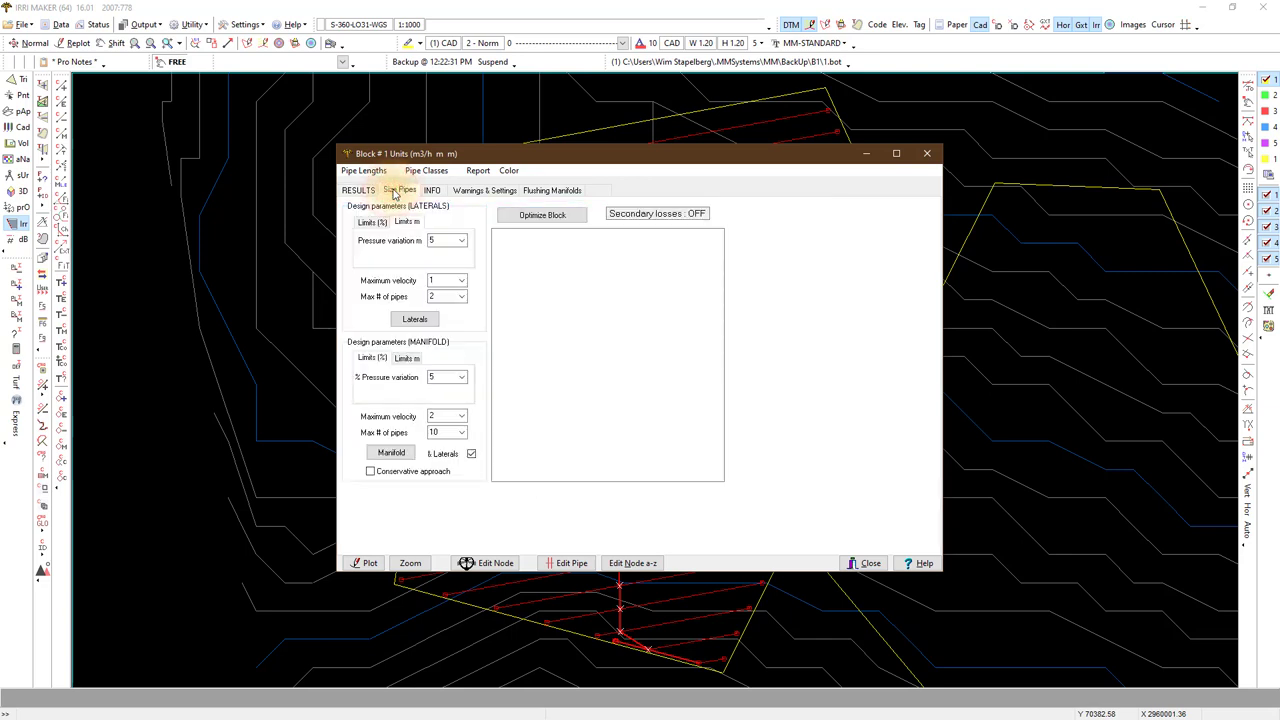
click(440, 239)
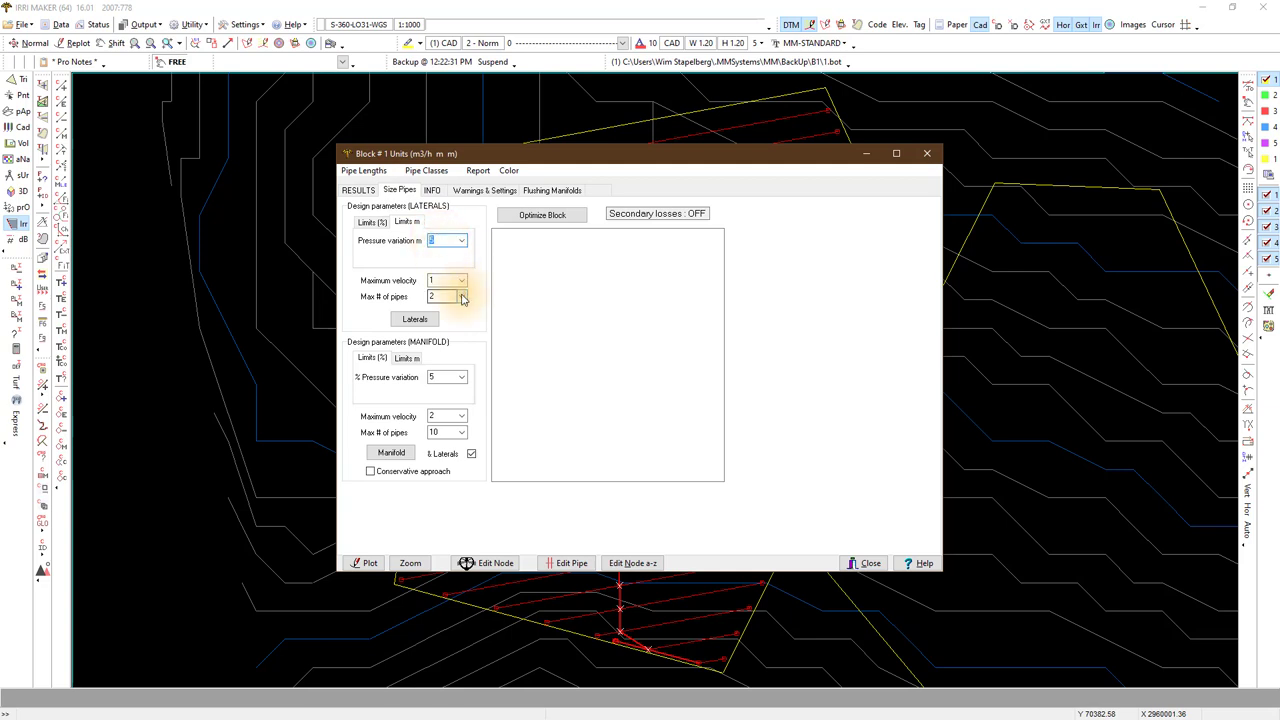
click(461, 295)
click(441, 308)
click(416, 319)
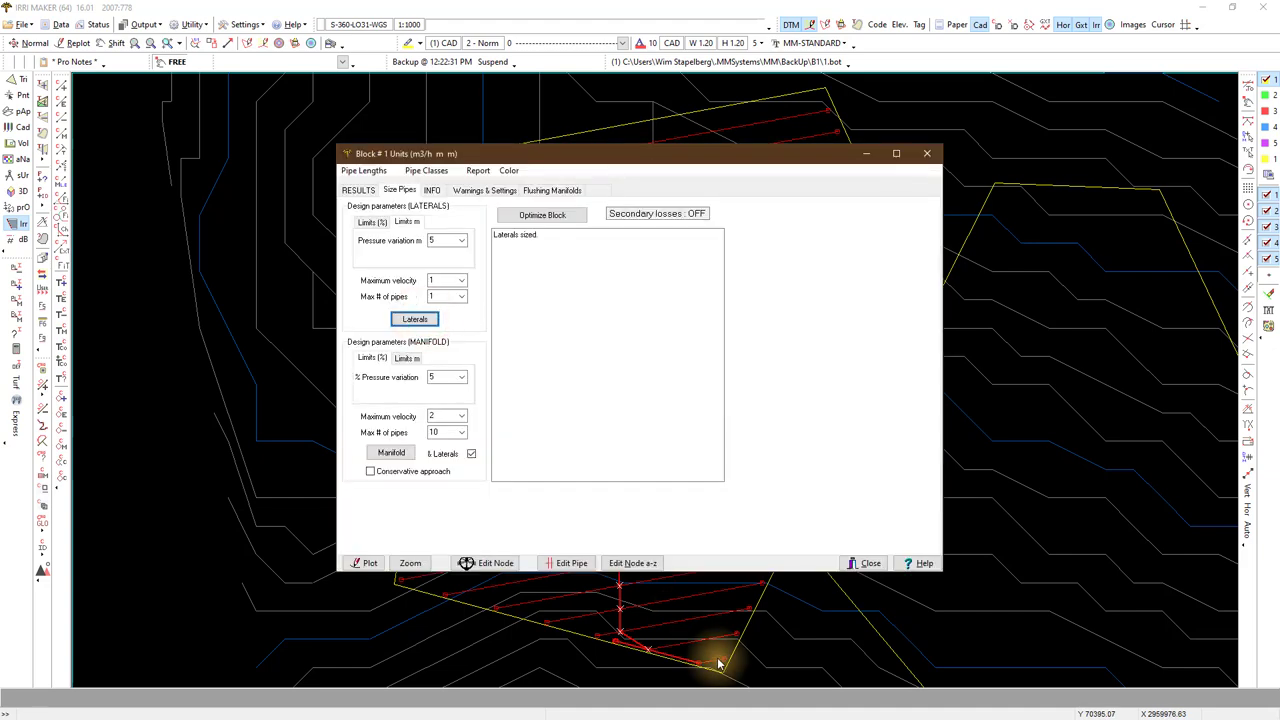
- Size the manifold with laterals excluded, widening its envelope to 21.0
click(472, 454)
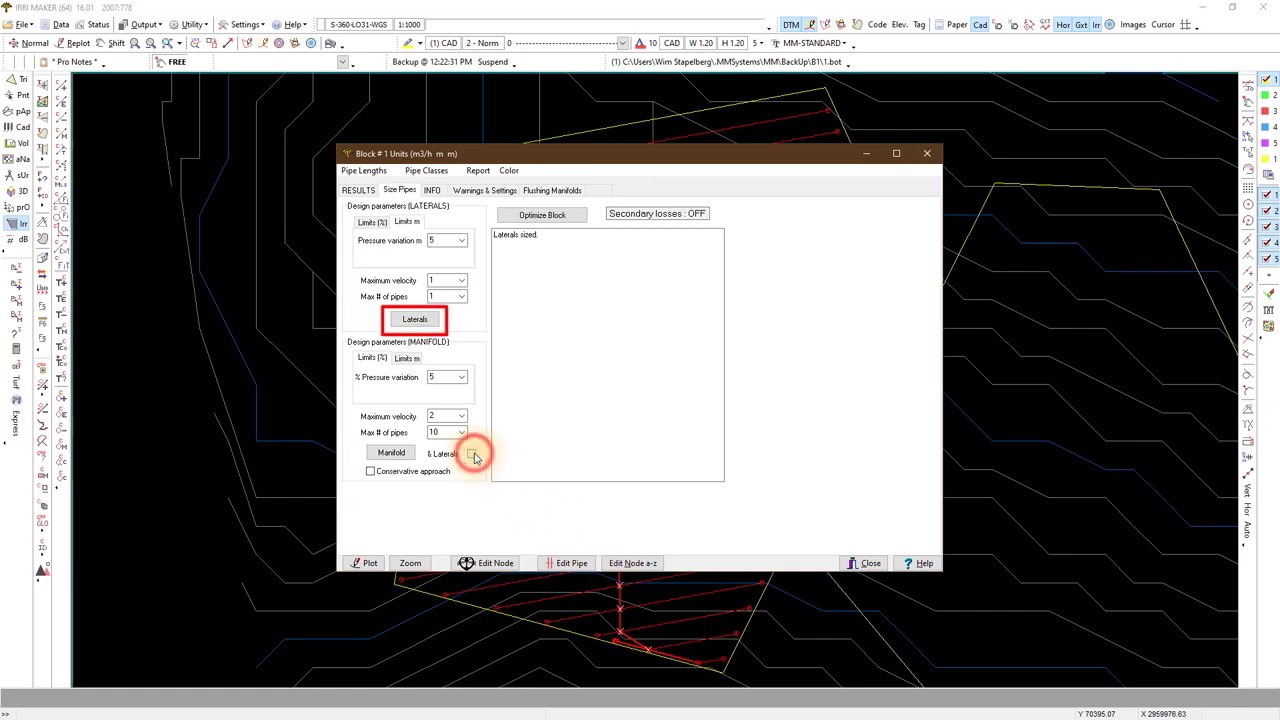
double_click(442, 376)
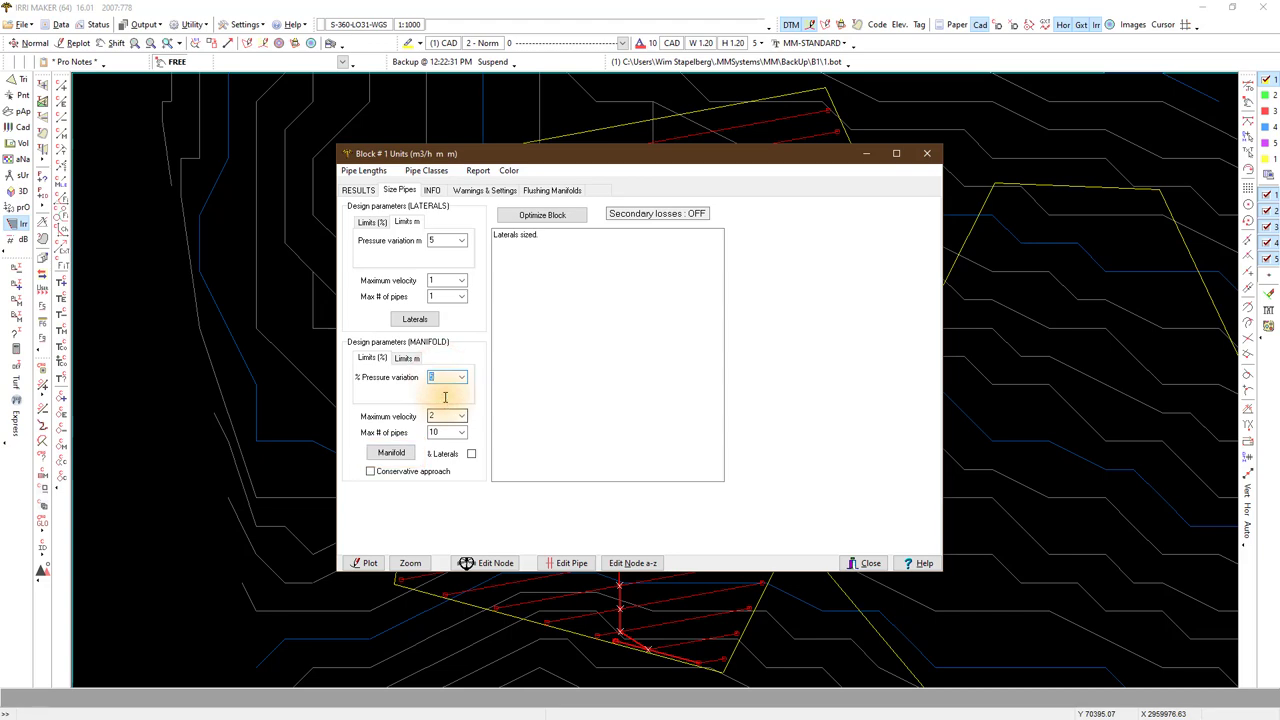
click(391, 453)
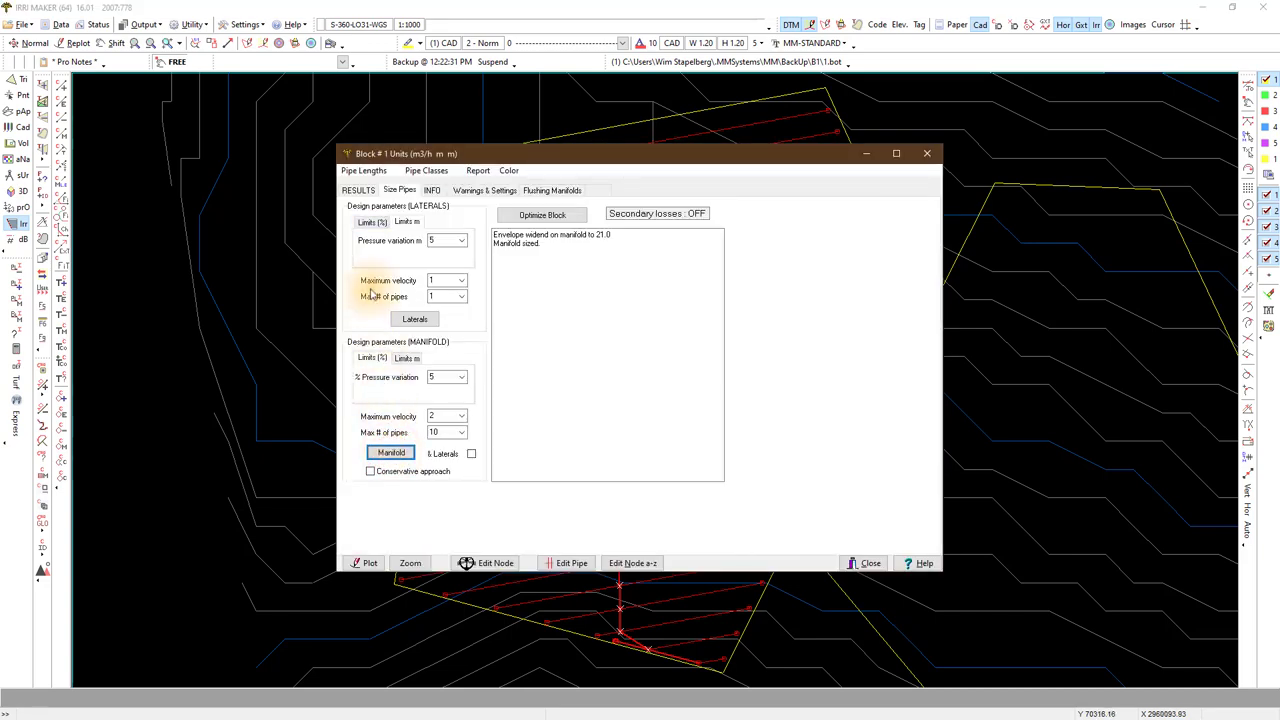
- Recalculate flow along Block 1's pipes on the Results page
click(358, 190)
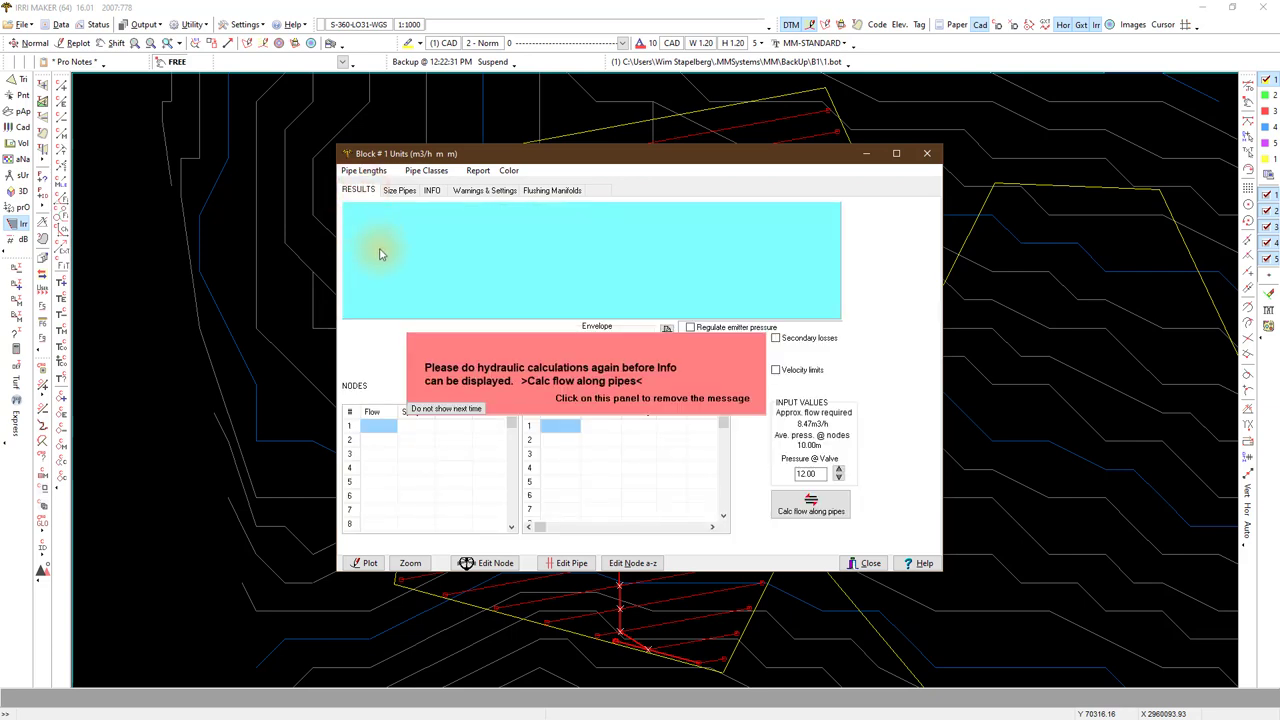
click(440, 411)
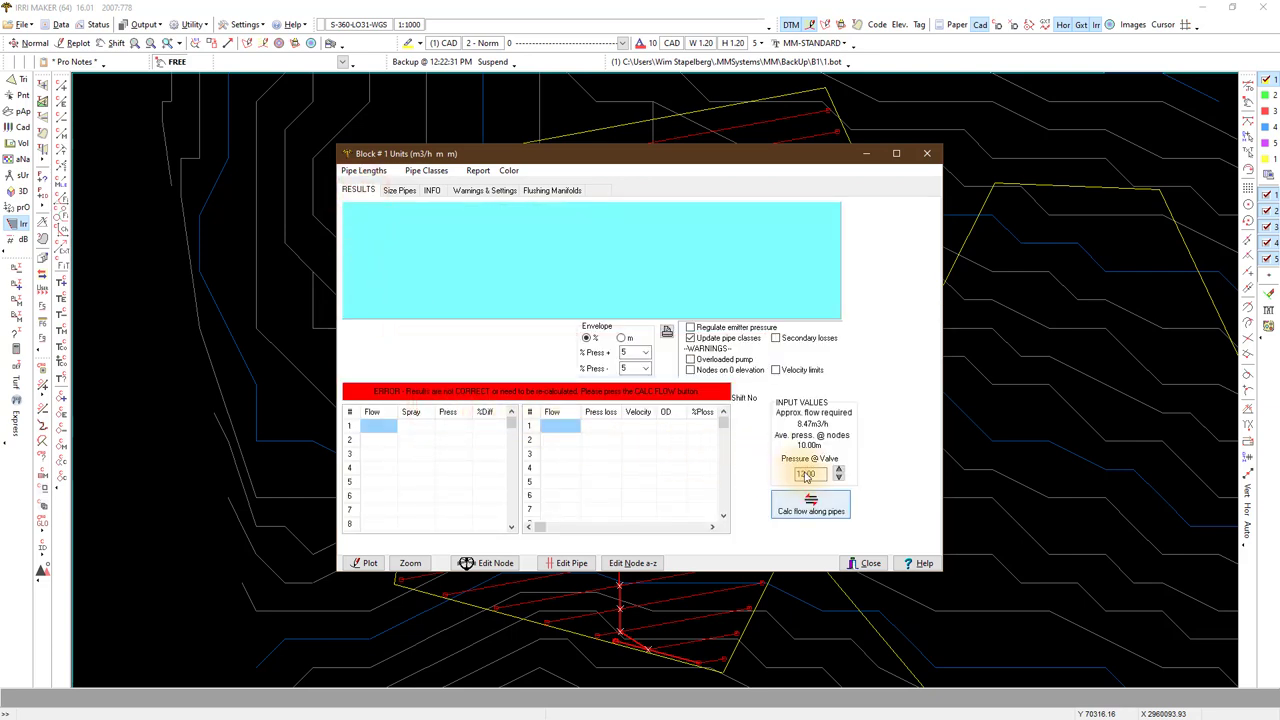
click(811, 506)
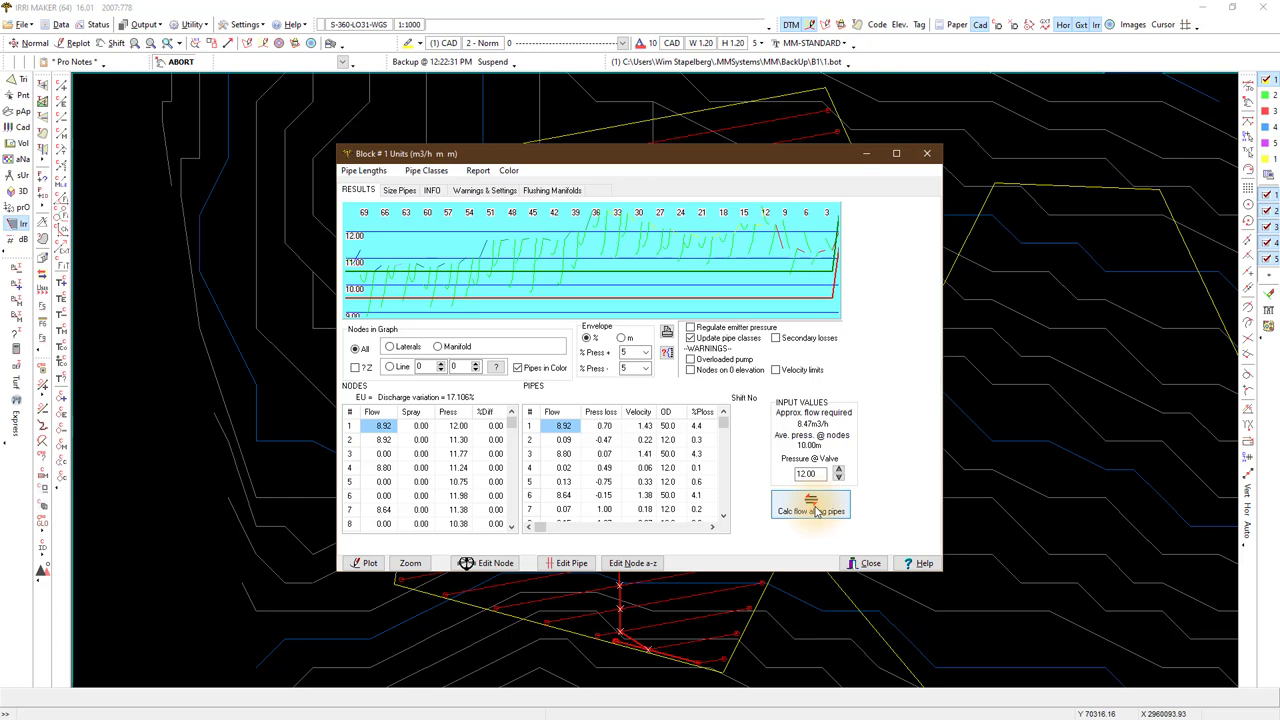
- Graph pressures for the manifold, a single lateral and all nodes, briefly against elevation
click(438, 347)
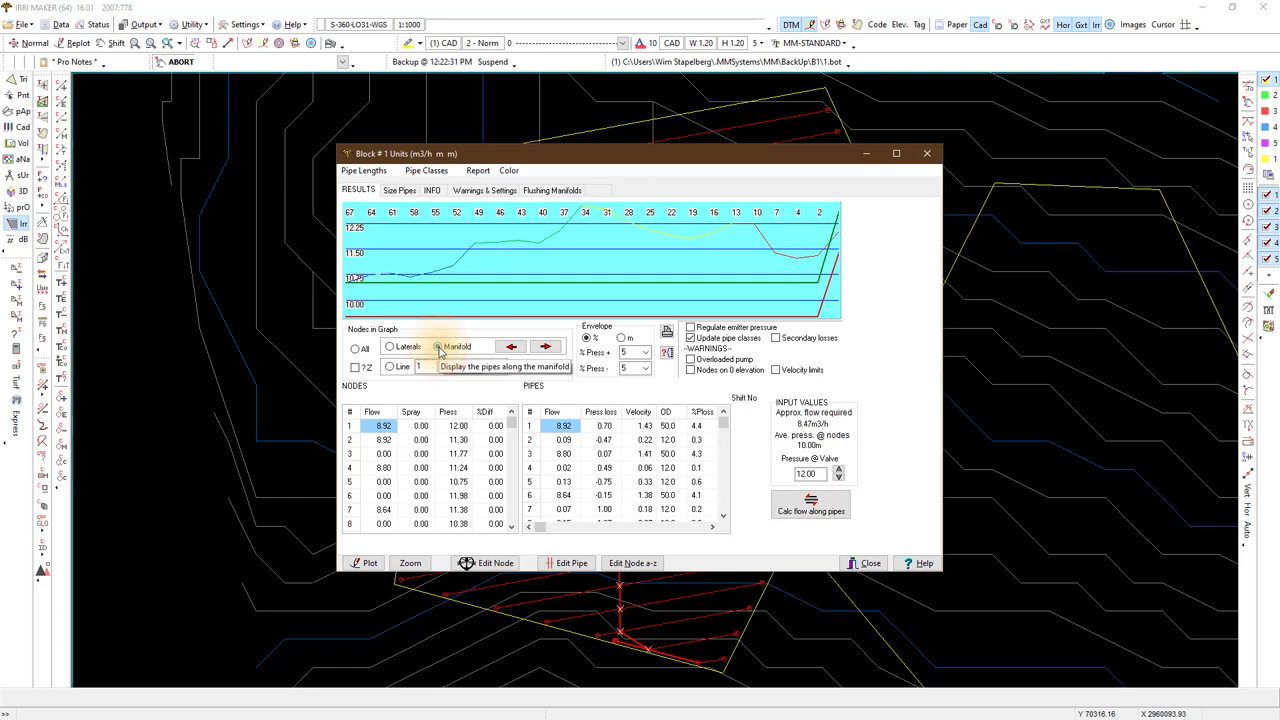
click(390, 347)
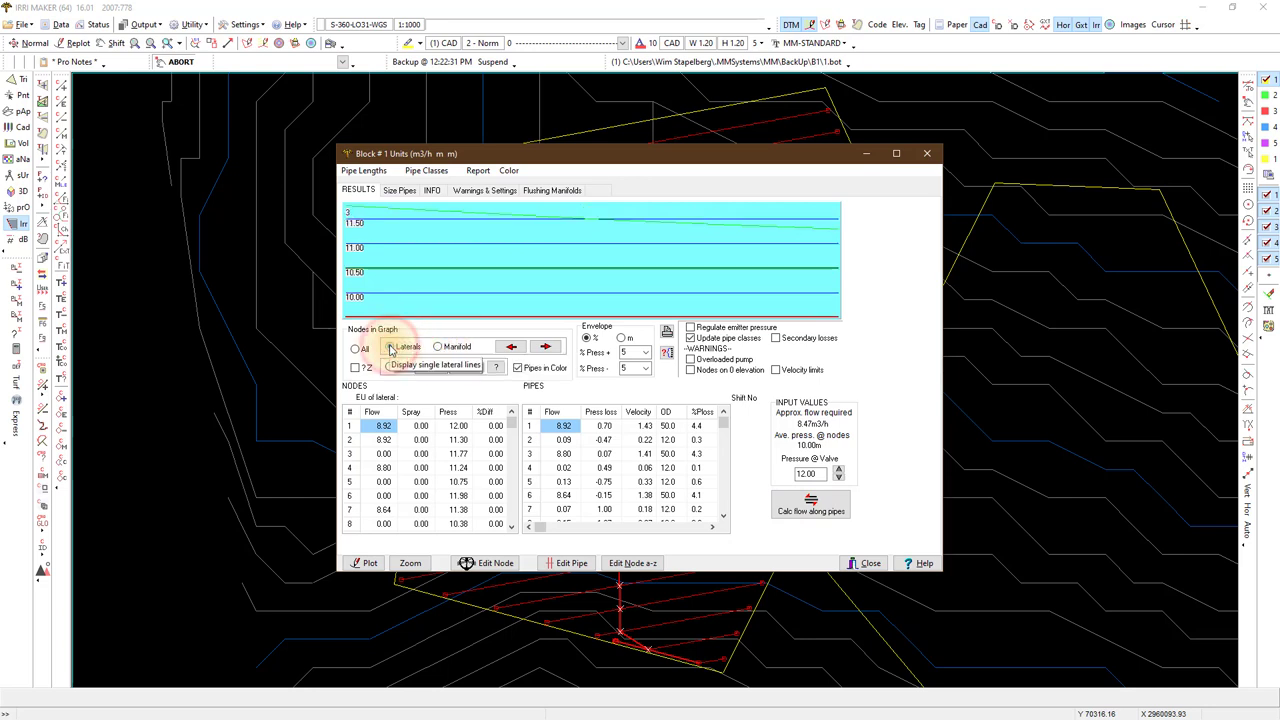
click(355, 349)
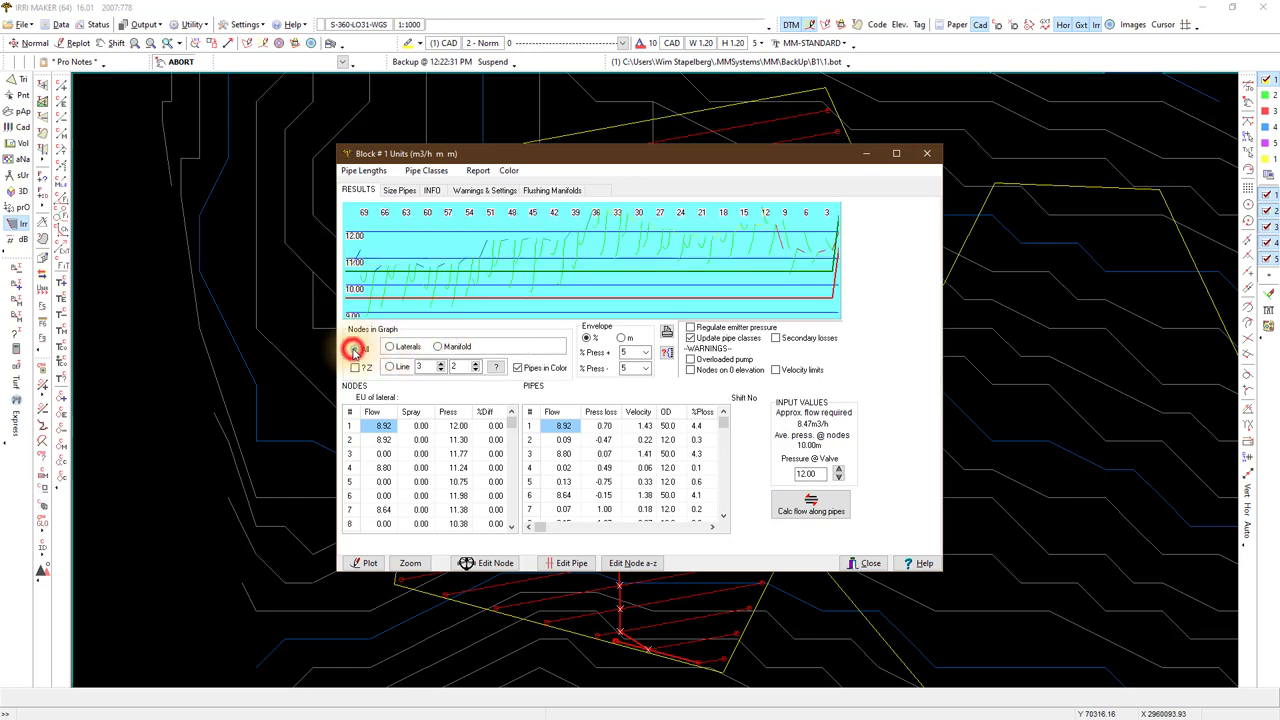
click(357, 371)
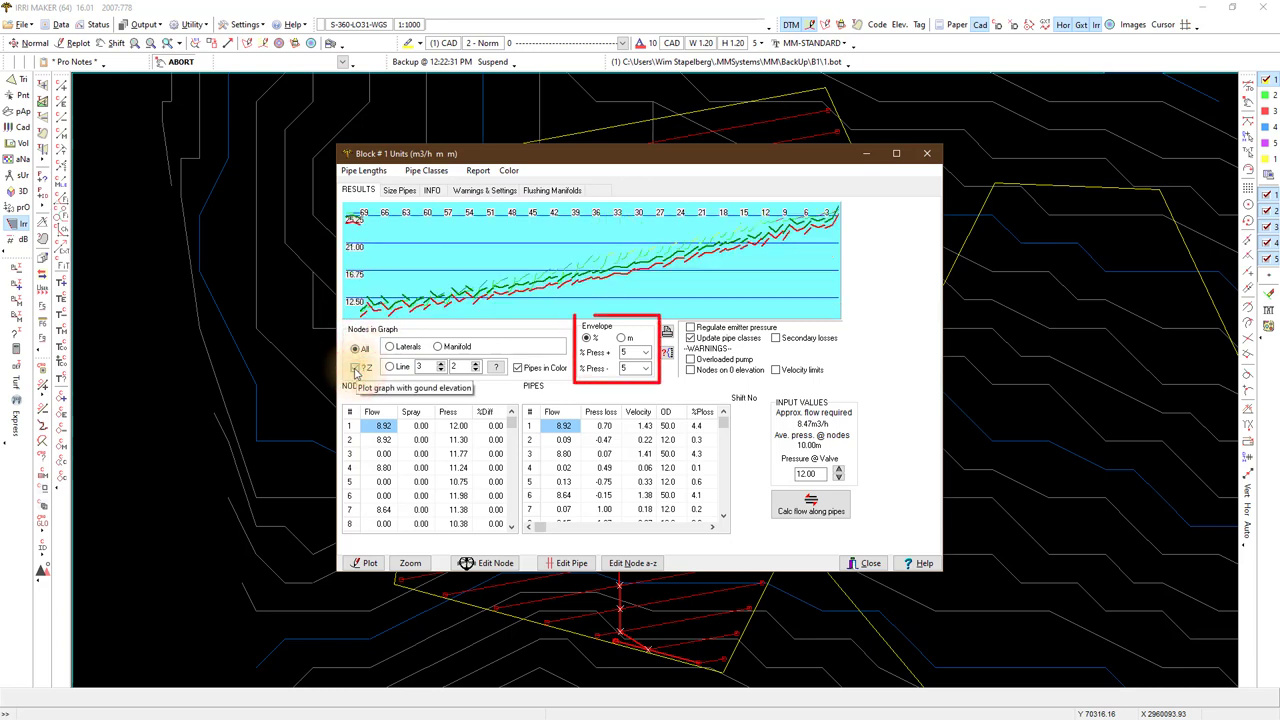
click(357, 371)
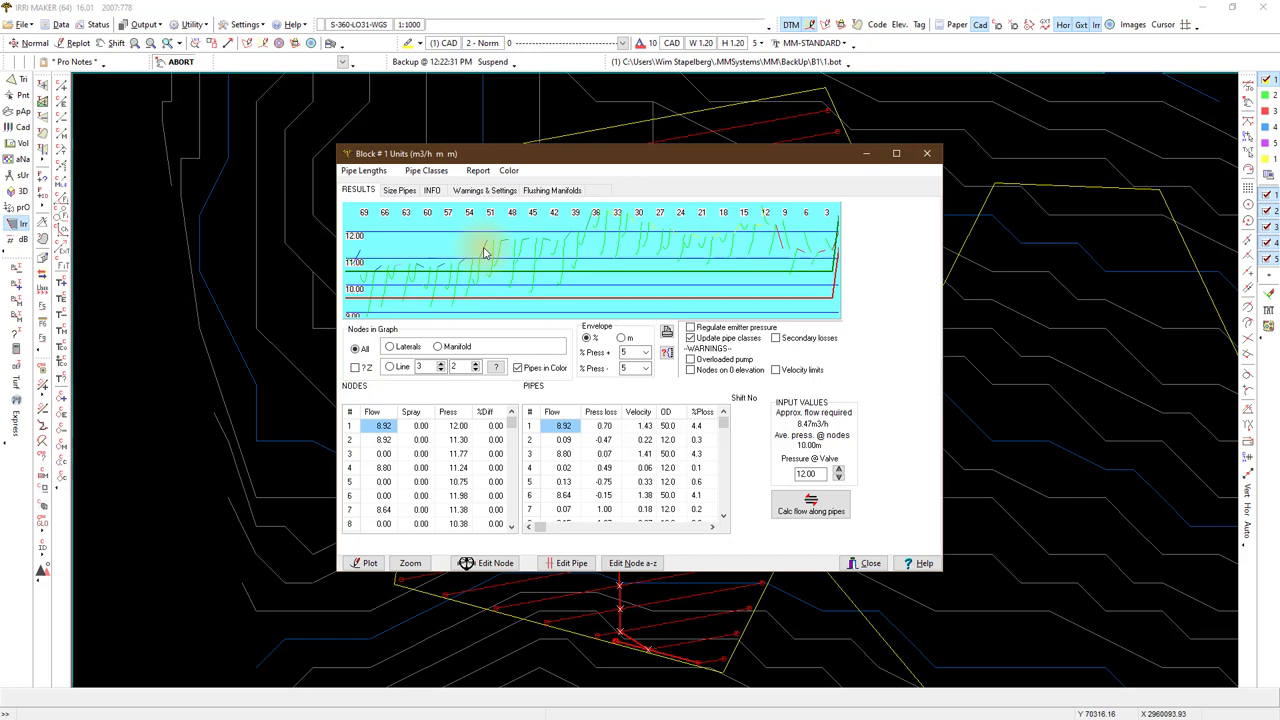
- Upsize pipe 51 from 25.0 to 32.0 OD and recalculate, giving 14.556% discharge variation
click(483, 252)
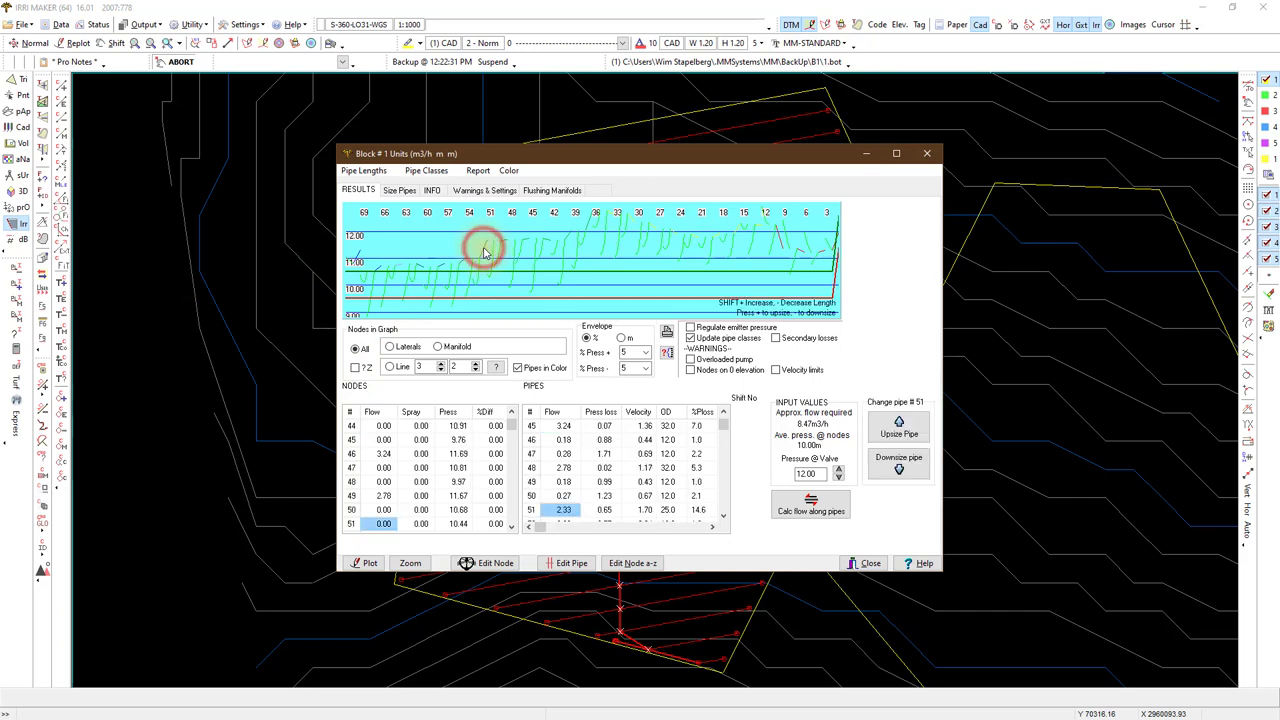
click(899, 430)
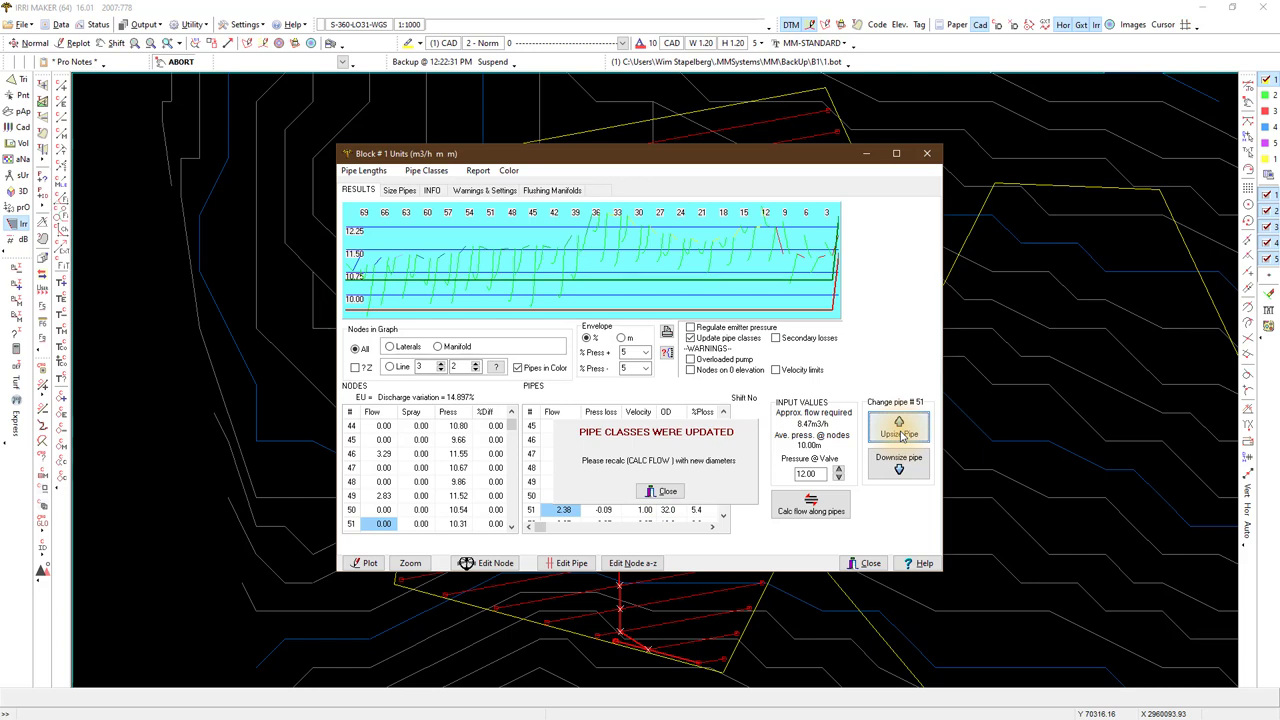
click(664, 491)
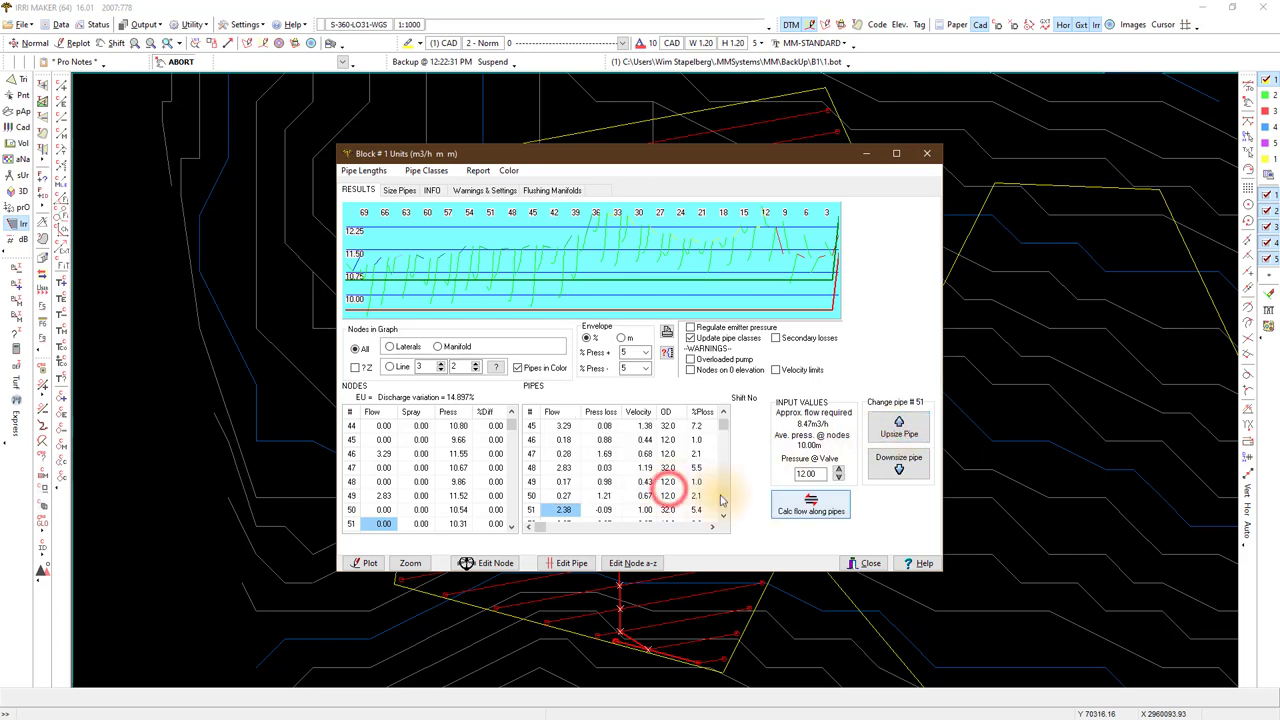
click(806, 507)
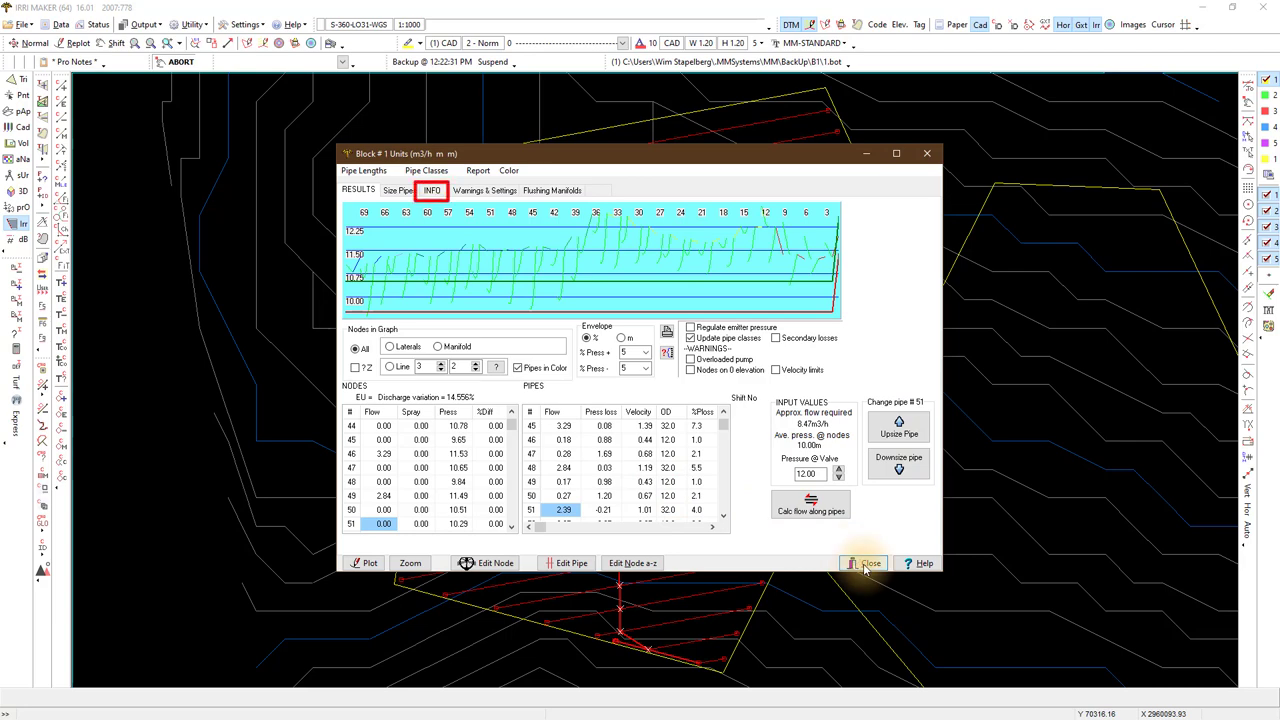
- Show on the plan Block 1's nodes whose pressure is within 5% of the design value
click(431, 191)
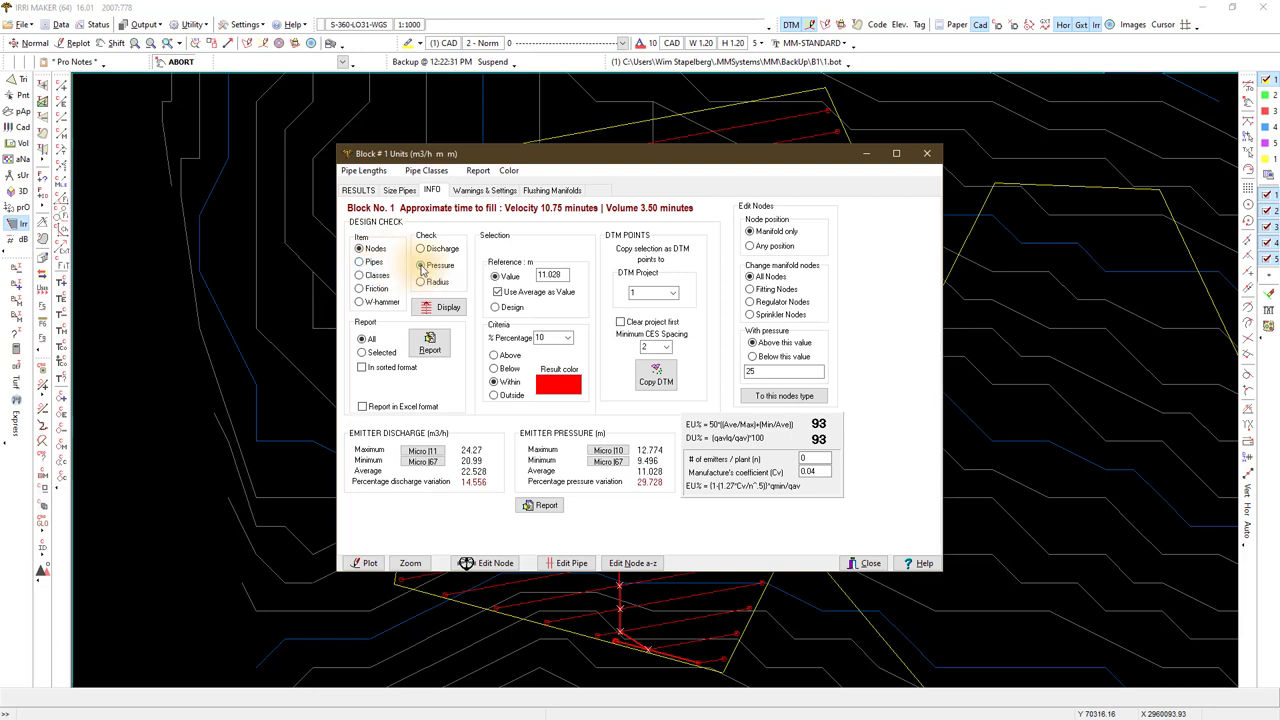
click(495, 308)
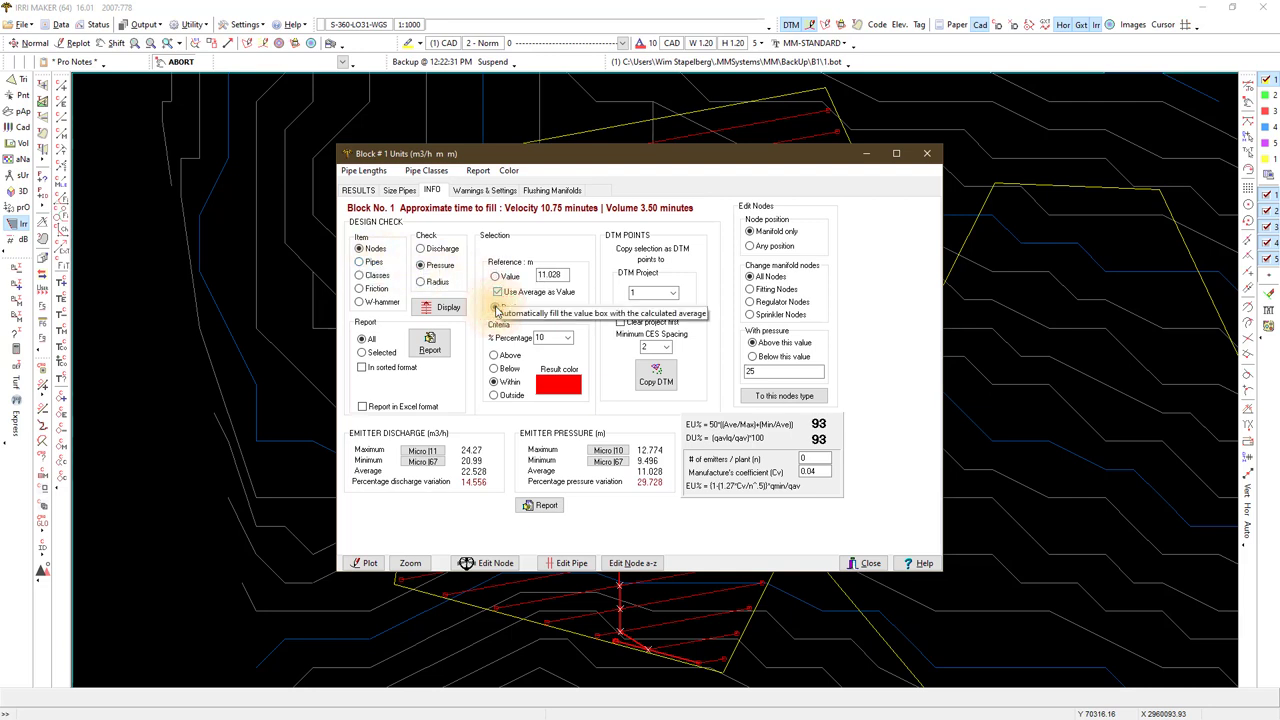
click(565, 337)
click(551, 362)
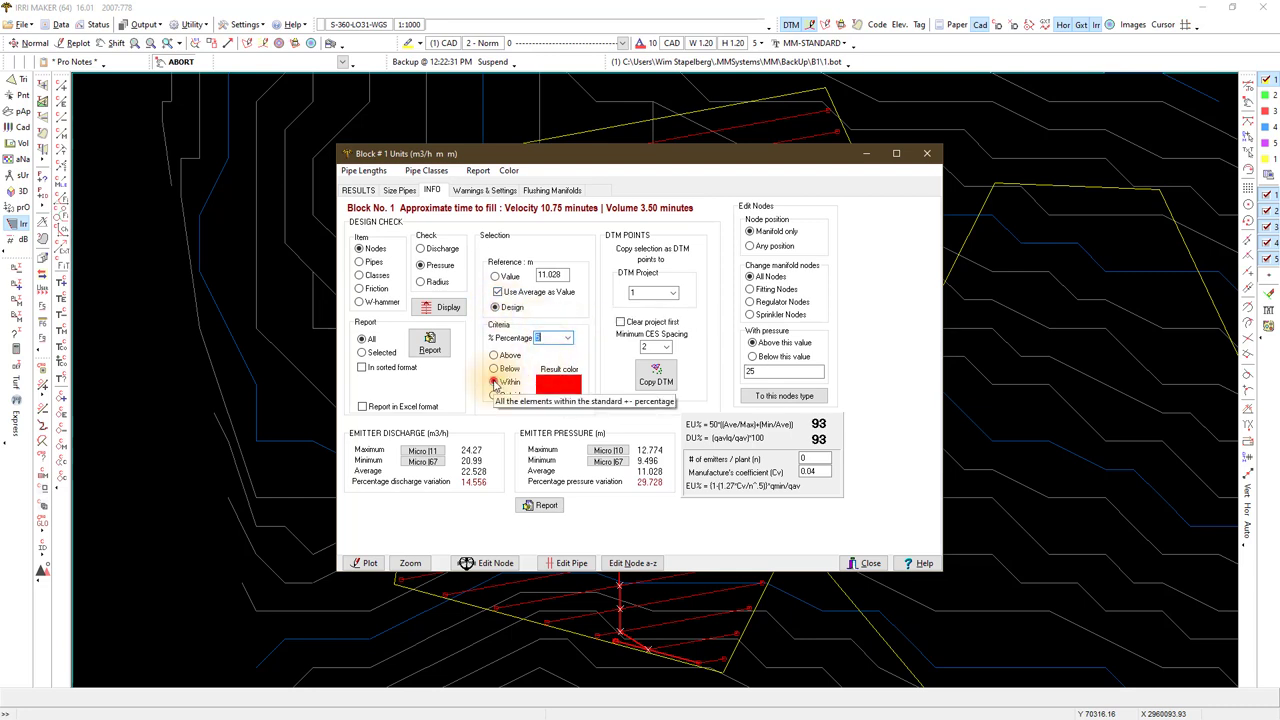
click(493, 381)
click(445, 309)
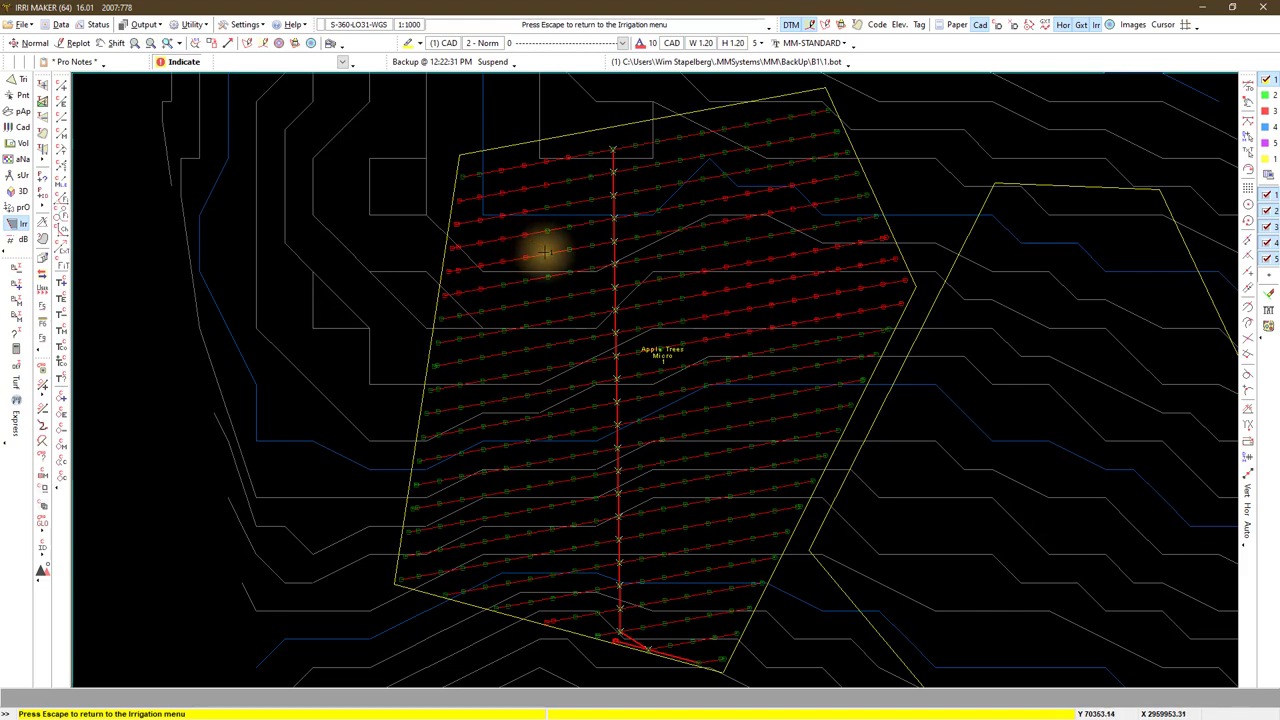
- Reopen Block 1's results and recalculate pipe flows, keeping discharge variation at 14.556%
click(673, 293)
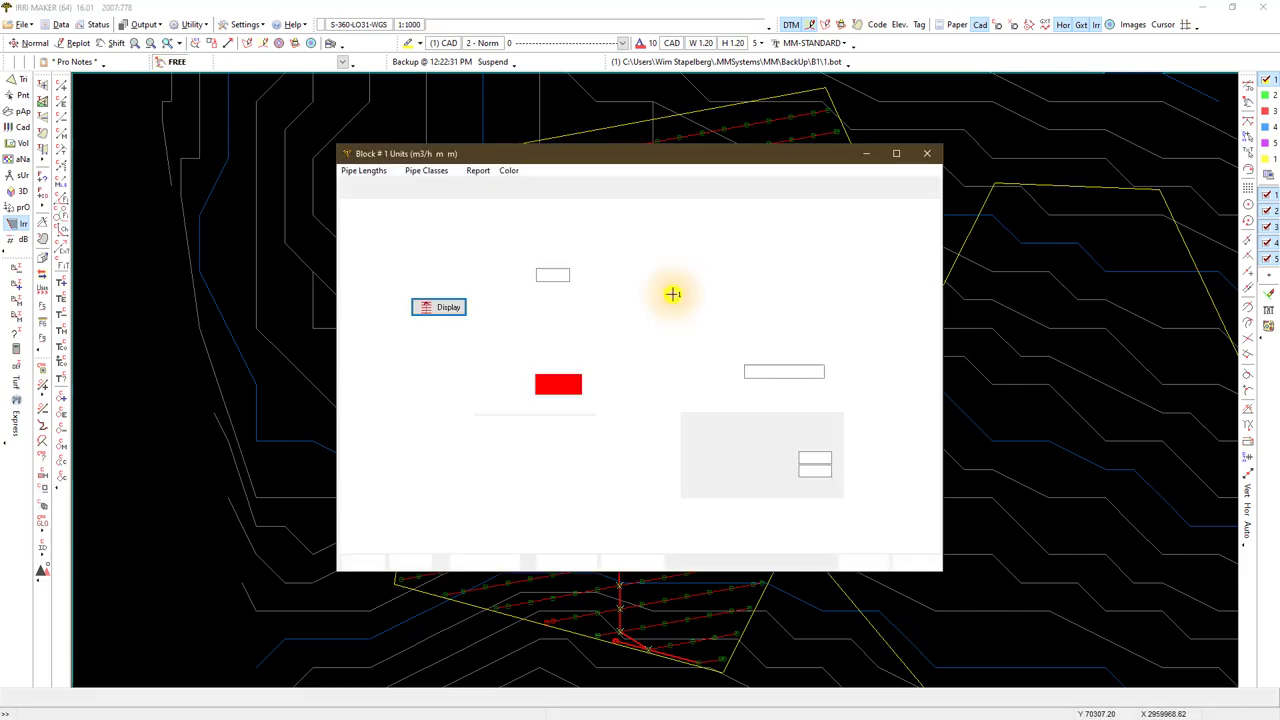
right_click(673, 293)
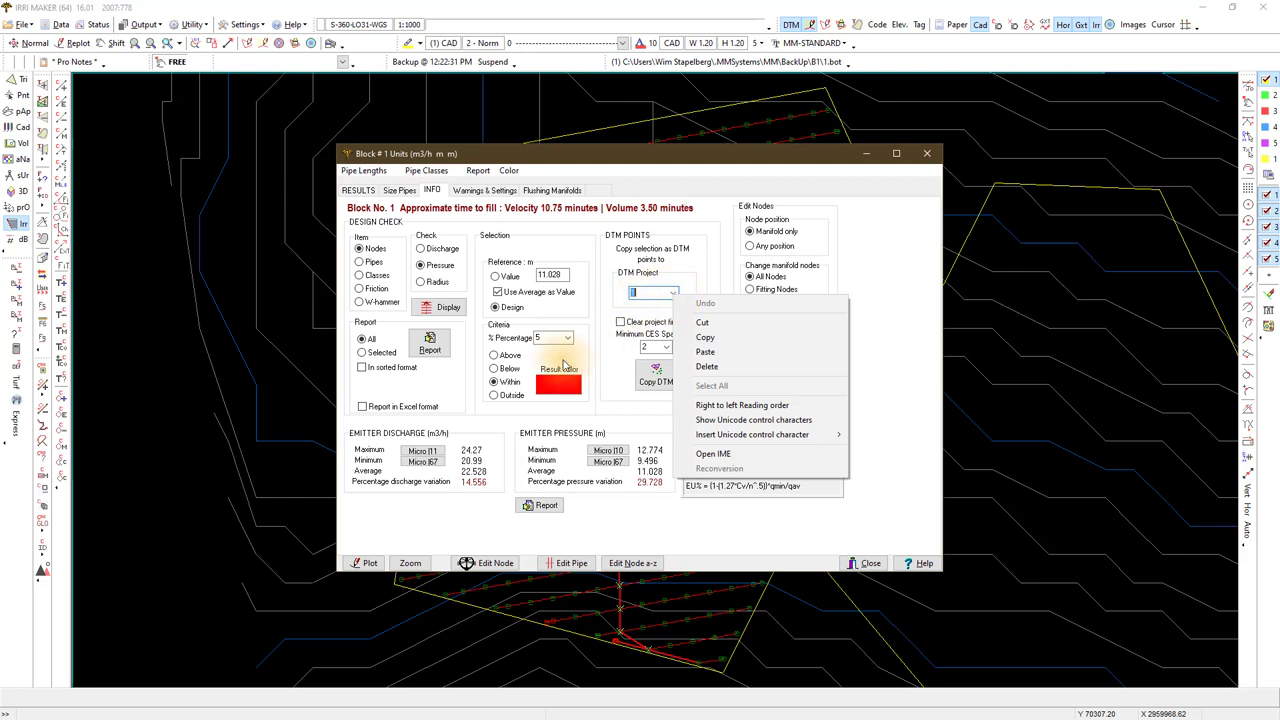
click(560, 360)
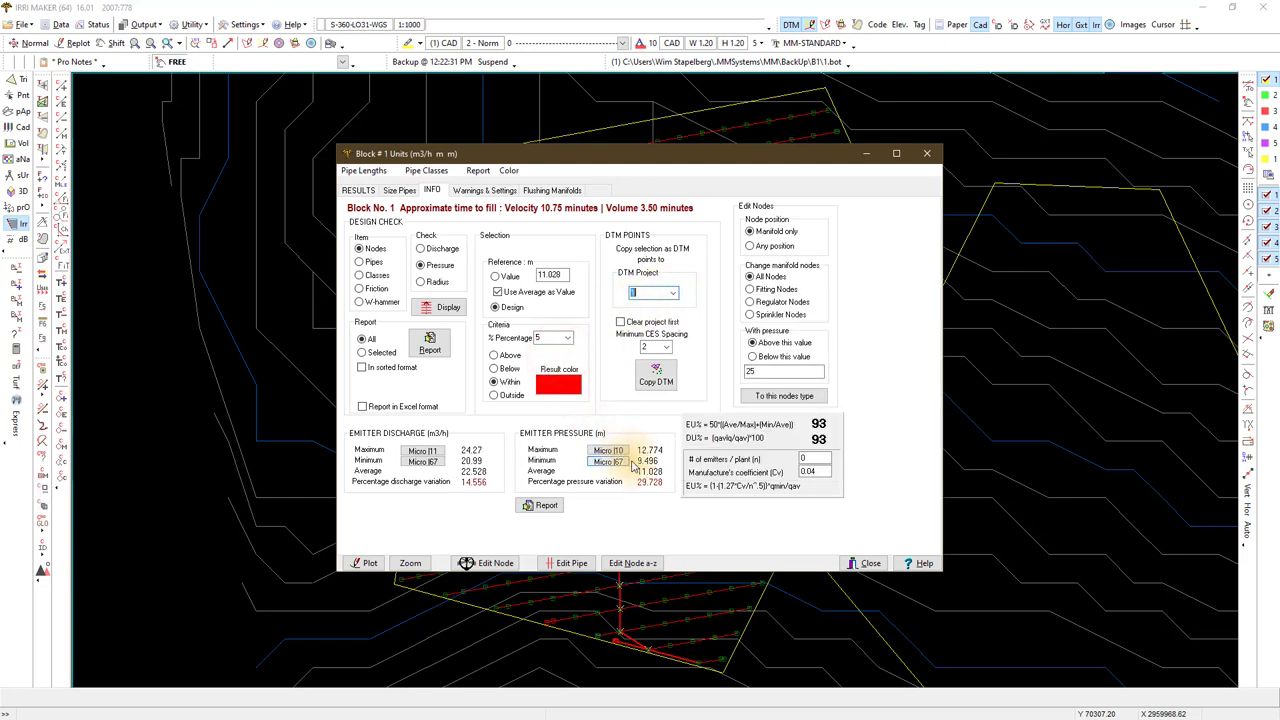
click(360, 190)
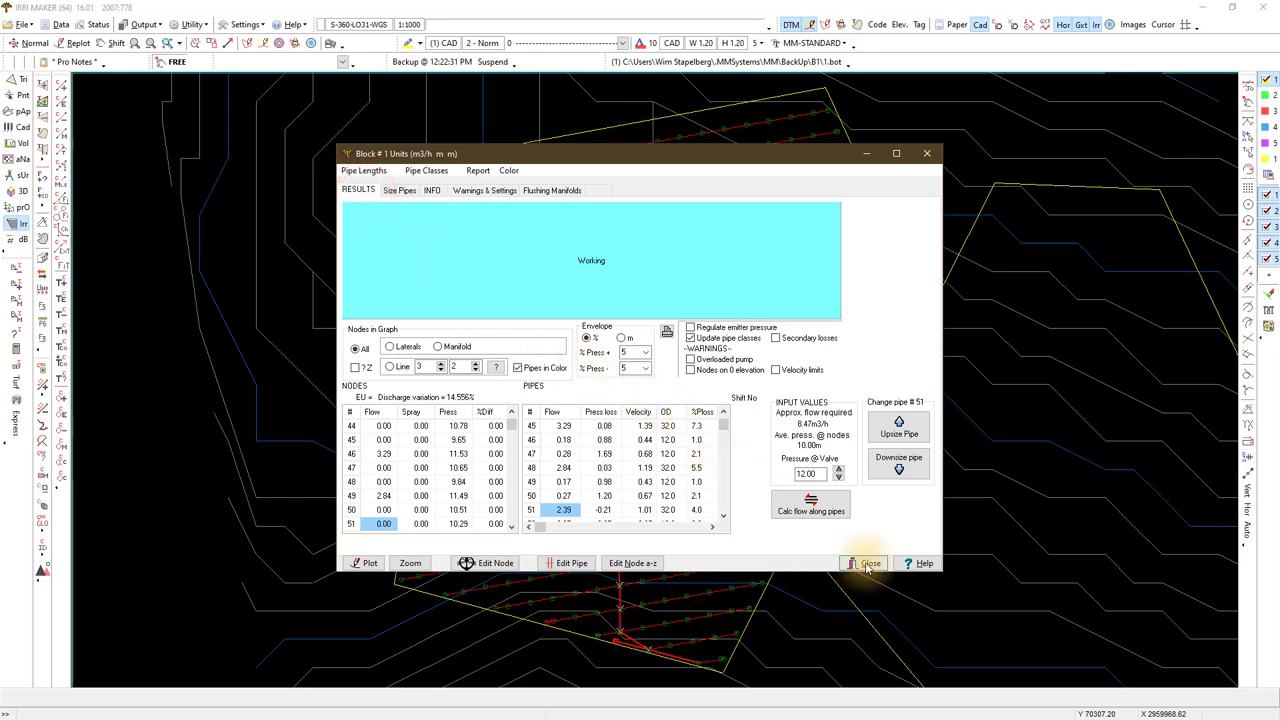
click(830, 508)
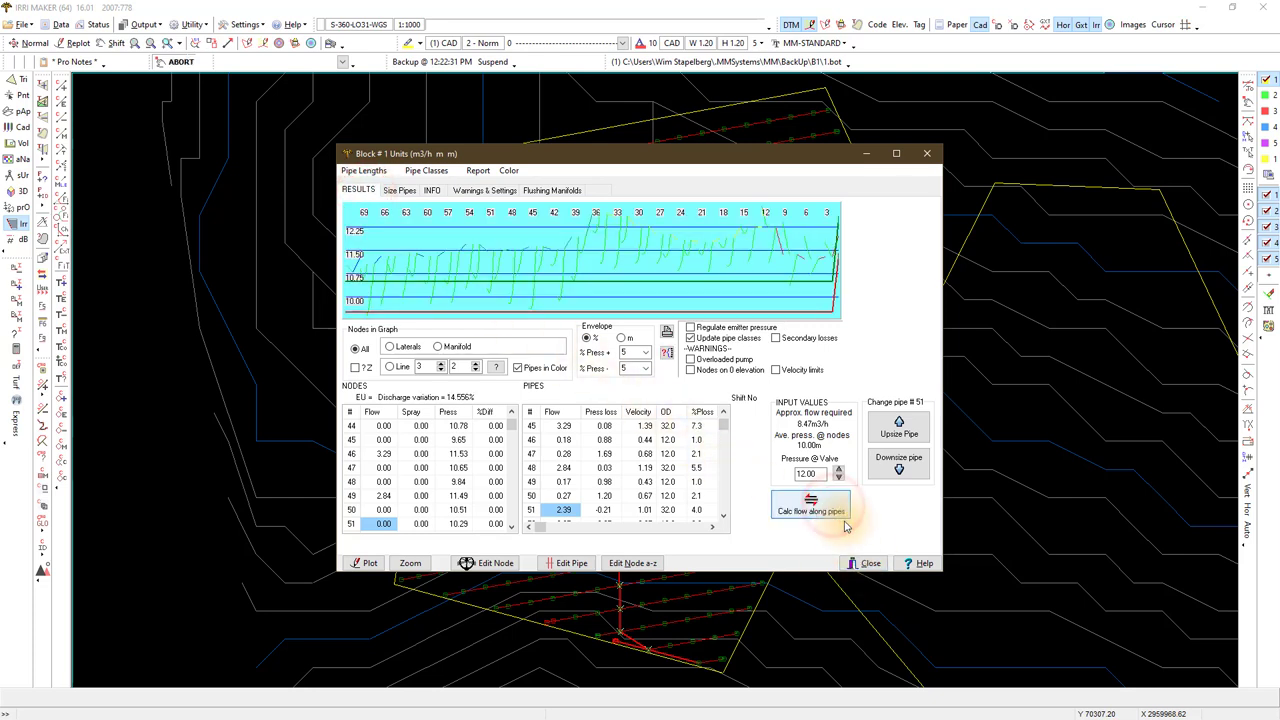
- Review Block 1's nodes and pipes report (3364.95 m pipe over 26693.92 m2), then close it
click(871, 564)
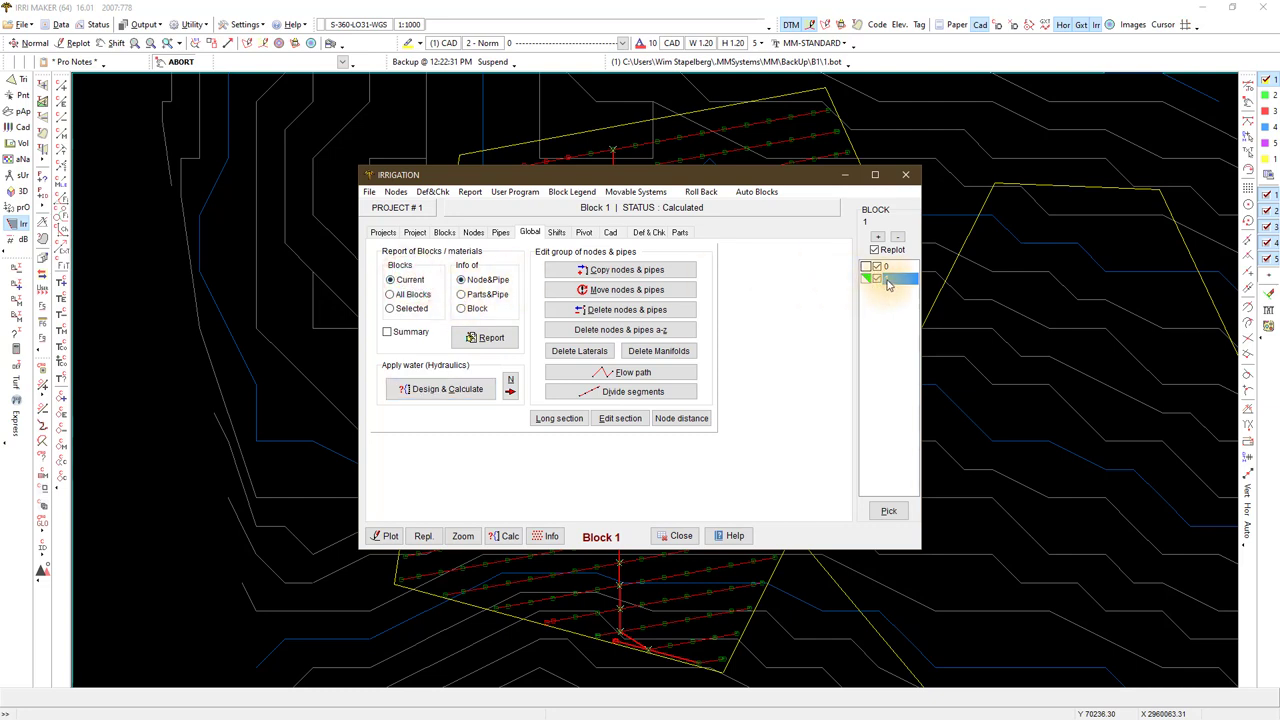
click(471, 339)
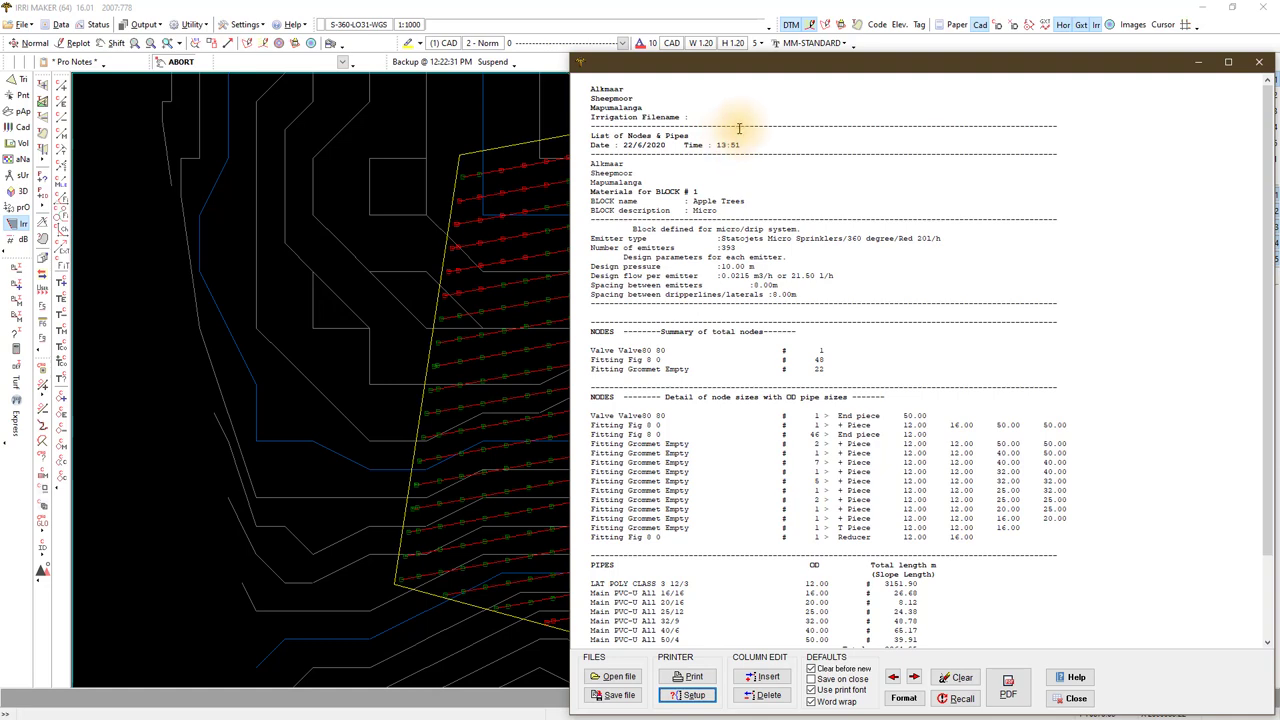
drag(855, 75, 555, 50)
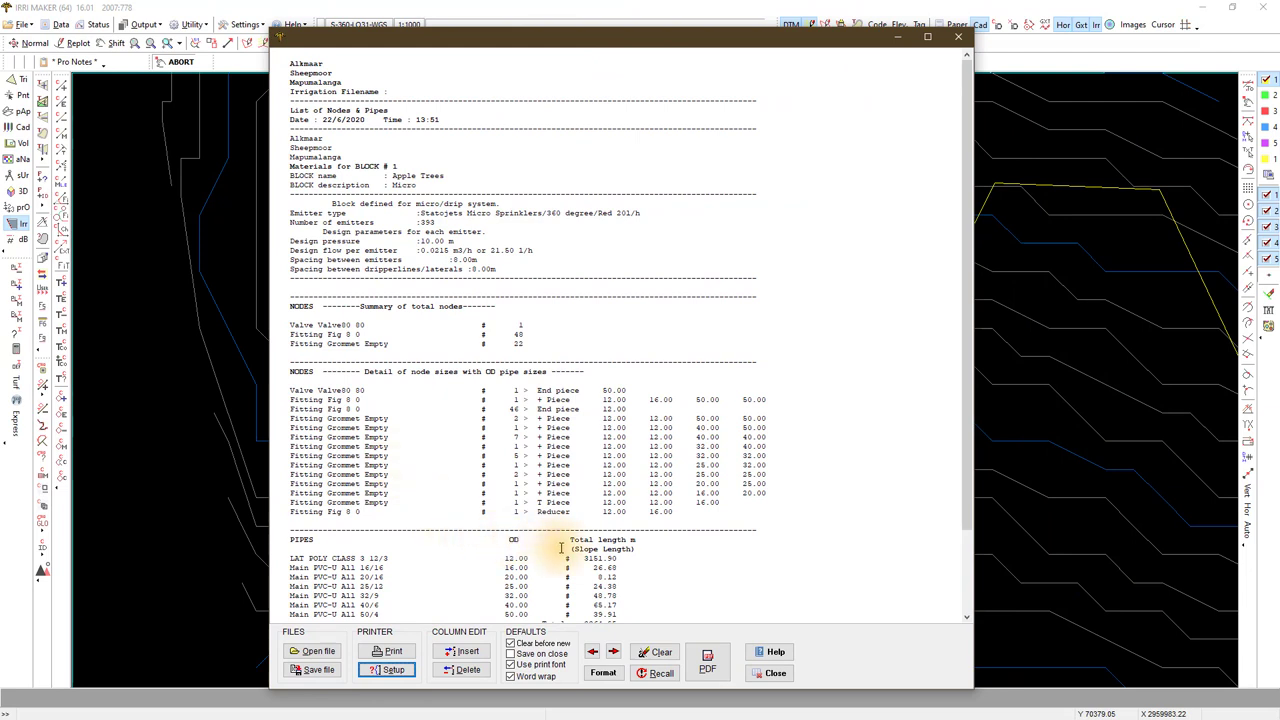
scroll(561, 547, down, 3)
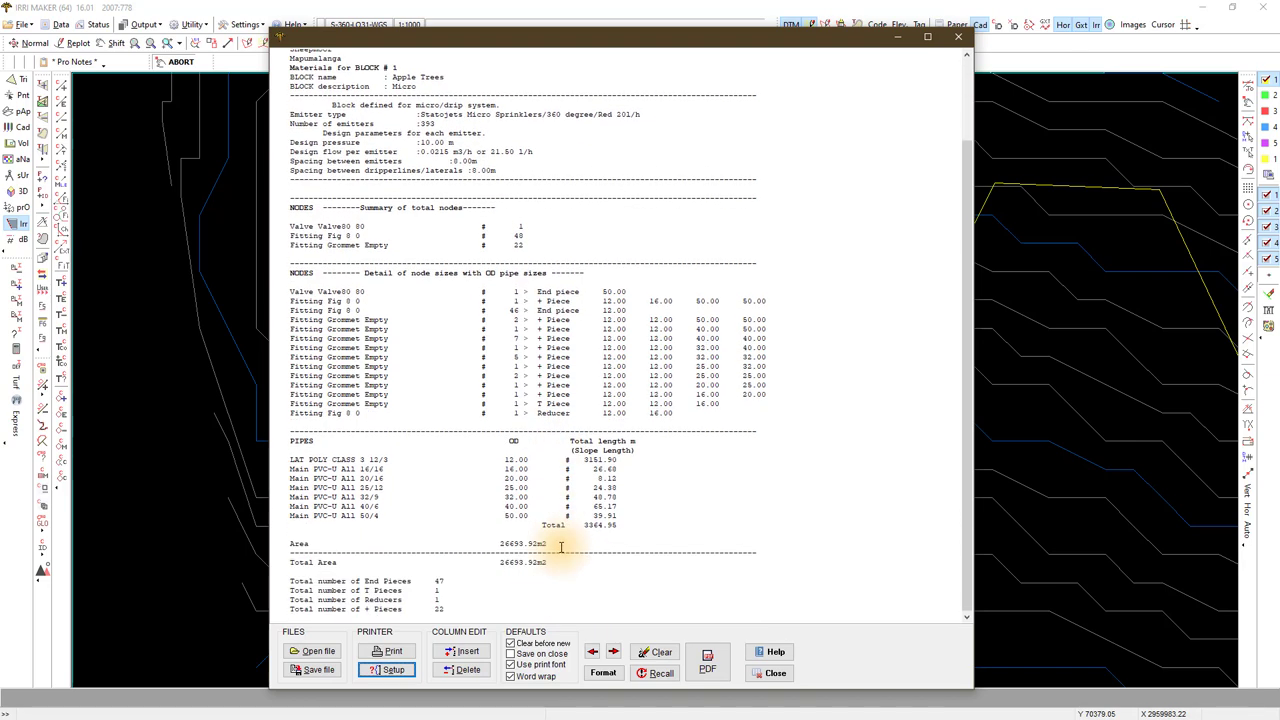
click(776, 674)
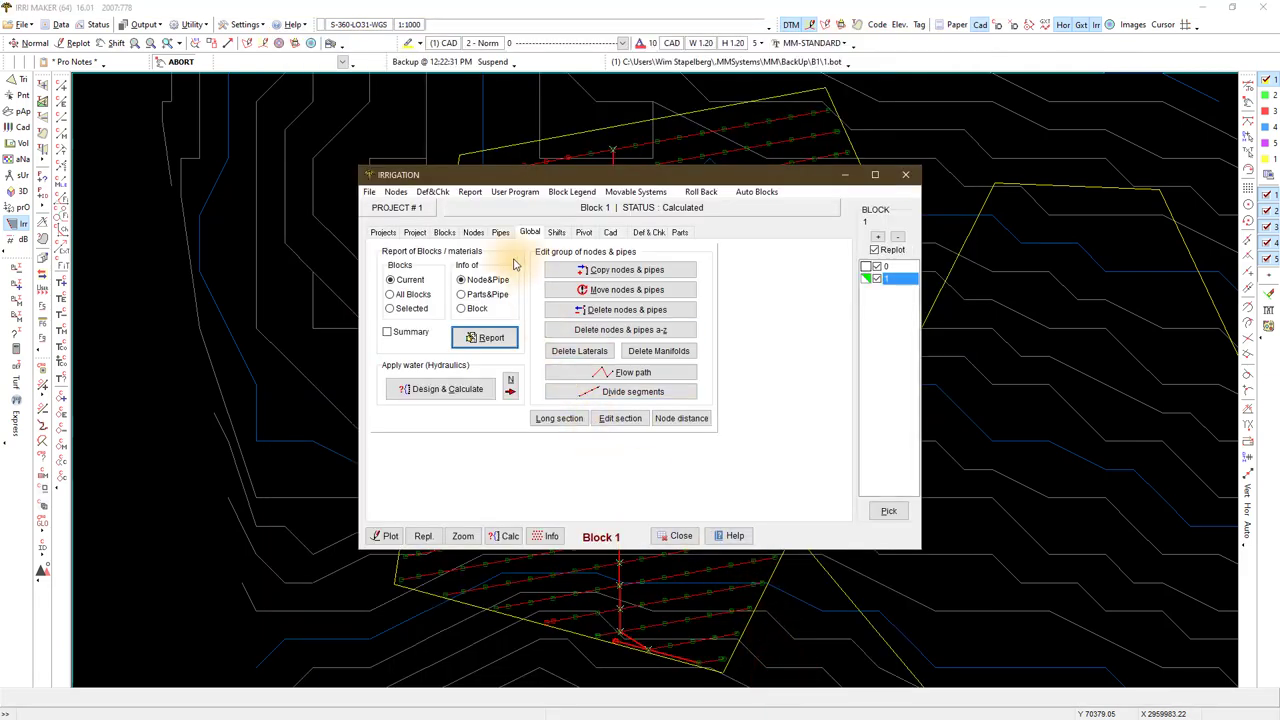
- Add Block 2 by tracing the yellow boundary with Track line snapping, covering 33486.21 m2 (3.35 ha)
click(444, 232)
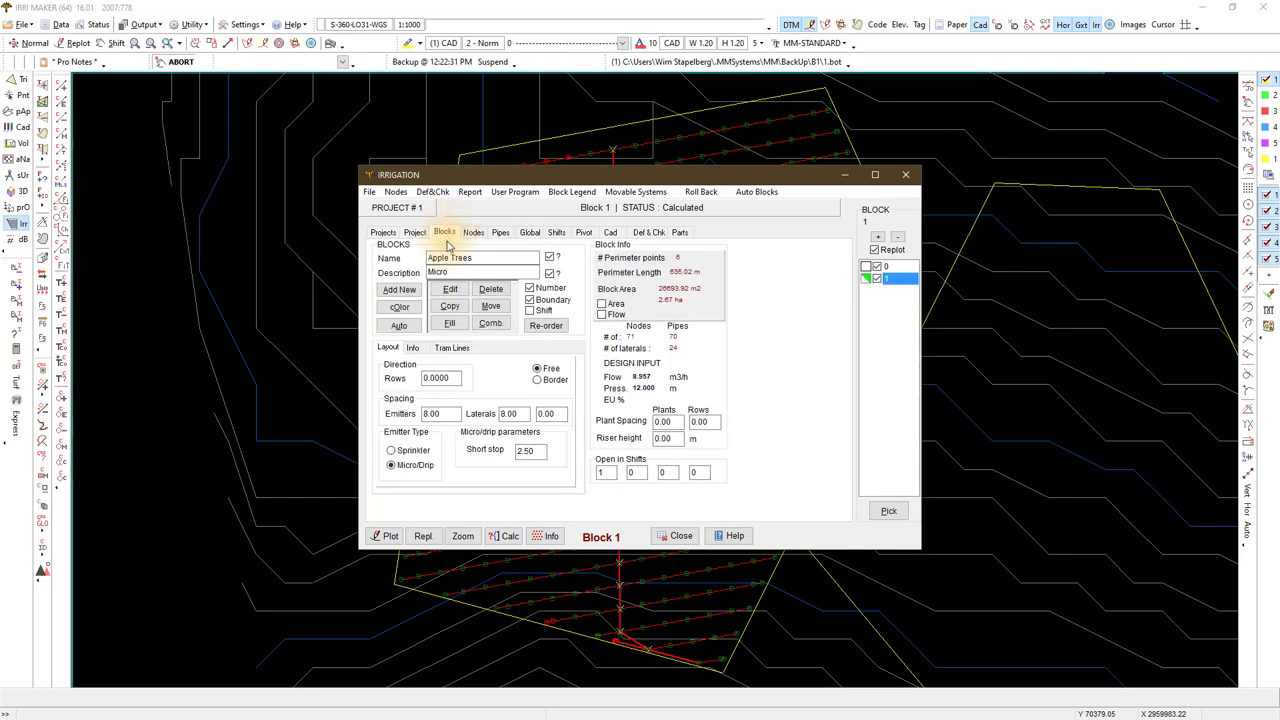
click(404, 291)
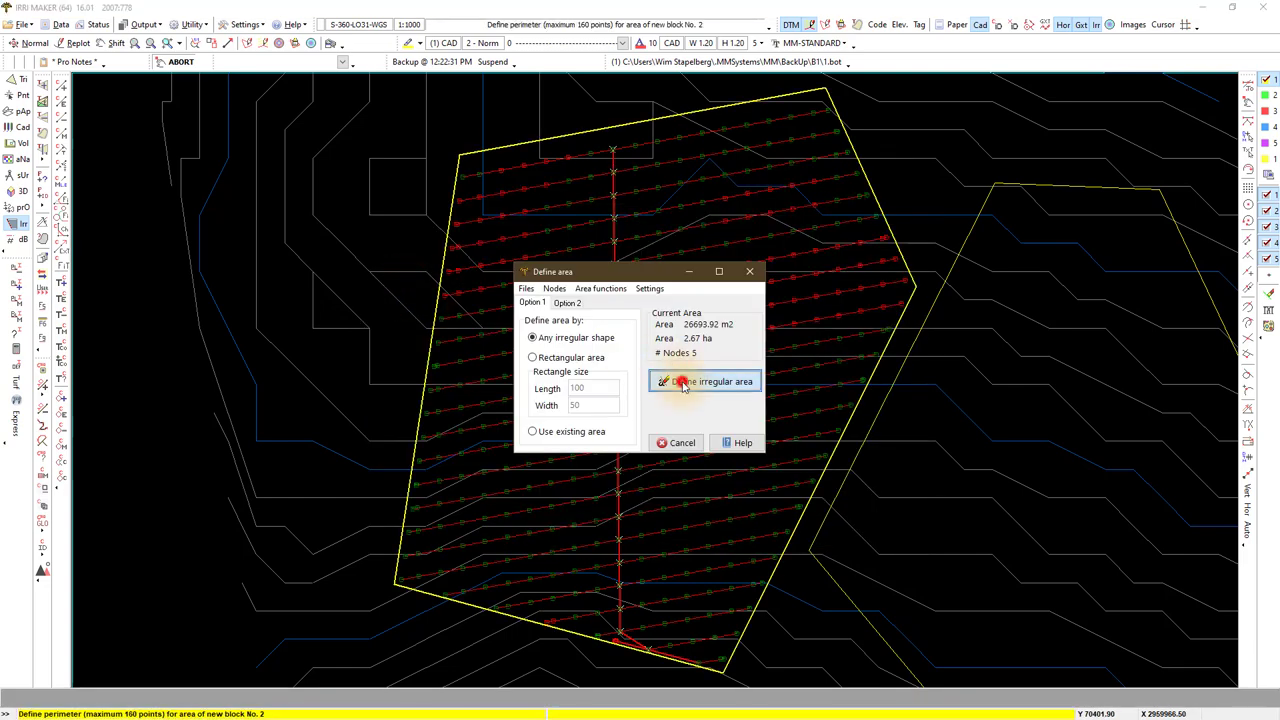
click(683, 386)
mouse_move(925, 400)
middle_down()
mouse_move(555, 345)
mouse_move(550, 320)
middle_up()
scroll(614, 243, down, 2)
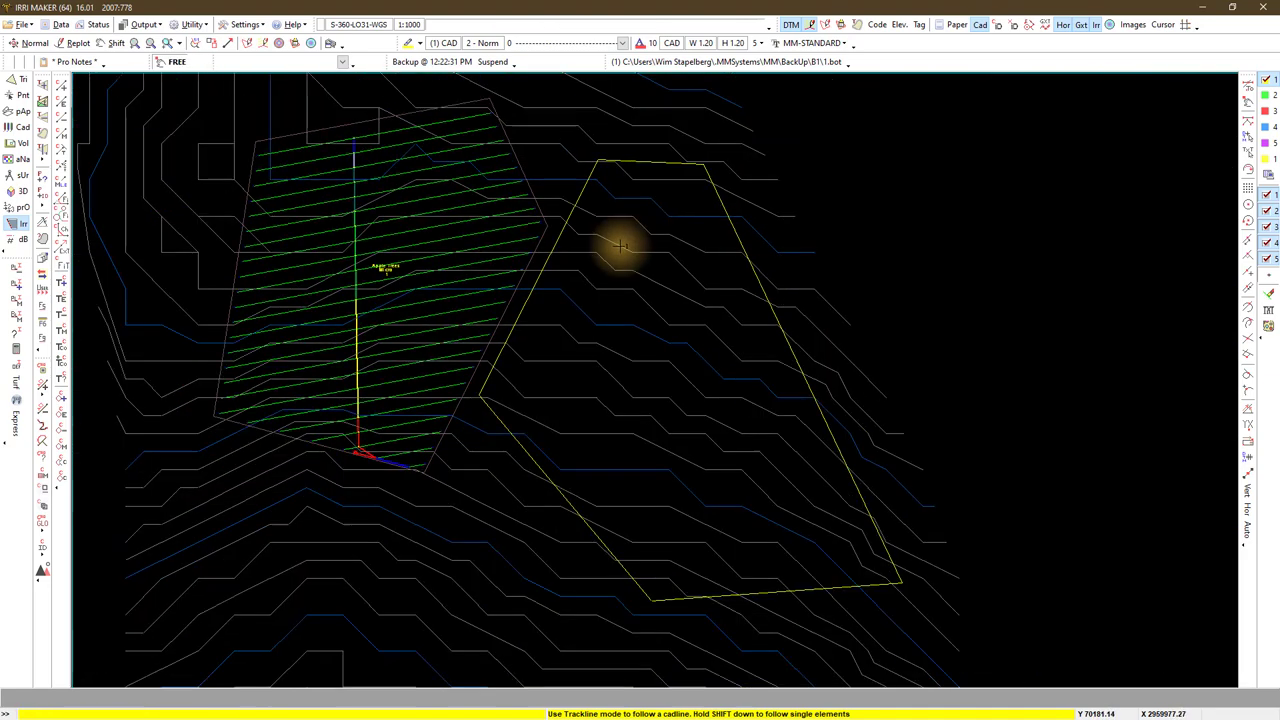
right_click(617, 250)
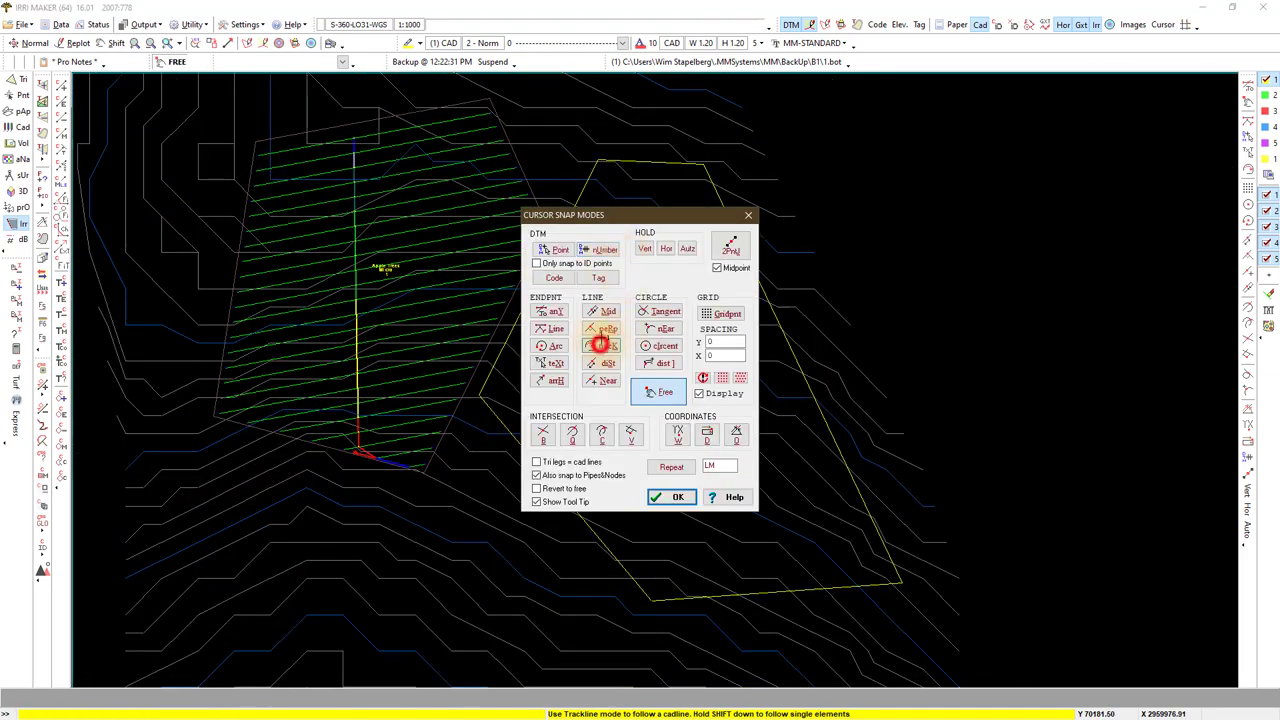
click(600, 346)
click(649, 168)
right_click(608, 184)
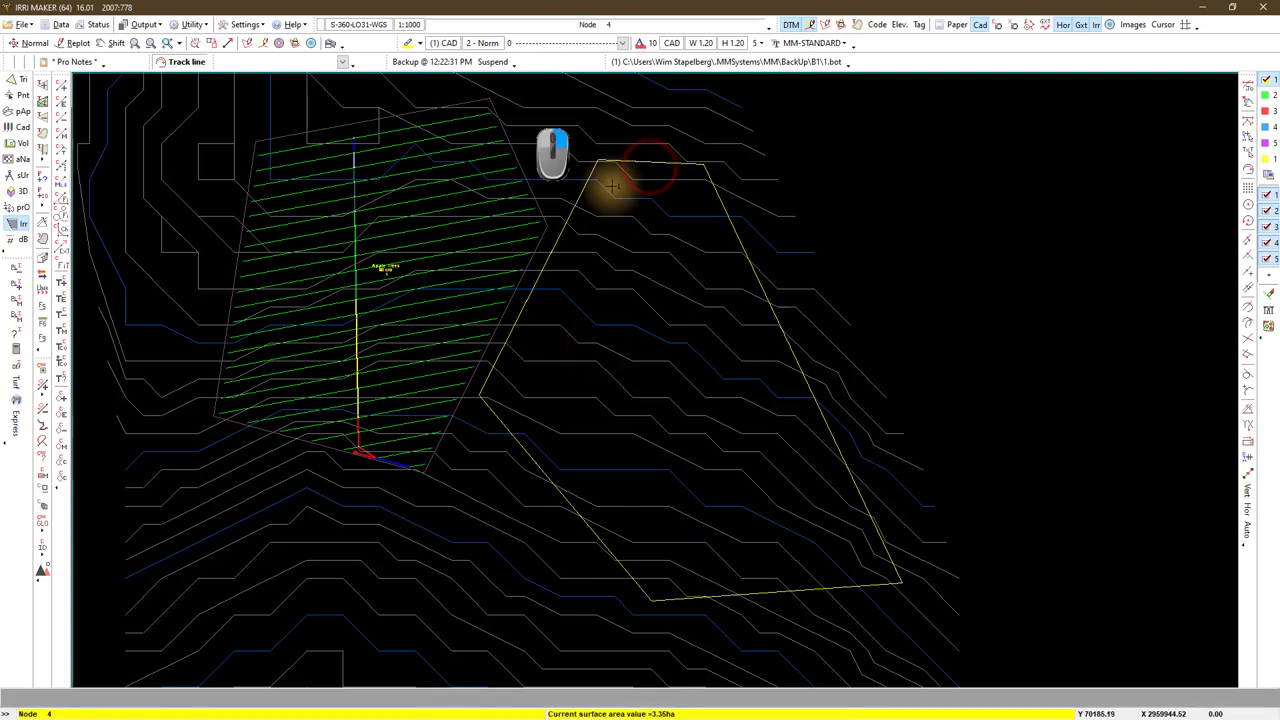
click(686, 416)
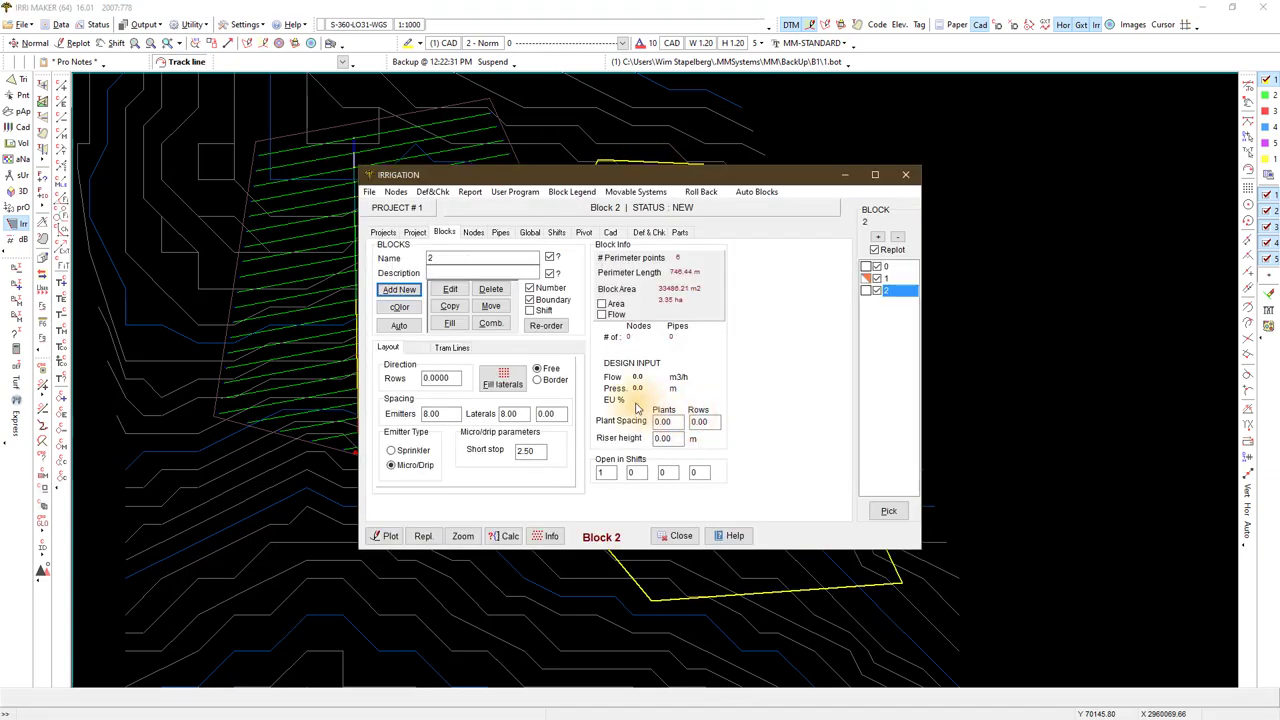
- Set Block 2 to sprinklers, rename it Apple Trees 2, and stagger along 2 cad lines
click(391, 452)
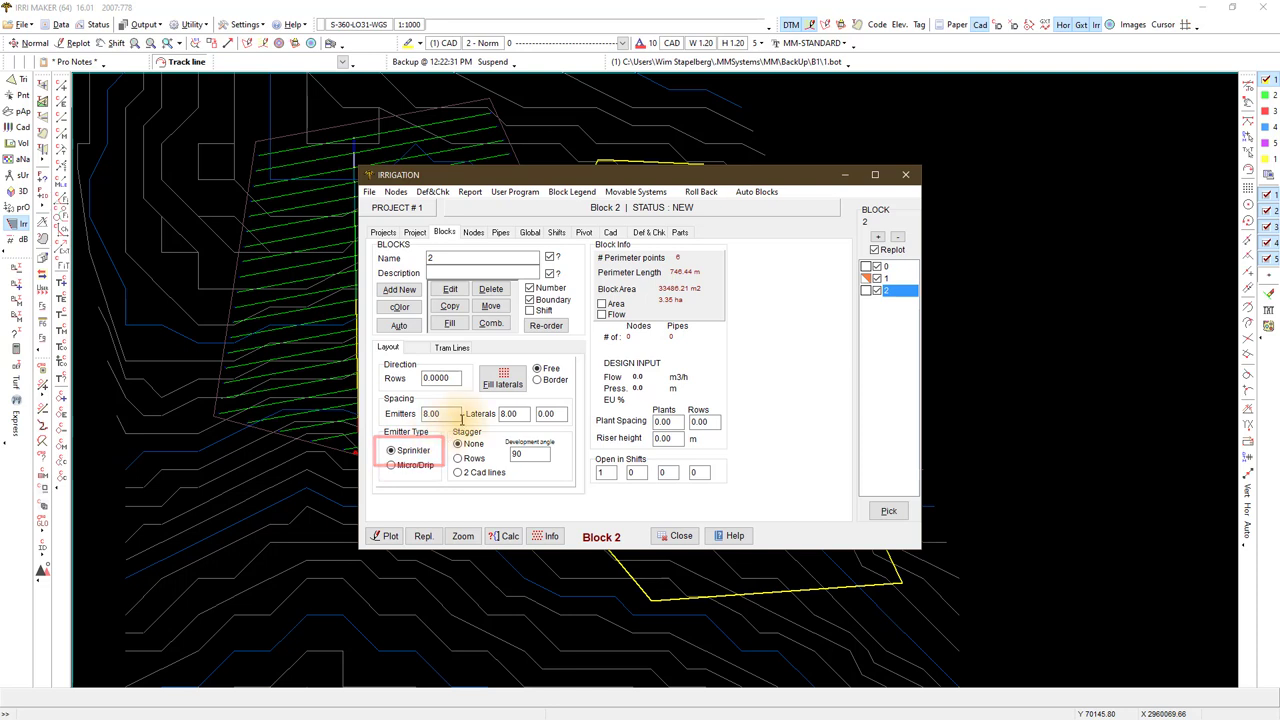
double_click(450, 257)
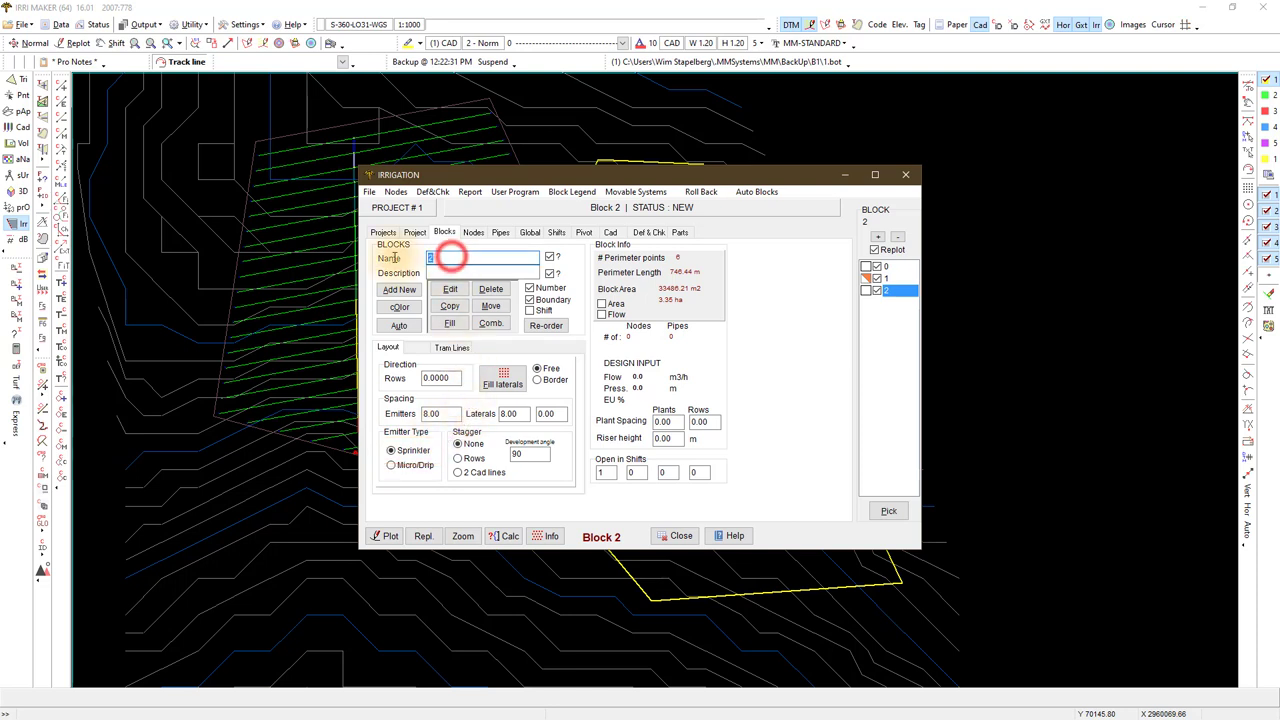
text(Appl)
text(Micro)
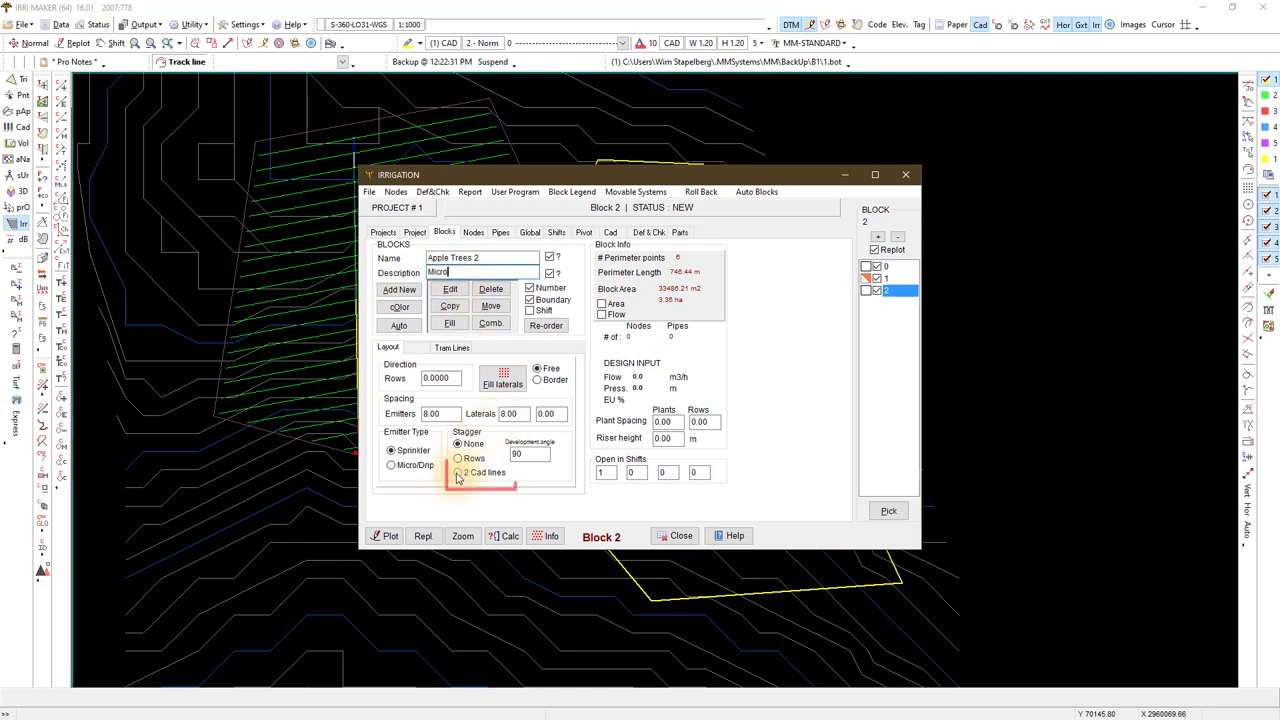
click(457, 473)
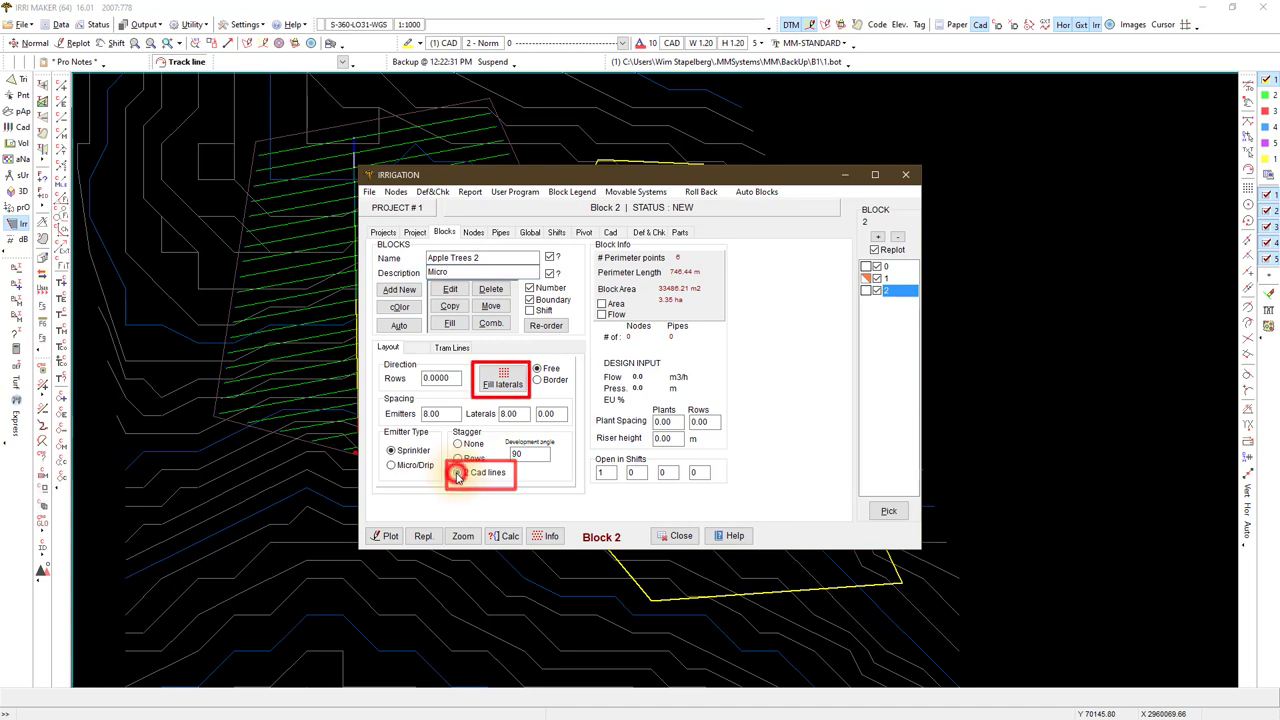
- Fill laterals using Statojets Micro Sprinklers with the Red 20l/h nozzle at 10.00 m
click(503, 383)
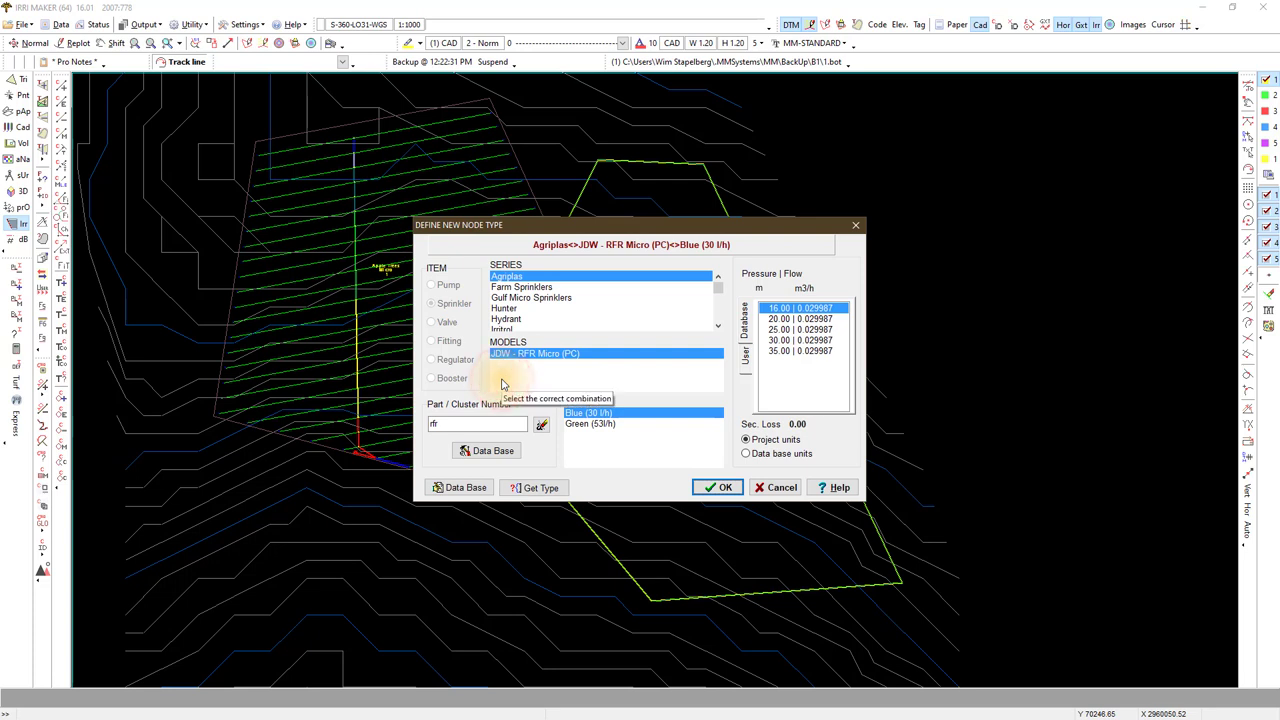
click(718, 329)
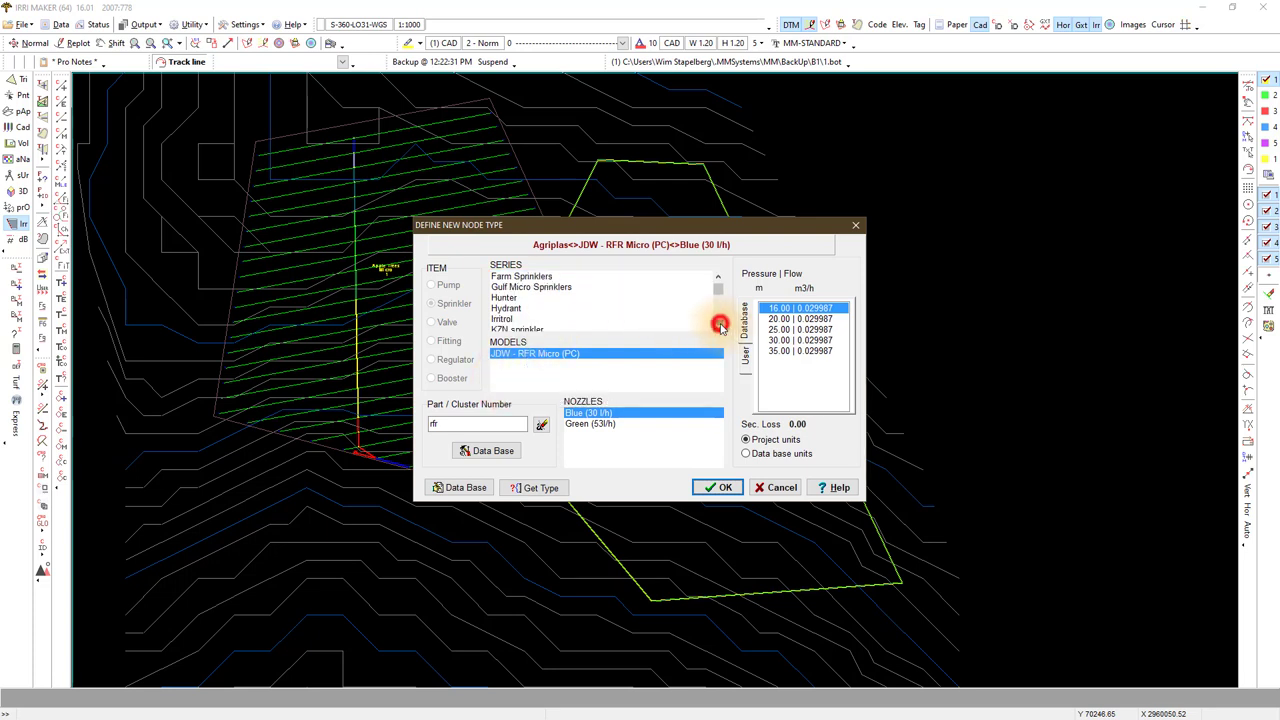
click(718, 329)
click(718, 329)
click(718, 329)
click(718, 329)
click(718, 329)
click(718, 329)
click(718, 329)
click(570, 311)
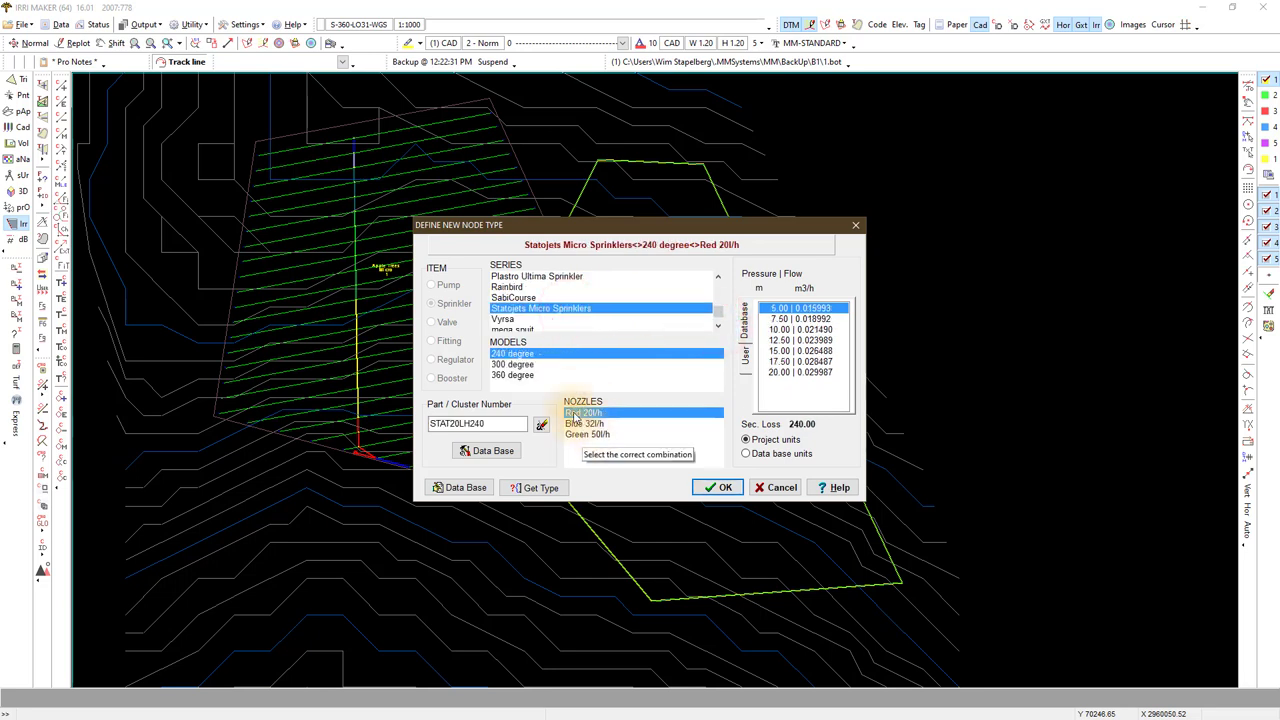
click(575, 414)
click(777, 331)
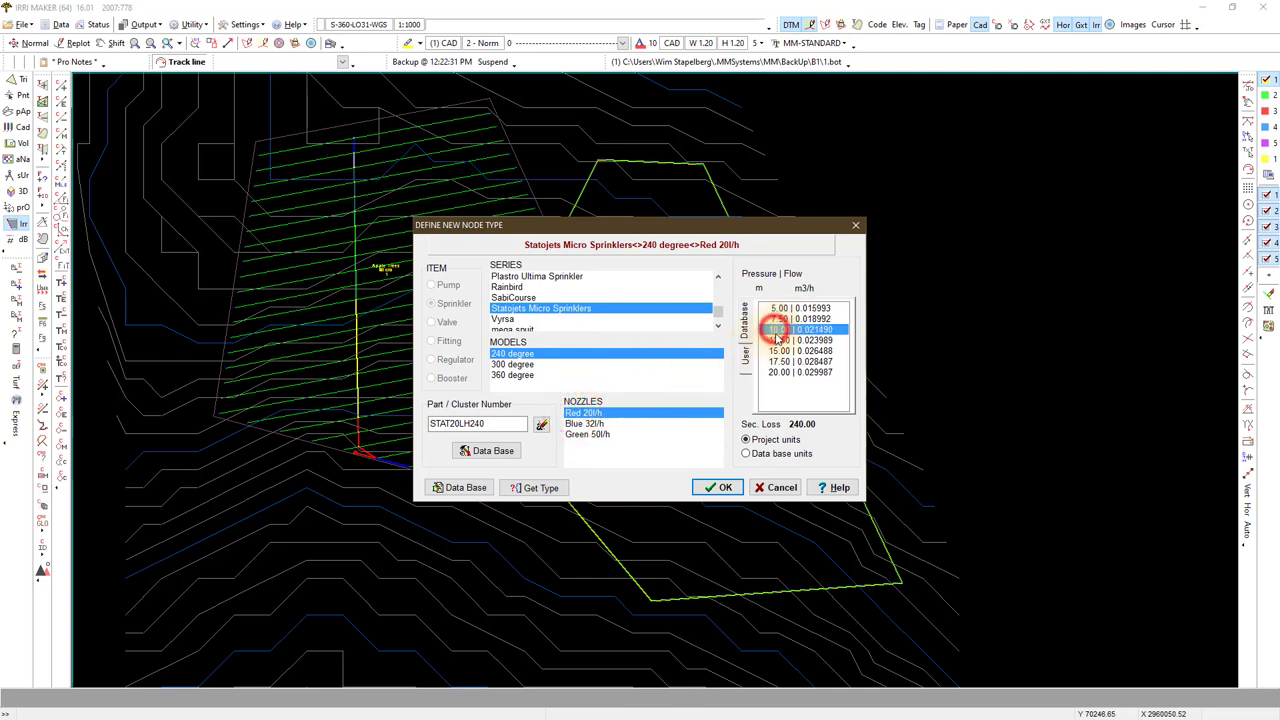
click(722, 489)
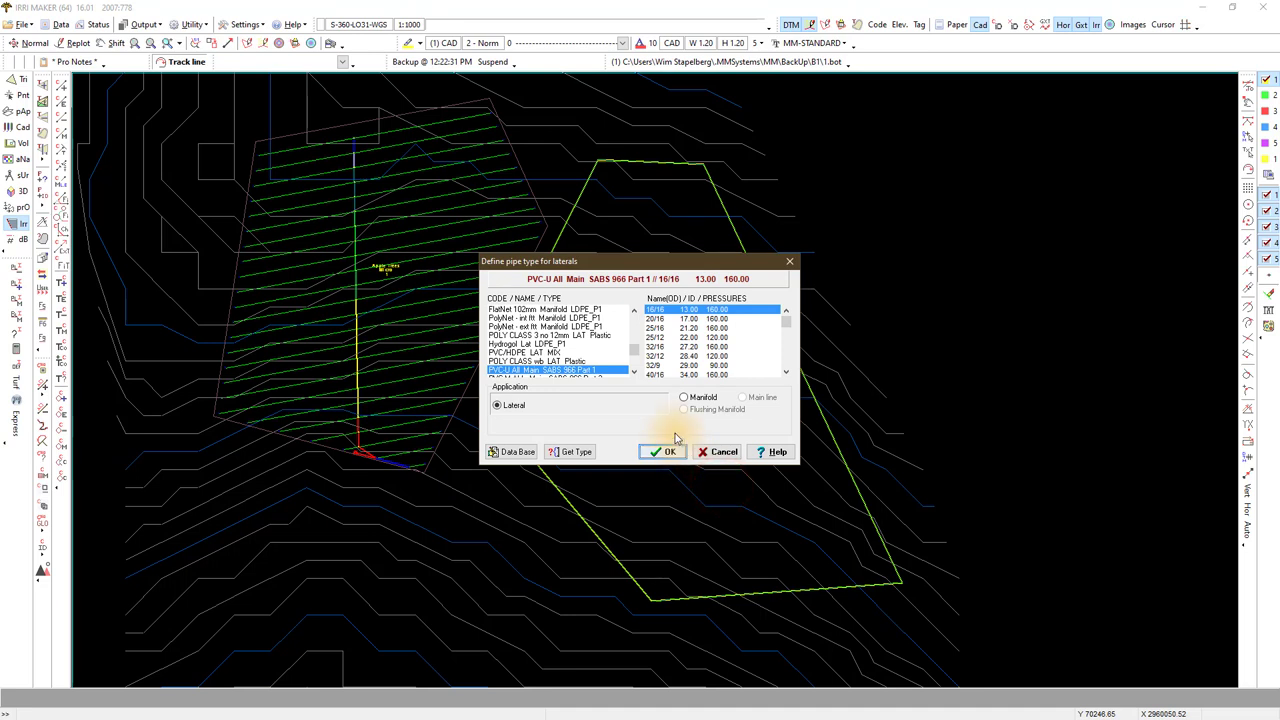
- Use POLY CLASS 3 LAT Plastic pipe for the laterals
click(634, 372)
click(634, 372)
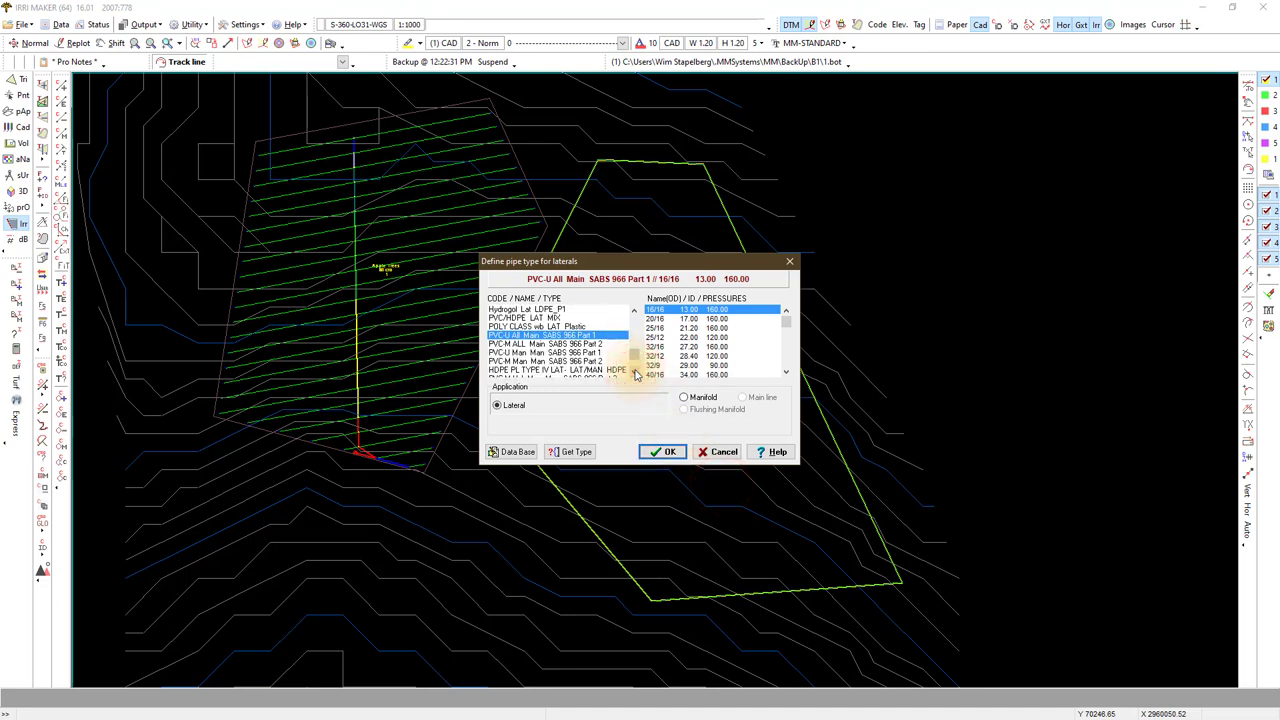
click(634, 372)
click(634, 372)
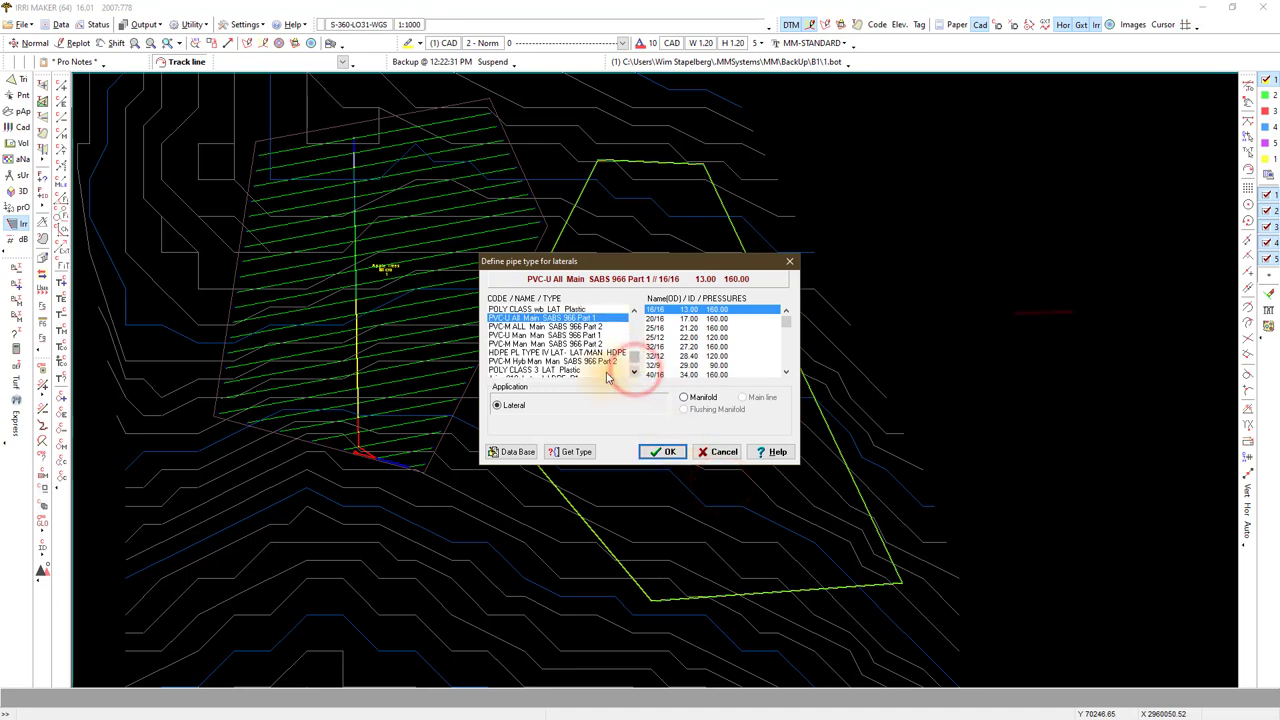
click(562, 370)
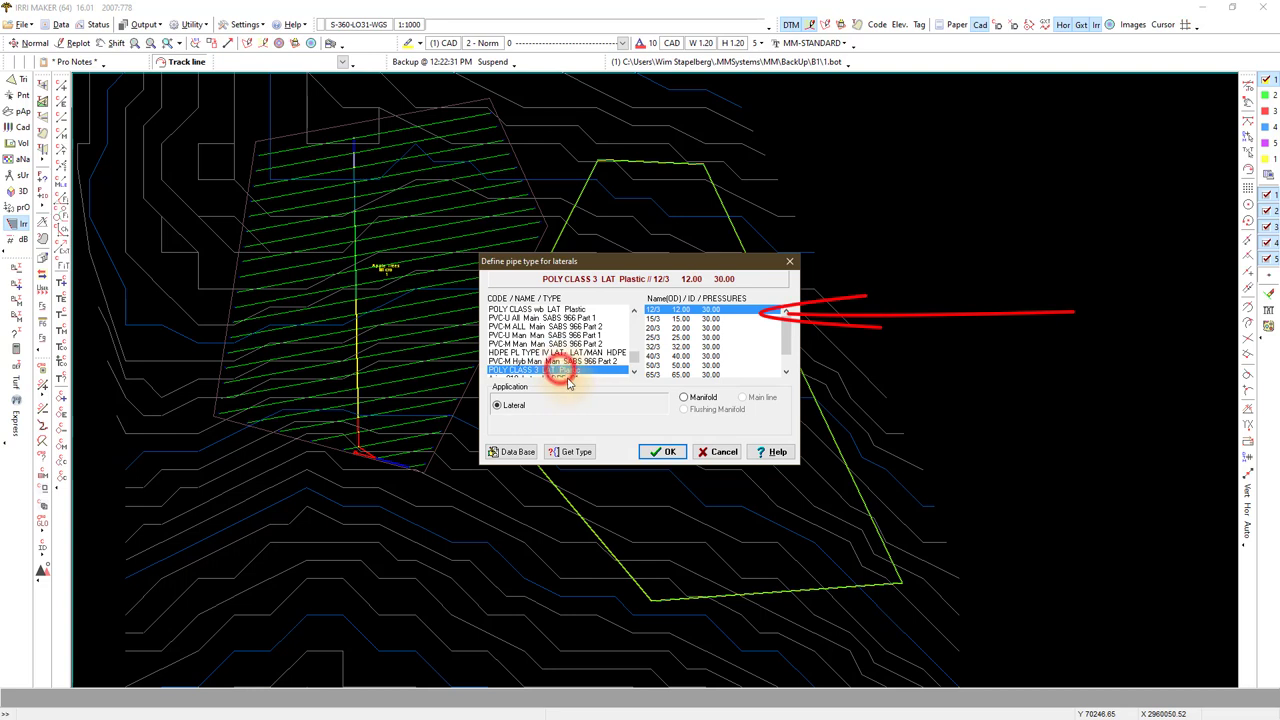
click(660, 452)
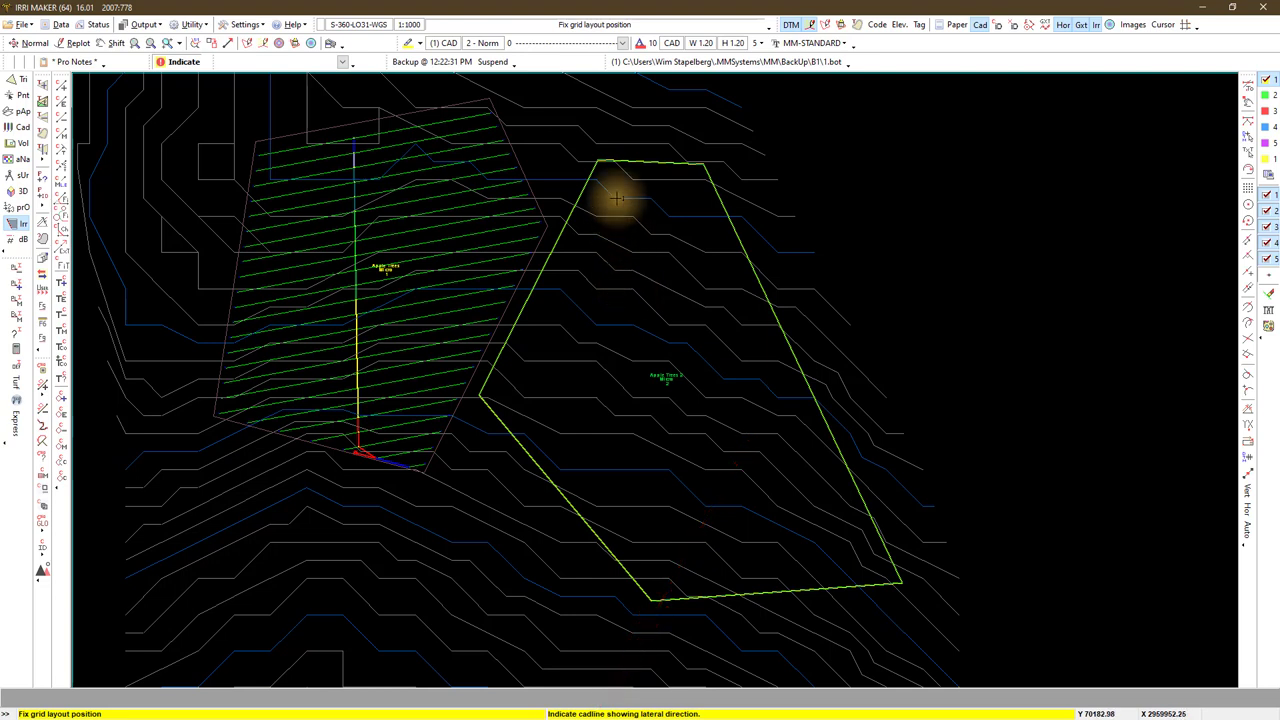
- Run laterals along Block 2's top edge and tree rows along its right edge at 8 m spacing, then accept the layout
click(619, 163)
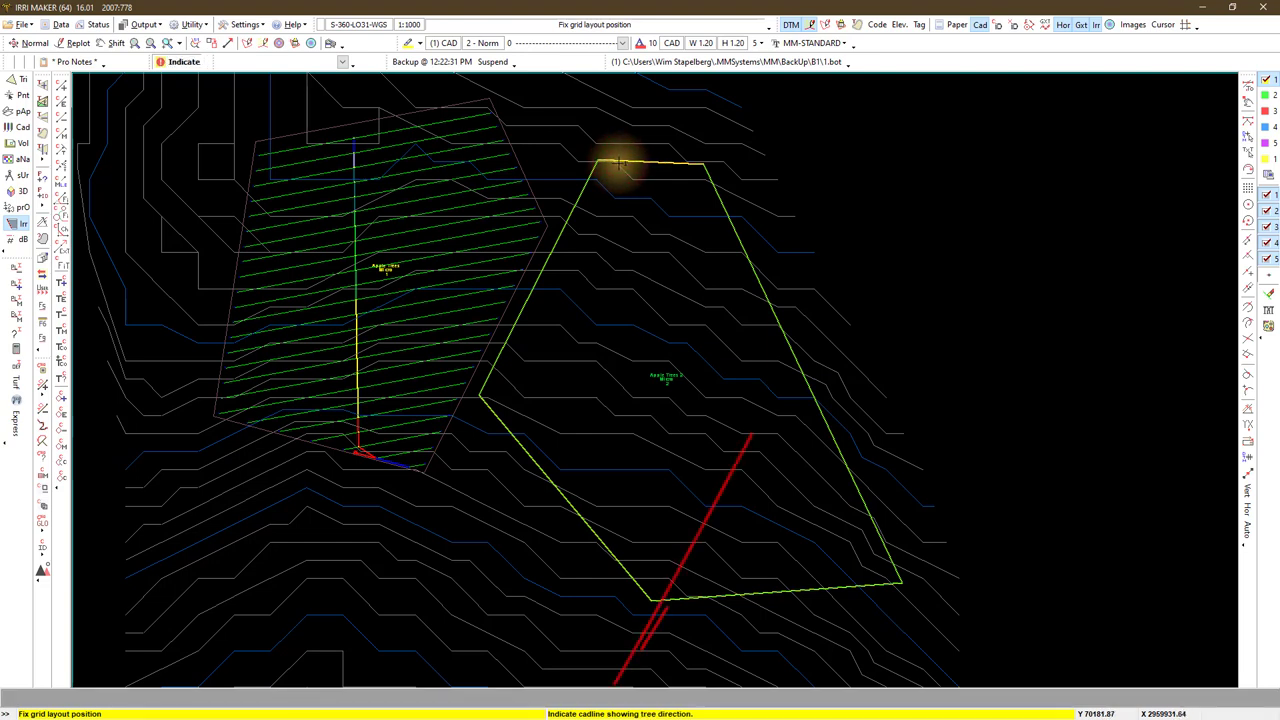
click(720, 207)
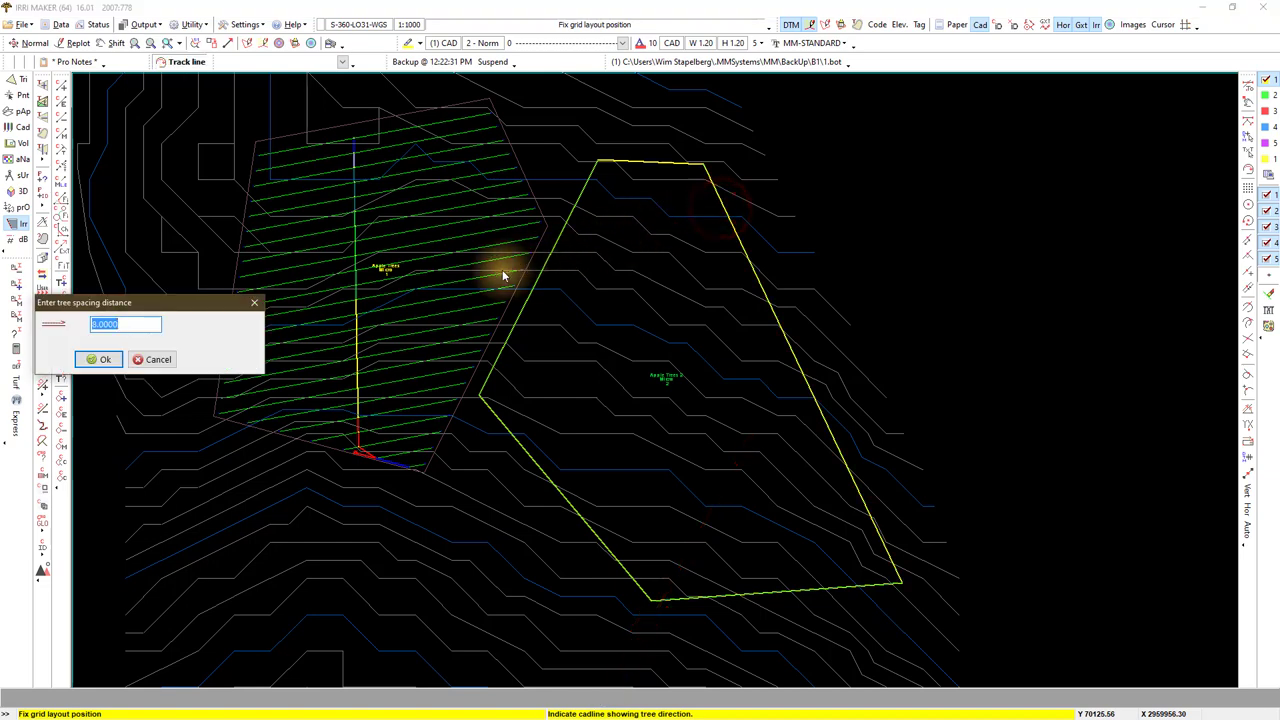
click(101, 361)
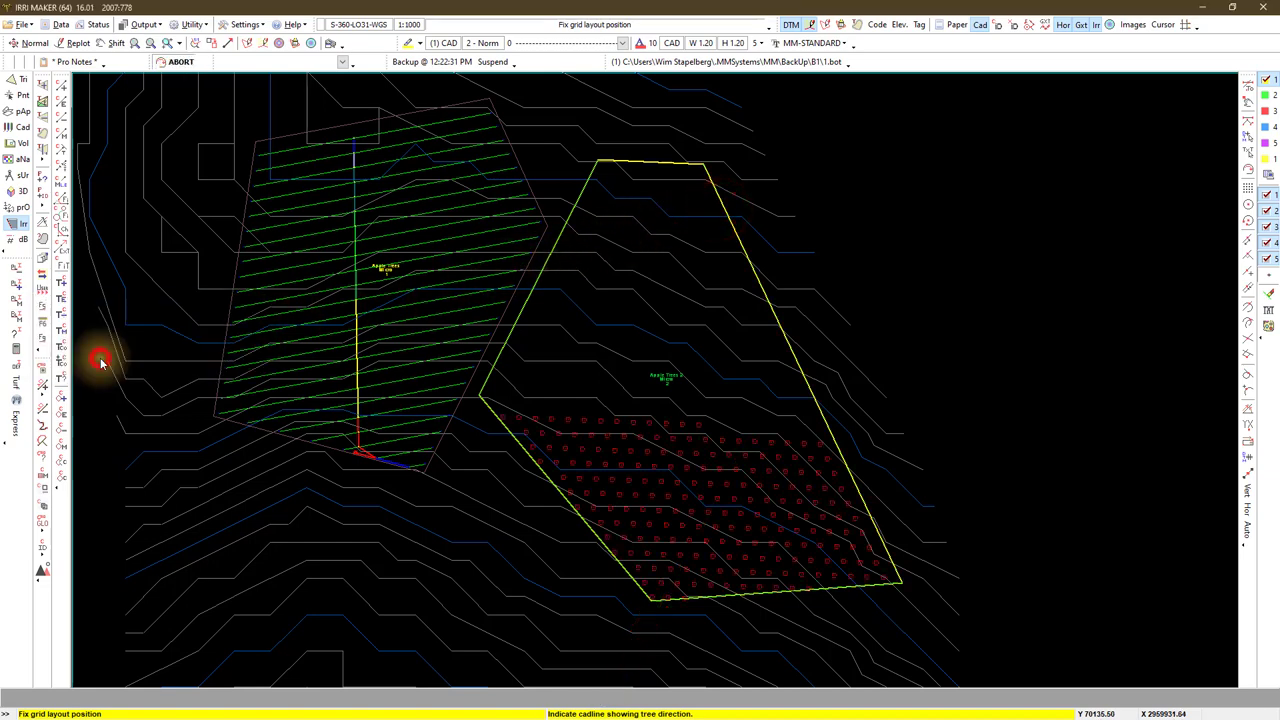
click(703, 166)
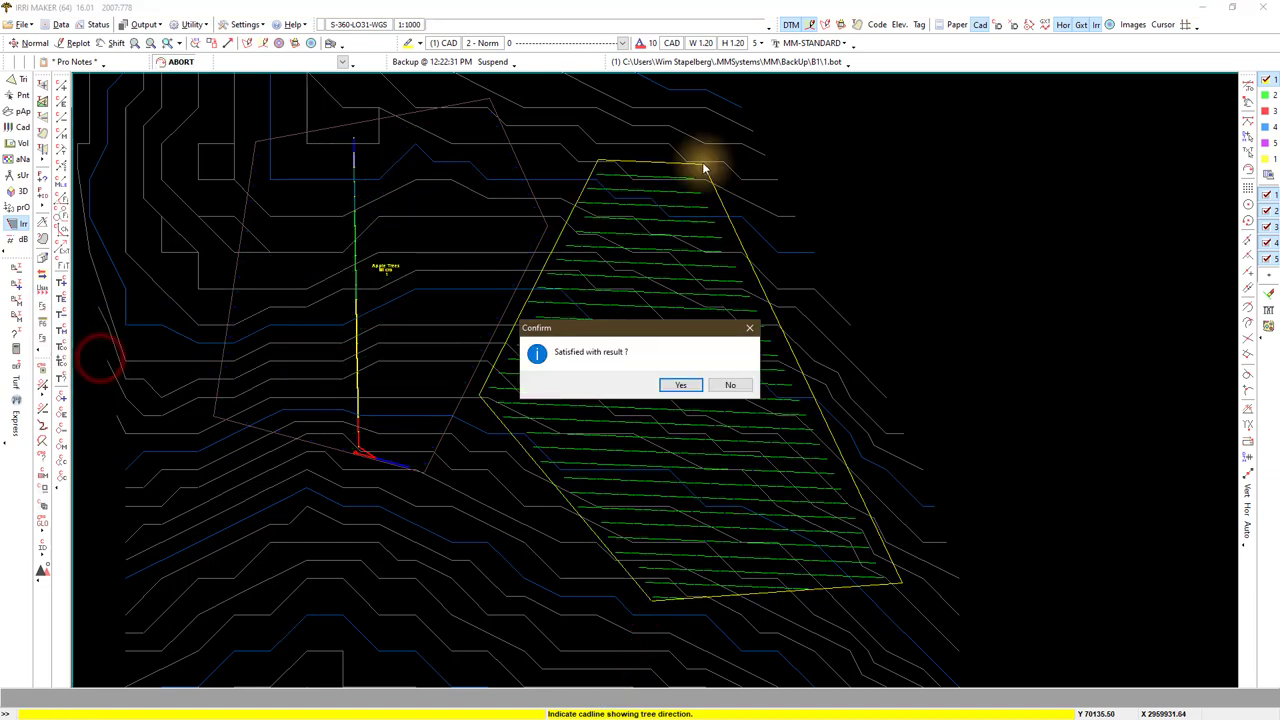
click(684, 387)
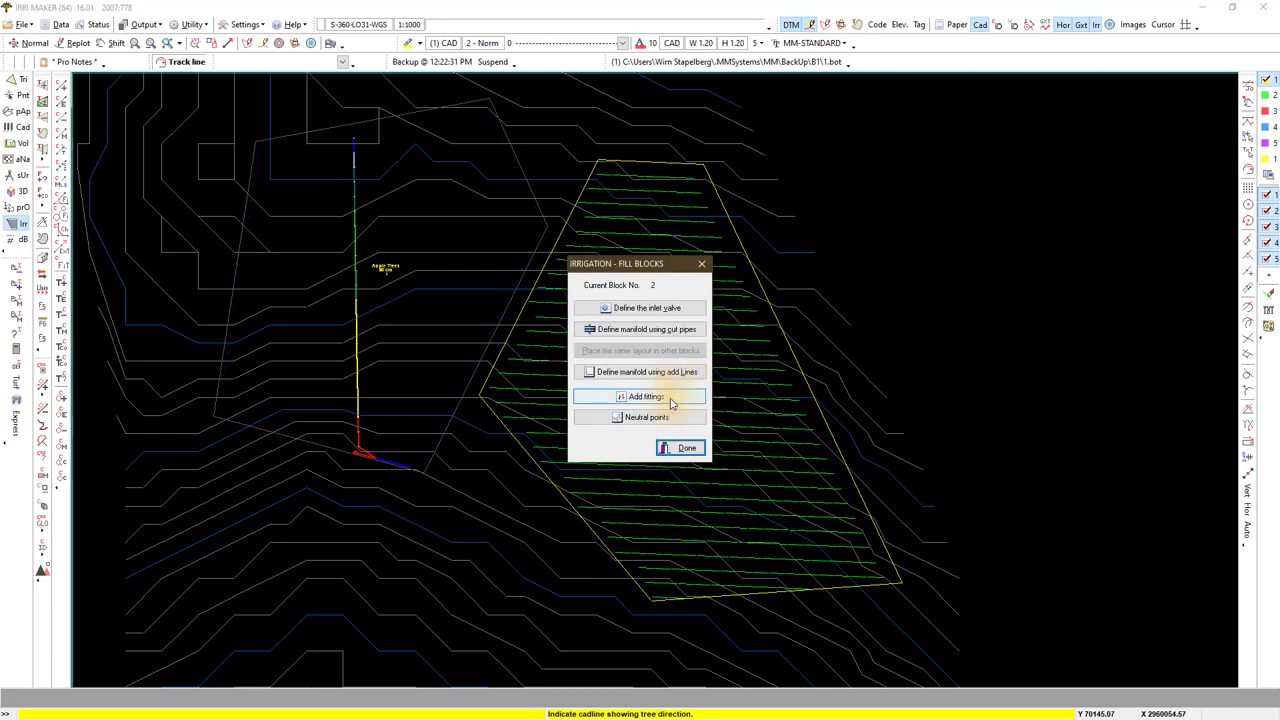
- Pick the fitting series and model to use for the block's fittings
click(647, 398)
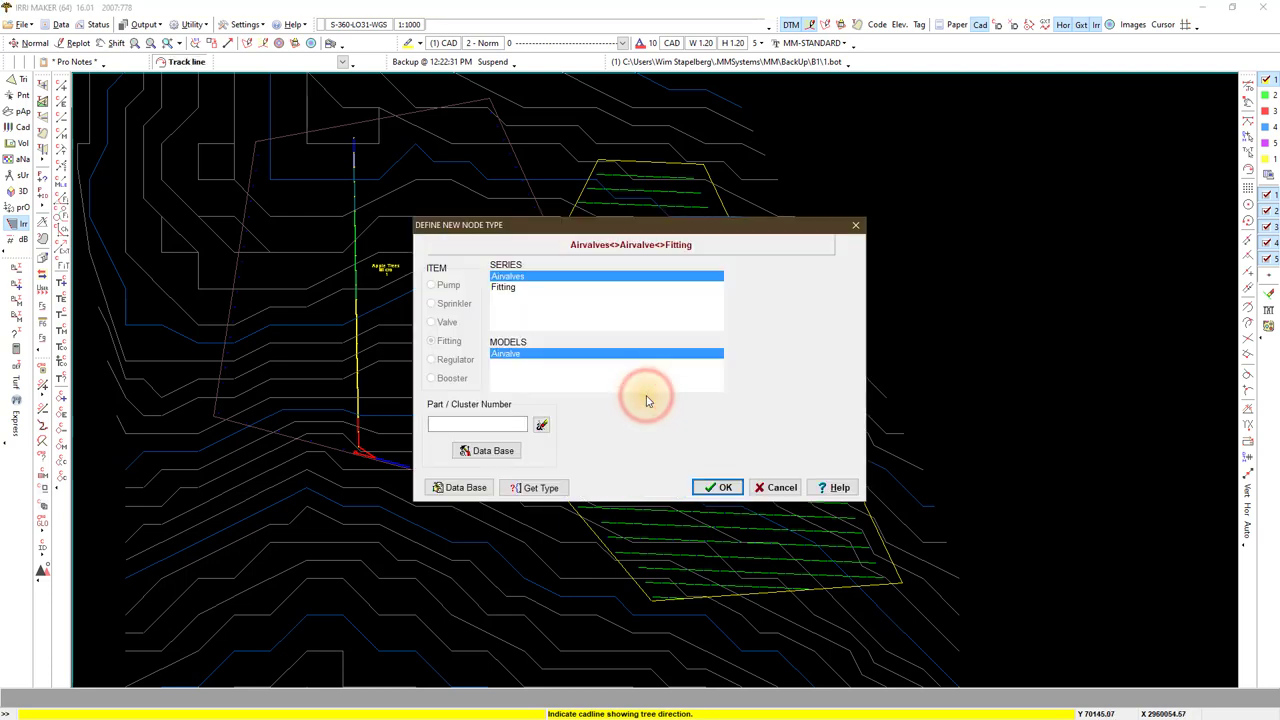
click(506, 288)
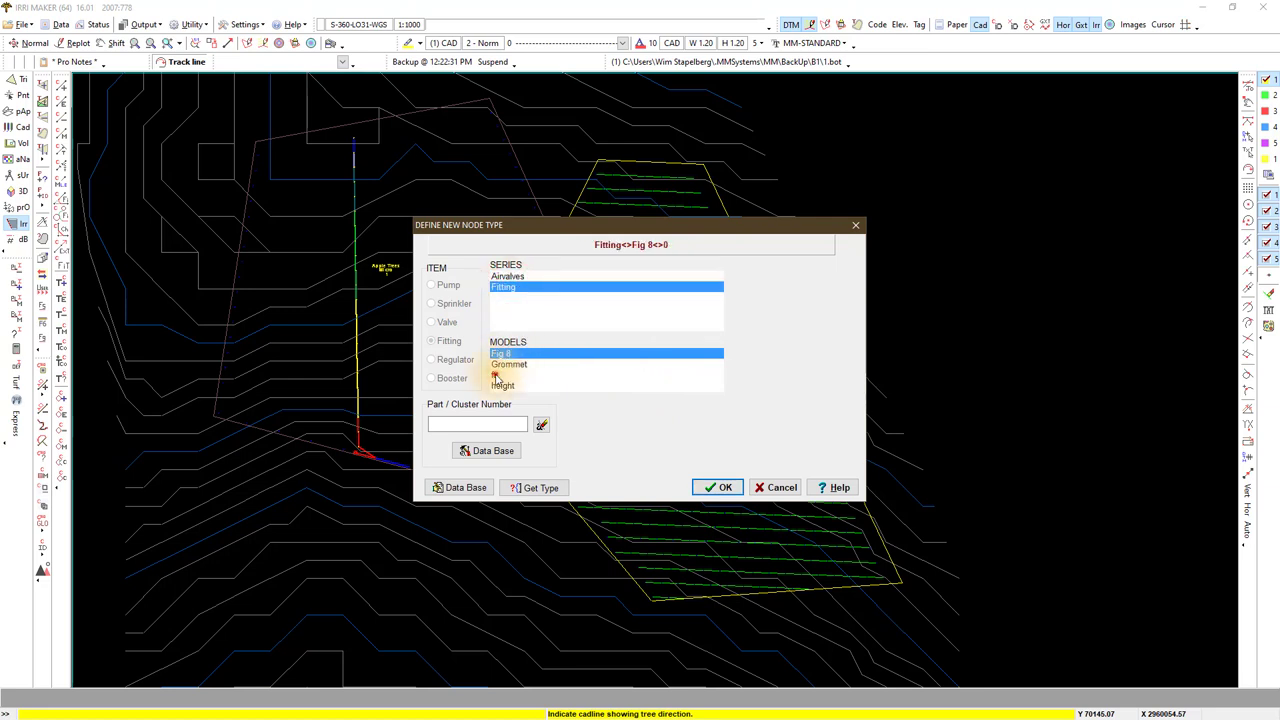
click(496, 376)
click(725, 487)
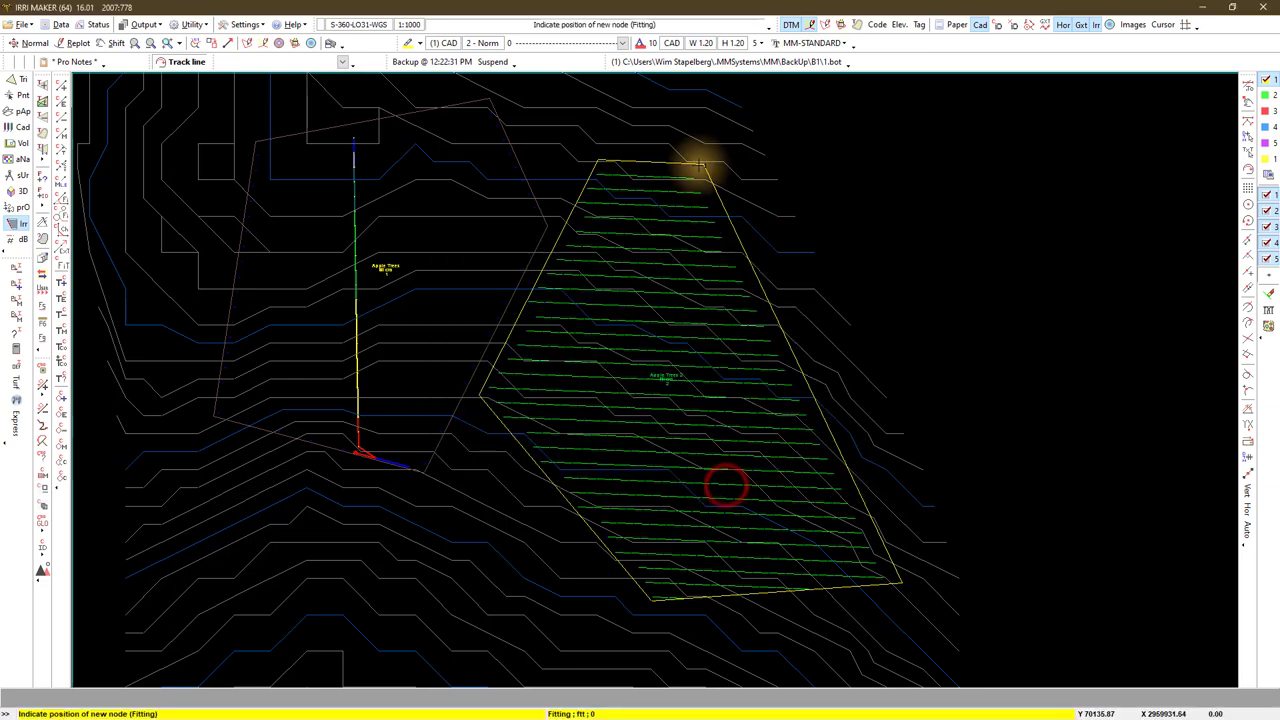
- With free snapping, place a Valve80 inlet valve at Block 2's bottom-right corner
right_click(700, 170)
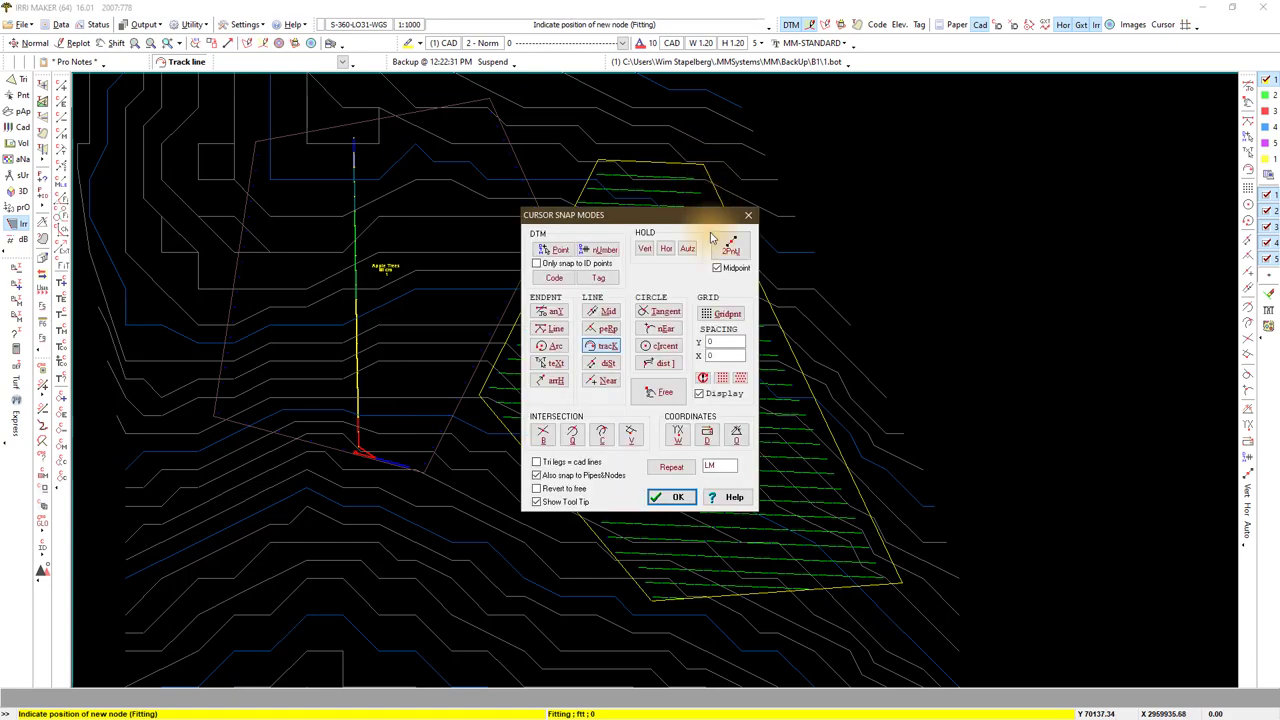
click(667, 388)
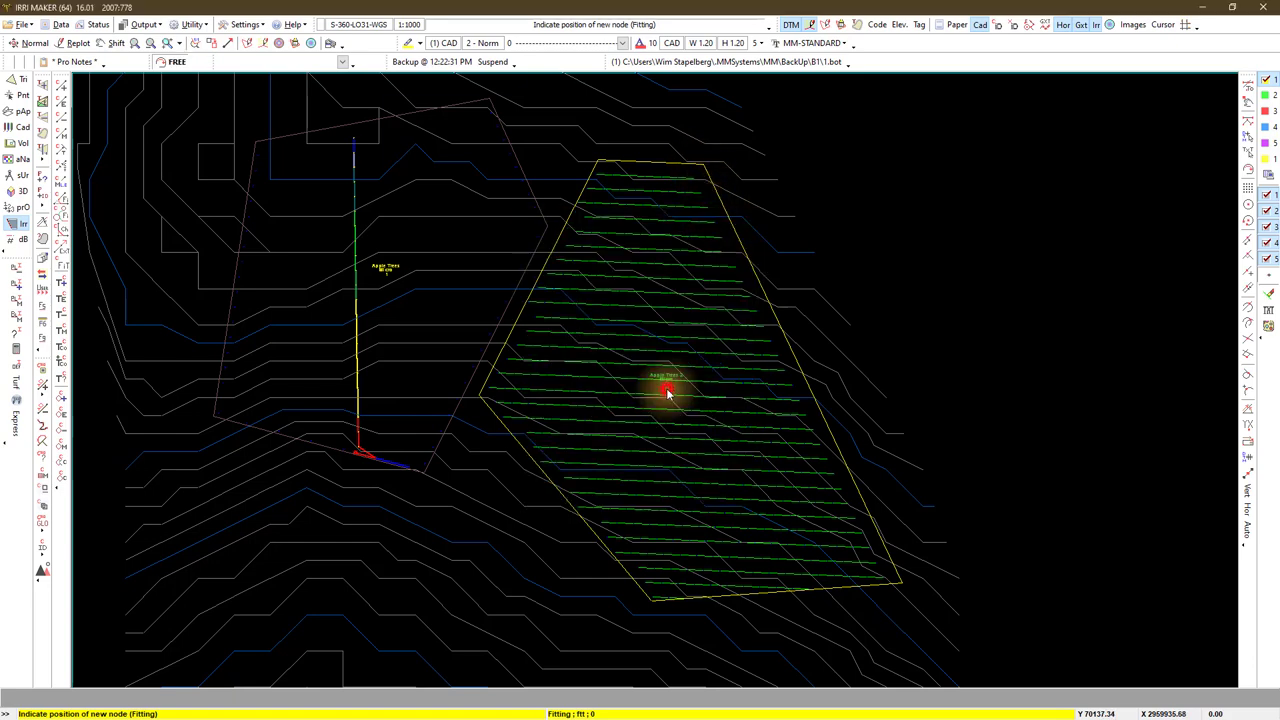
click(686, 205)
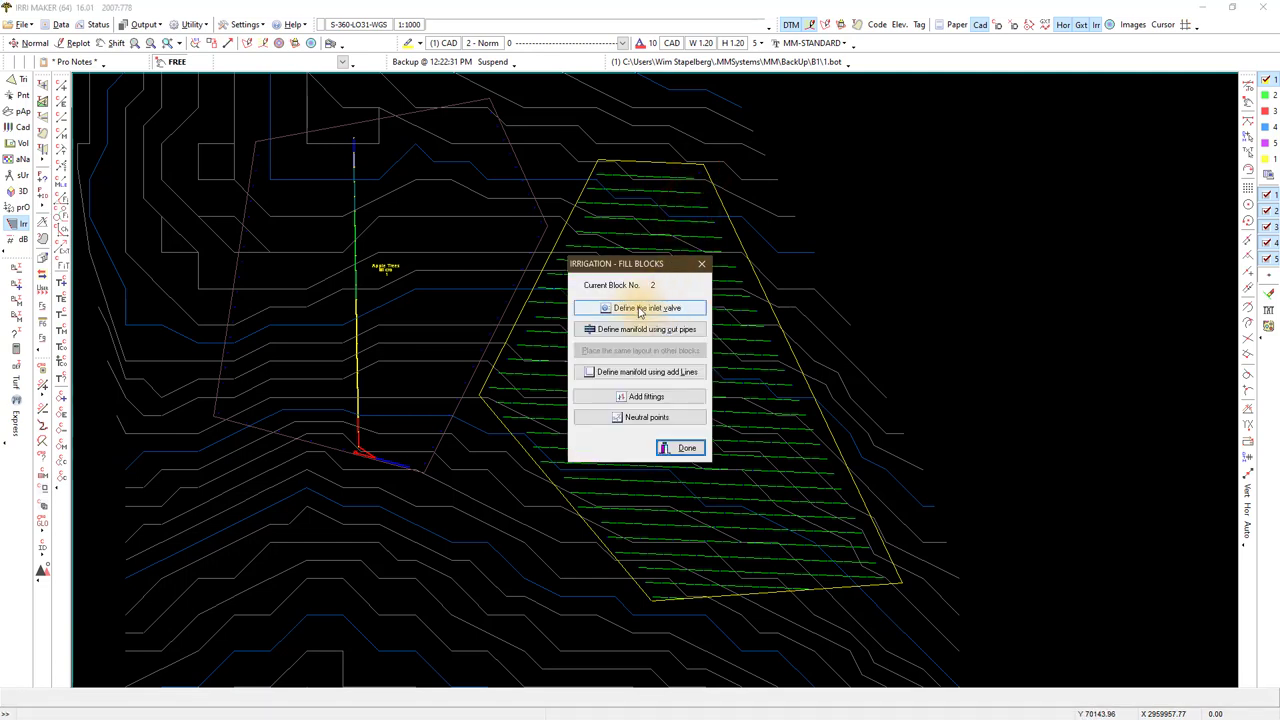
click(640, 308)
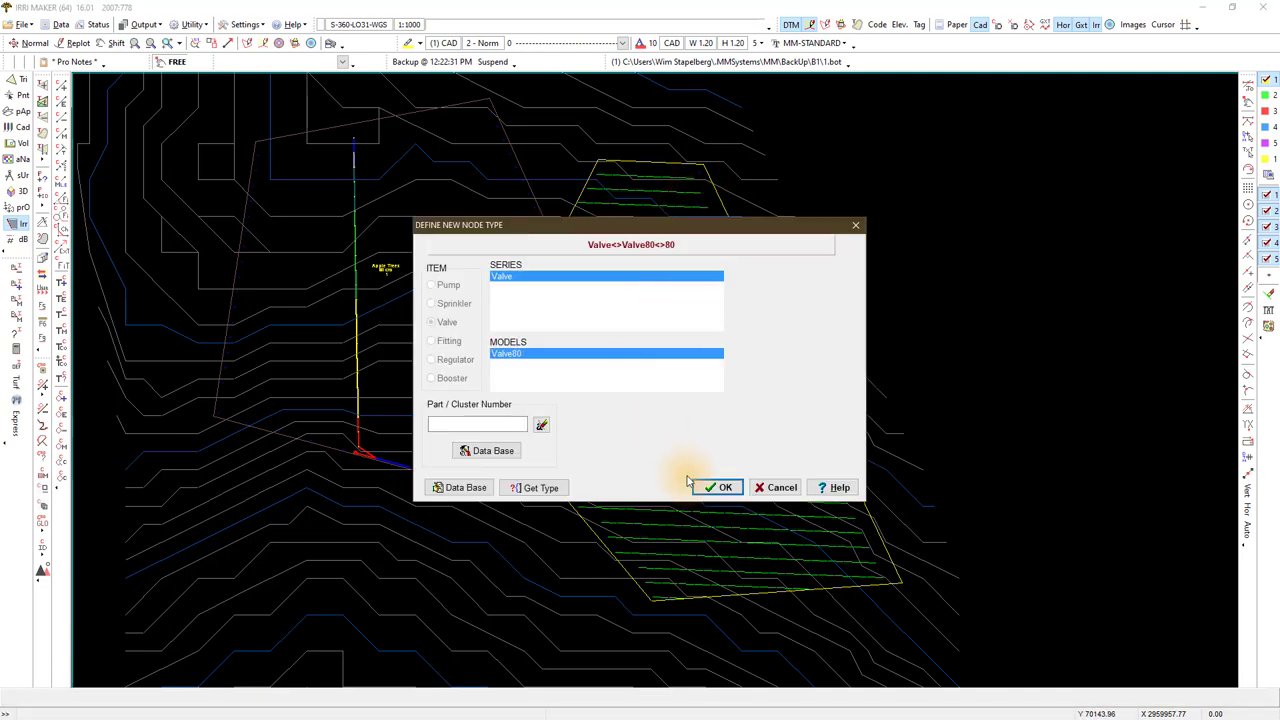
click(712, 487)
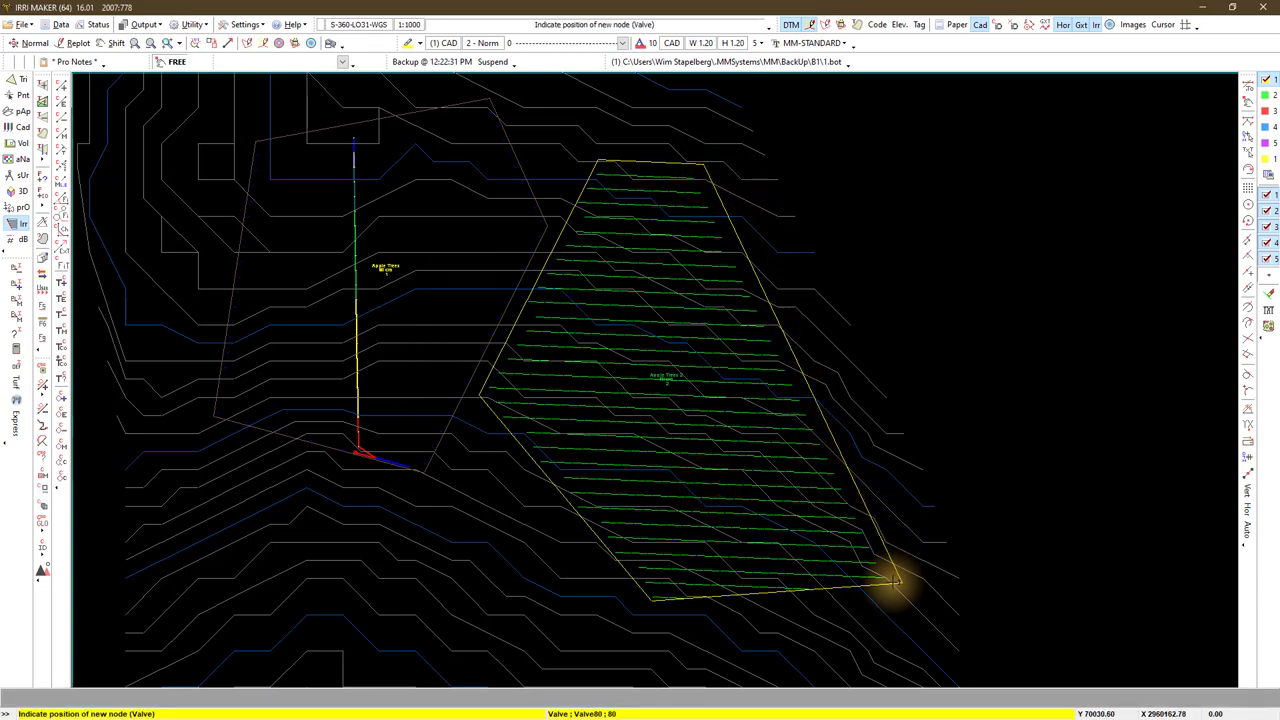
click(895, 578)
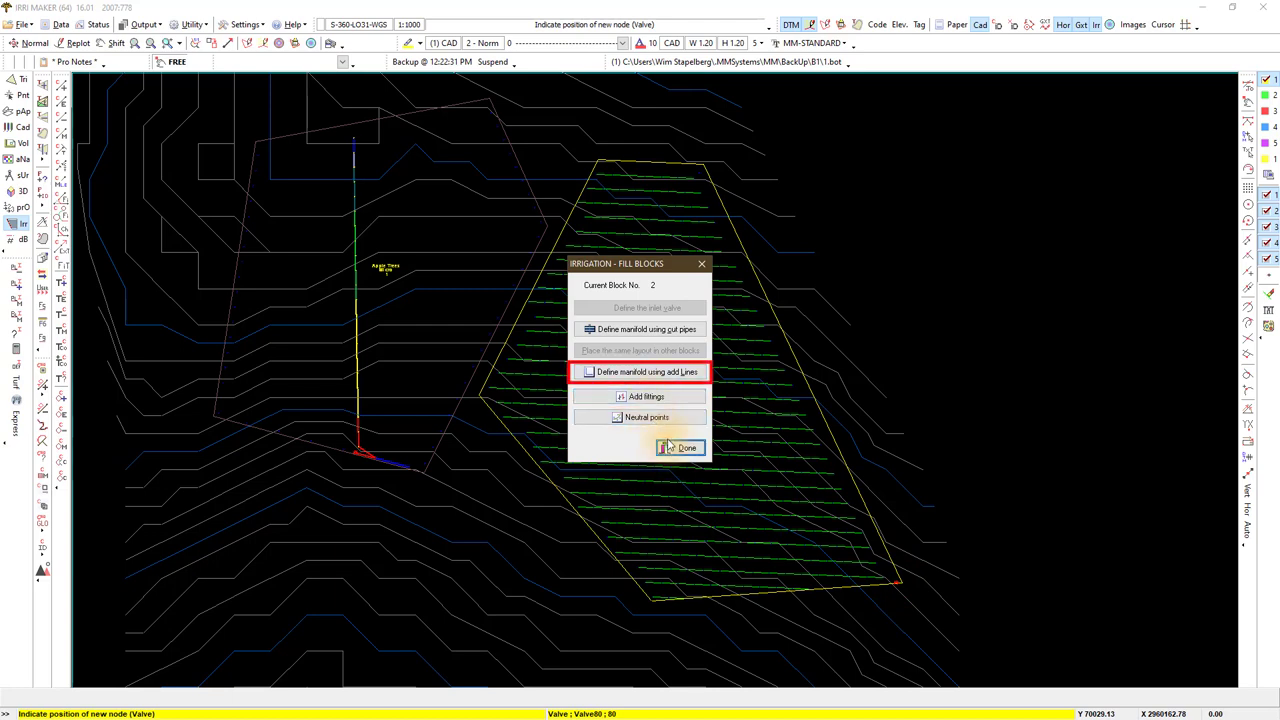
click(680, 448)
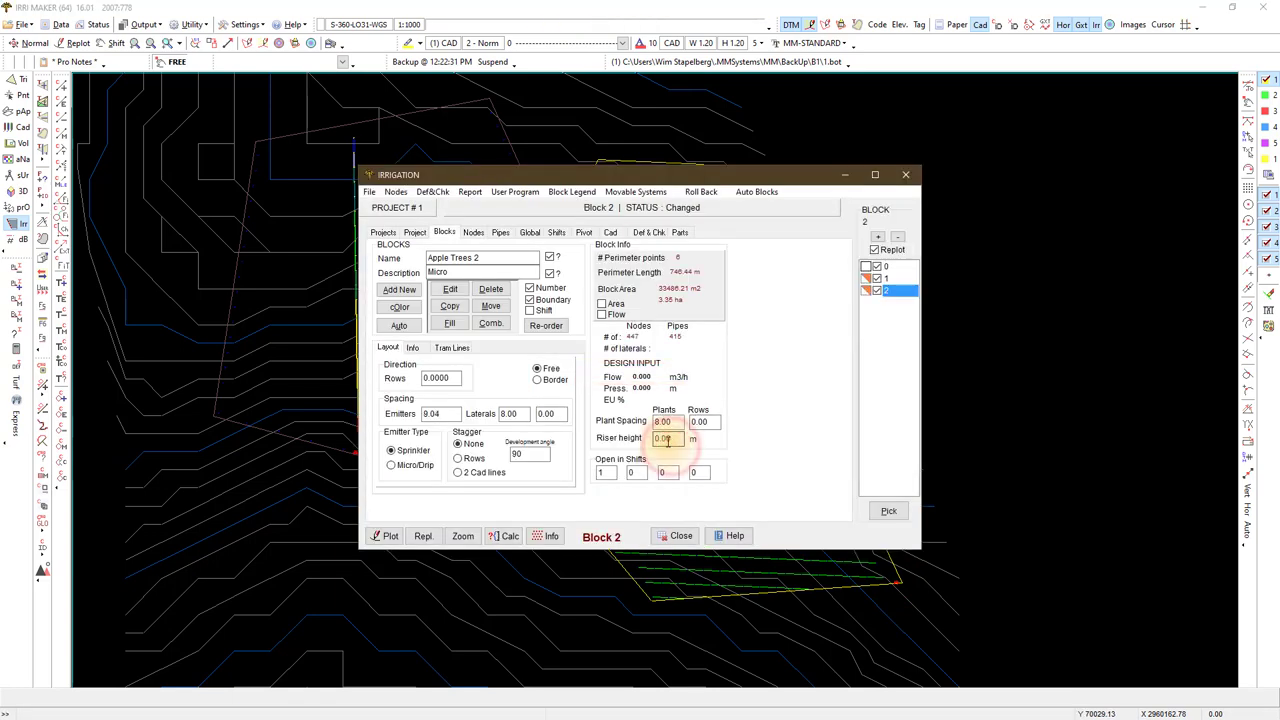
- Draw a PVC-U SABS 966 manifold from Block 2's bottom-right corner to its top corner
click(503, 232)
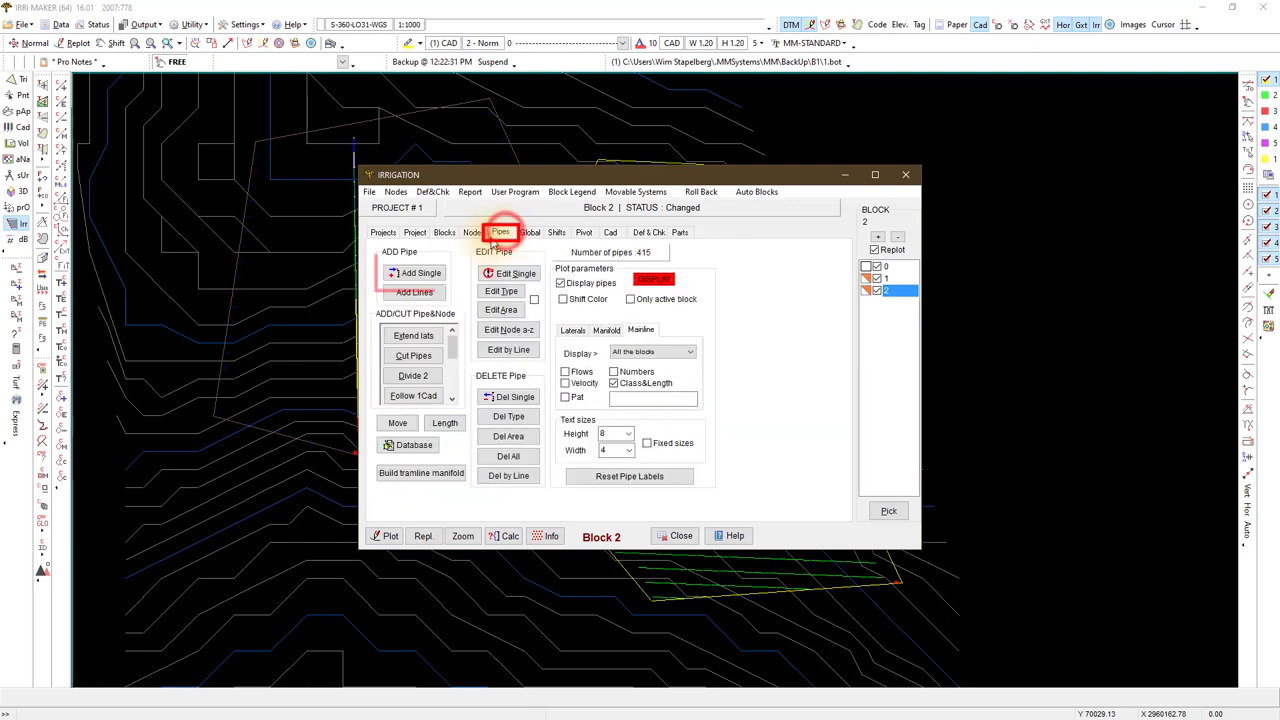
click(422, 274)
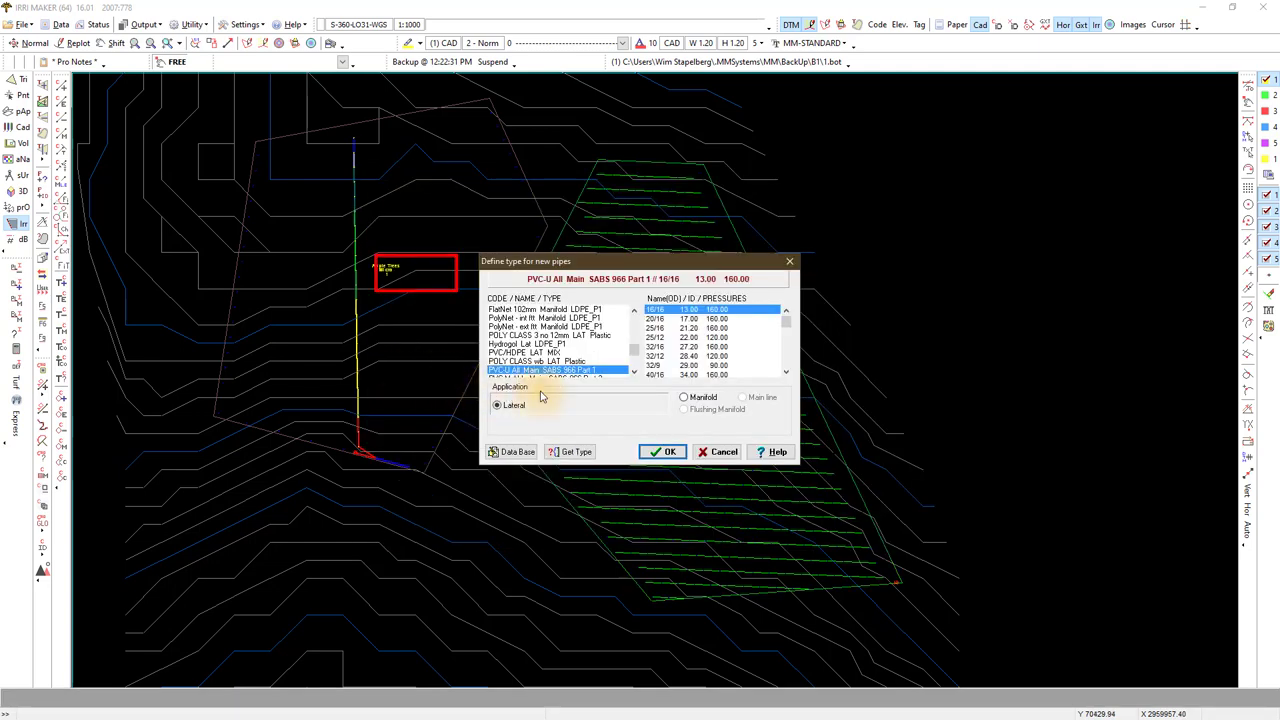
click(686, 398)
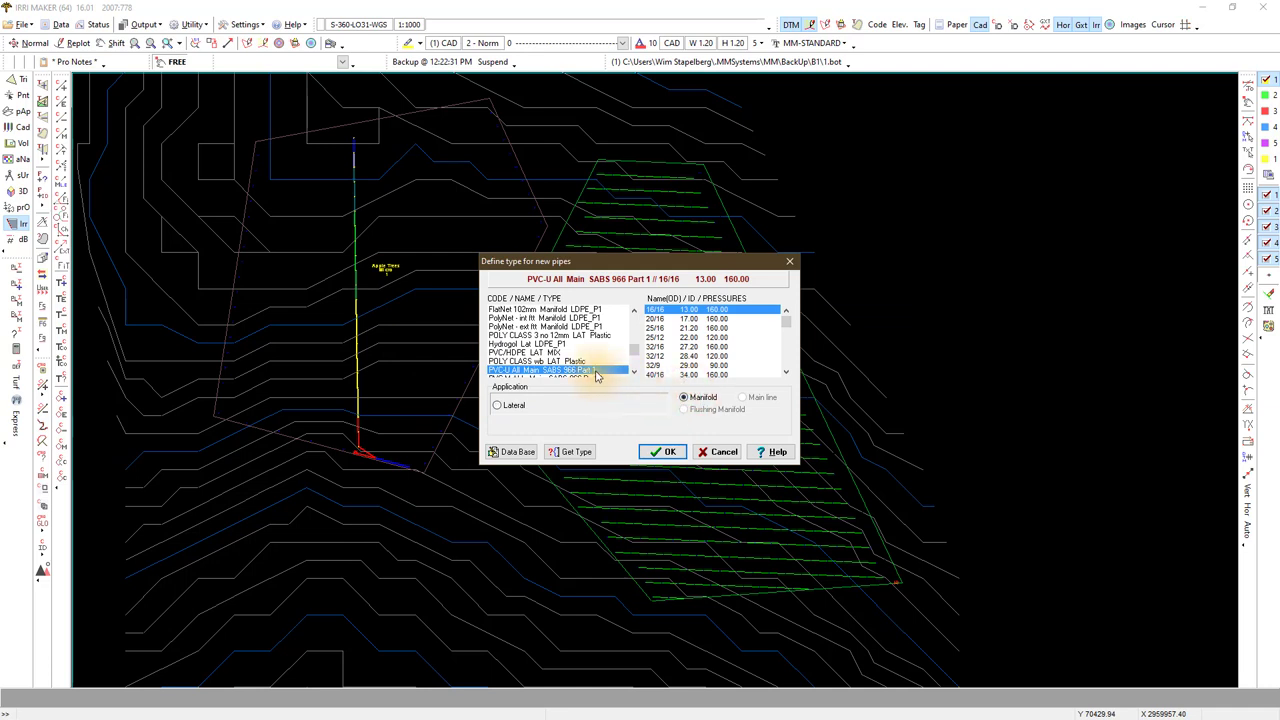
click(669, 452)
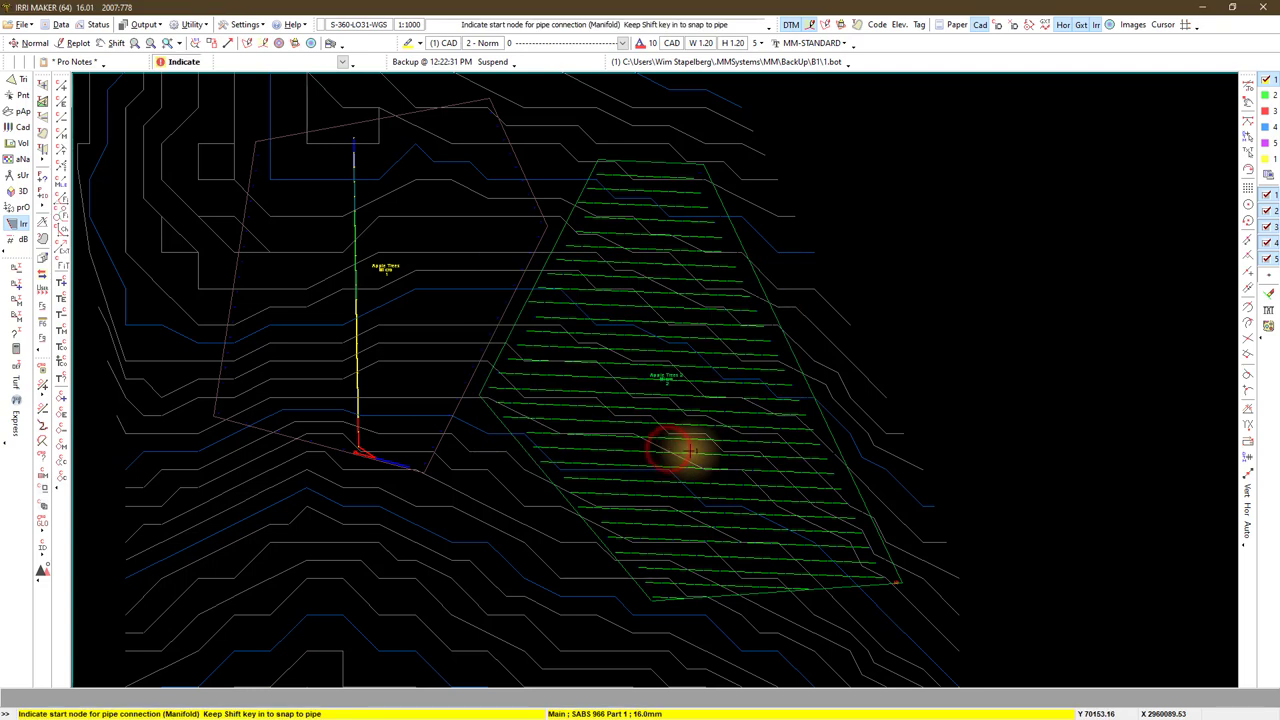
click(896, 582)
click(699, 172)
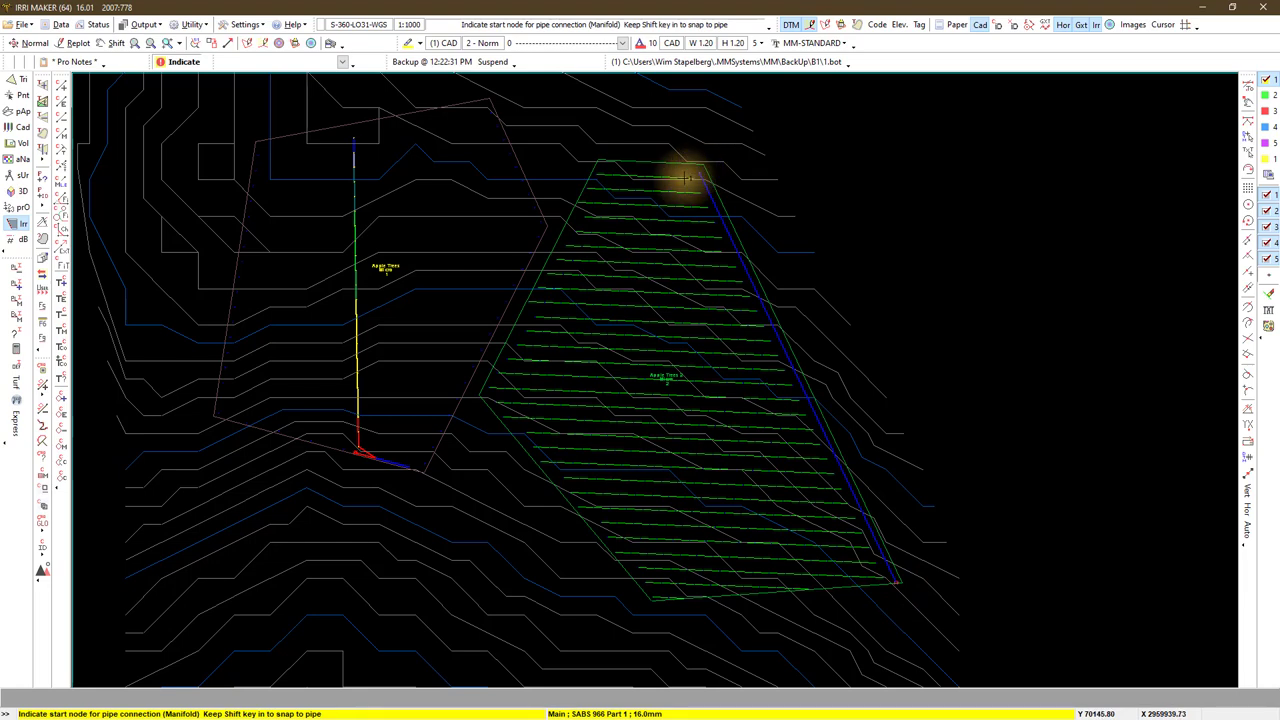
- Extend Block 2's laterals to the right-edge manifold using Grommet fittings
right_click(686, 178)
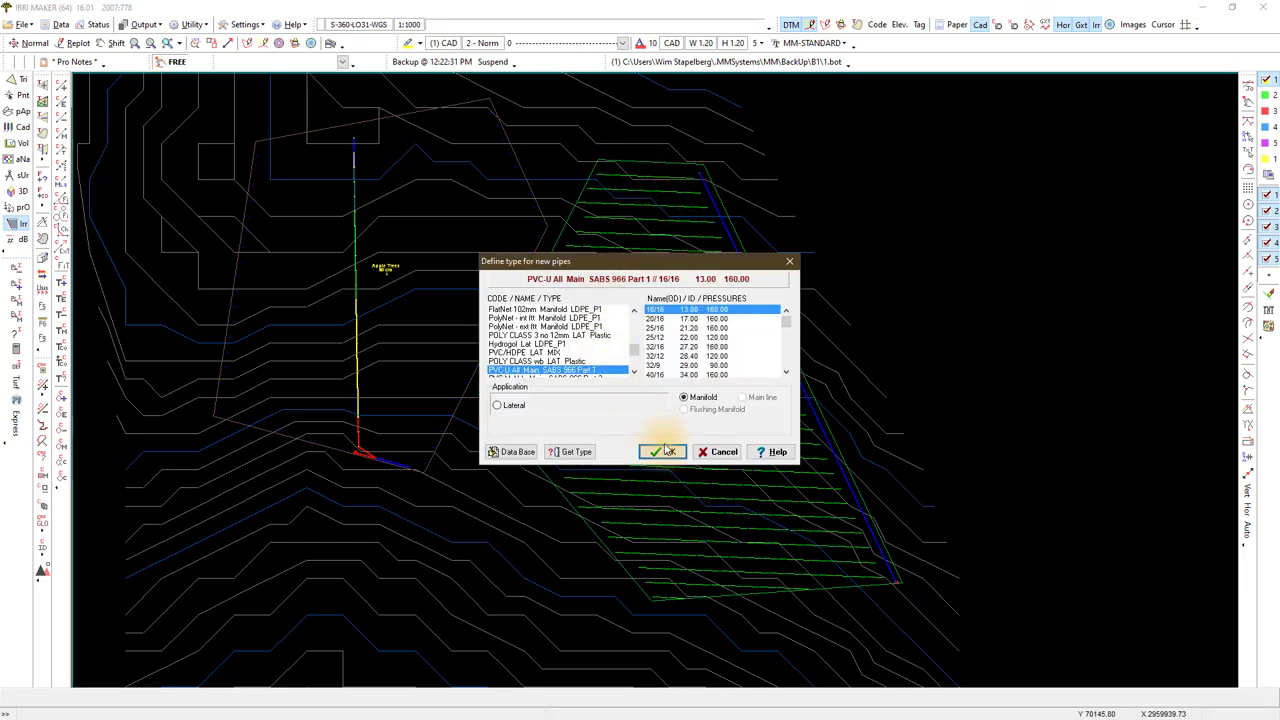
click(720, 451)
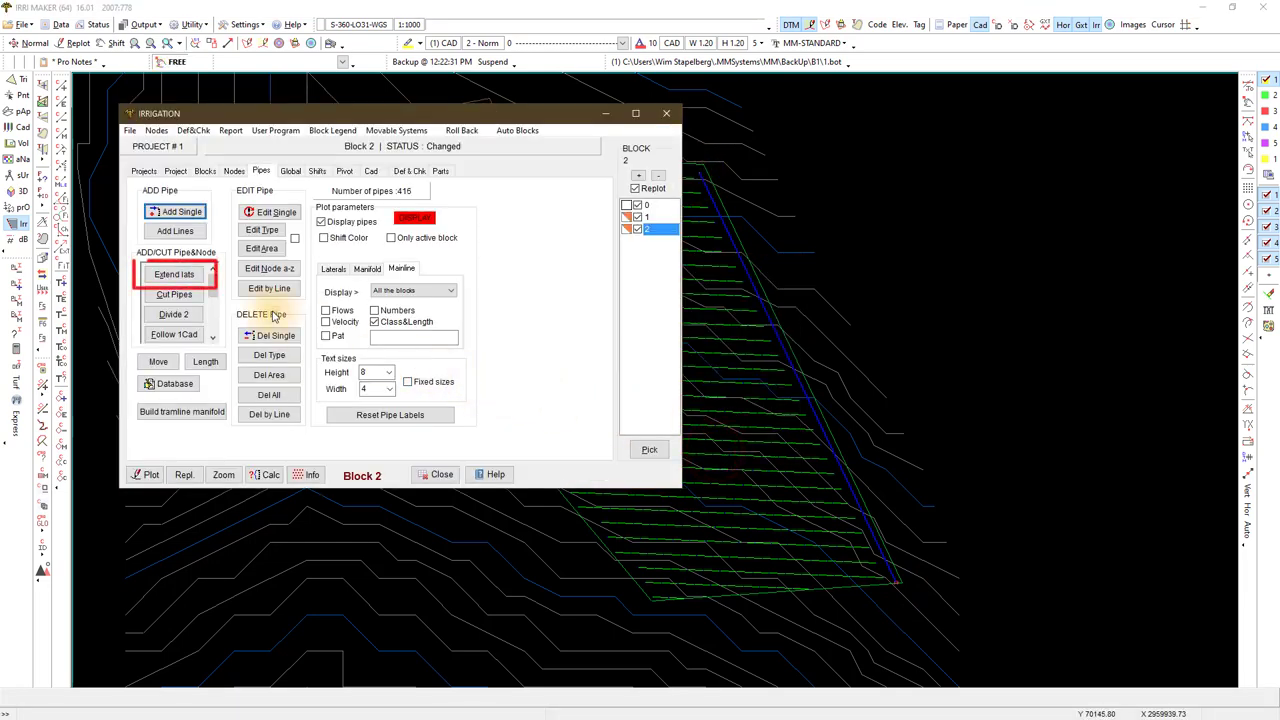
click(172, 277)
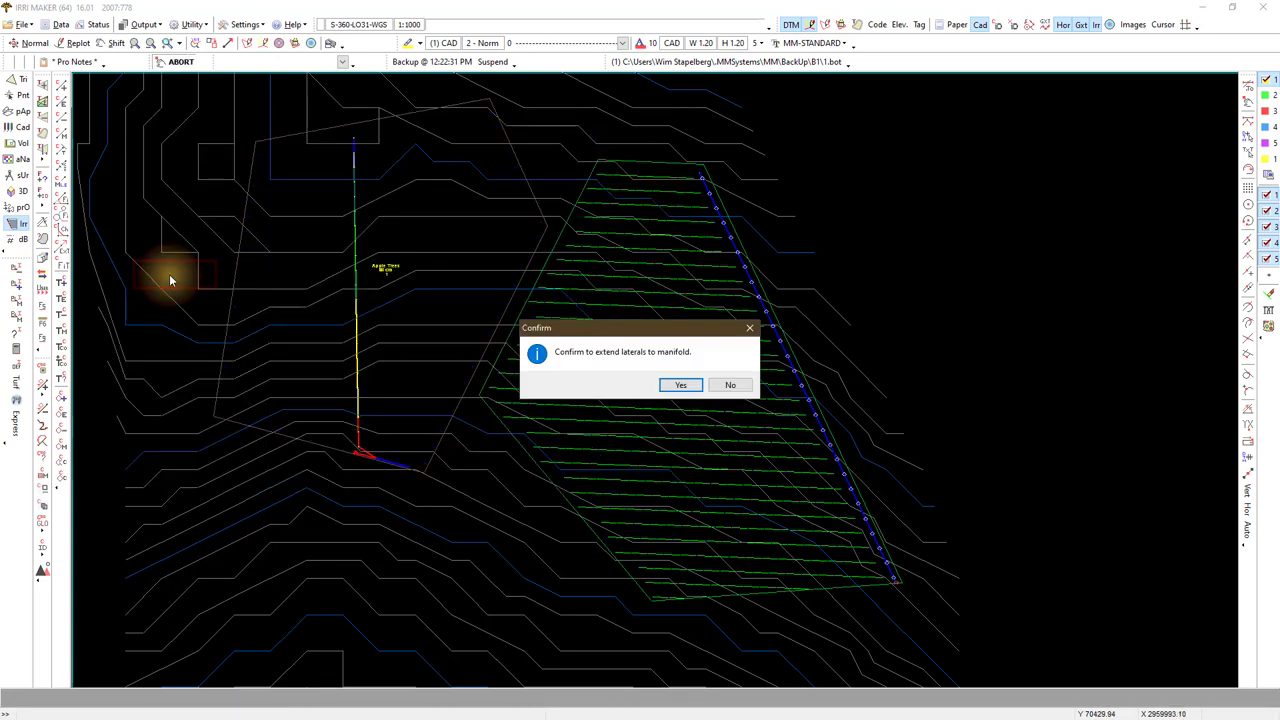
click(689, 385)
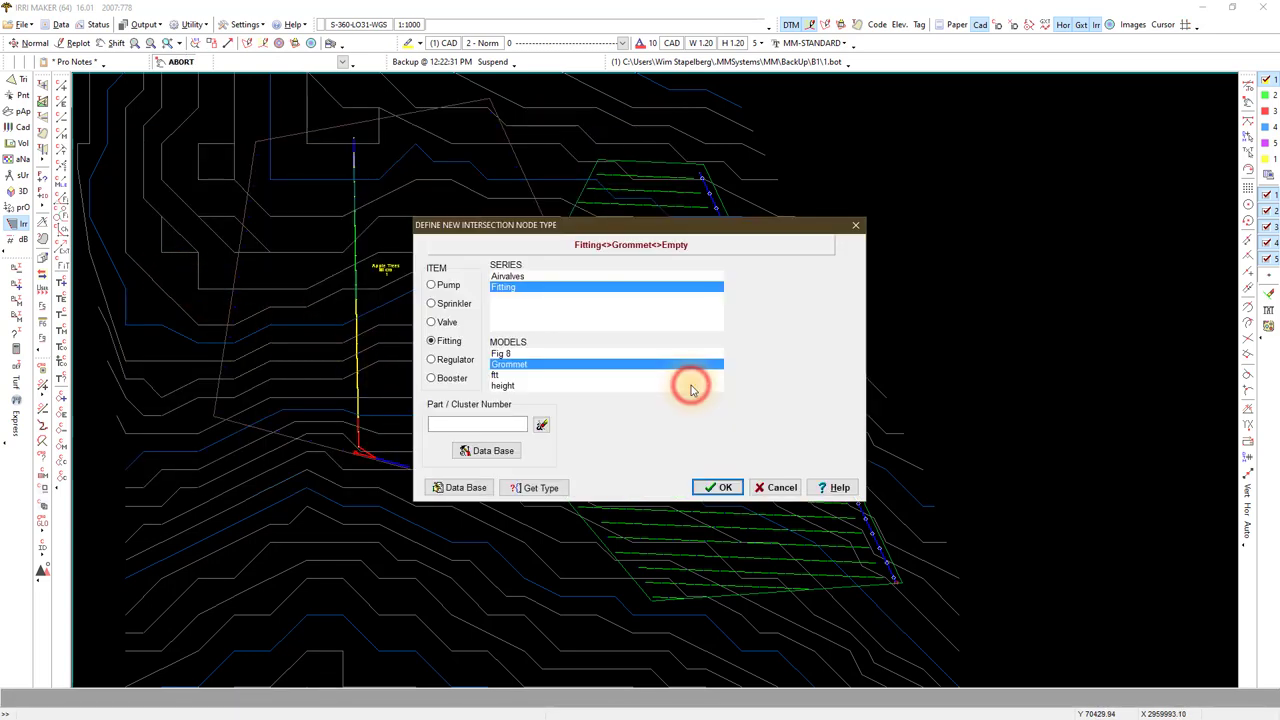
click(731, 488)
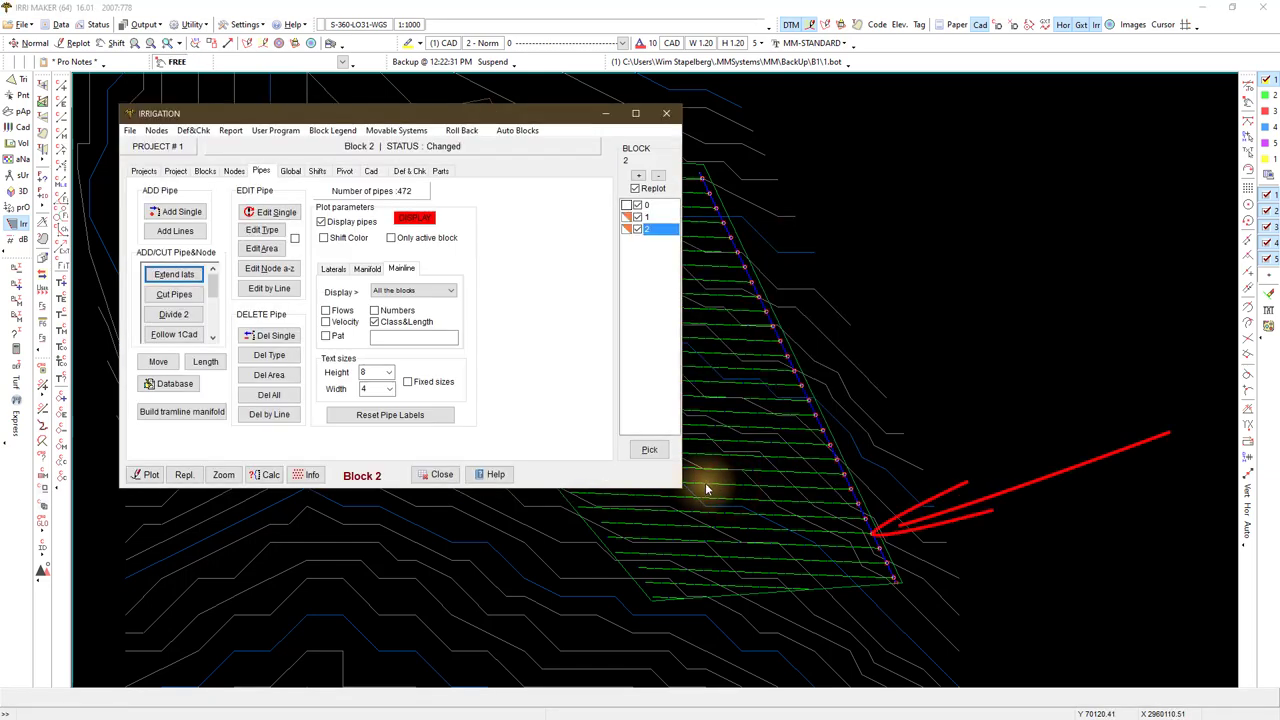
- Draw a second manifold along Block 2's bottom edge from the bottom-right to lower-left corner
click(180, 212)
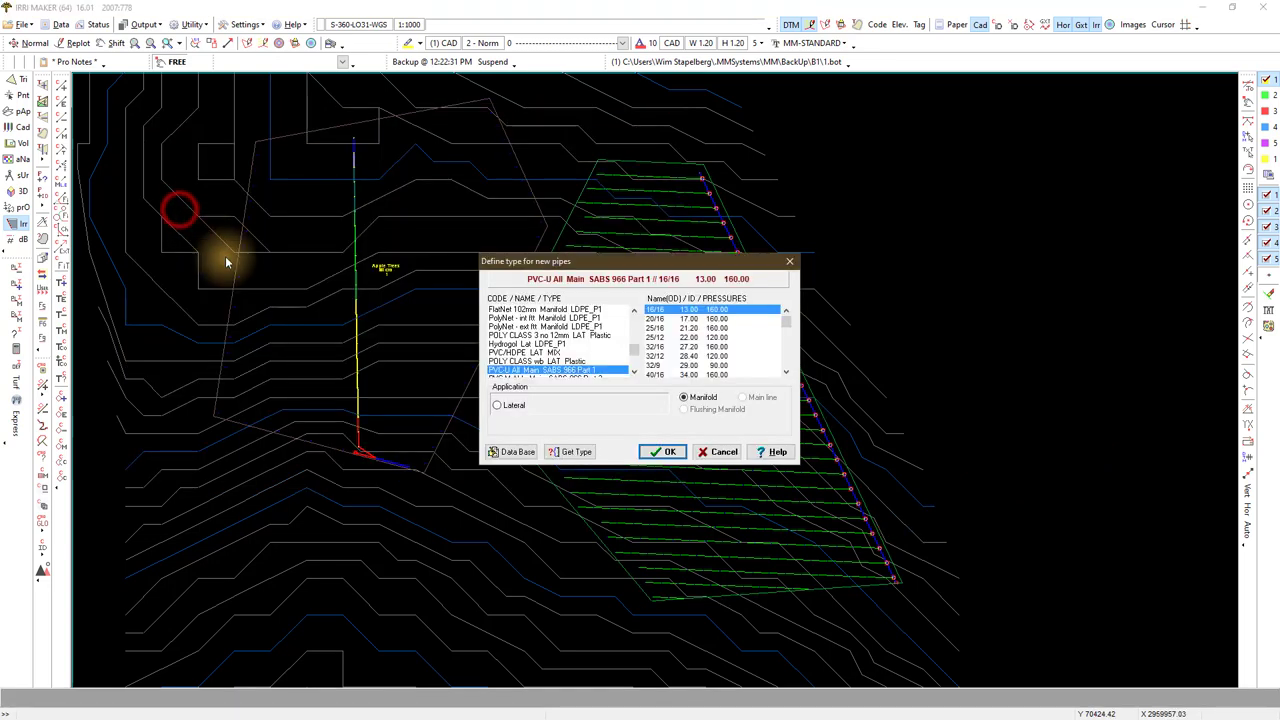
click(665, 453)
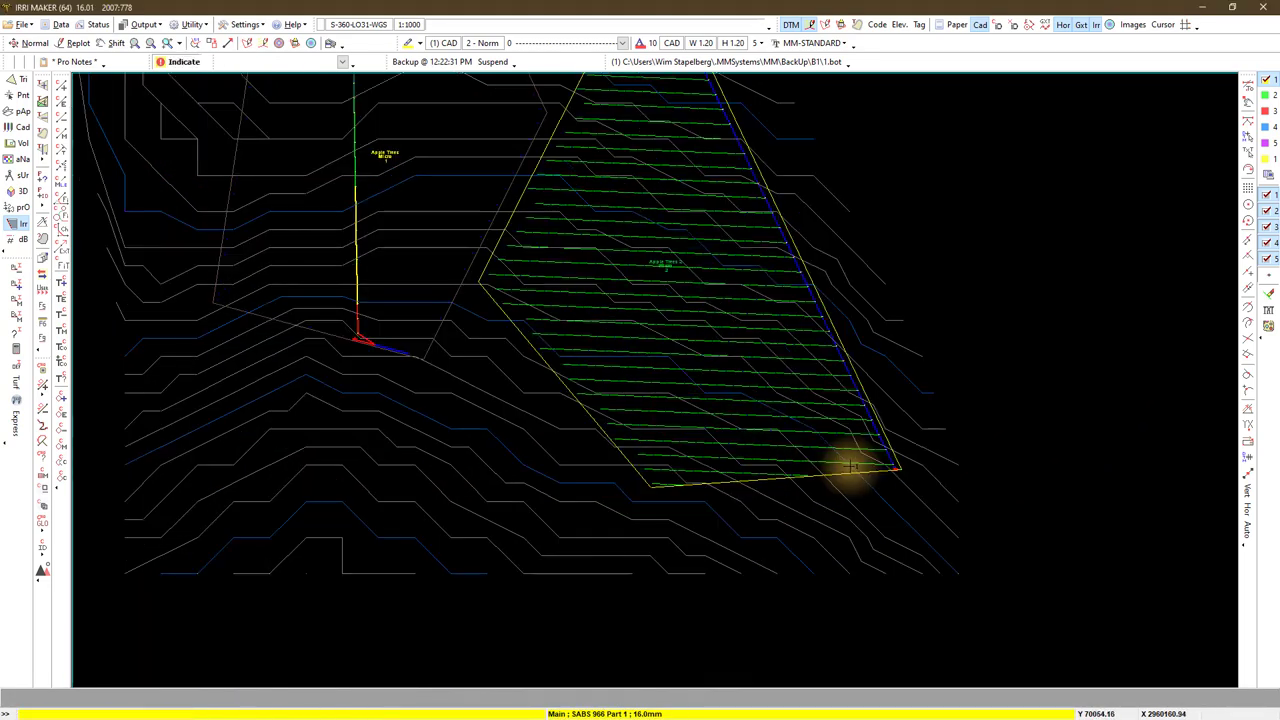
scroll(855, 462, up, 3)
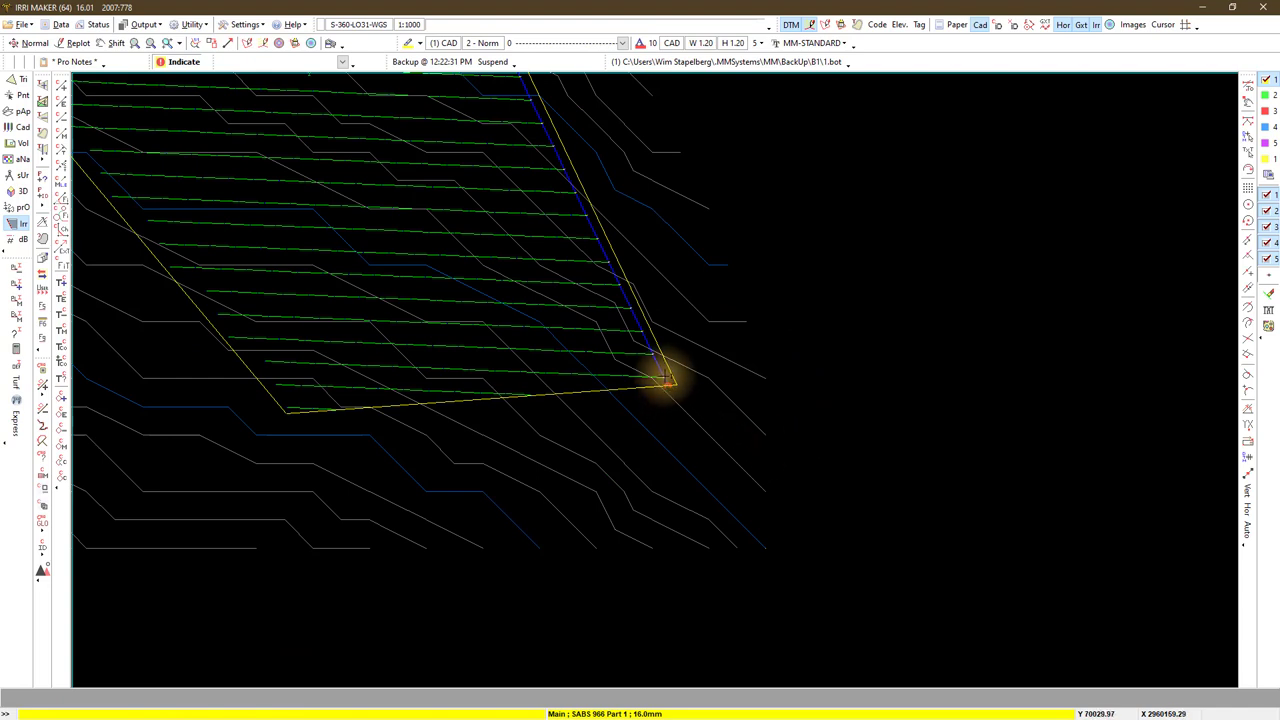
click(665, 378)
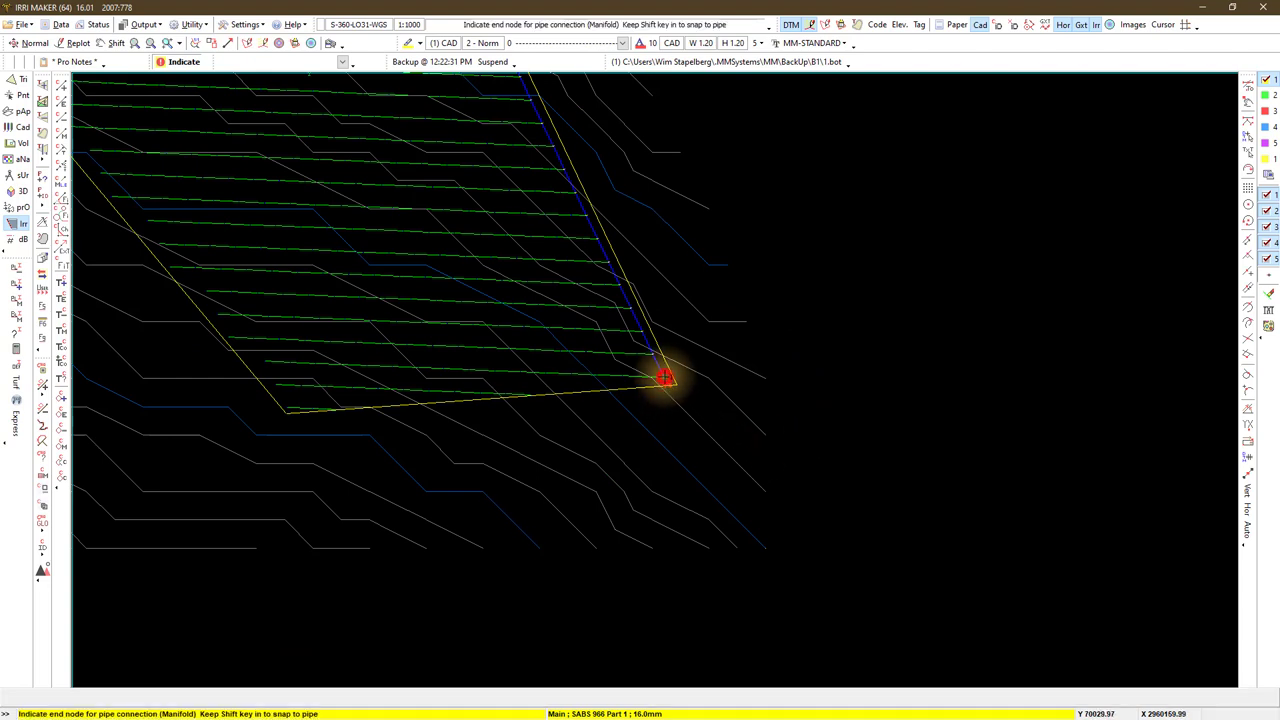
click(531, 394)
click(335, 408)
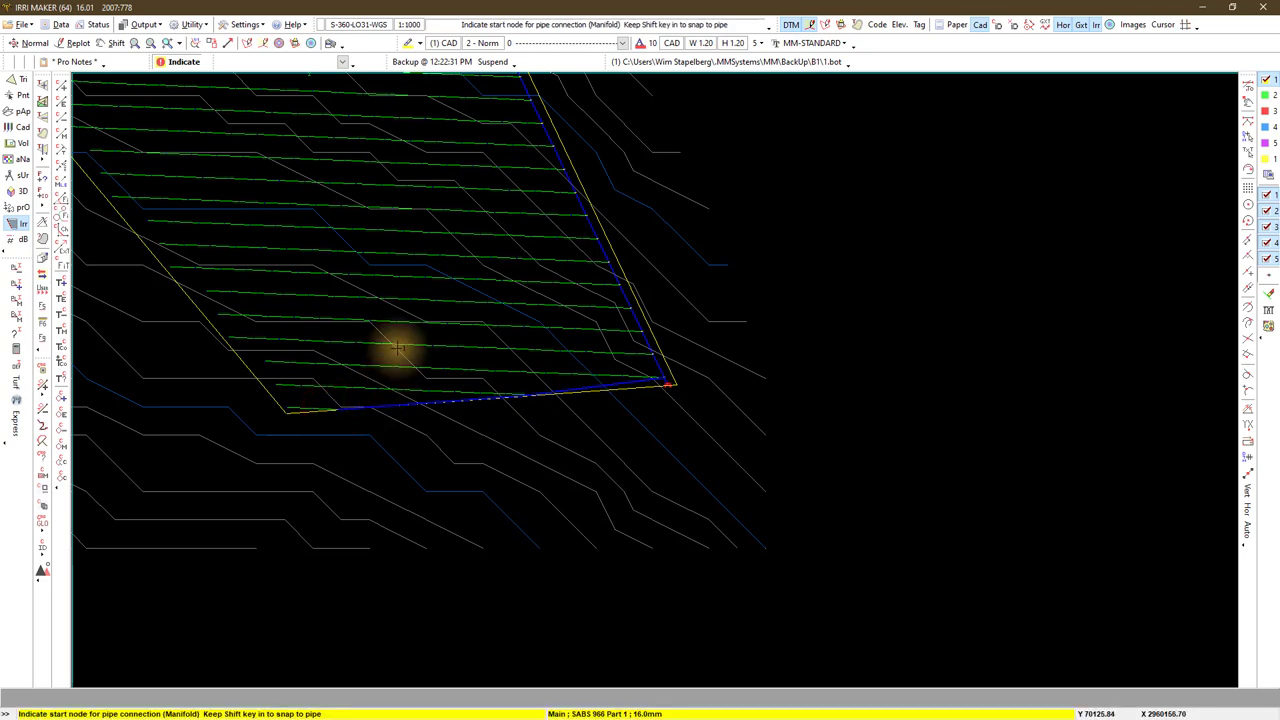
middle_click(466, 294)
scroll(650, 378, down, 1)
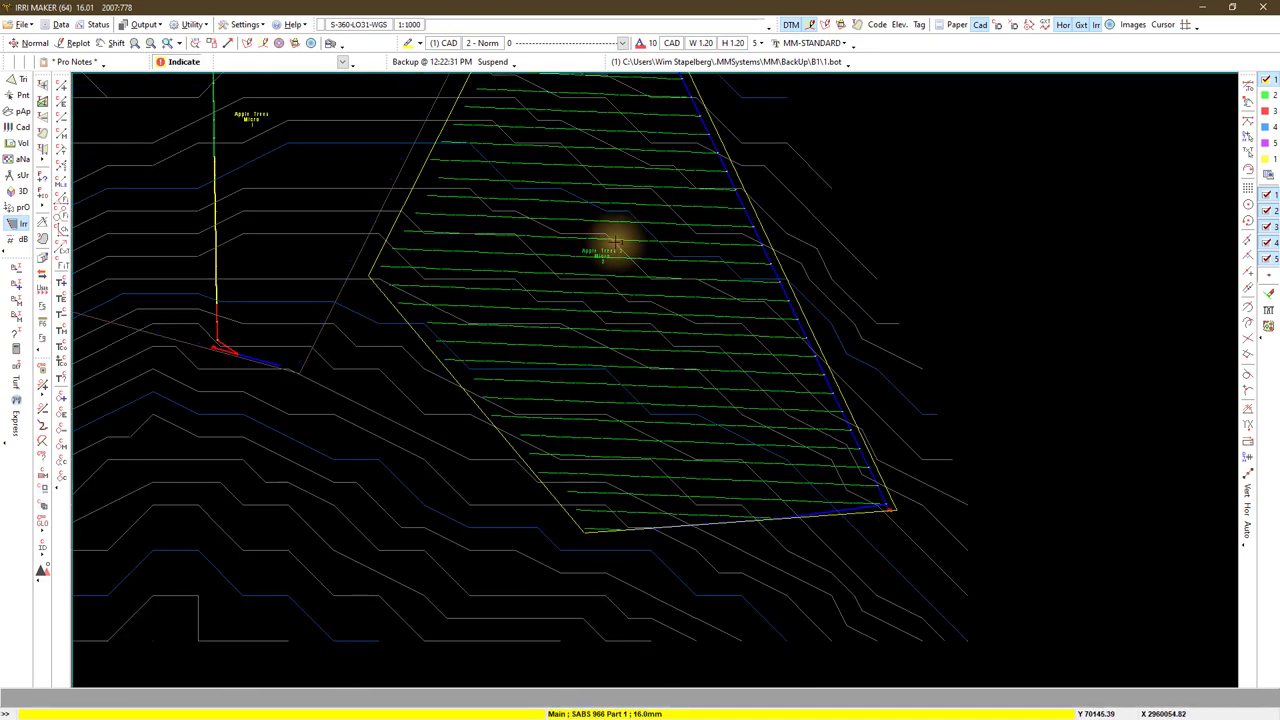
middle_drag(606, 229, 586, 357)
middle_drag(603, 455, 590, 425)
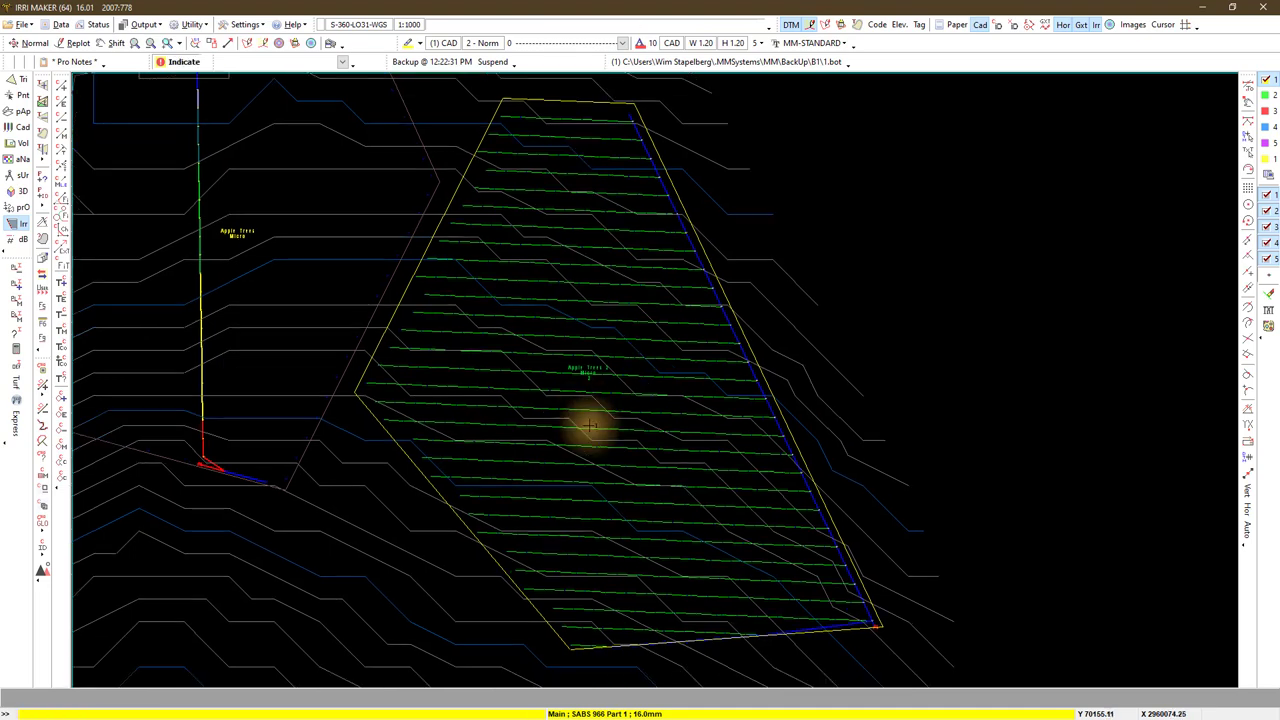
click(588, 420)
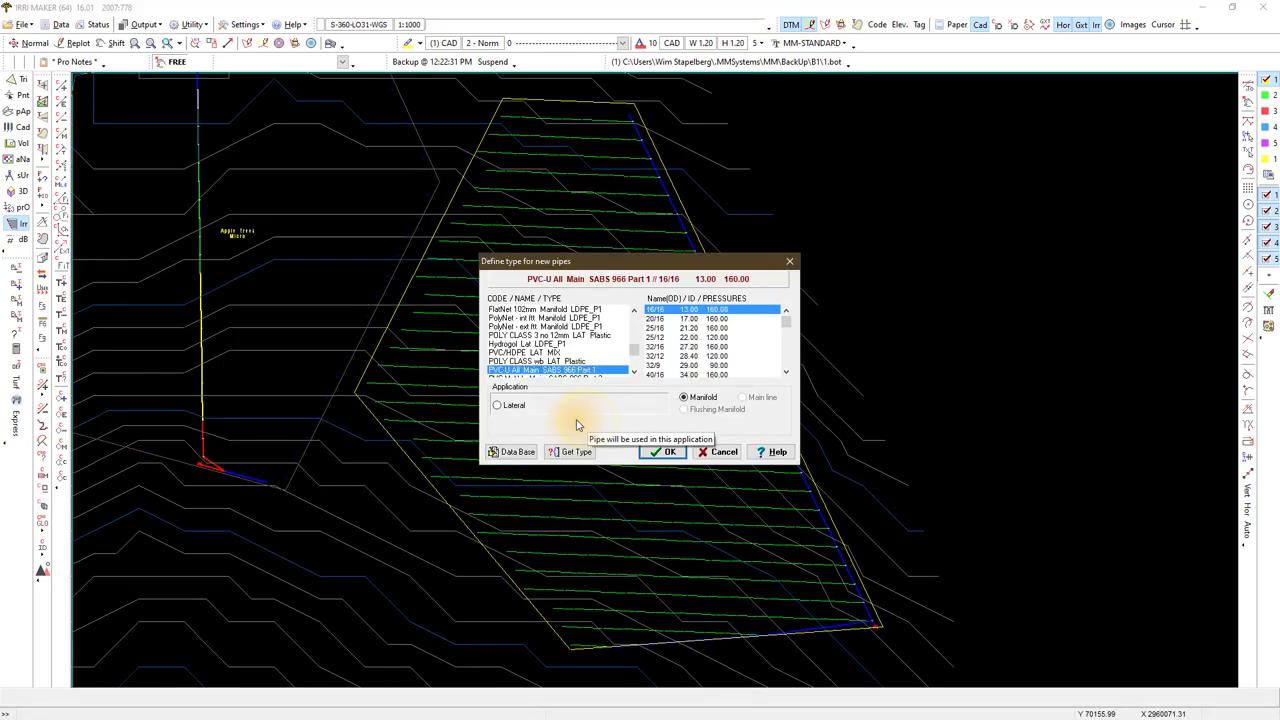
- Delete the node at Block 2's top corner together with its connected pipe
click(670, 452)
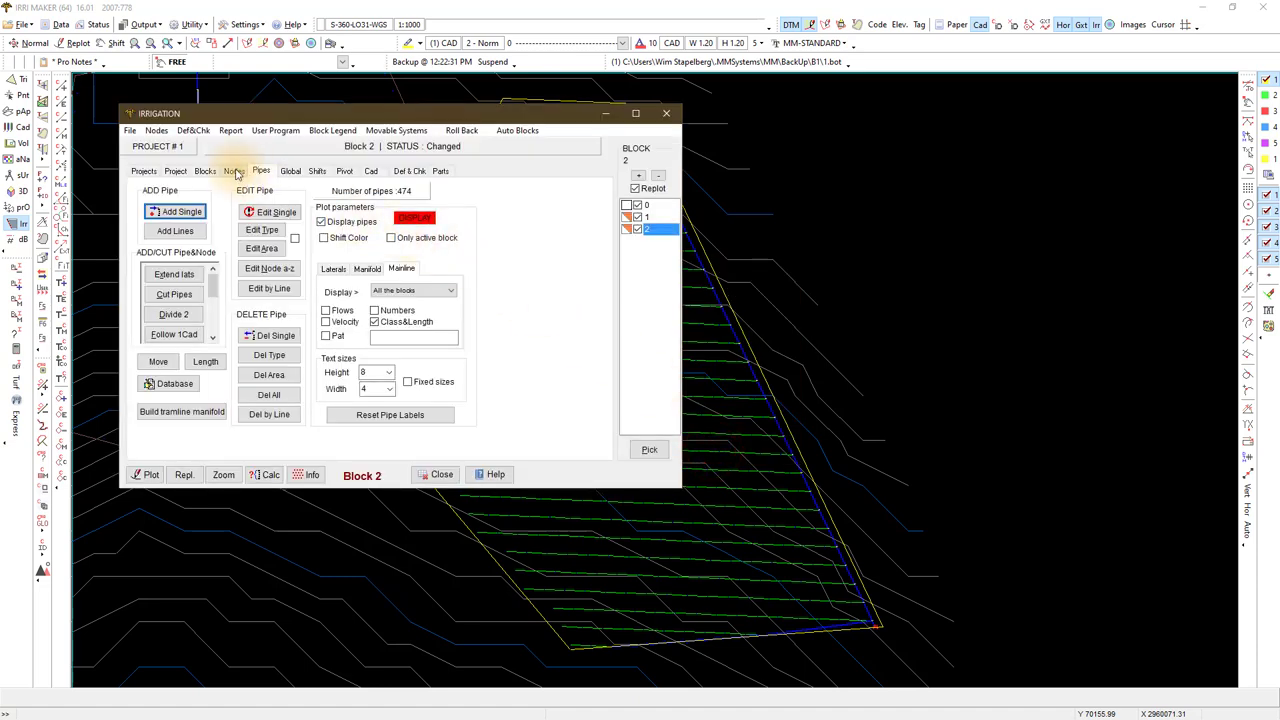
click(234, 172)
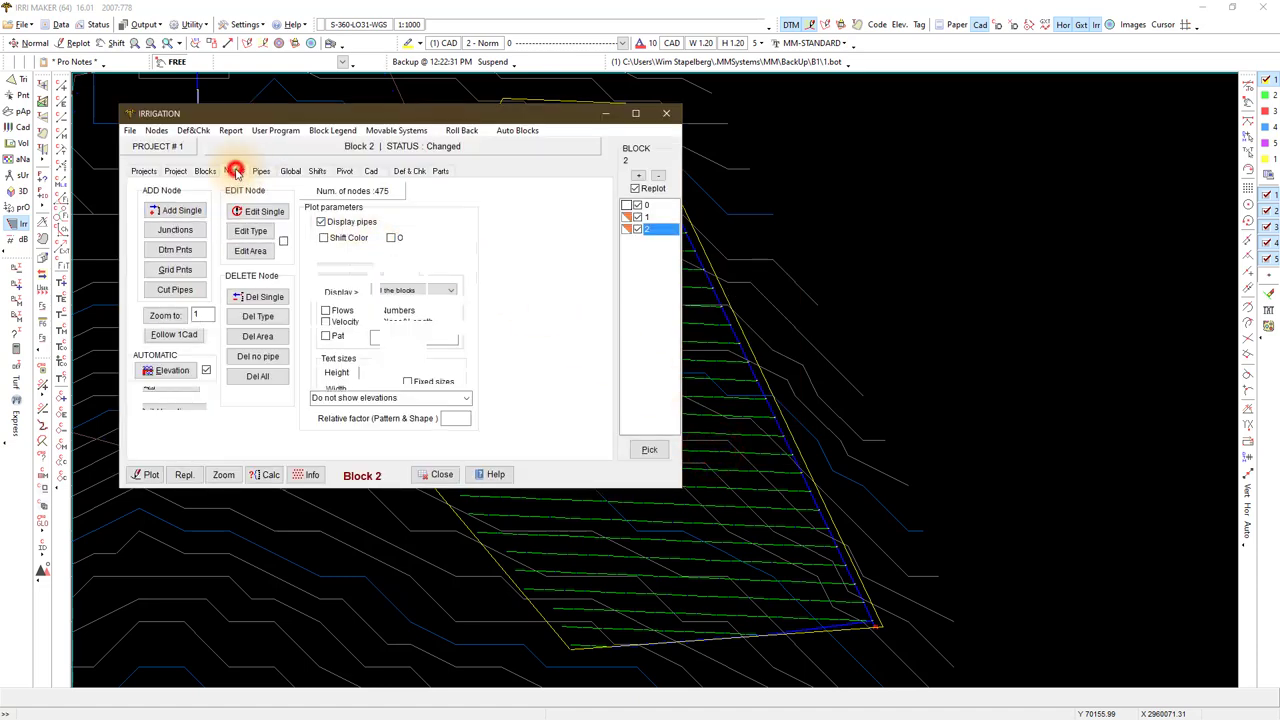
click(261, 297)
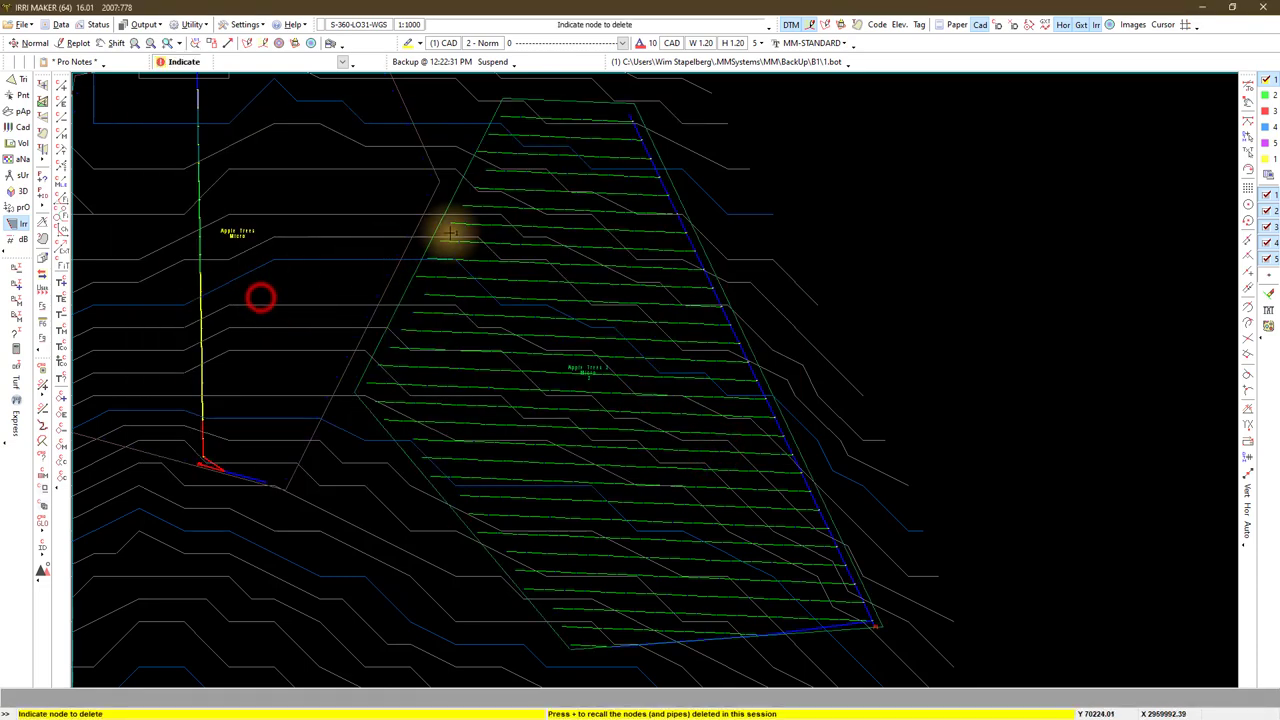
click(628, 118)
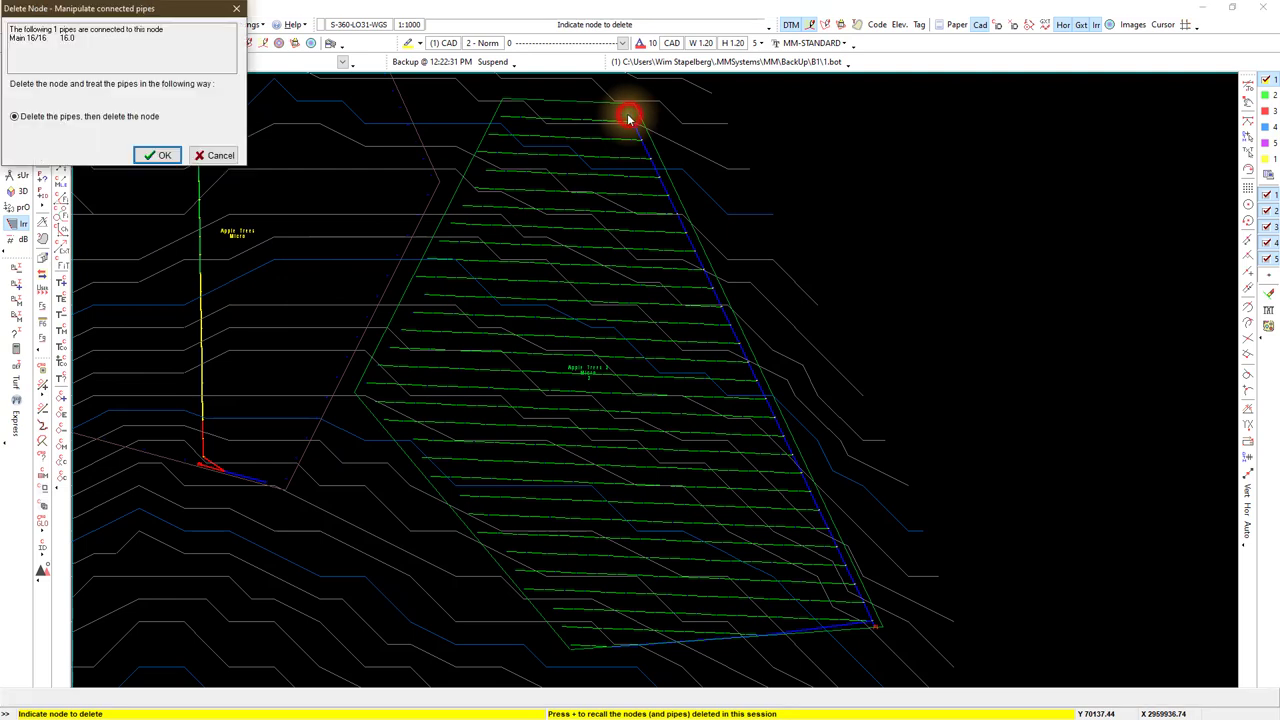
click(152, 155)
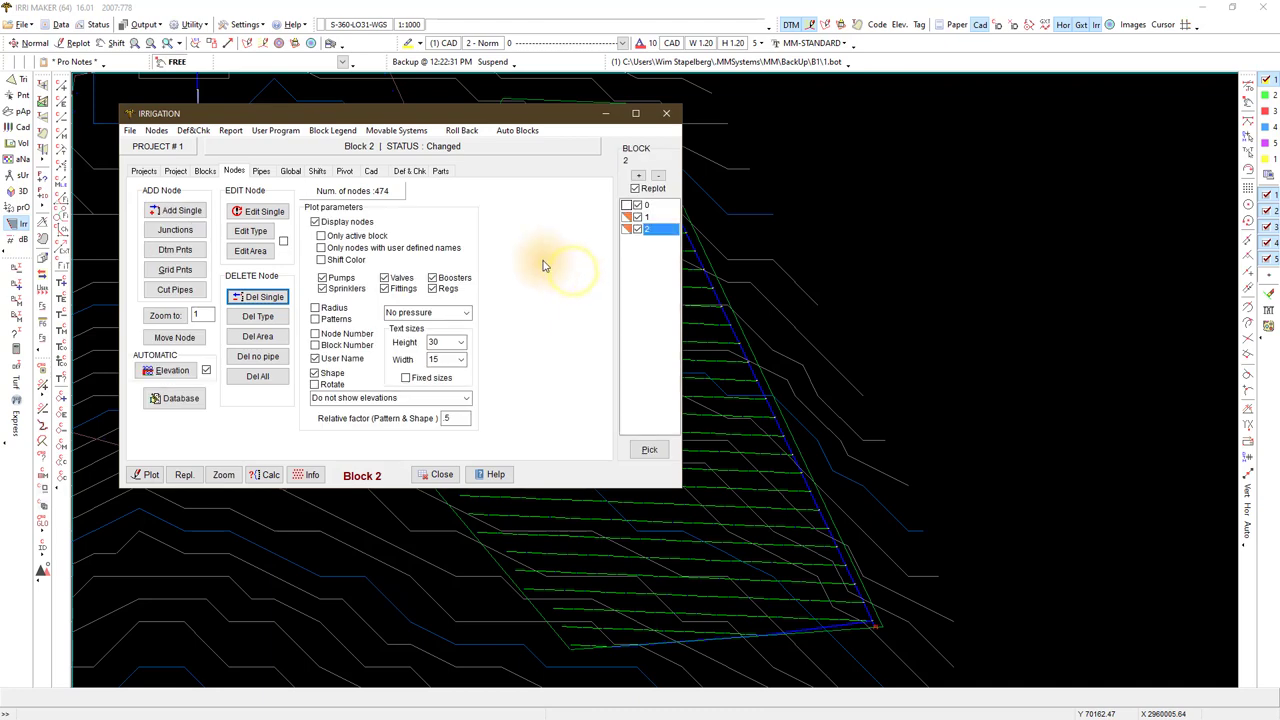
- Trace Block 2's flow path in red through its manifold and laterals
click(290, 172)
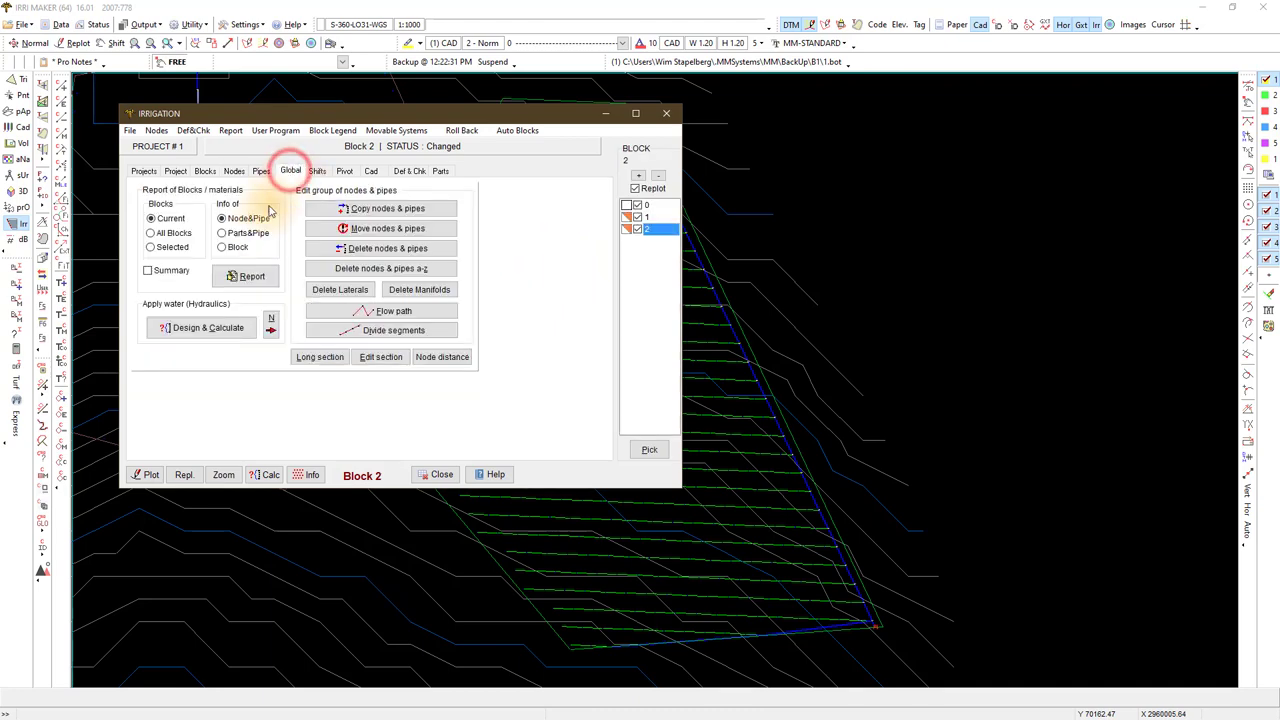
click(330, 311)
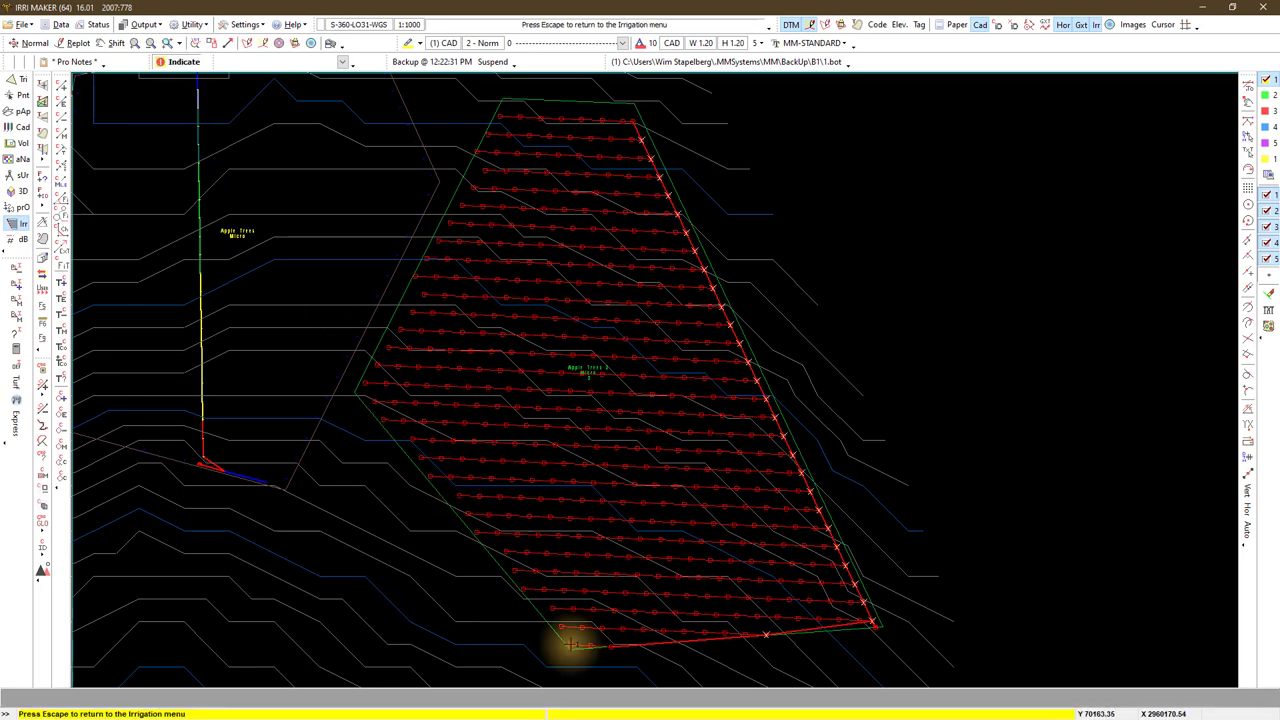
key(Escape)
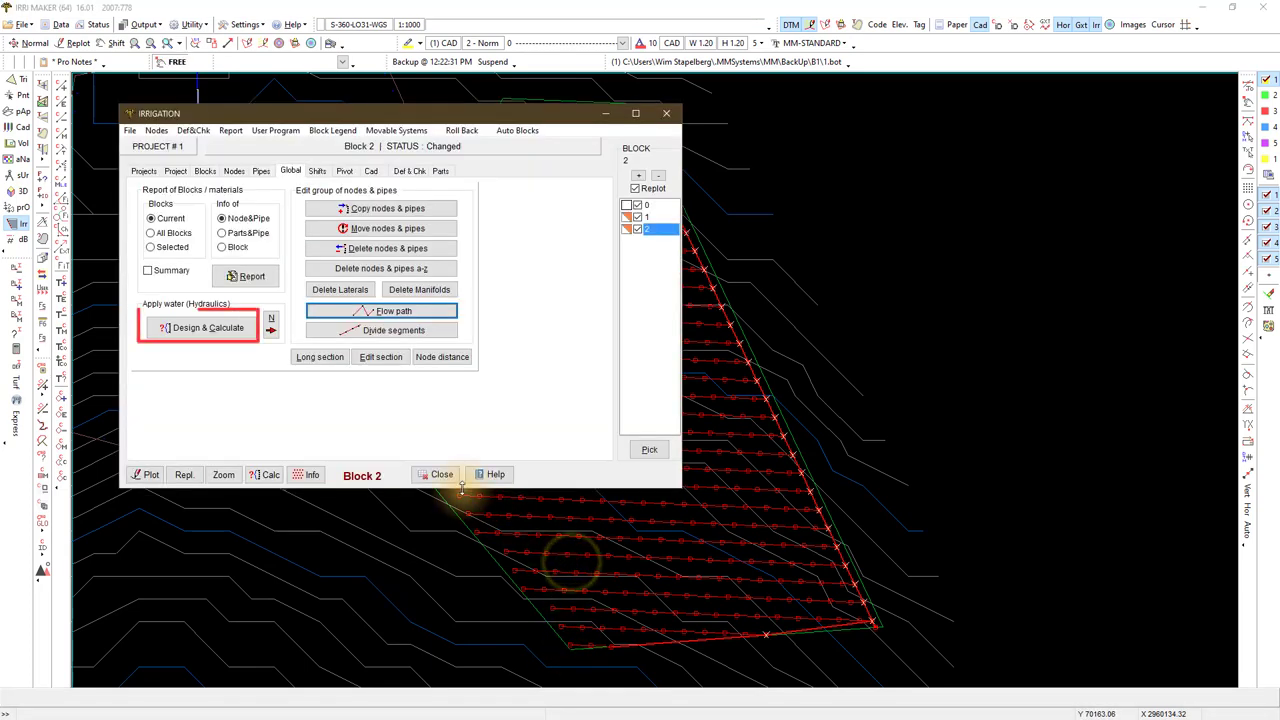
- Allow up to 2 lateral pipe sizes and size the manifold together with the laterals
click(229, 327)
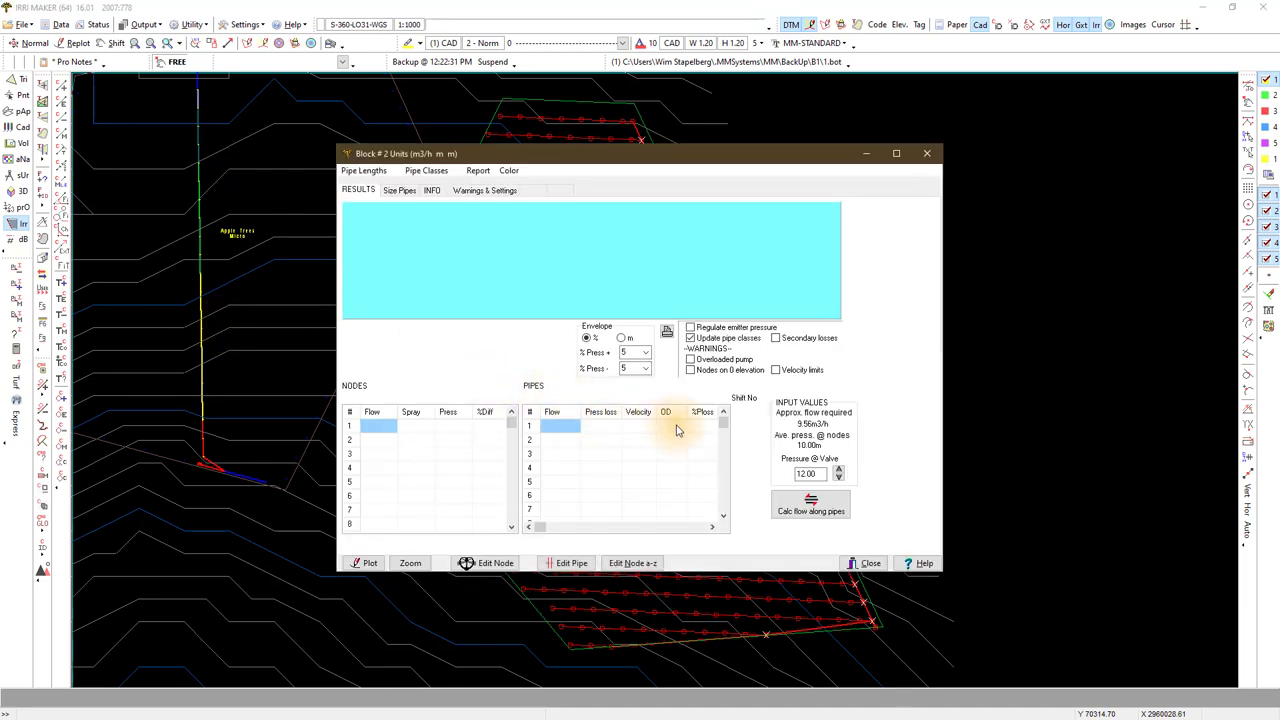
click(399, 190)
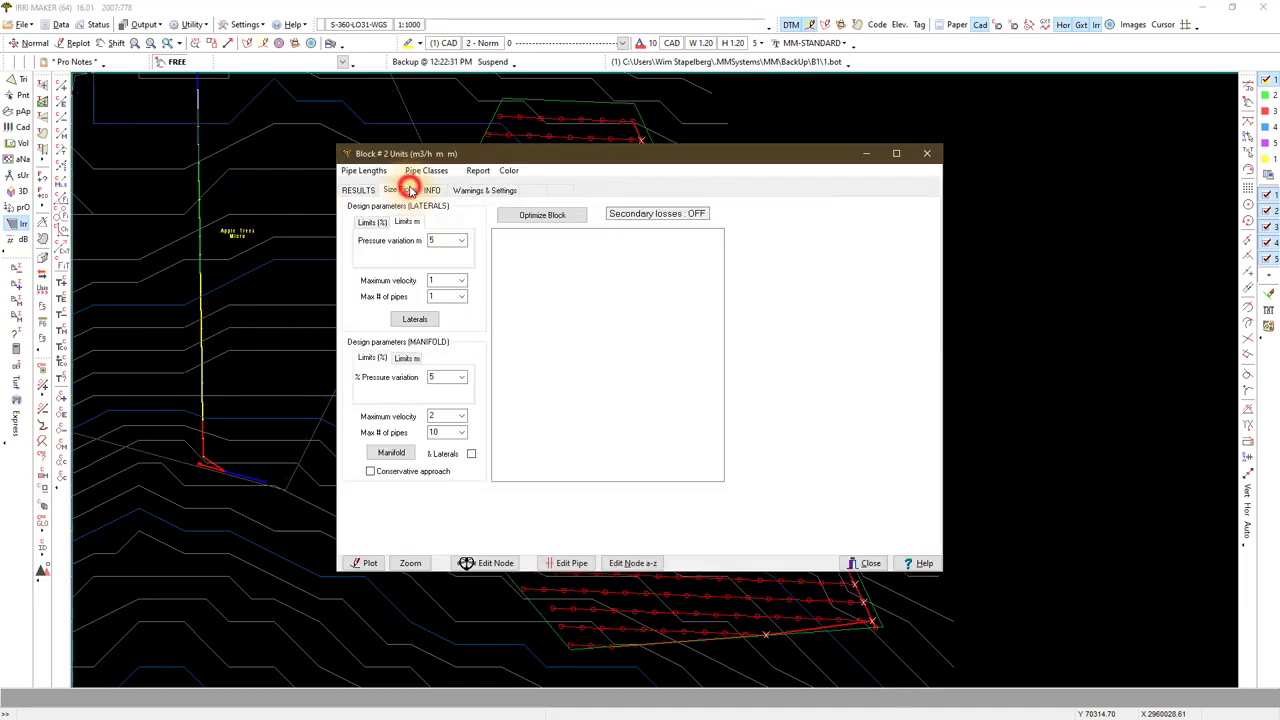
click(462, 297)
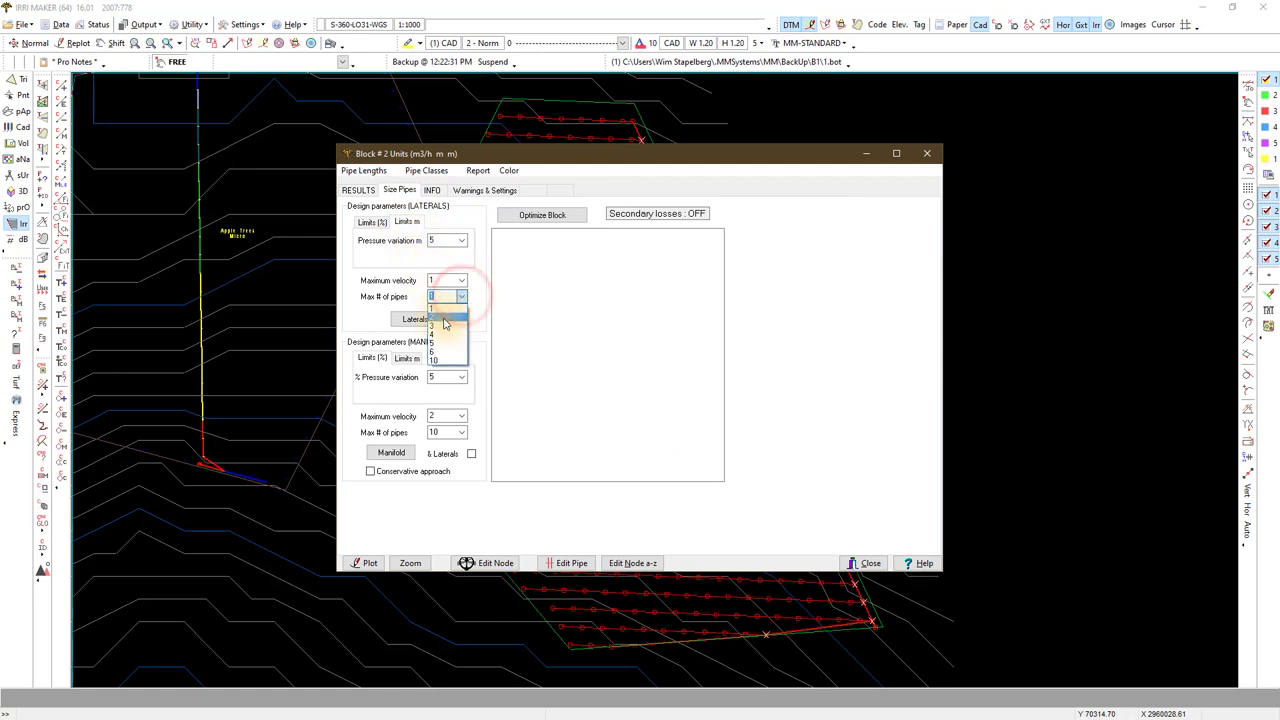
click(445, 318)
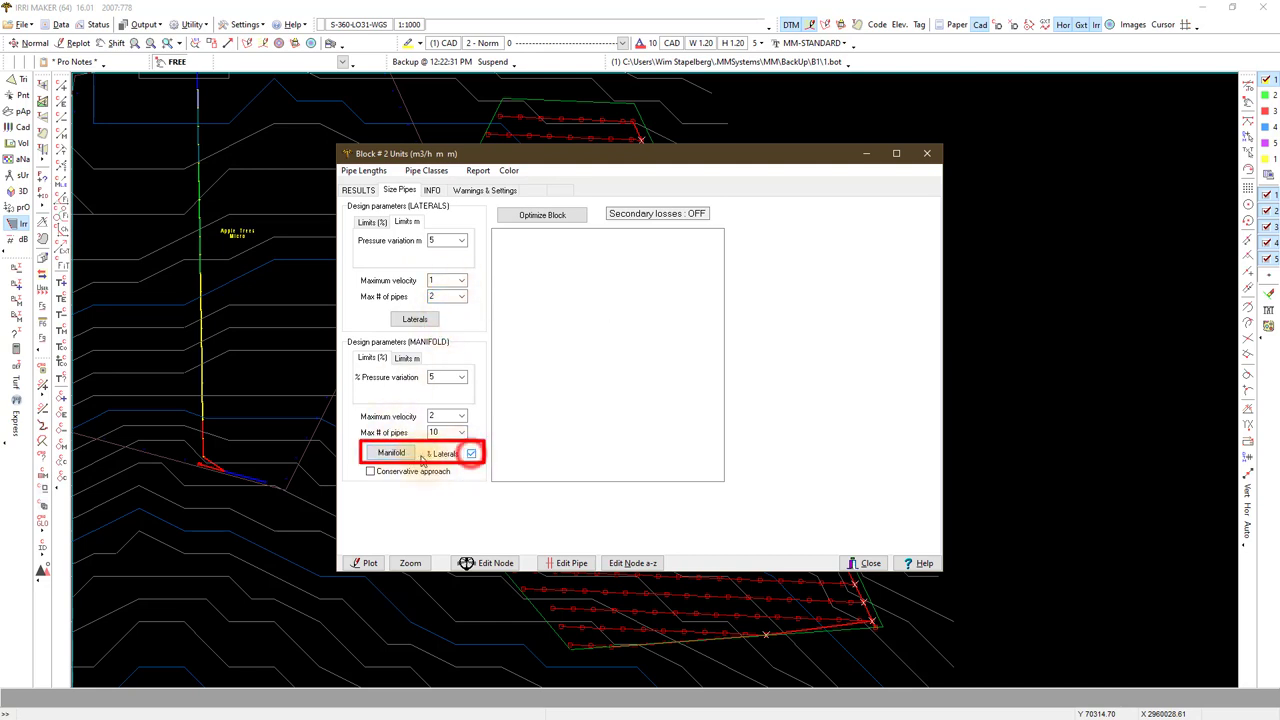
click(400, 453)
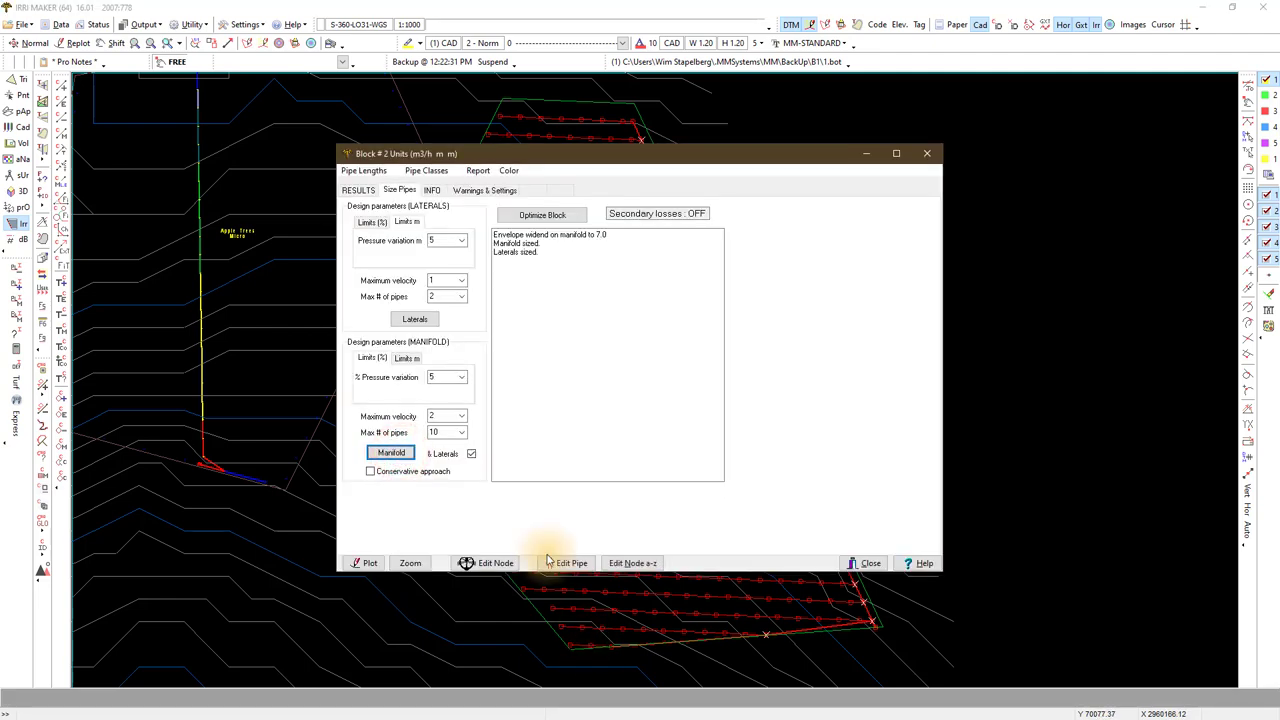
- Calculate Block 2's flows at 13.00 m valve pressure, giving 41.056% discharge variation
click(355, 190)
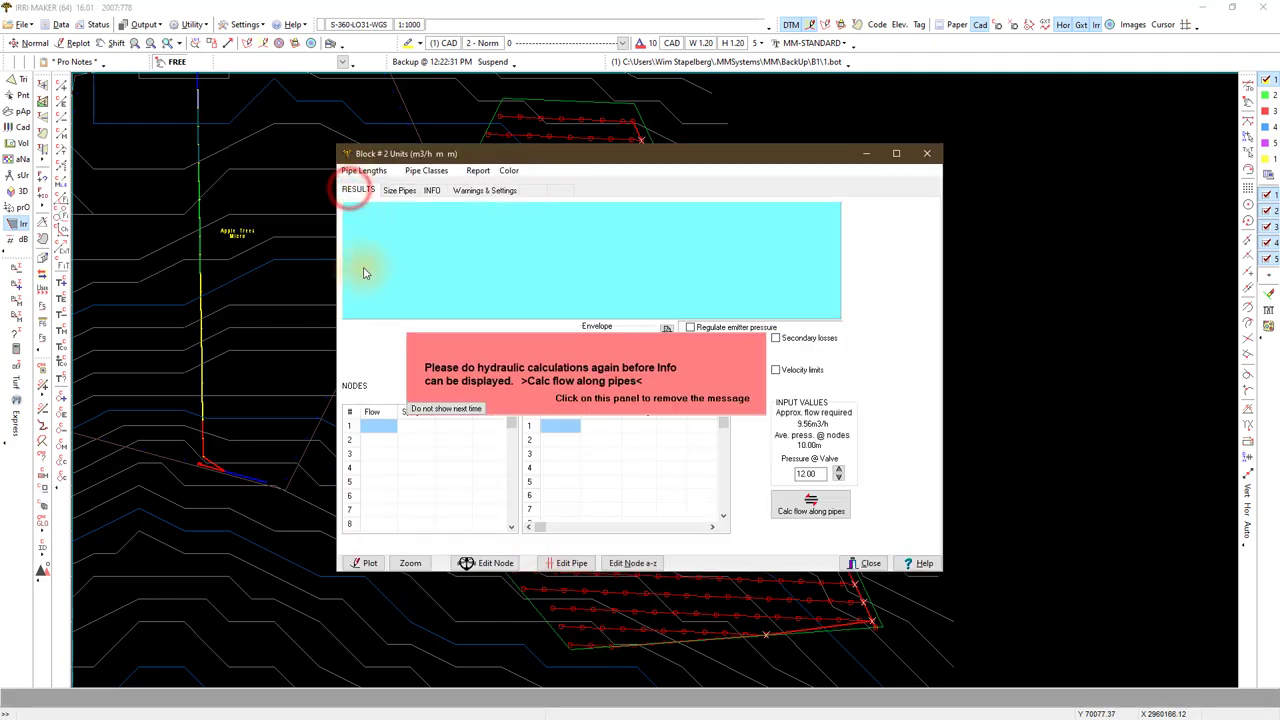
click(434, 403)
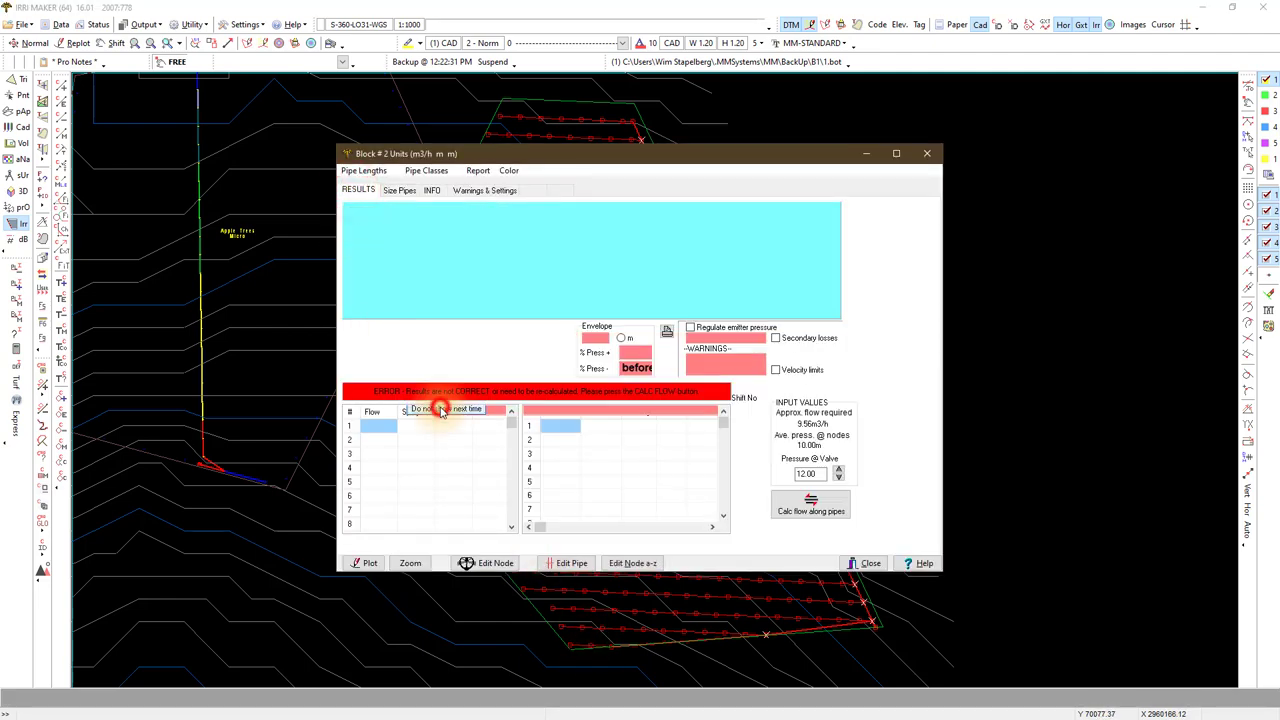
click(793, 509)
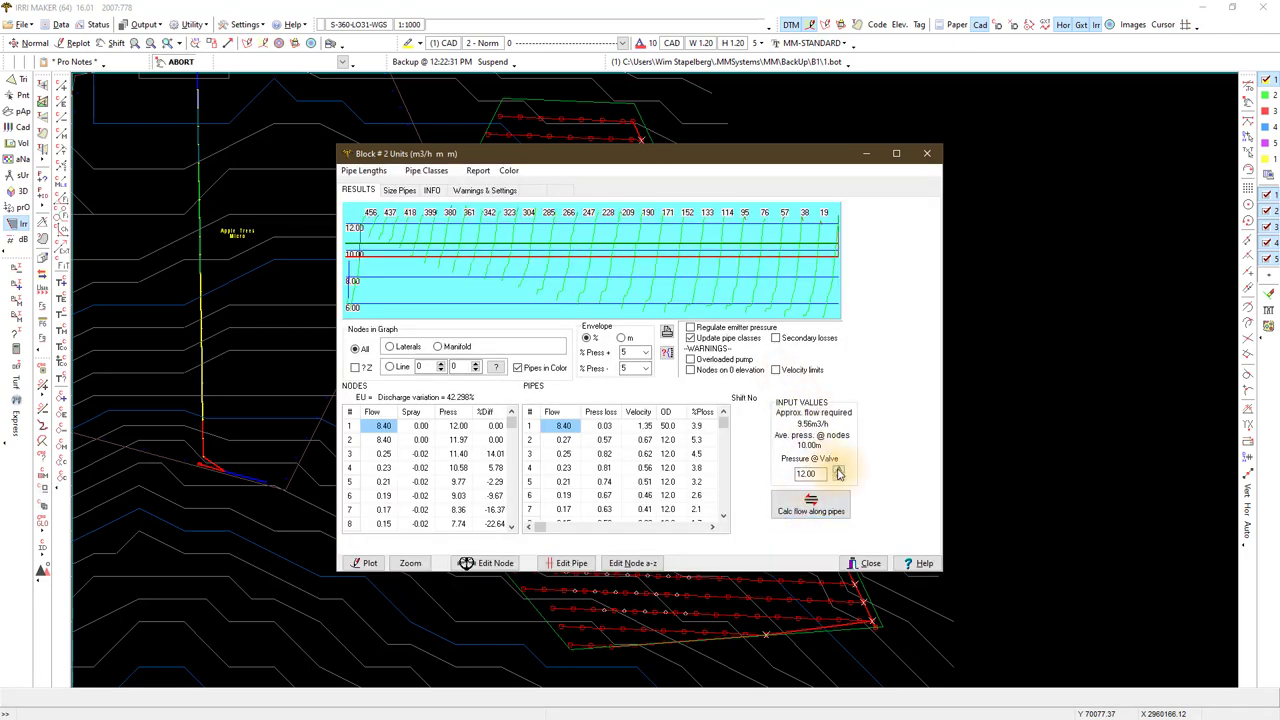
click(838, 470)
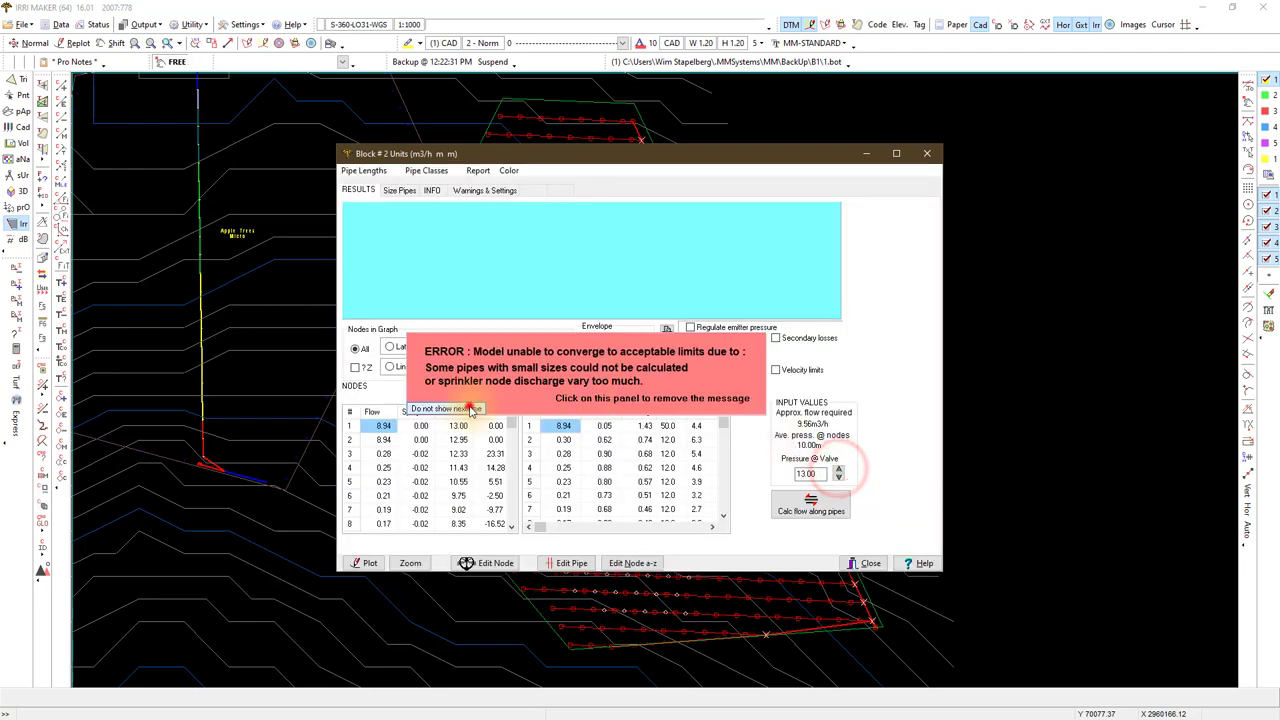
click(807, 500)
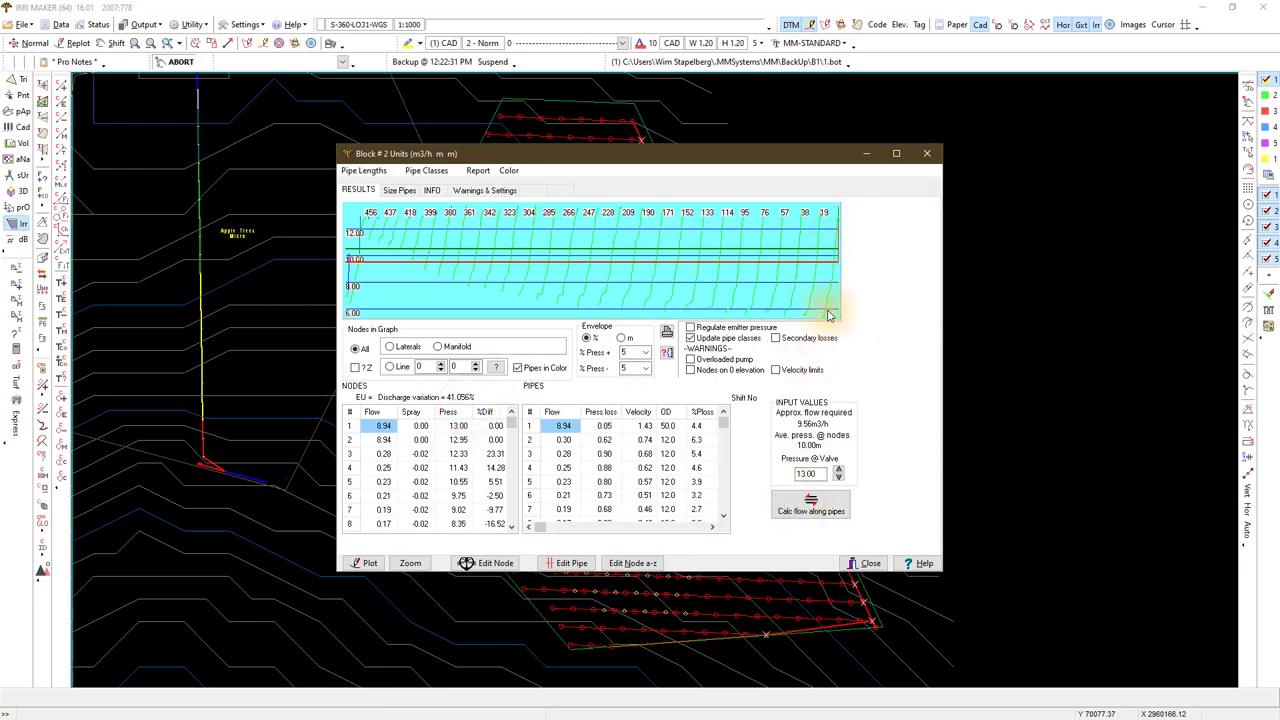
drag(779, 157, 616, 156)
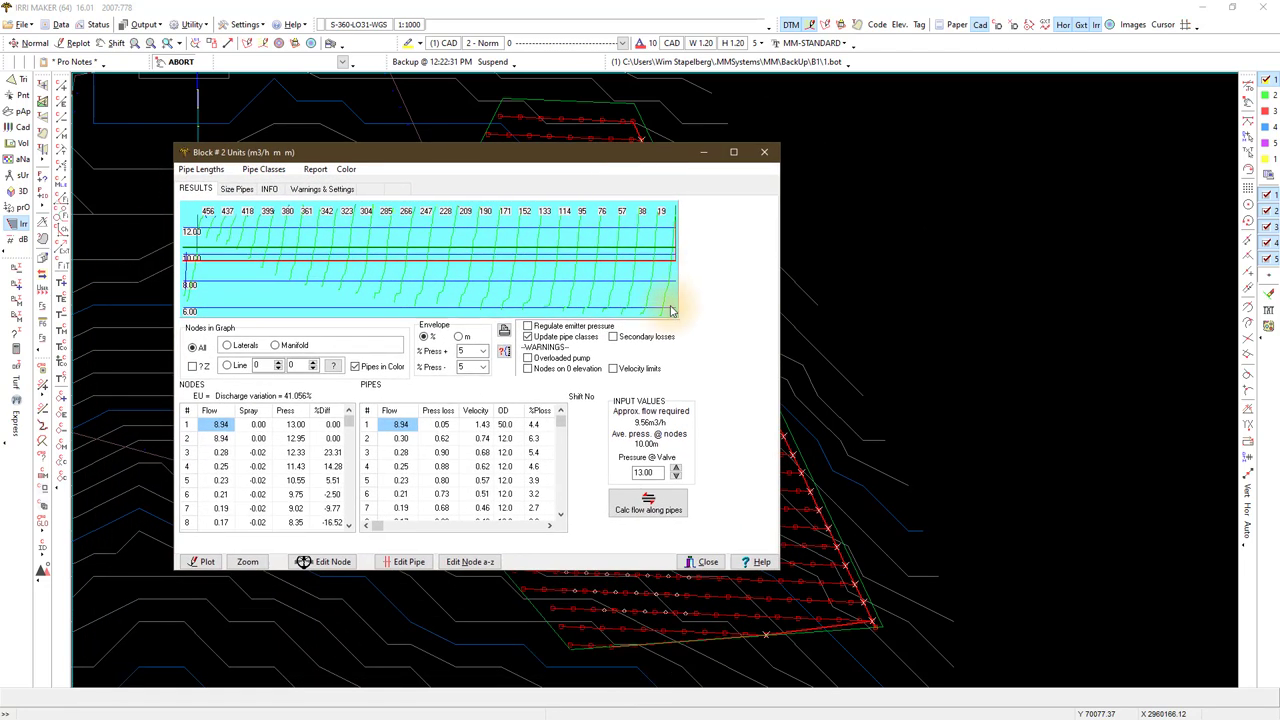
click(707, 563)
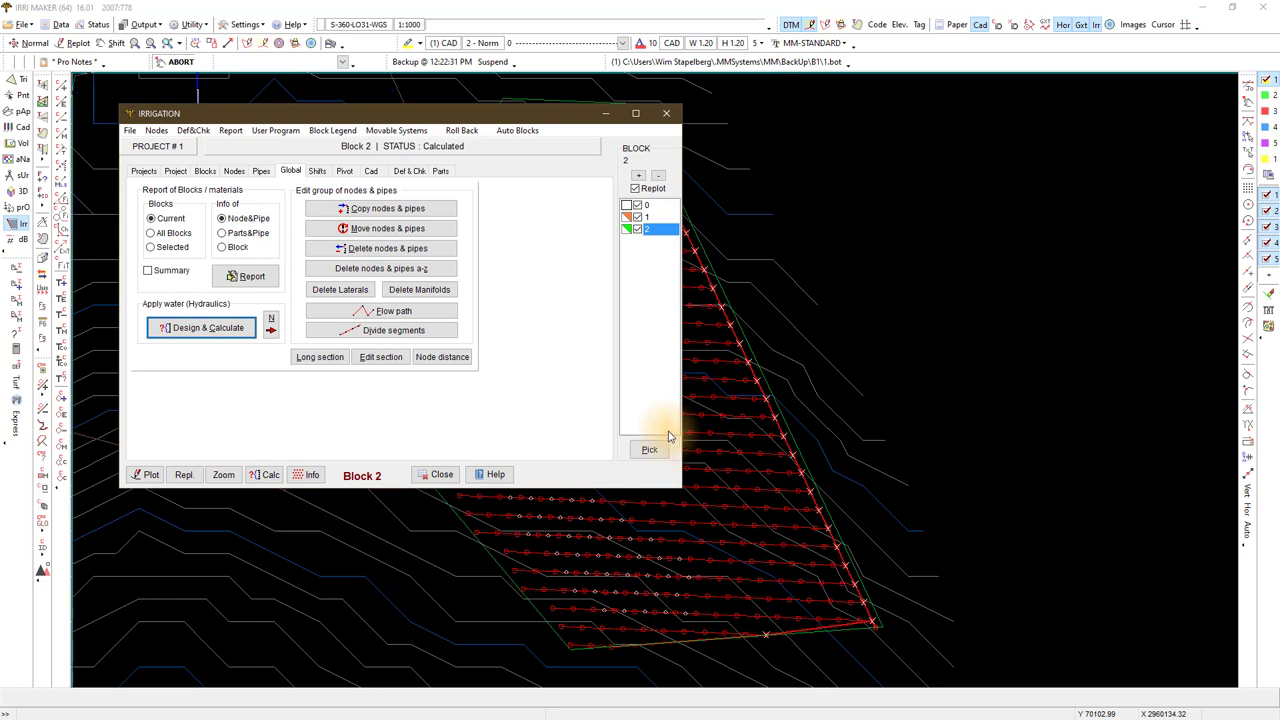
- Close the Irrigation dialog, then pan and zoom out to reframe Block 2's layout
click(436, 474)
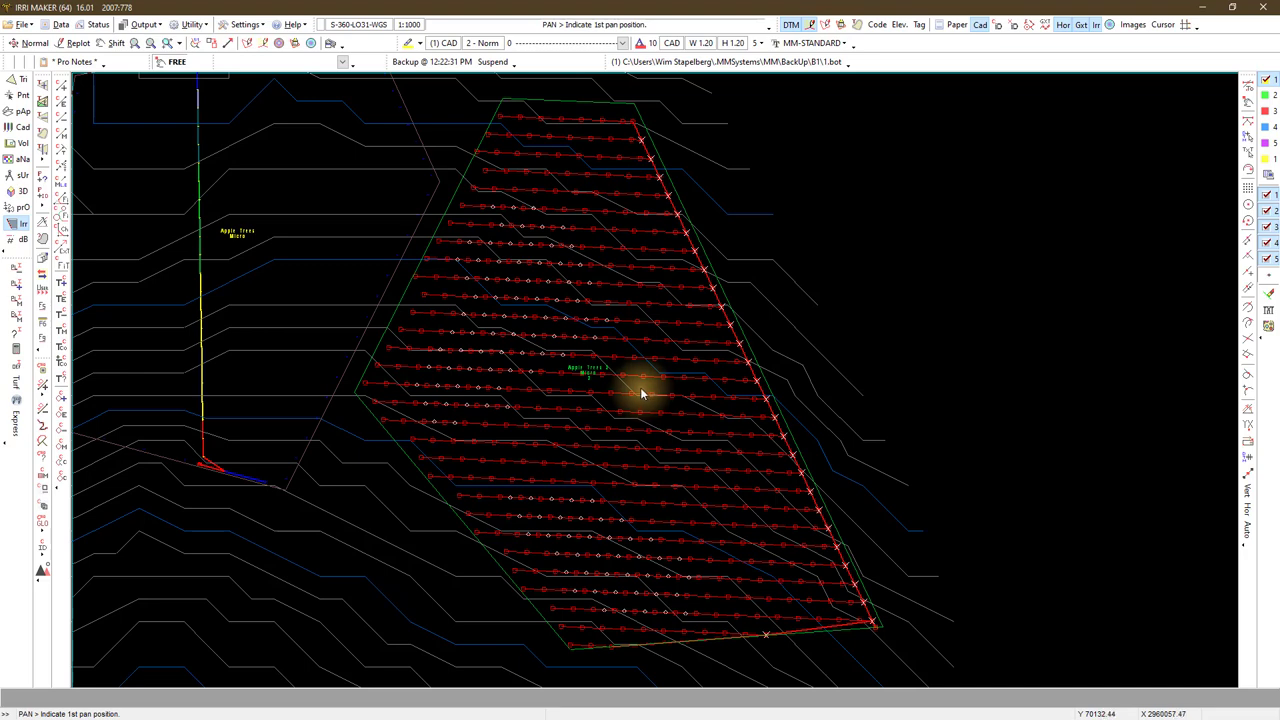
click(664, 377)
click(596, 366)
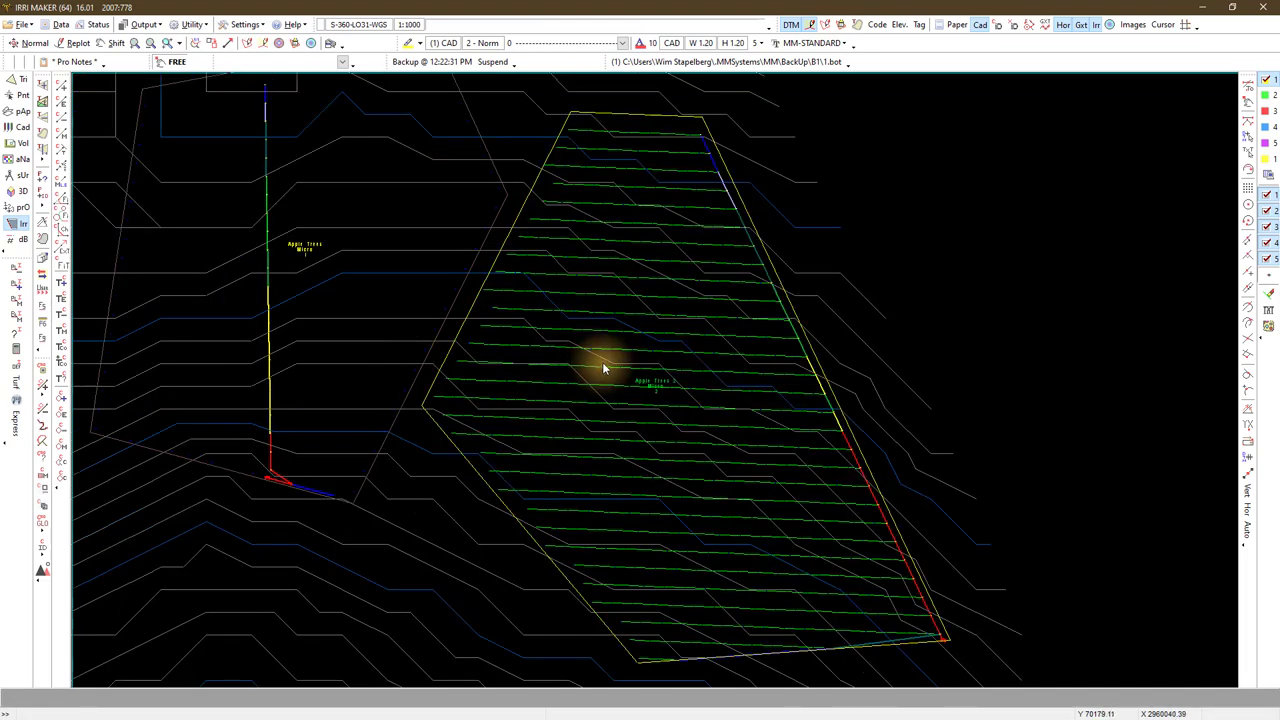
scroll(602, 366, down, 1)
click(669, 360)
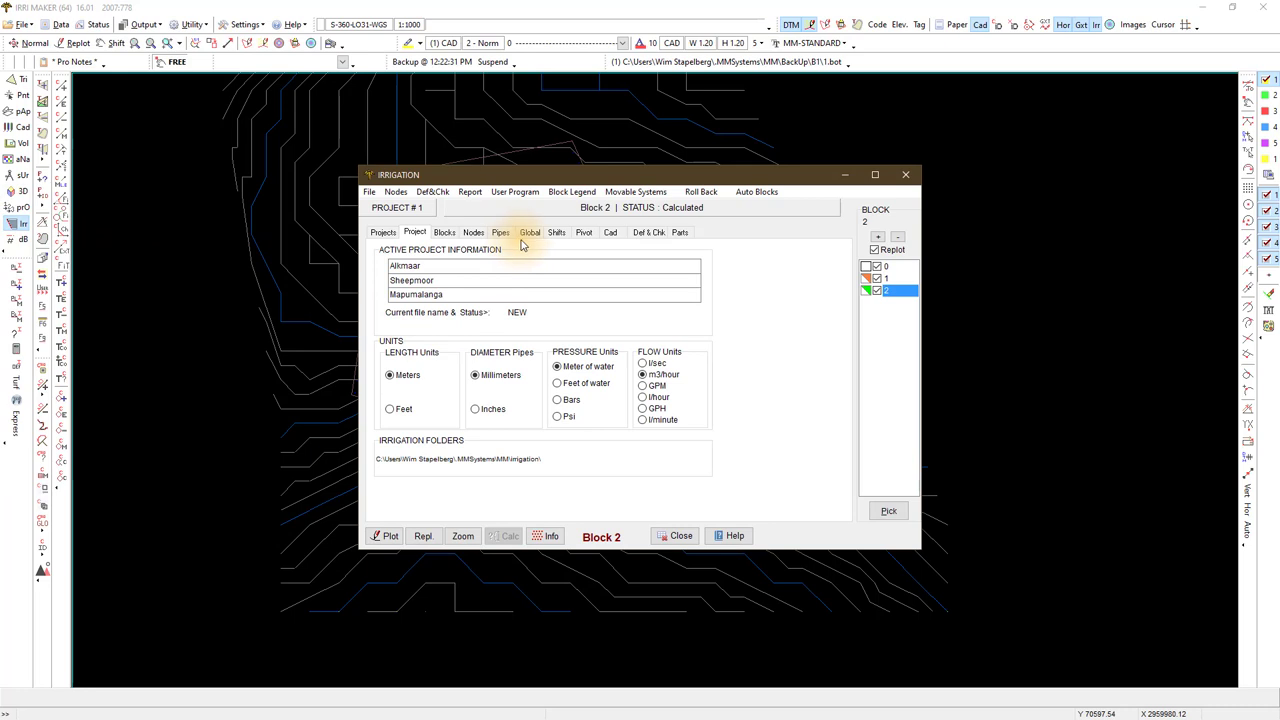
- Set lateral pipe labels to display for All the blocks, check manifold labels, and close
click(444, 231)
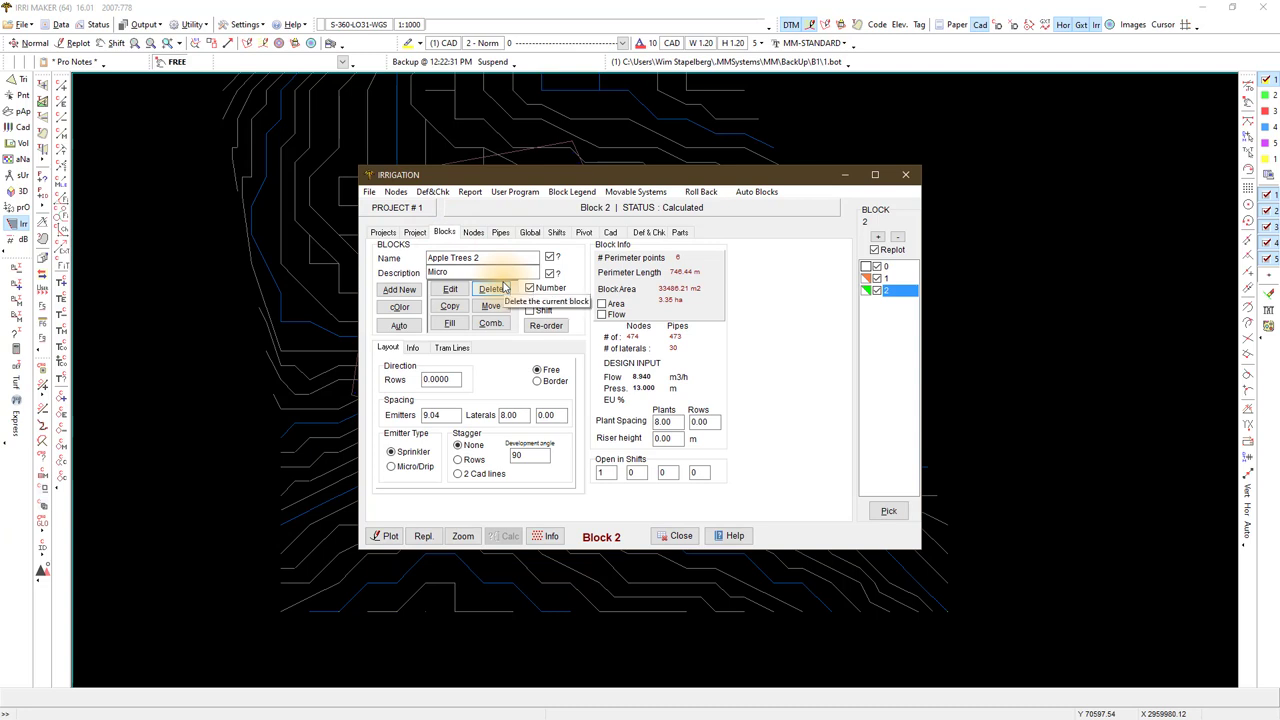
click(497, 232)
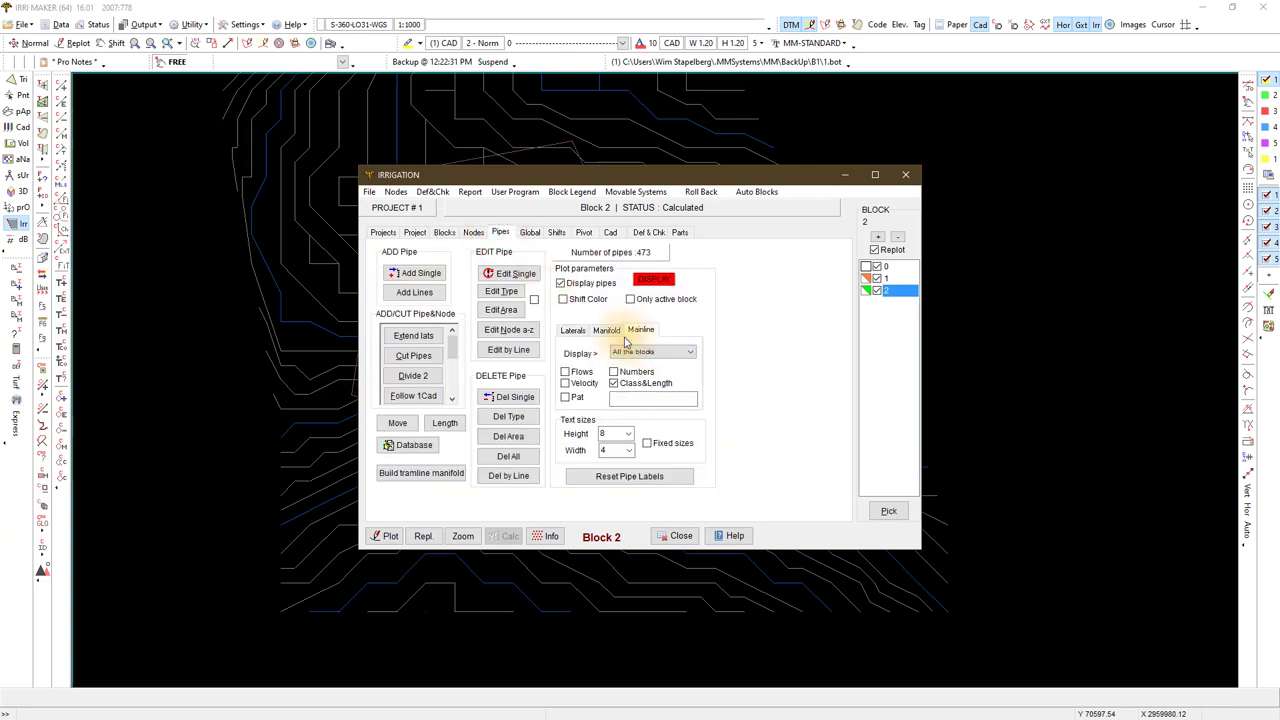
click(574, 331)
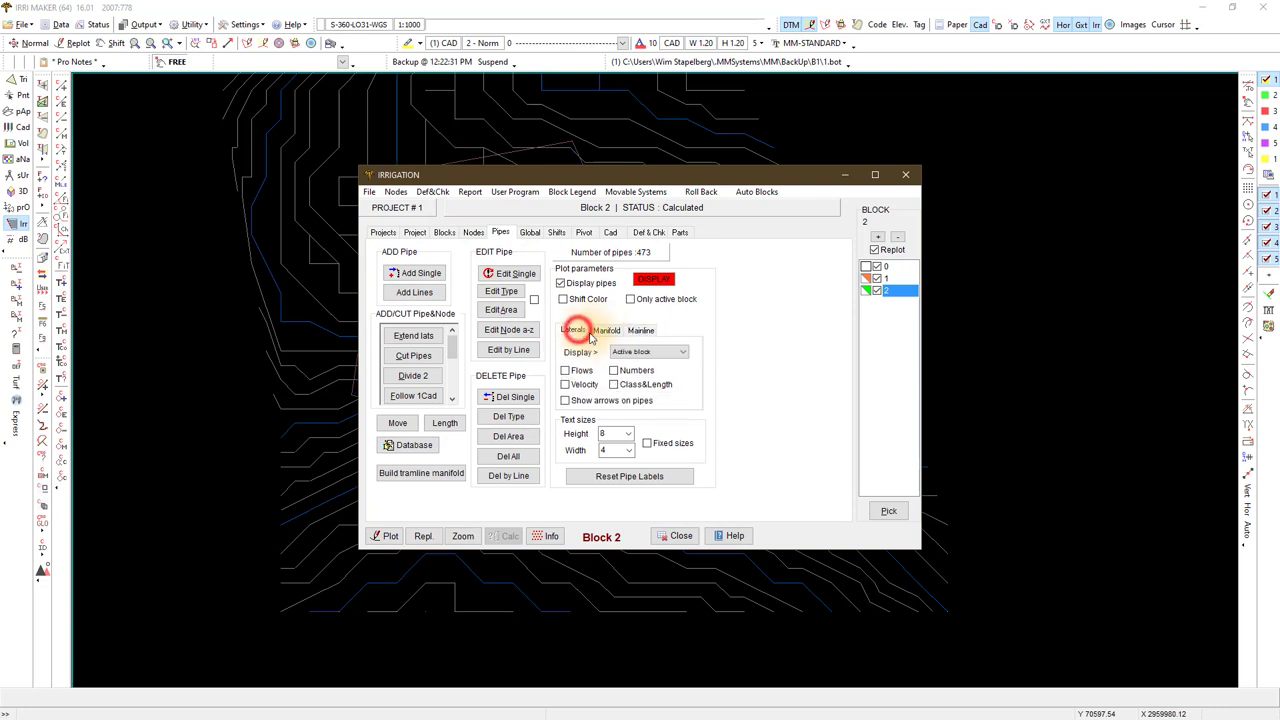
click(683, 356)
click(650, 371)
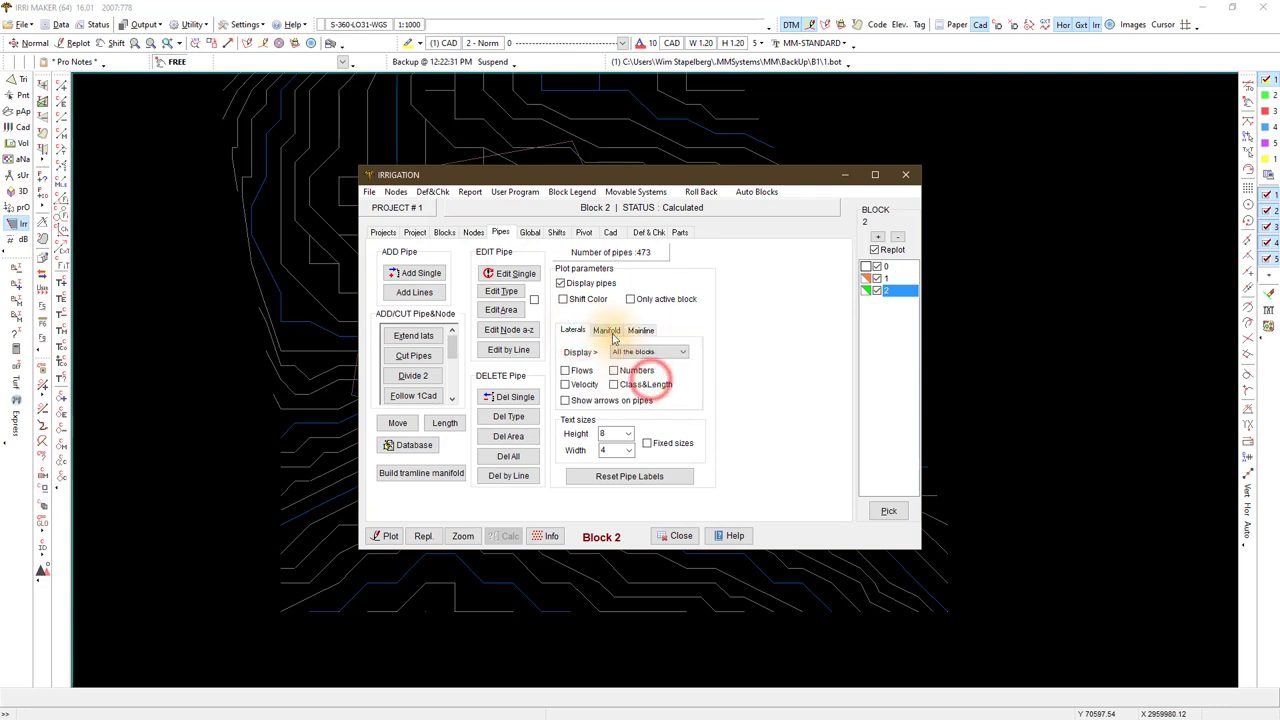
click(608, 331)
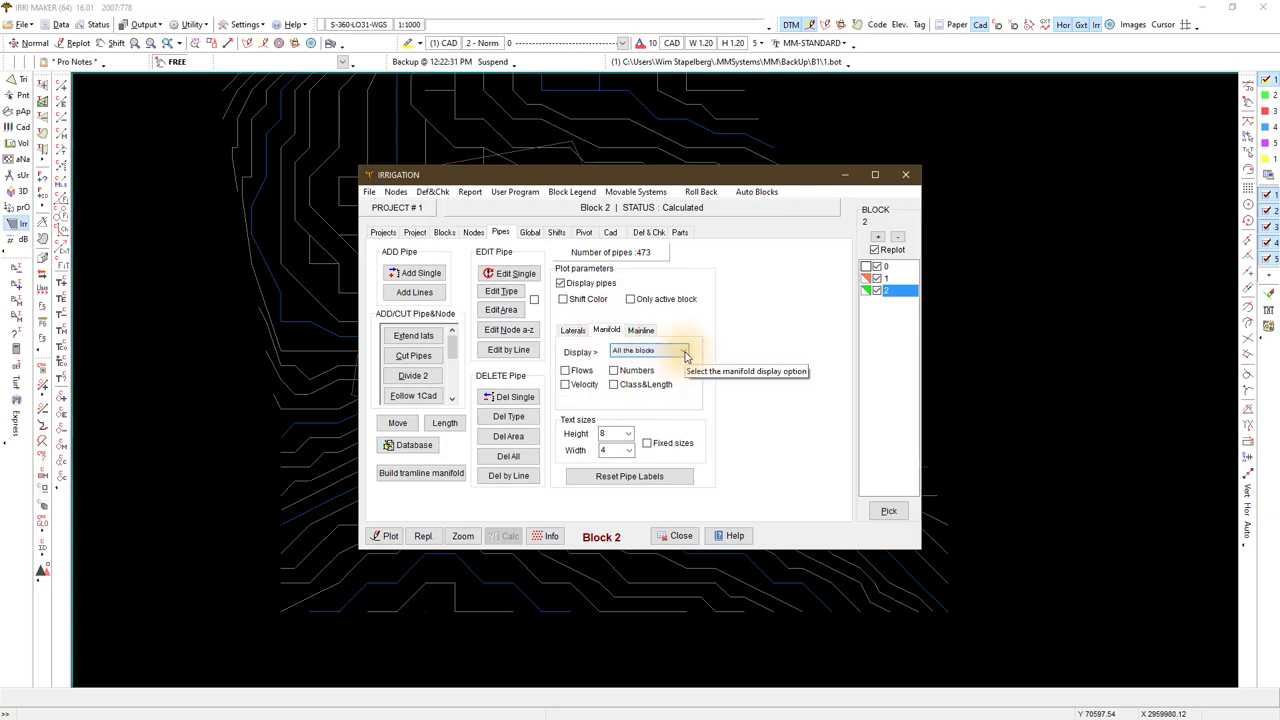
click(681, 537)
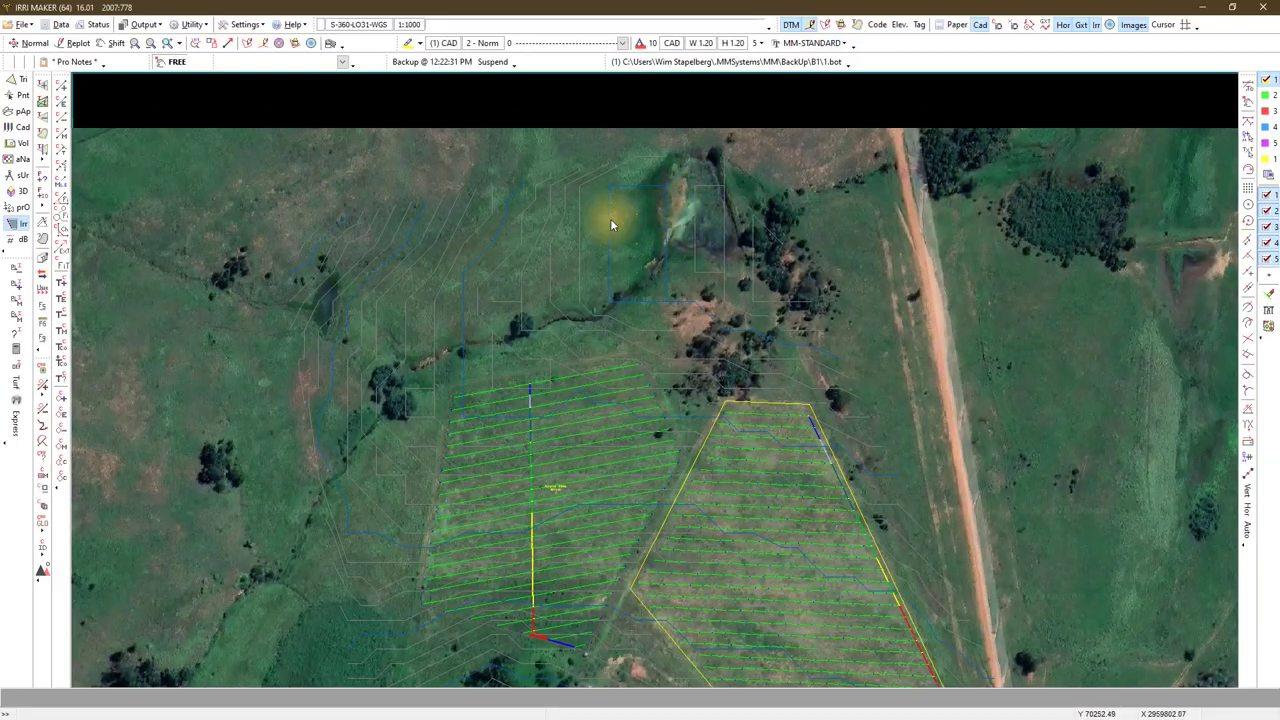
- Add a KSB 100 @ 1450 pump node to the main line
click(18, 223)
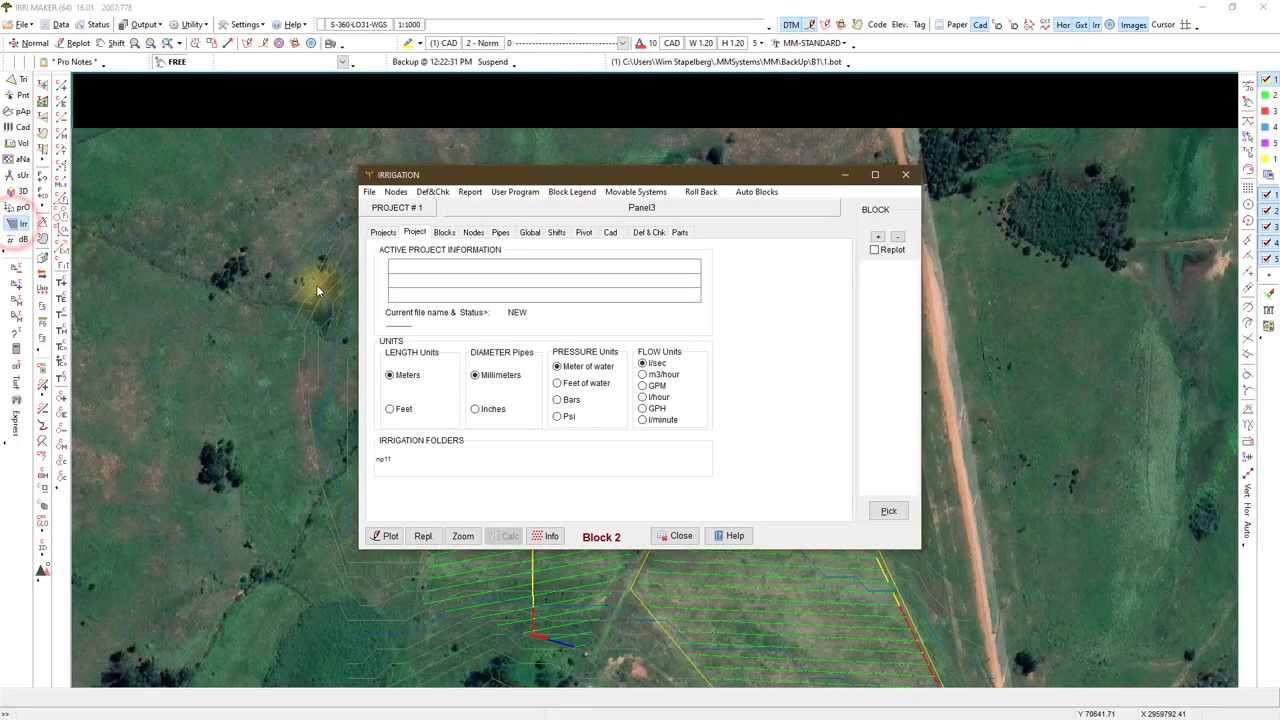
click(893, 267)
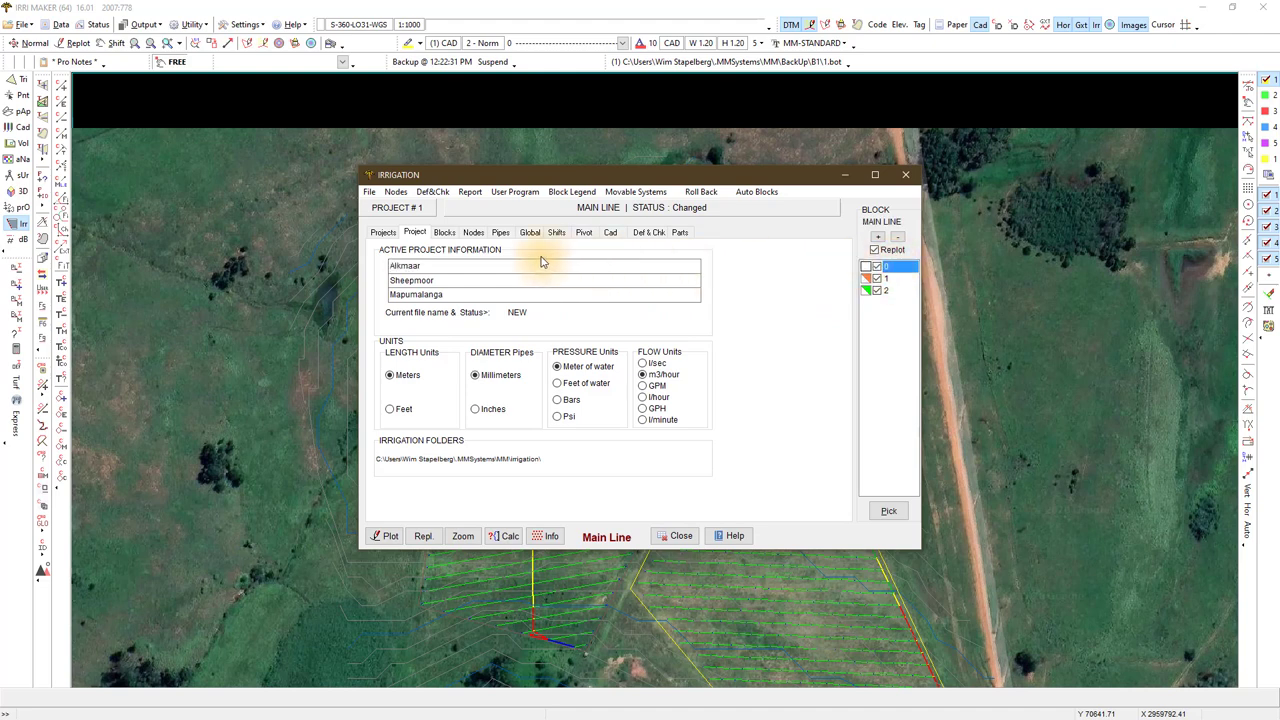
click(474, 233)
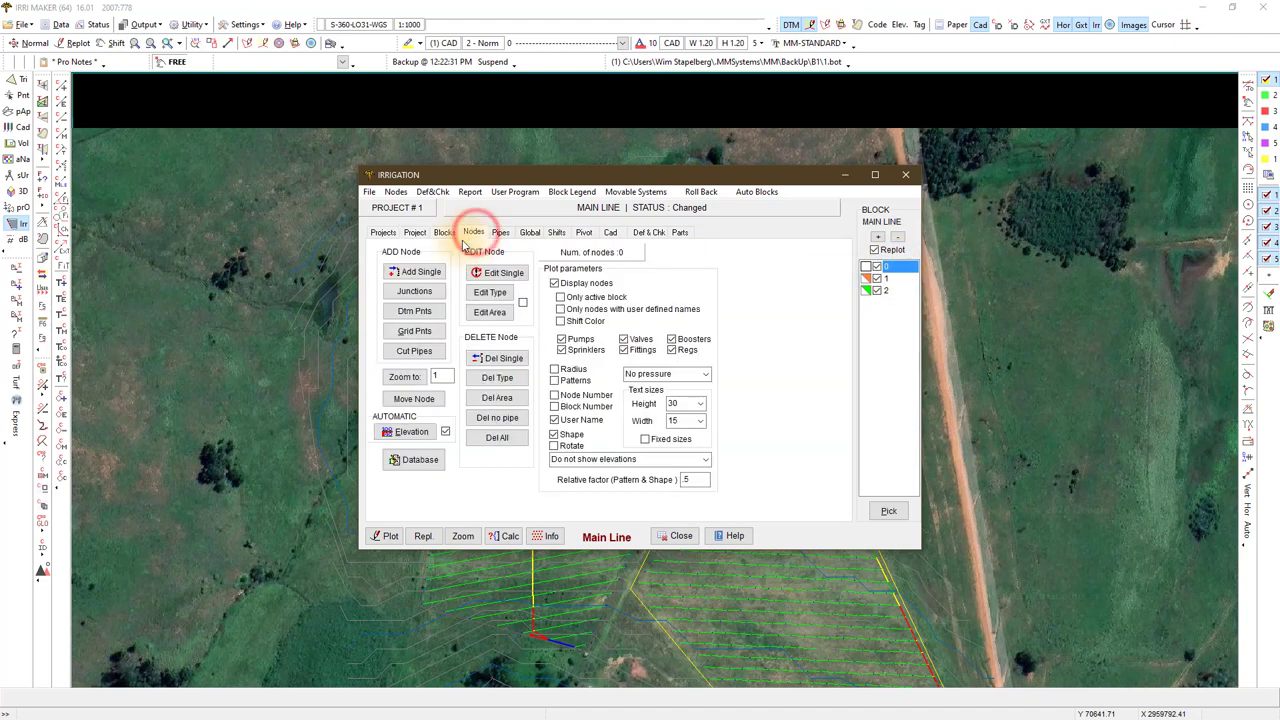
click(421, 273)
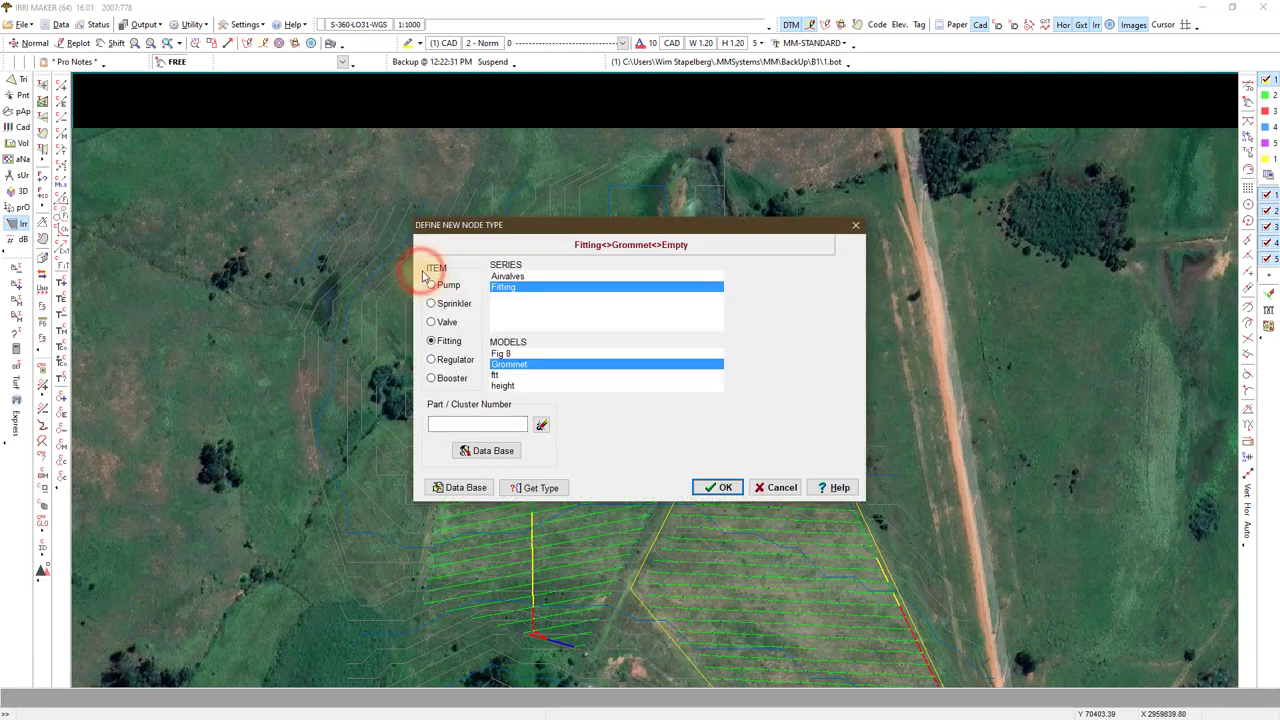
click(432, 286)
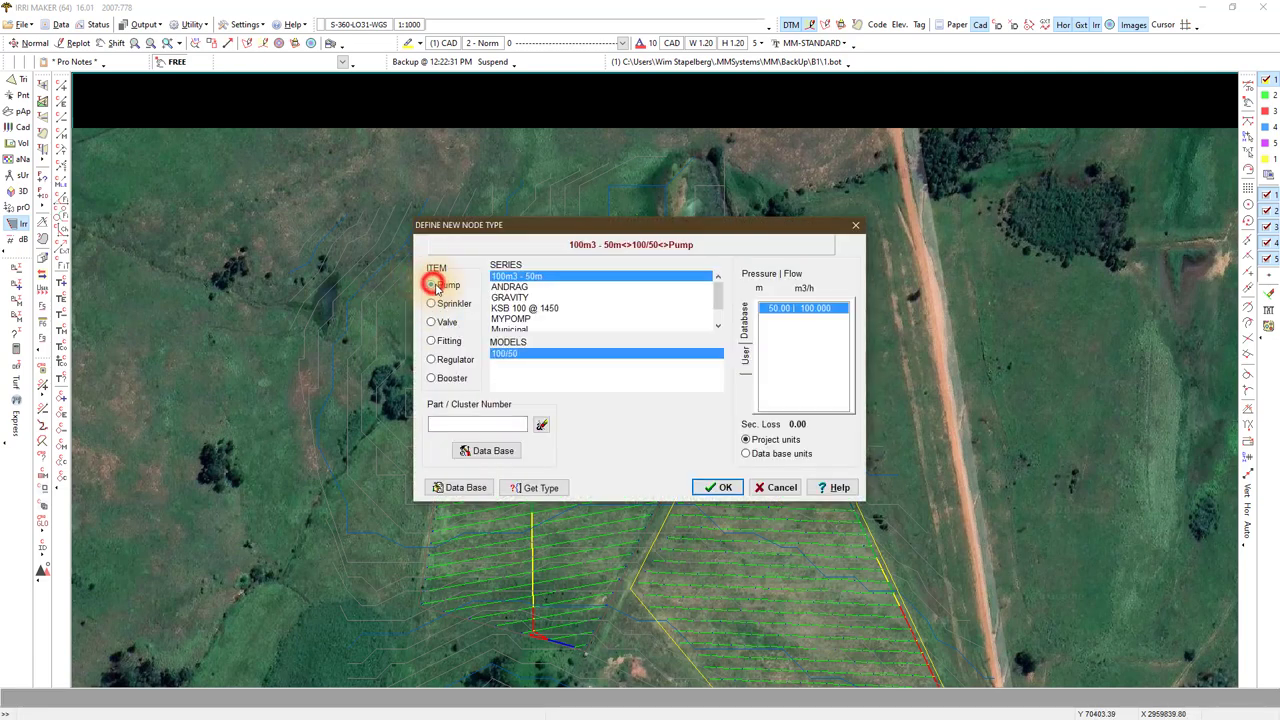
click(520, 308)
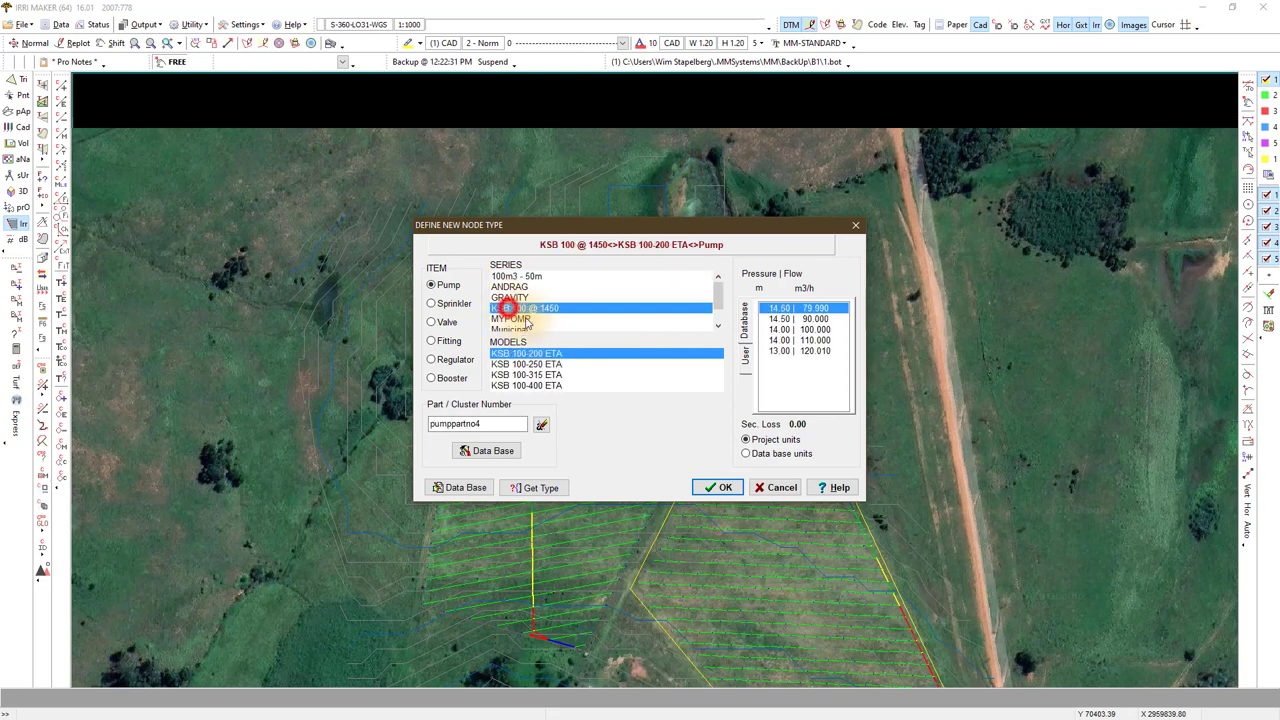
click(724, 489)
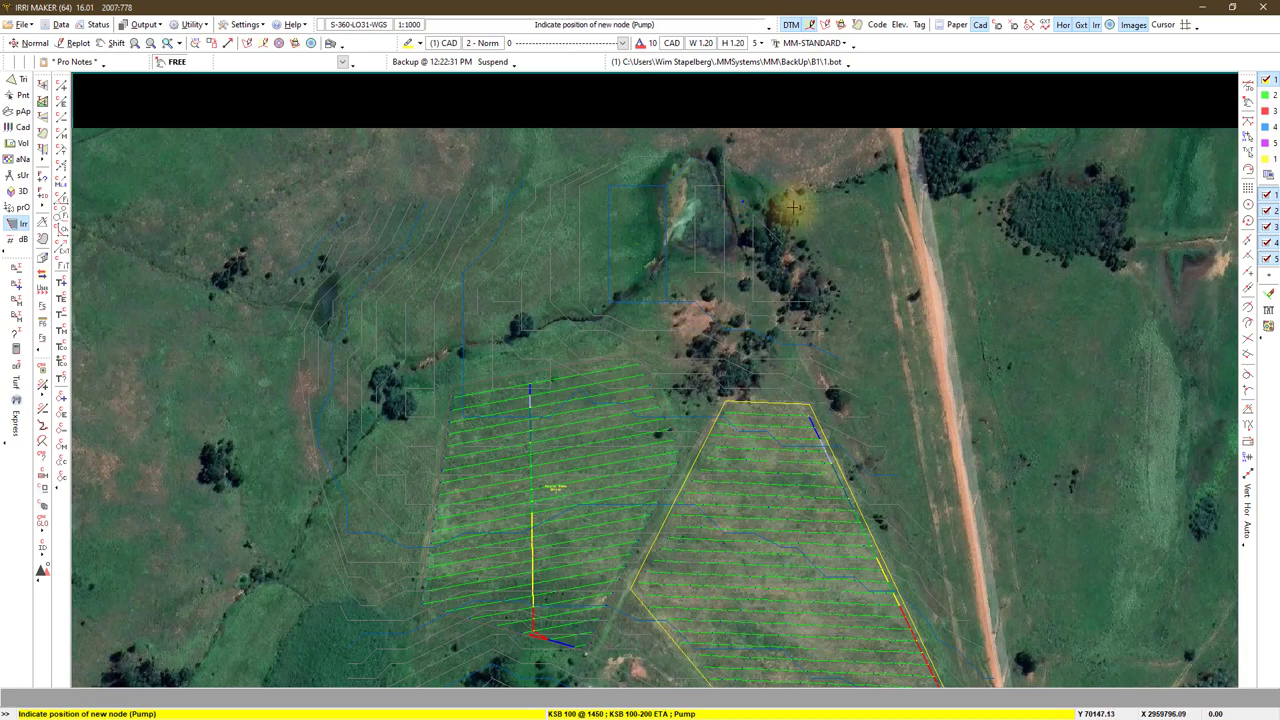
click(857, 25)
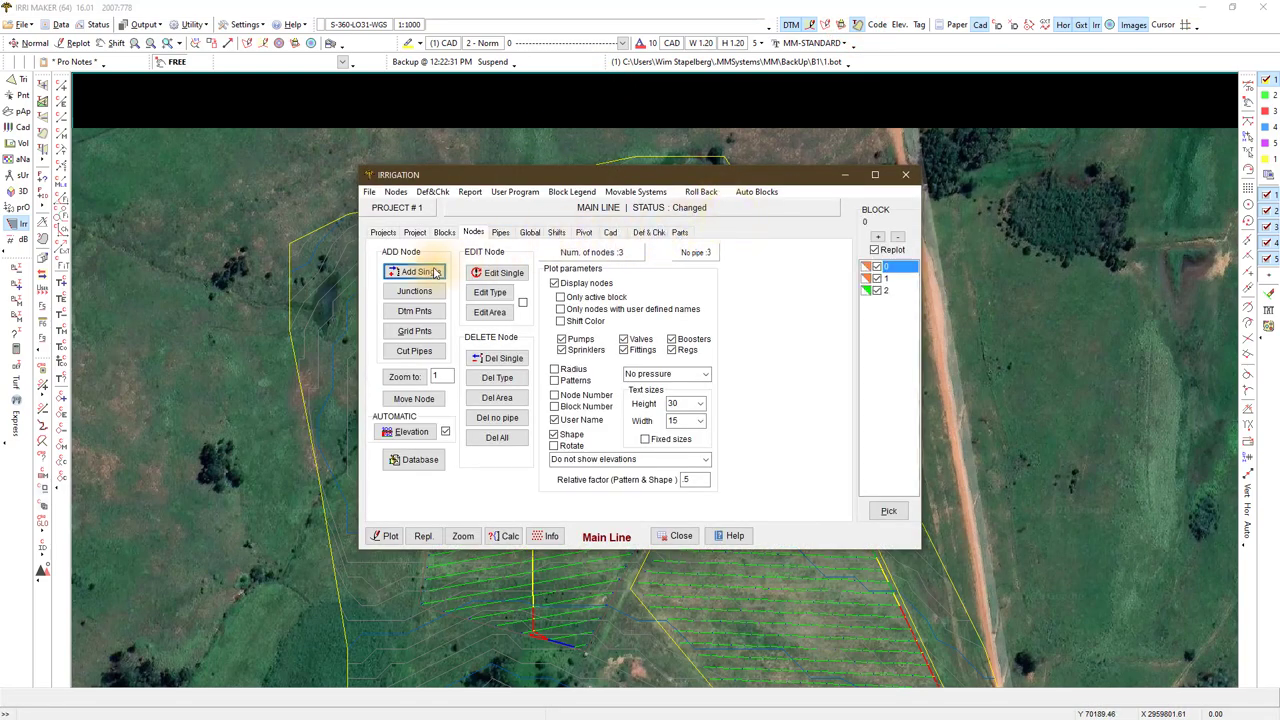
- Place 'fit' model fitting nodes at the field's top corner, tree clump, bottom and right corners
click(411, 273)
click(402, 272)
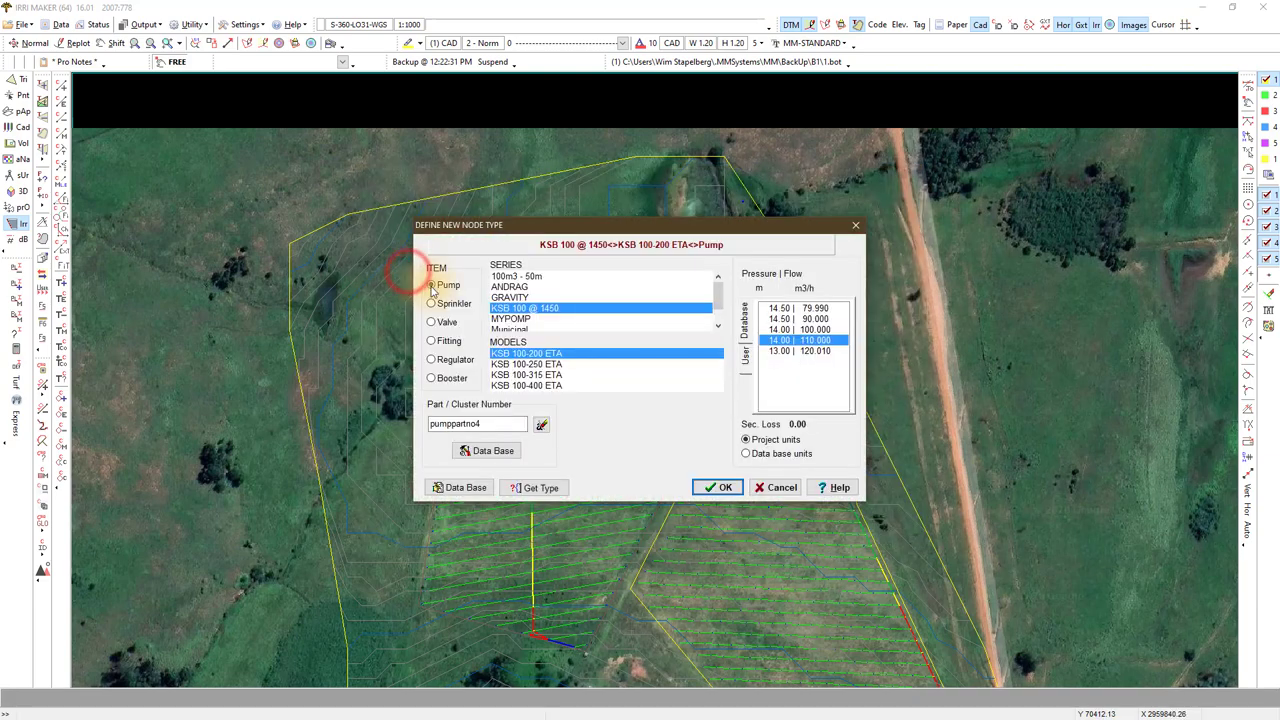
click(432, 341)
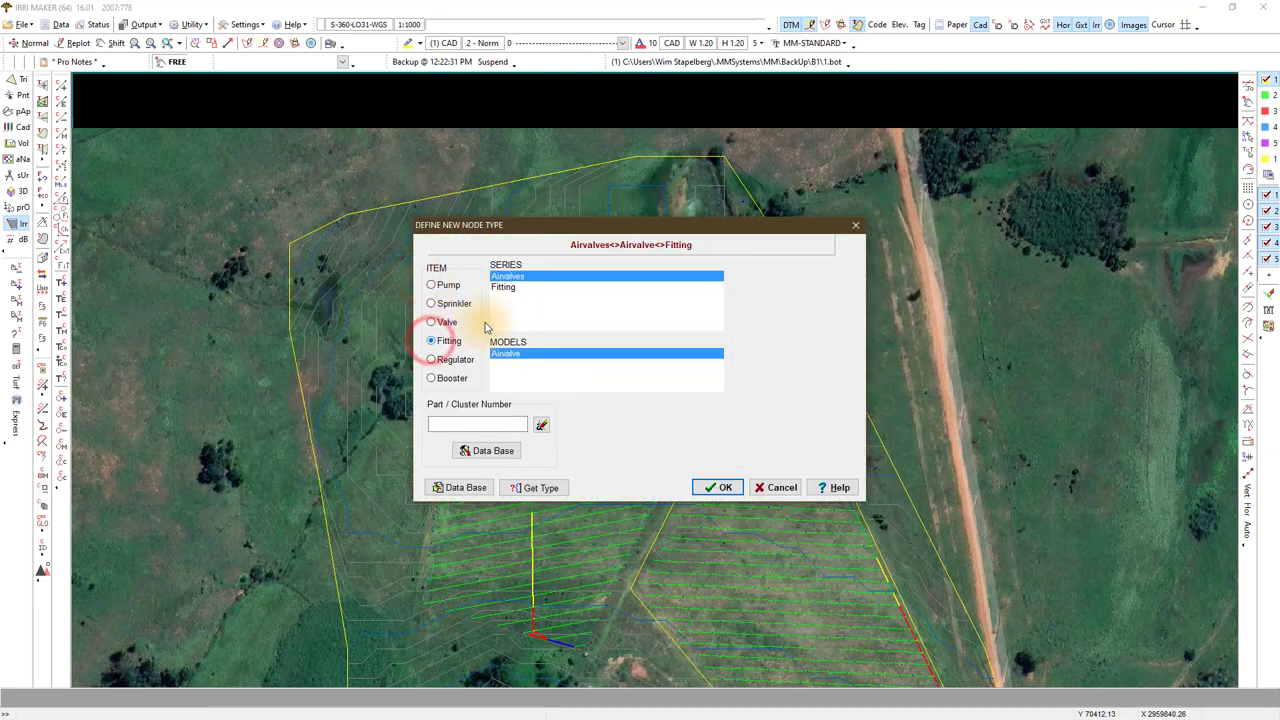
click(505, 288)
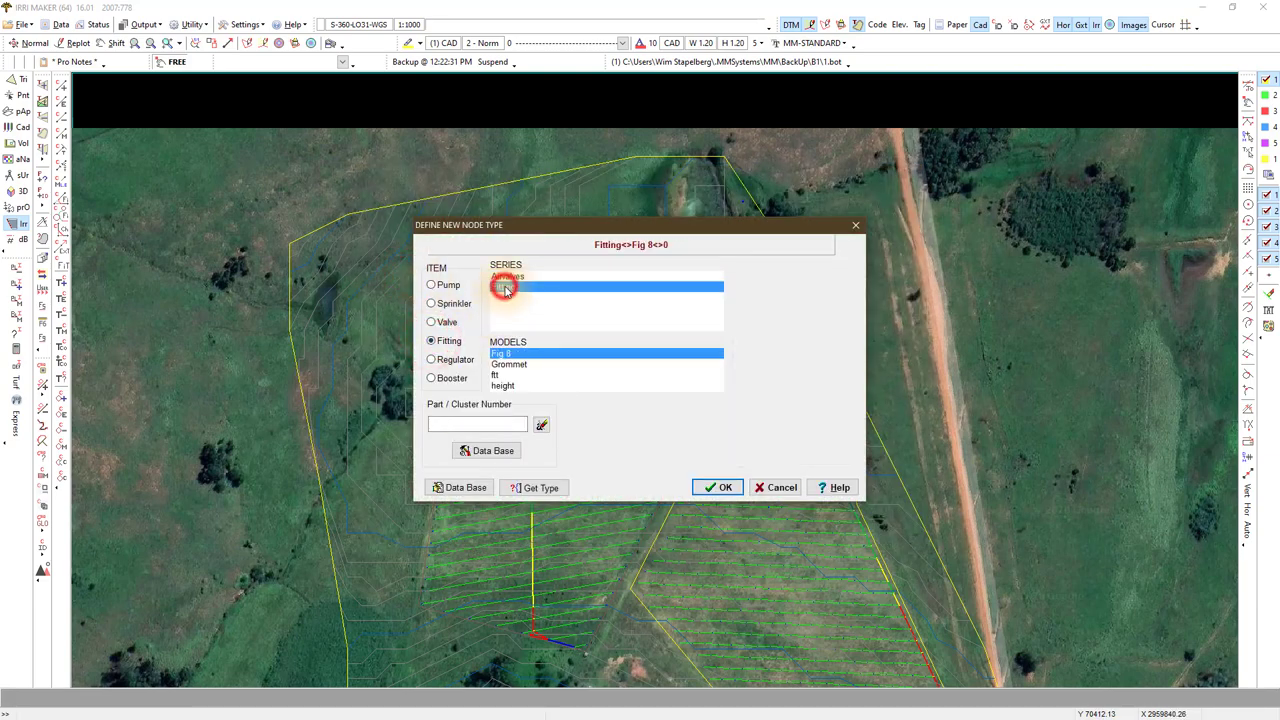
click(498, 375)
click(726, 487)
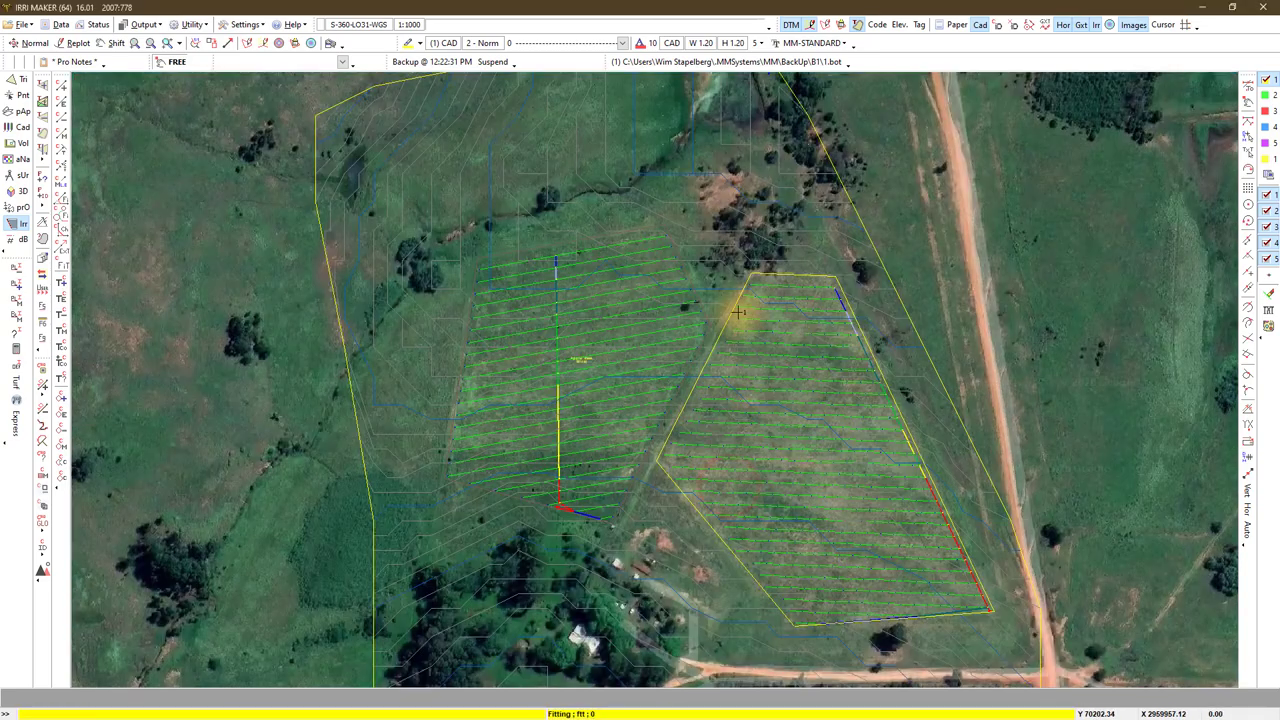
click(742, 270)
click(791, 141)
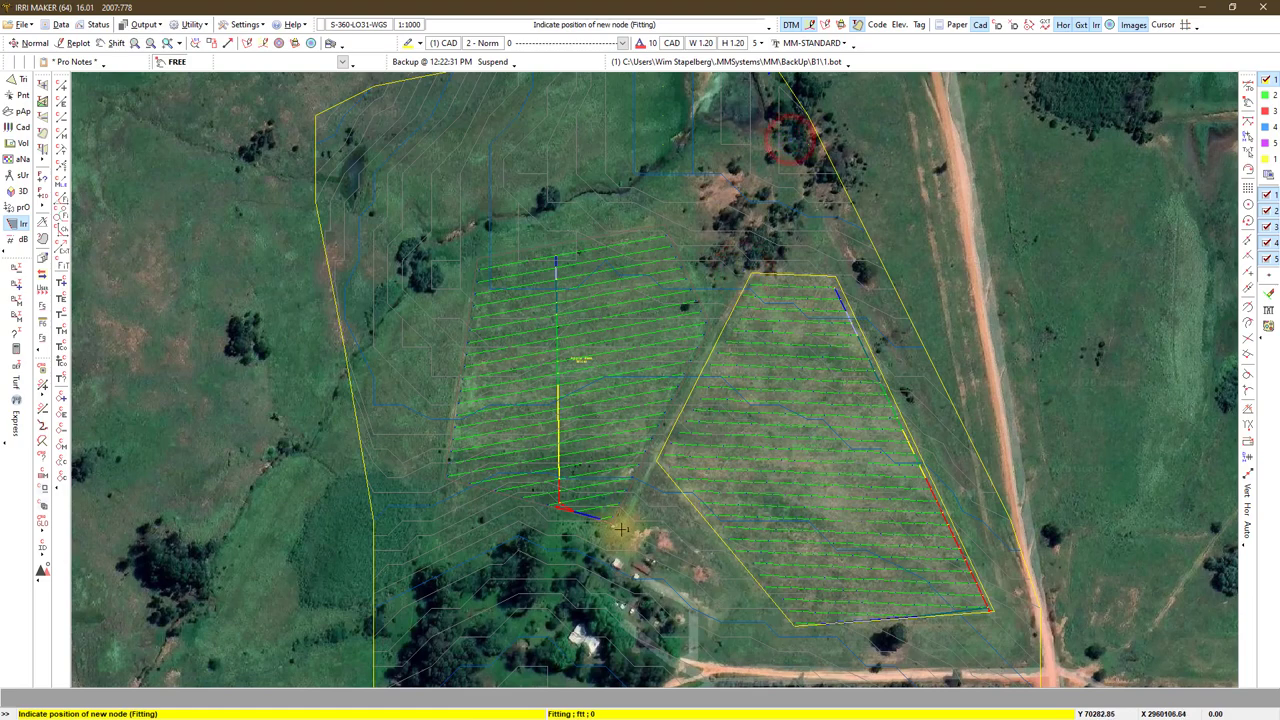
click(791, 630)
click(991, 611)
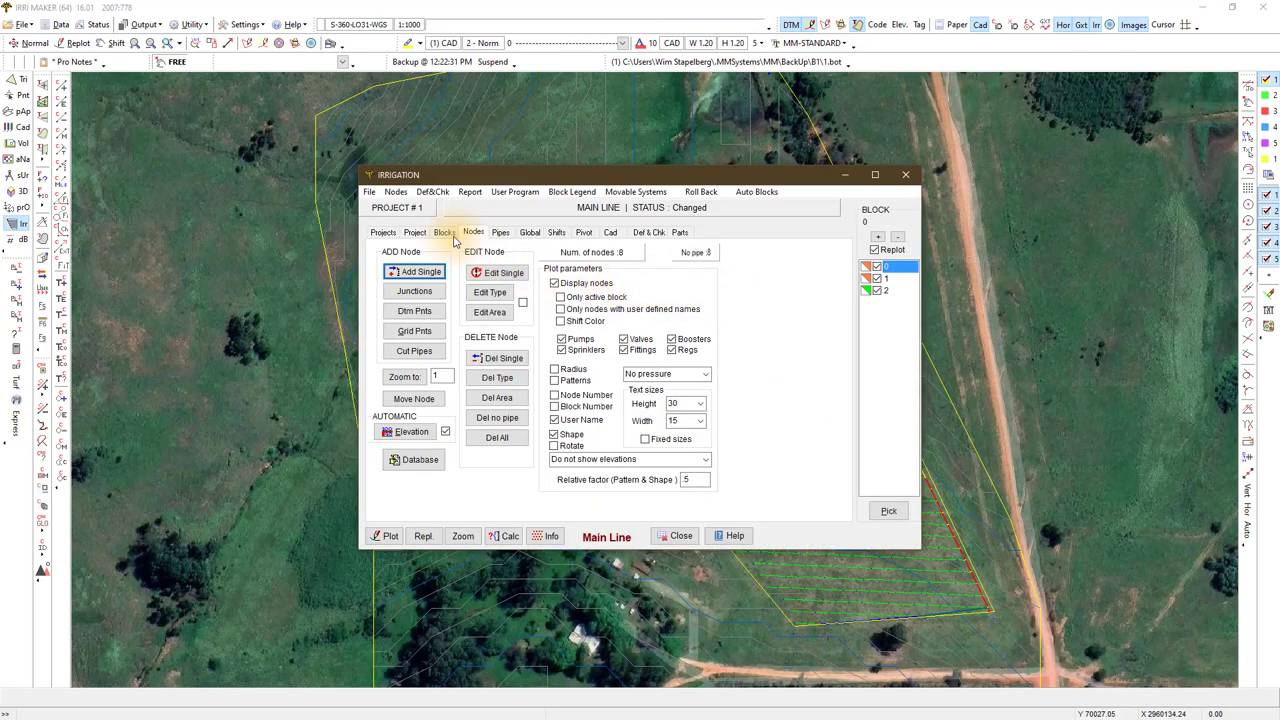
- Draw a PVC-U SABS 966 main line pipe from the top node to the field corner
click(499, 234)
click(411, 272)
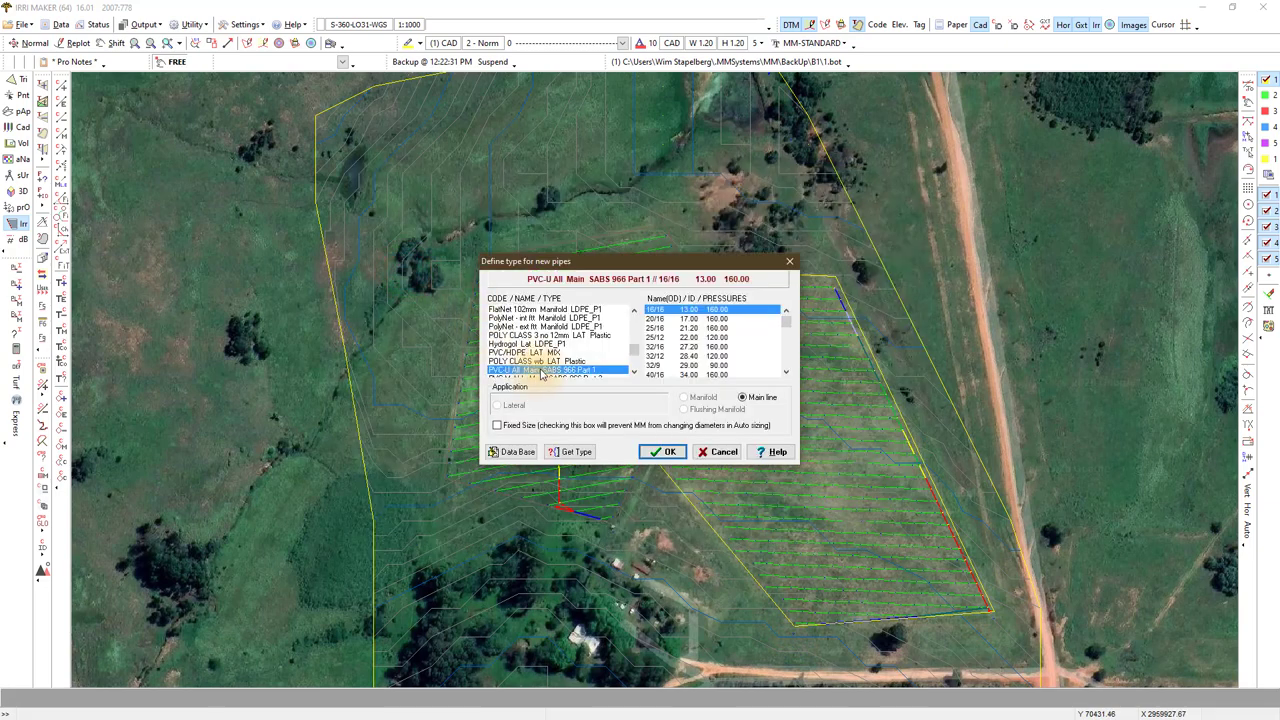
drag(789, 326, 786, 356)
click(665, 452)
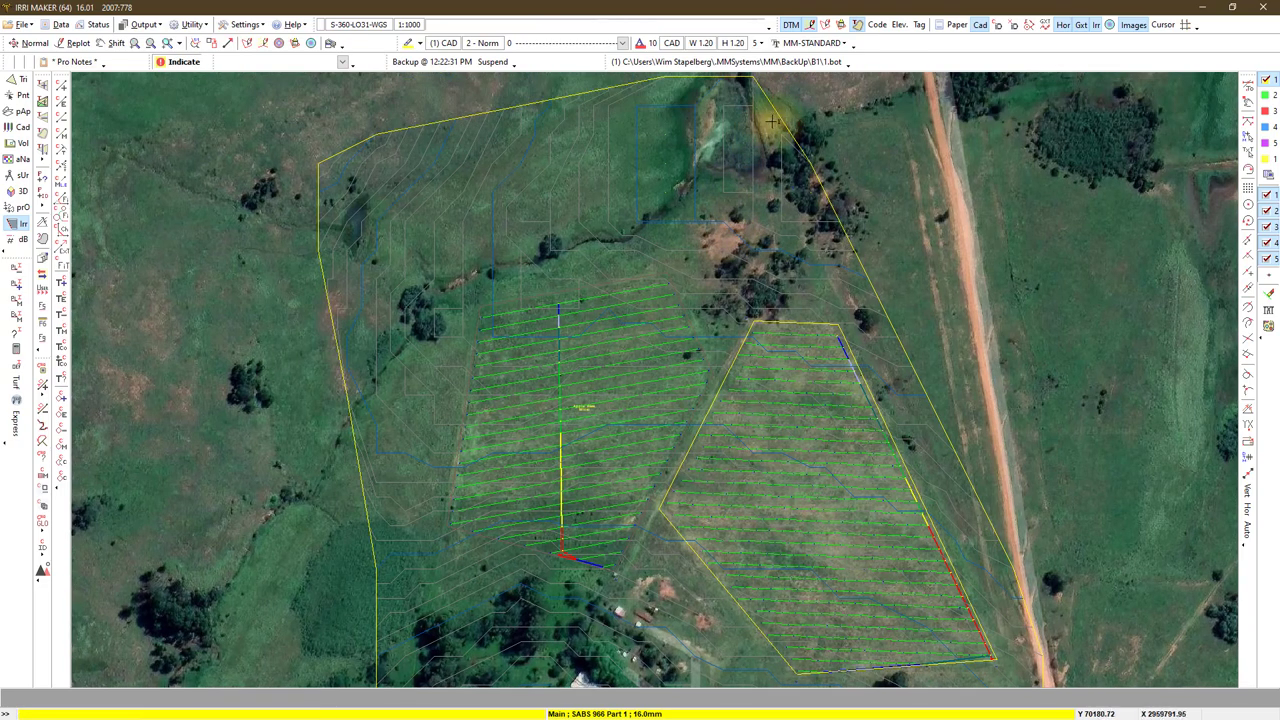
click(771, 122)
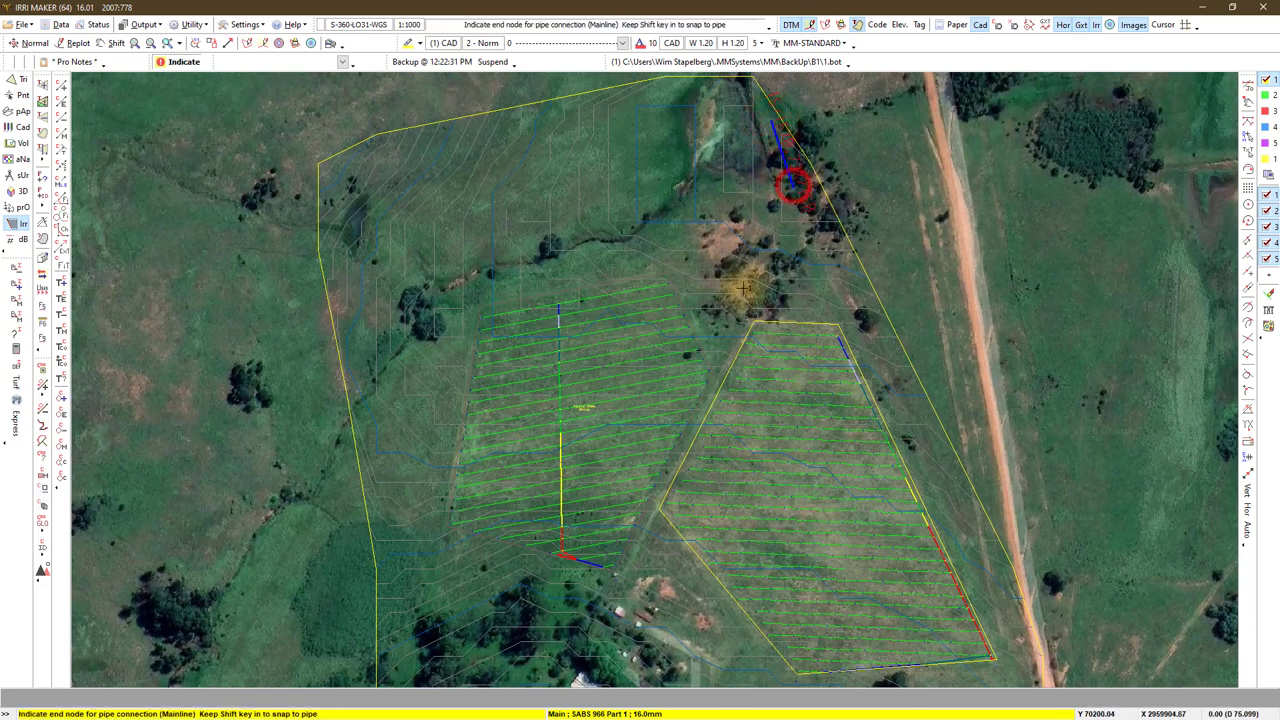
click(748, 318)
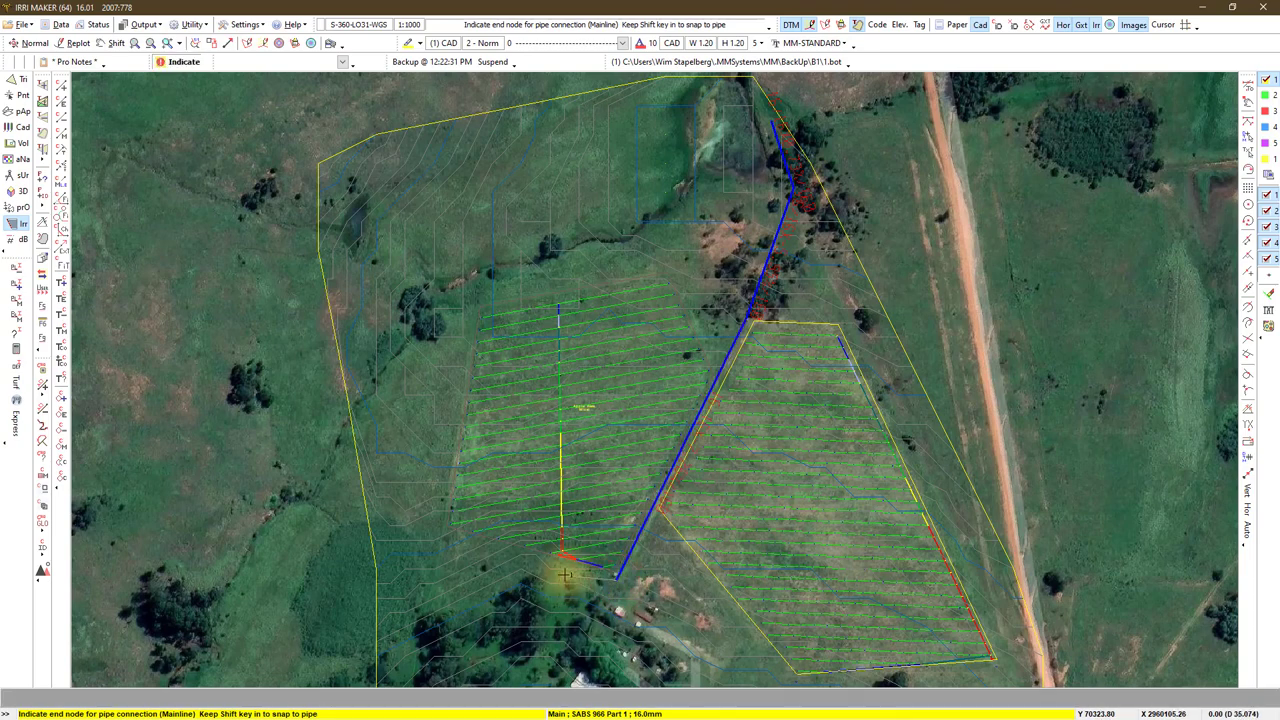
scroll(575, 558, up, 3)
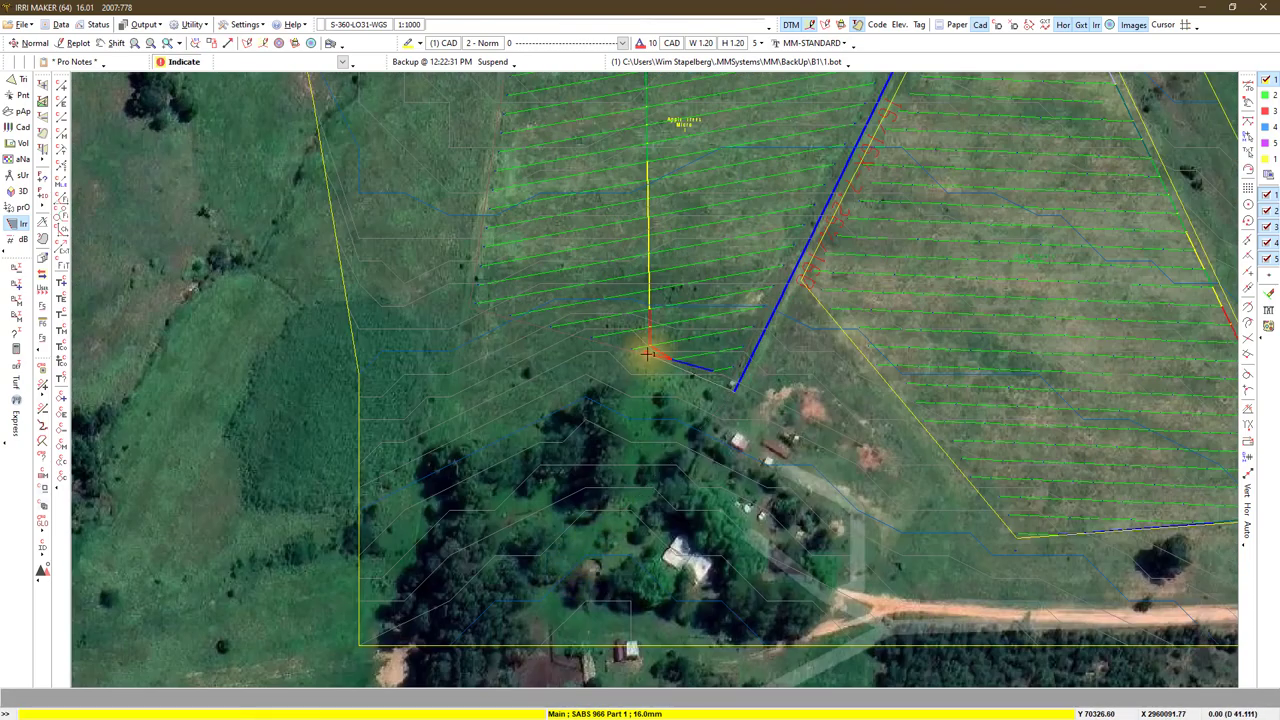
- Run main line pipe from the pump node via the junction to the field's right corner
click(647, 353)
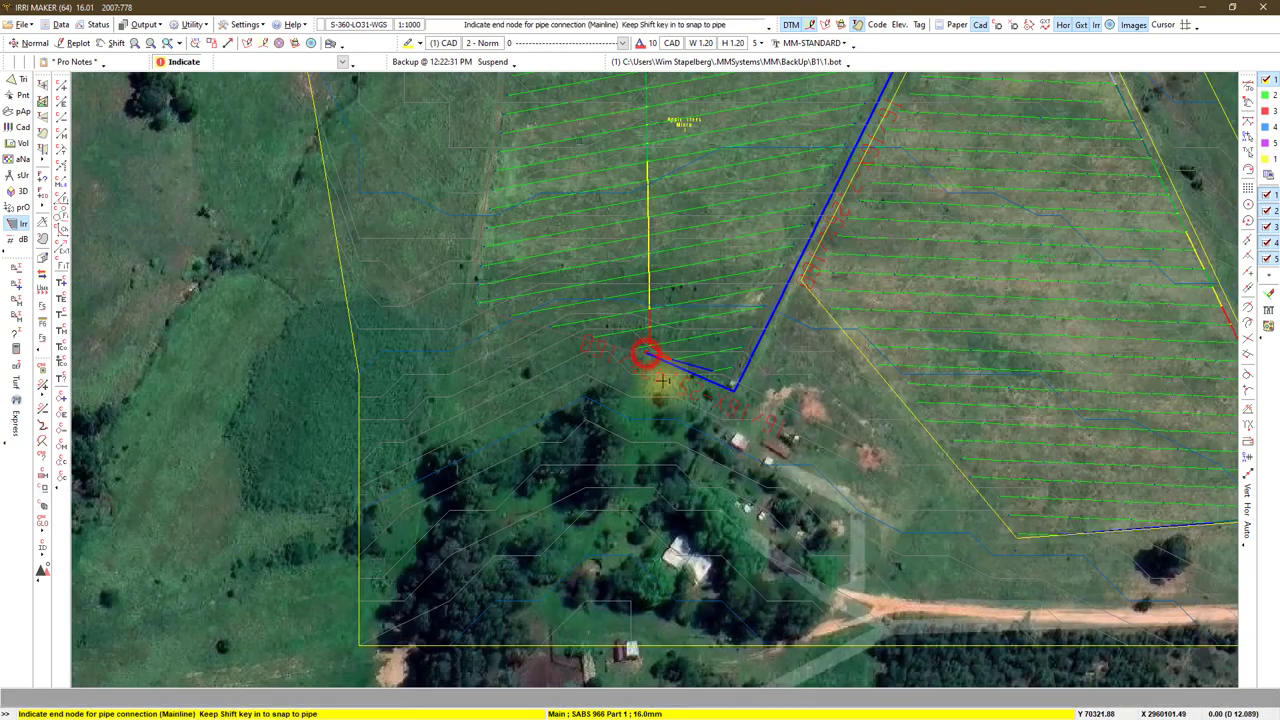
click(734, 392)
click(1010, 546)
key(Right)
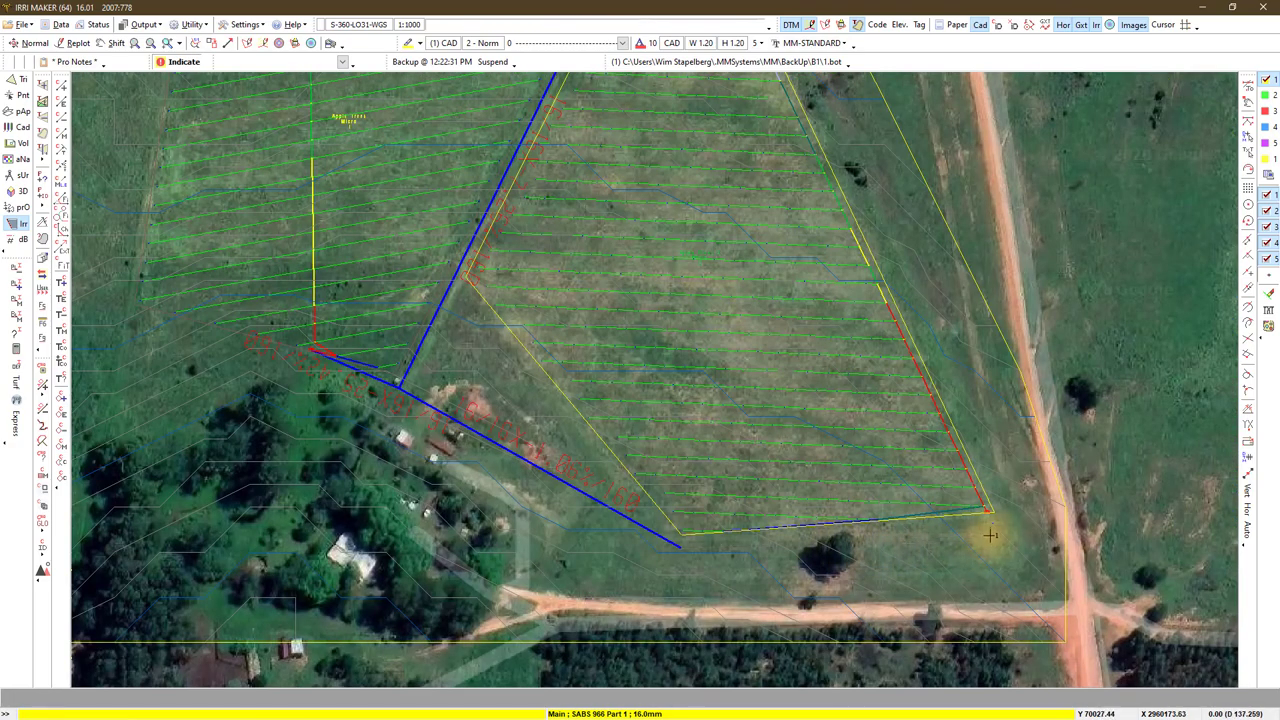
click(991, 524)
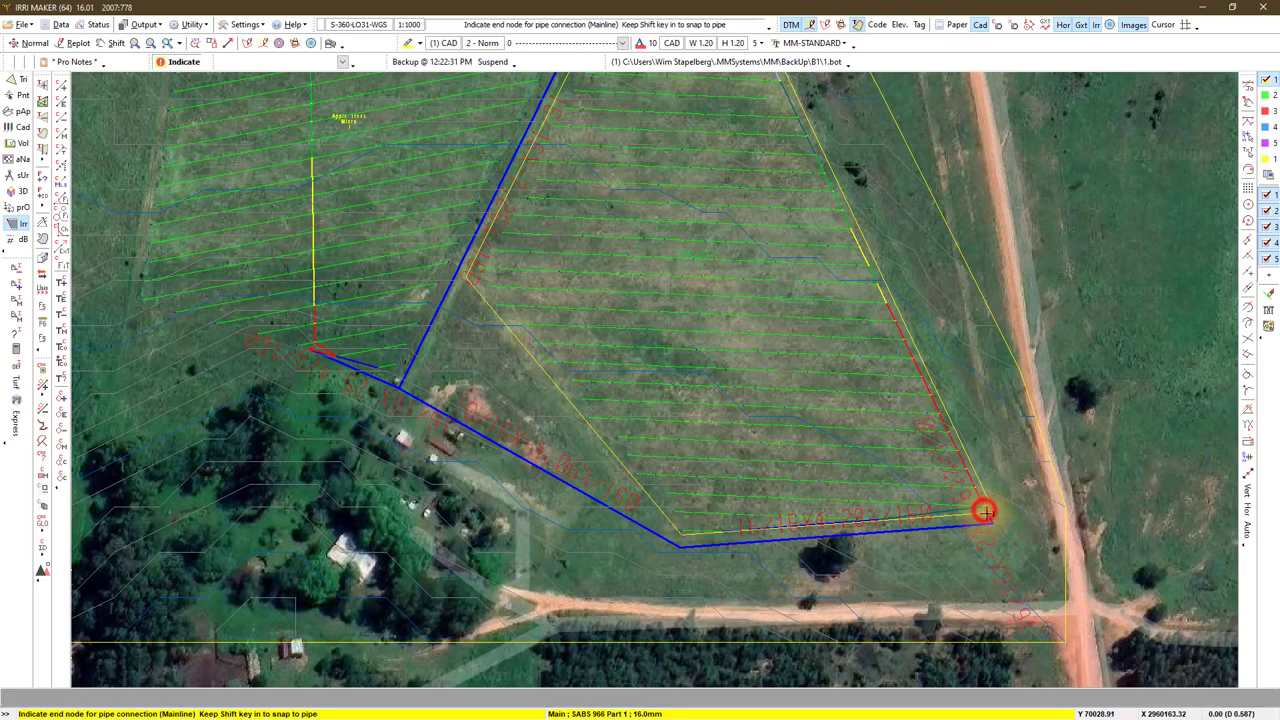
click(988, 514)
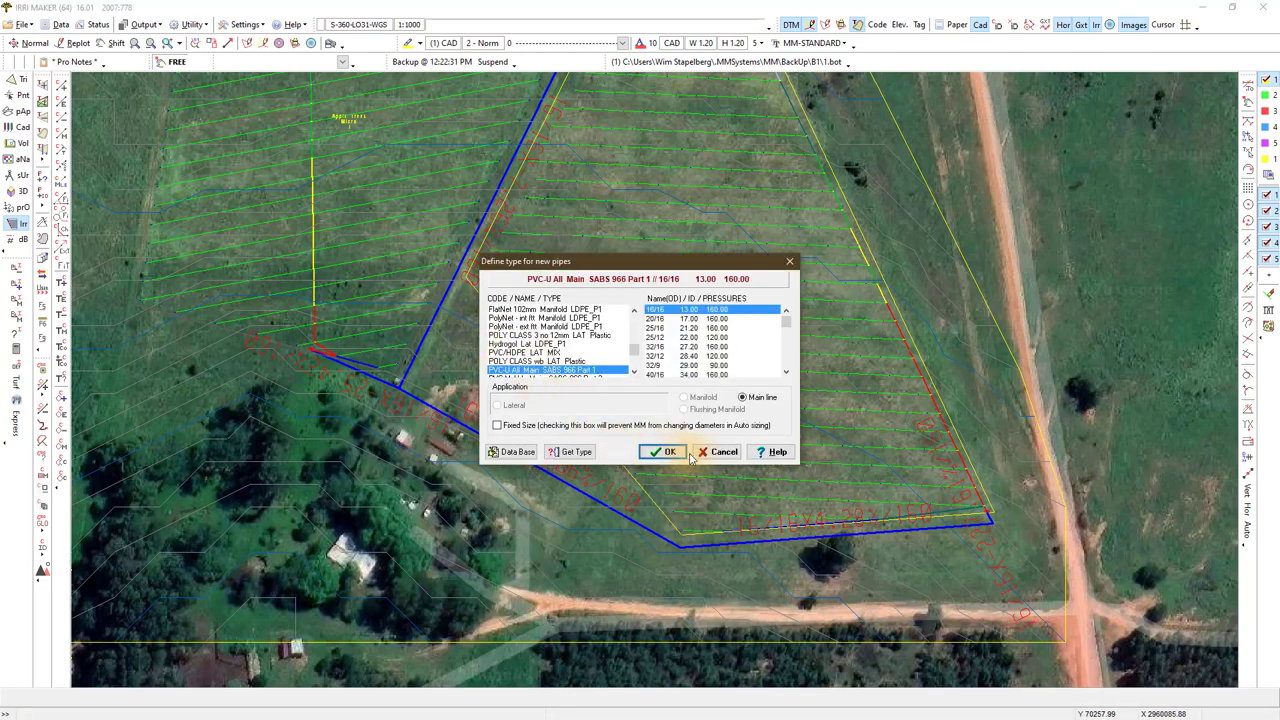
click(718, 452)
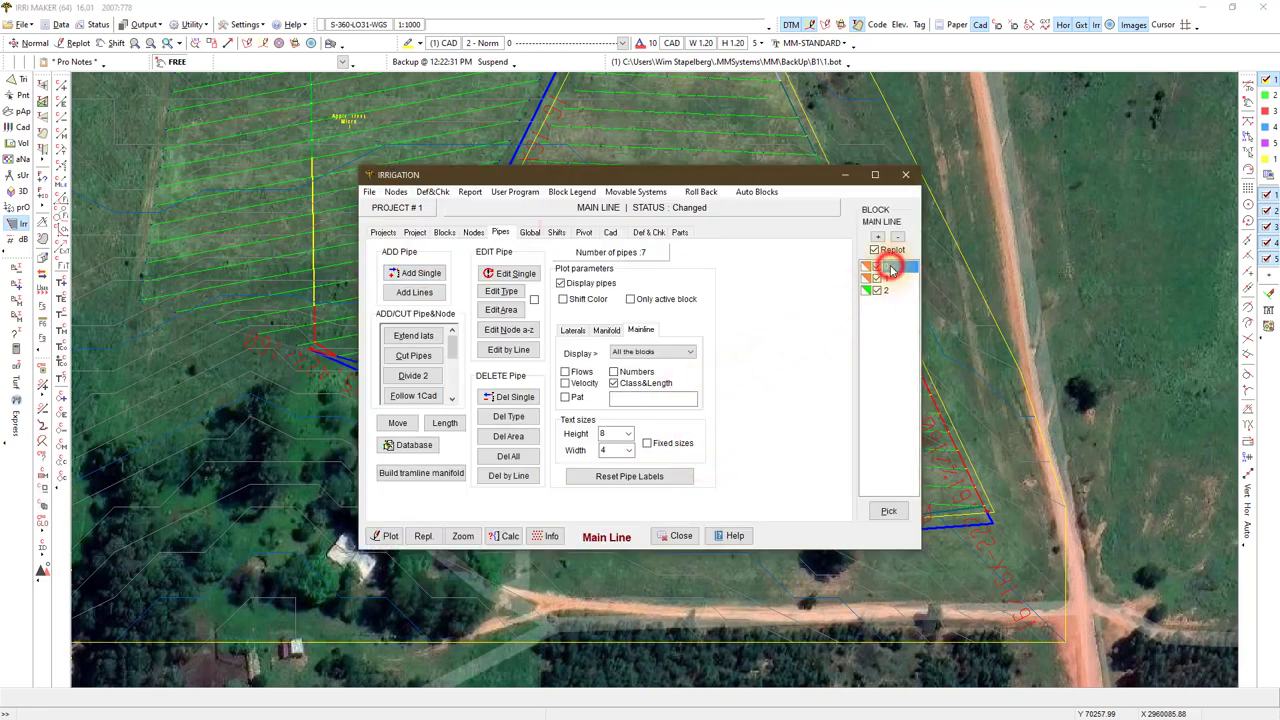
- Move block 1 from shift 1 into shift 2
click(557, 233)
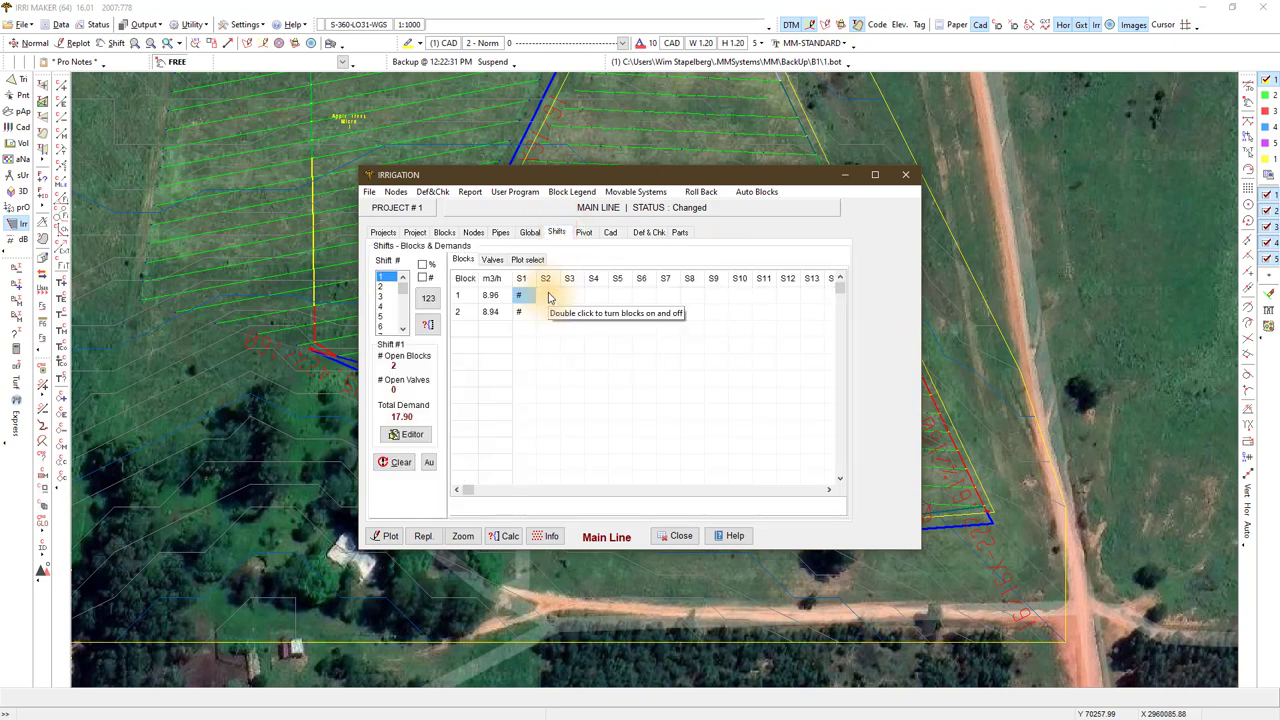
double_click(548, 292)
click(522, 294)
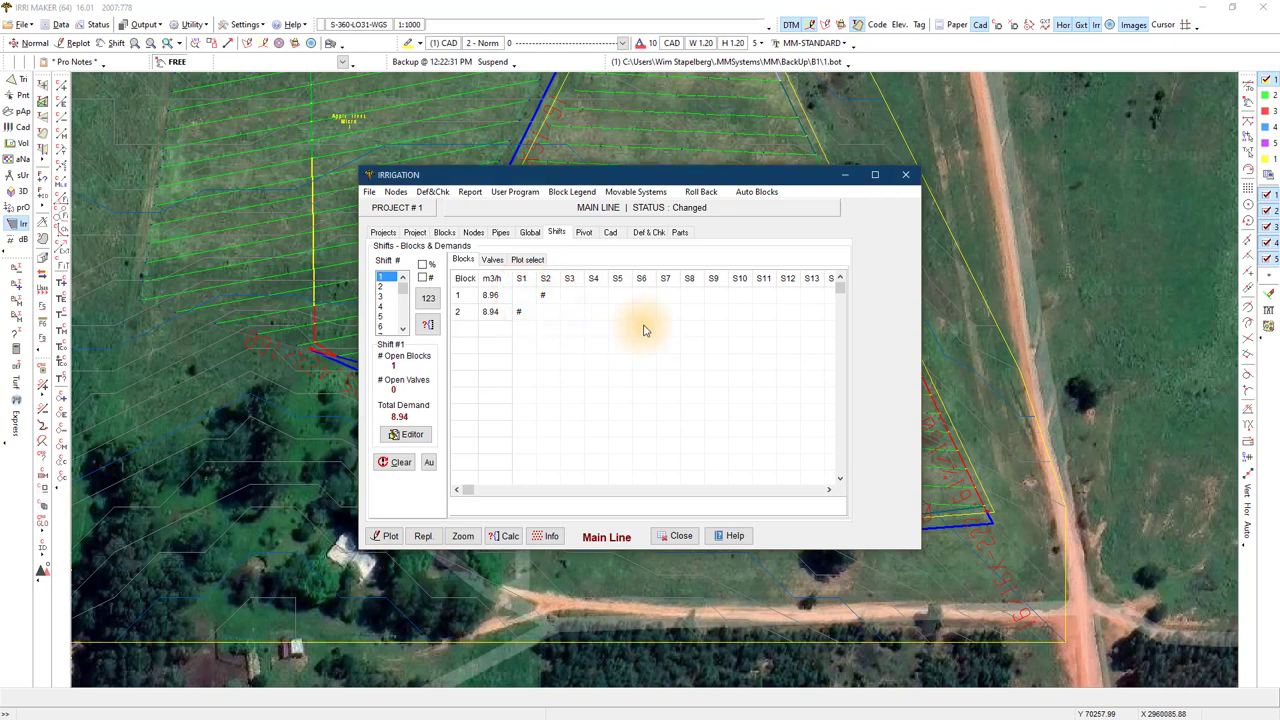
- Trace the main line's flow path in red across the whole layout
click(533, 234)
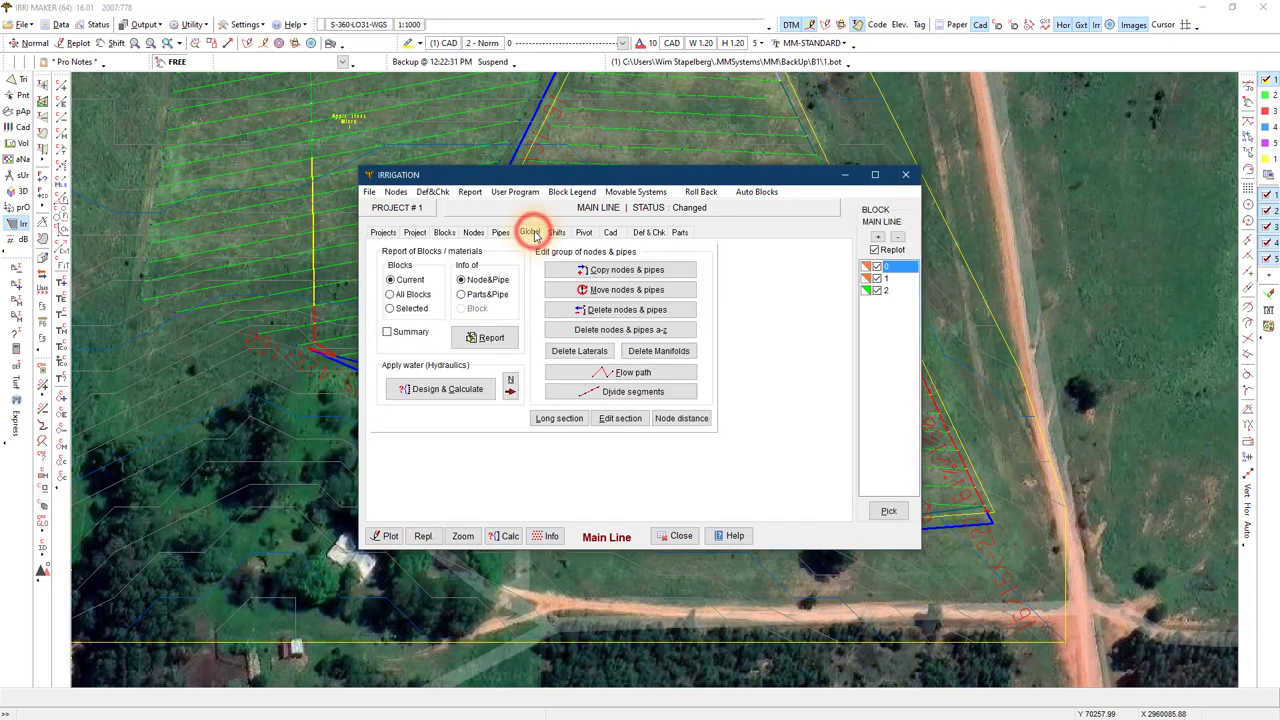
click(893, 267)
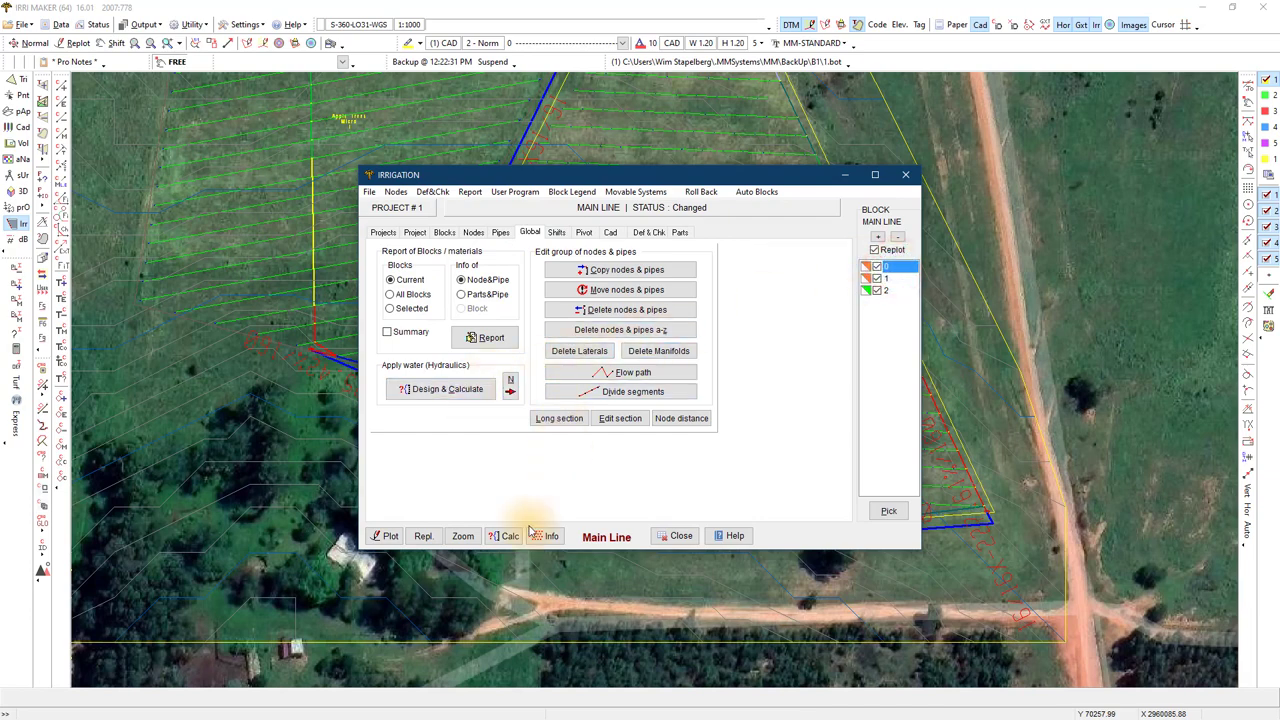
click(463, 536)
key(Escape)
click(607, 373)
key(Escape)
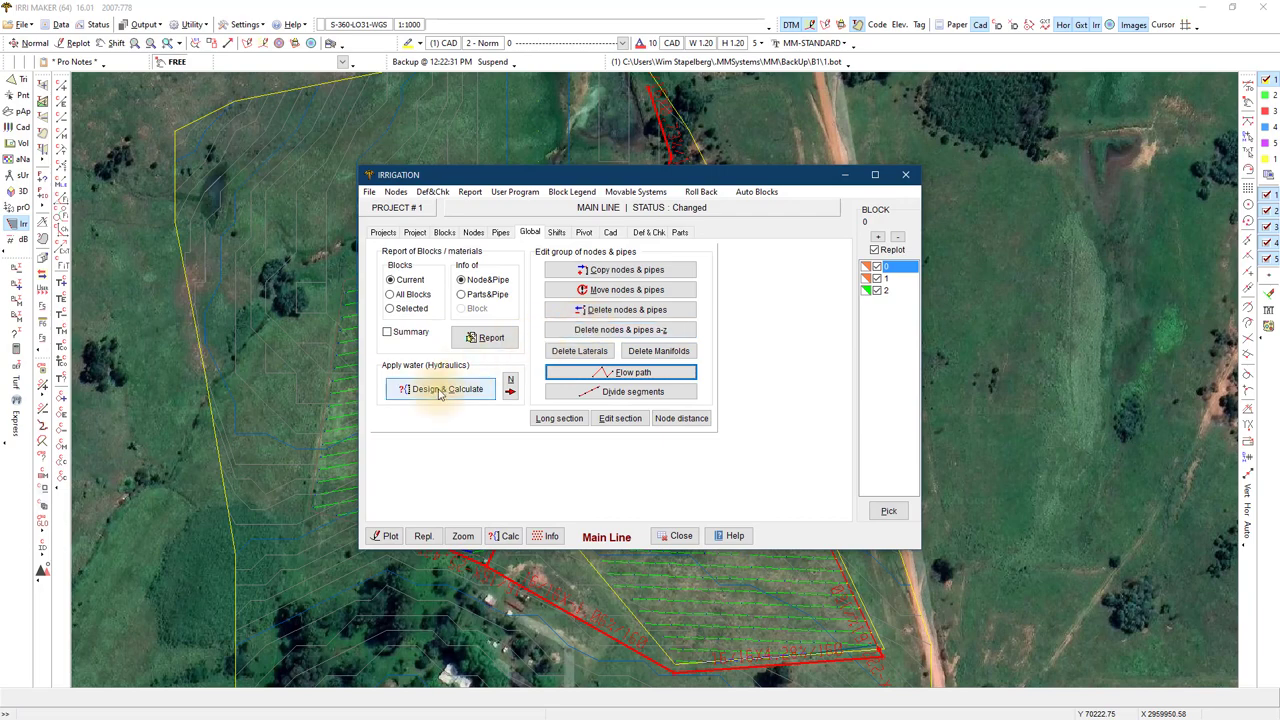
- Calculate the required pump pressure and accept 51.14 m
click(438, 390)
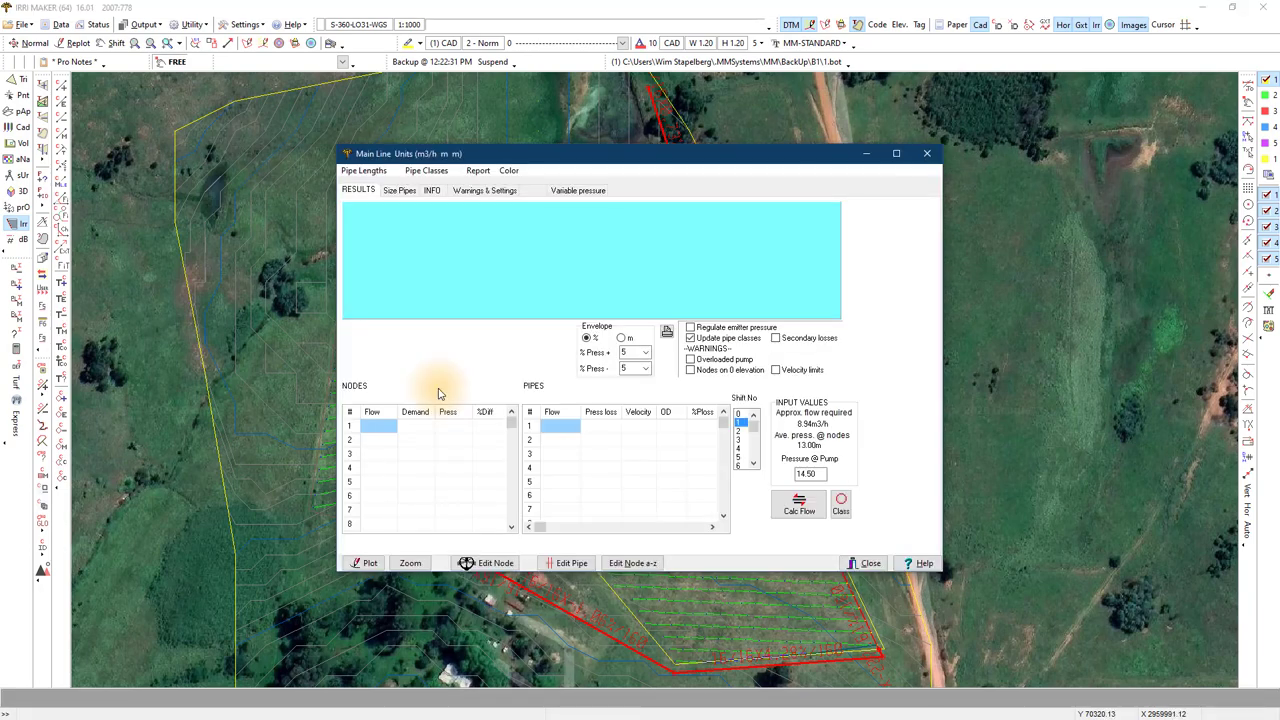
click(410, 191)
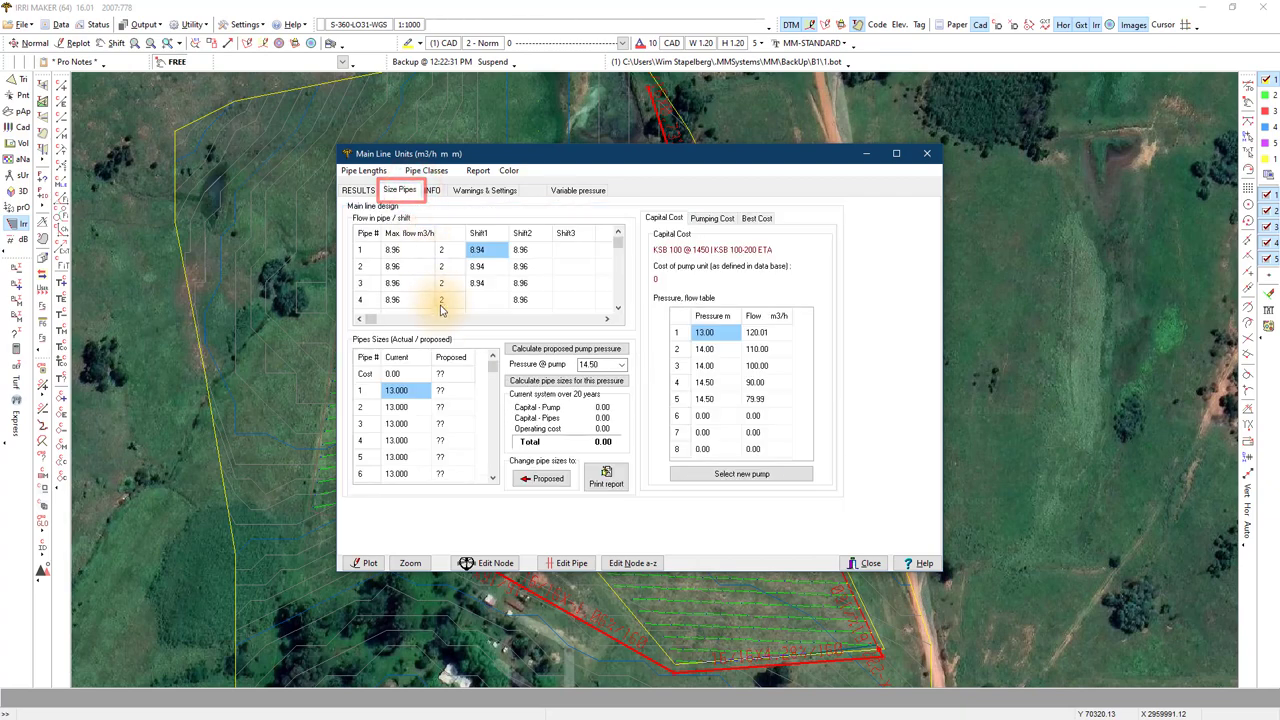
click(545, 349)
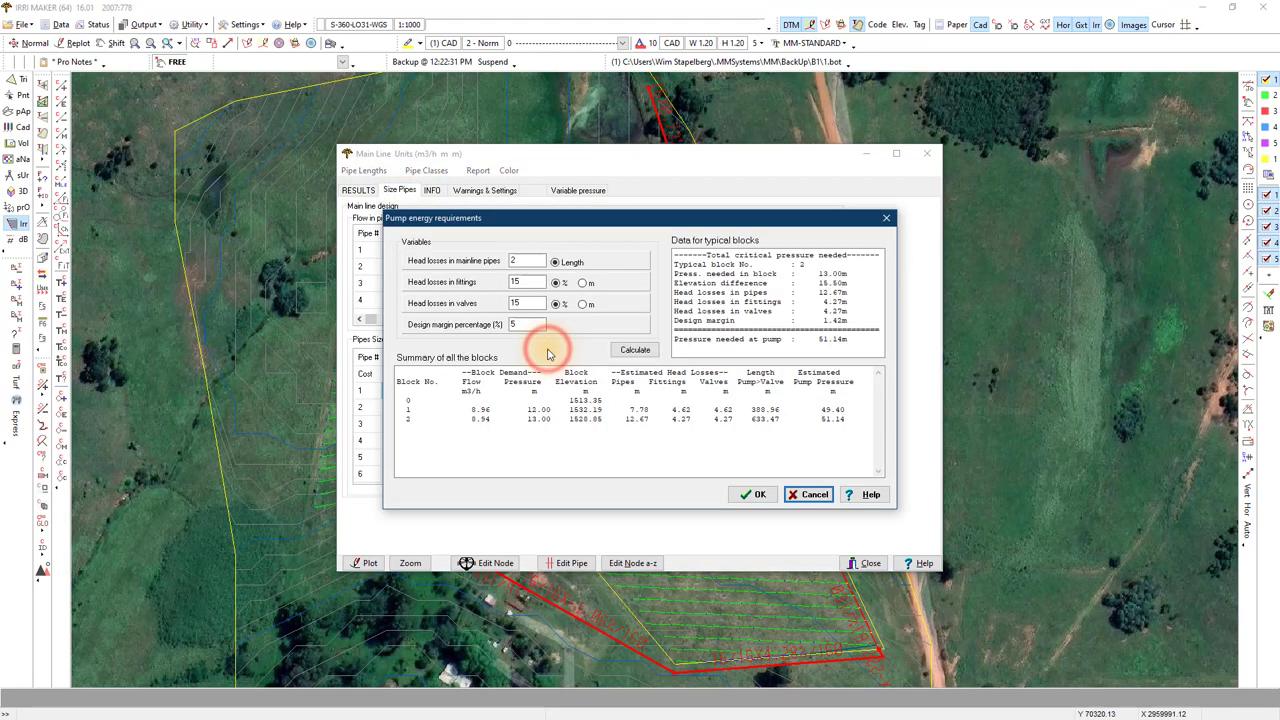
click(618, 350)
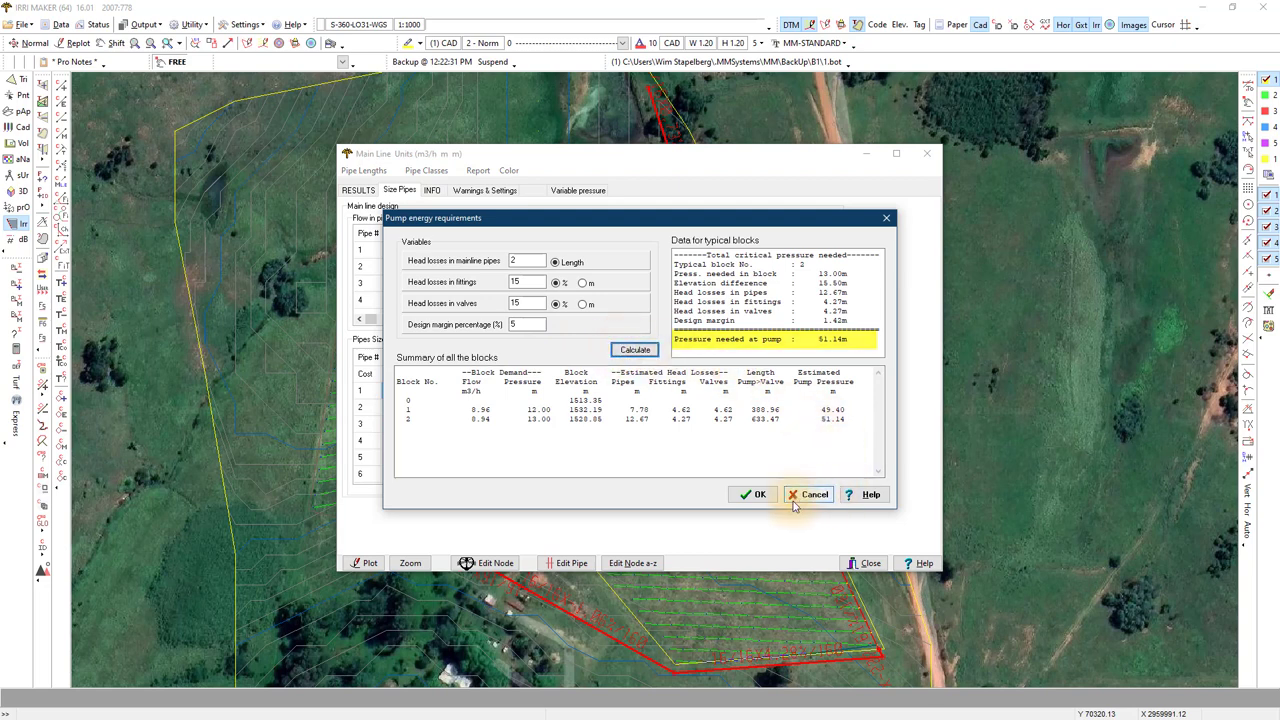
click(758, 494)
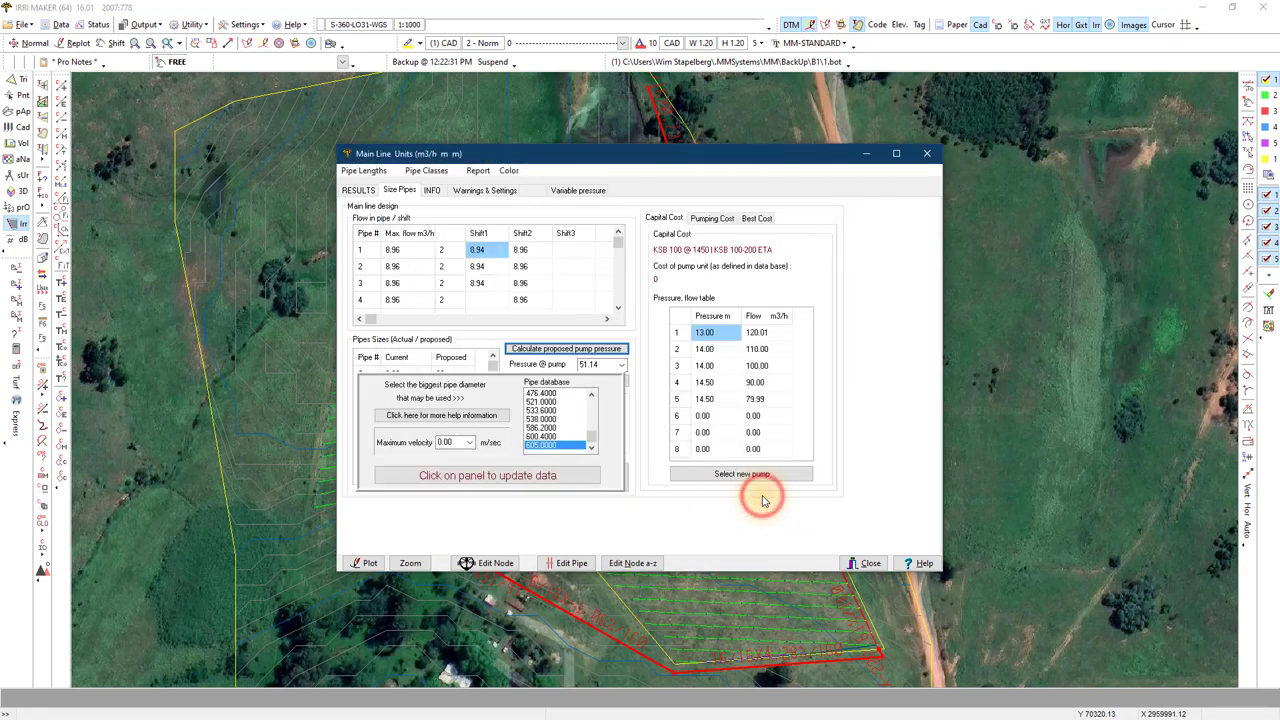
- Apply proposed pipe sizes 59.200 and 47.000 under a 2 m/s maximum velocity
click(468, 442)
click(443, 474)
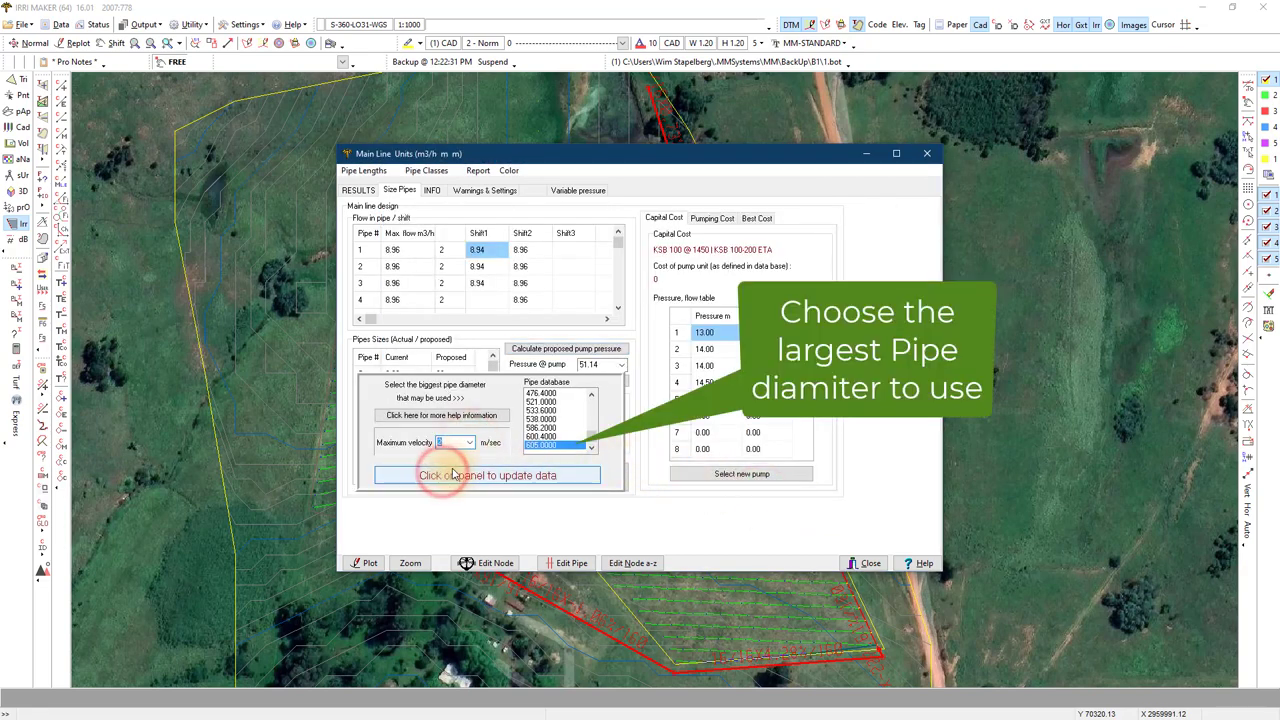
click(465, 477)
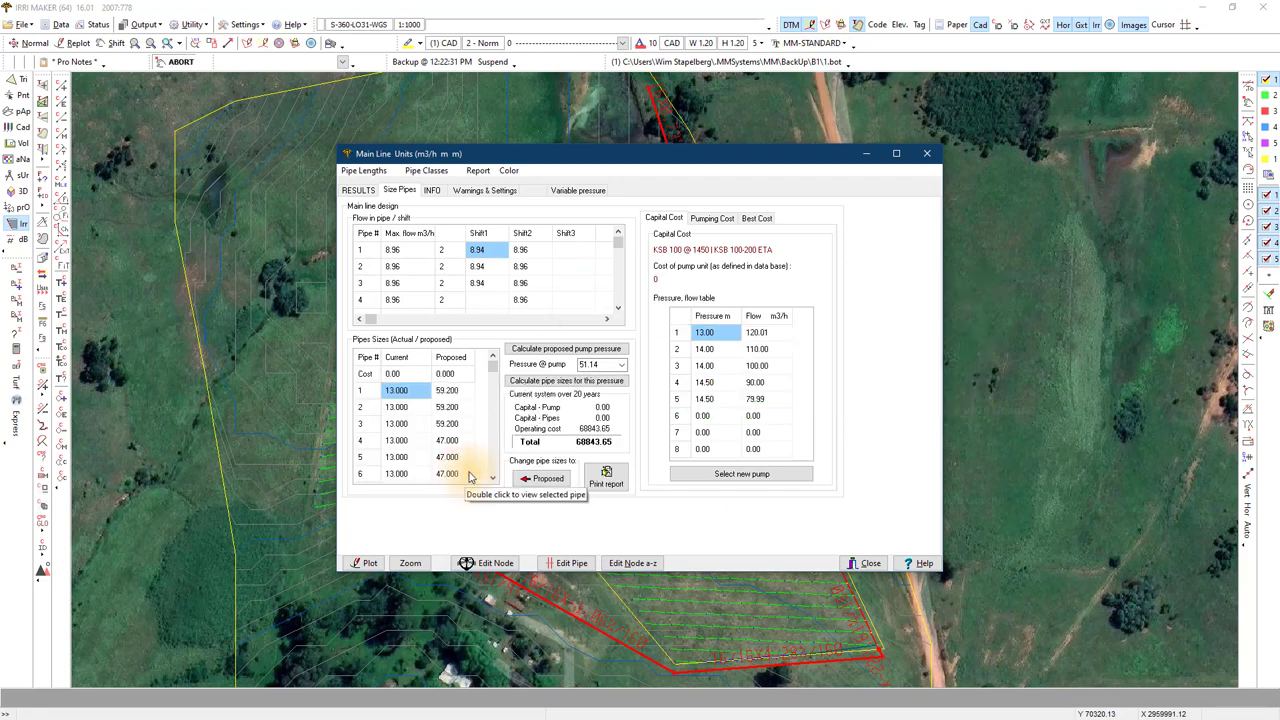
click(543, 479)
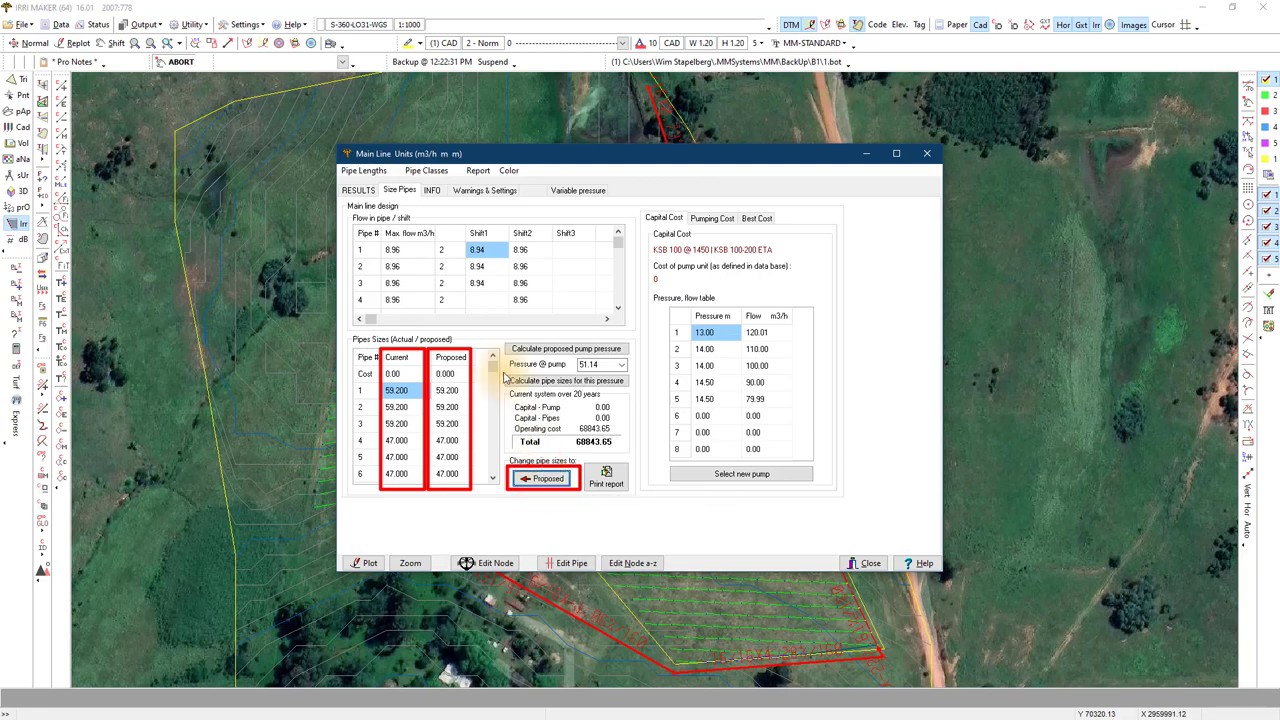
click(358, 190)
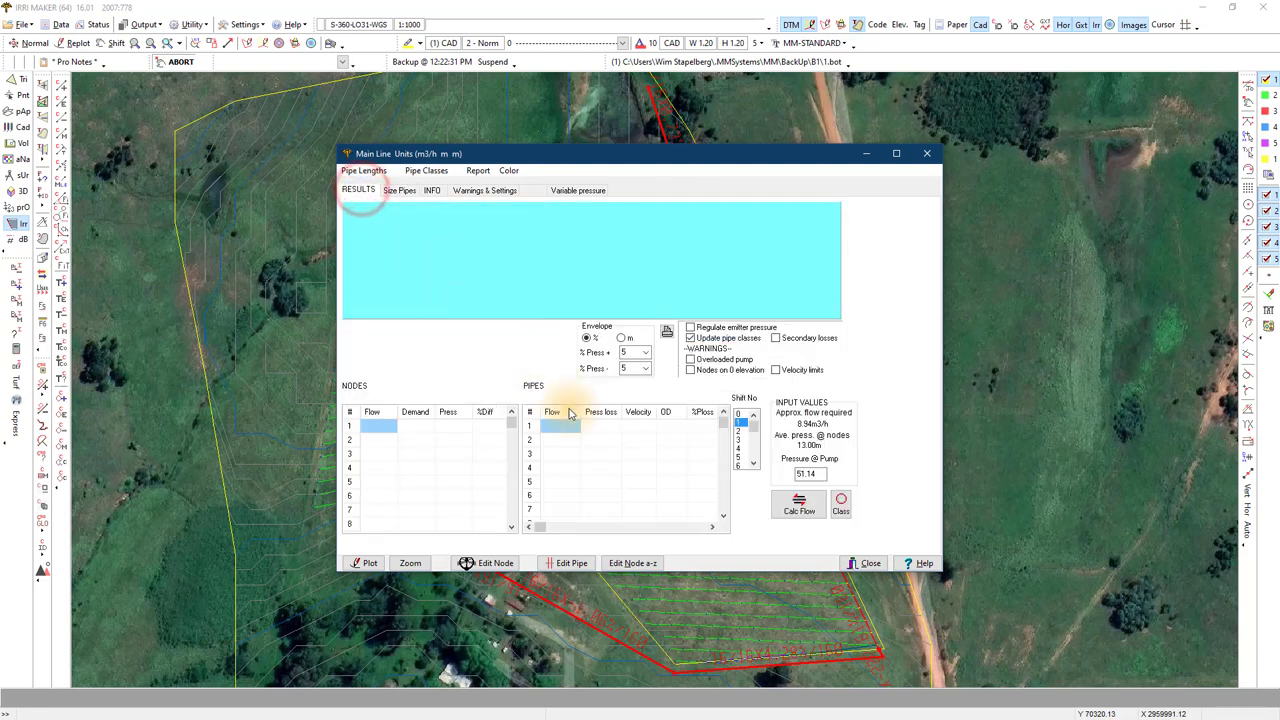
- Calculate main line flow at pump pressures 40, 45, then 47 m, and close the results
click(800, 508)
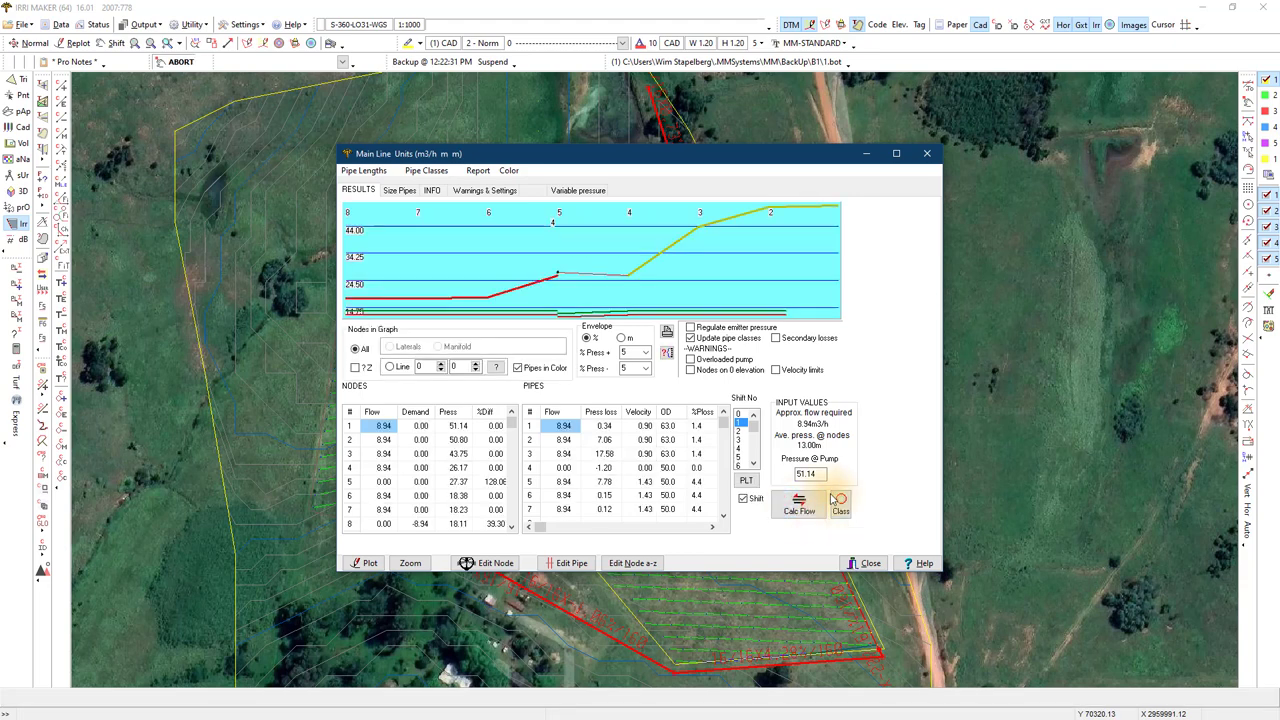
double_click(820, 474)
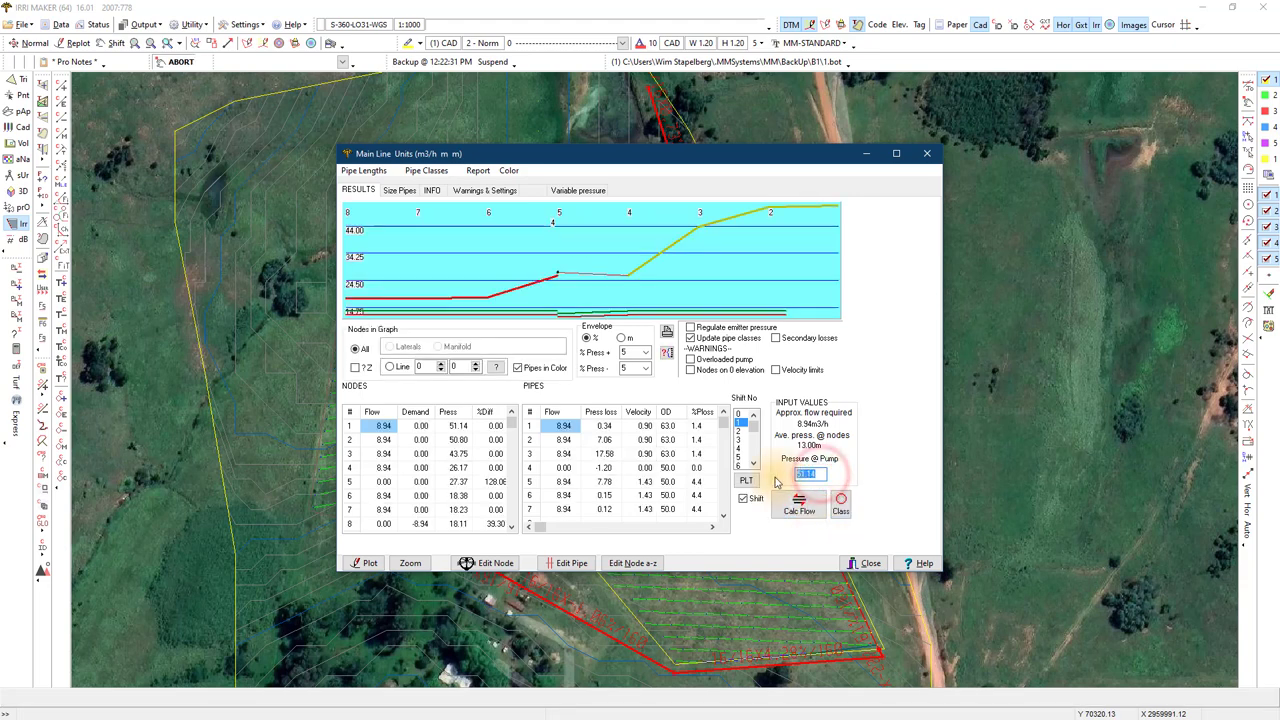
click(799, 503)
double_click(819, 474)
text(45)
click(799, 505)
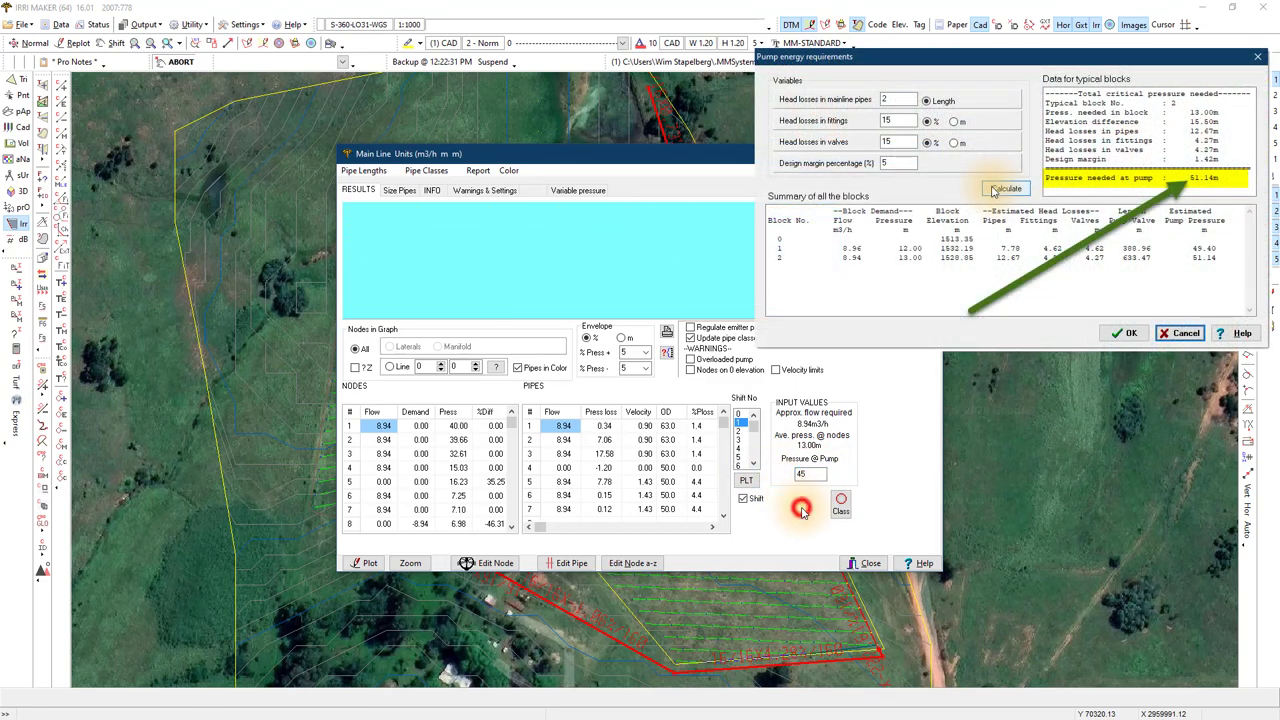
click(815, 475)
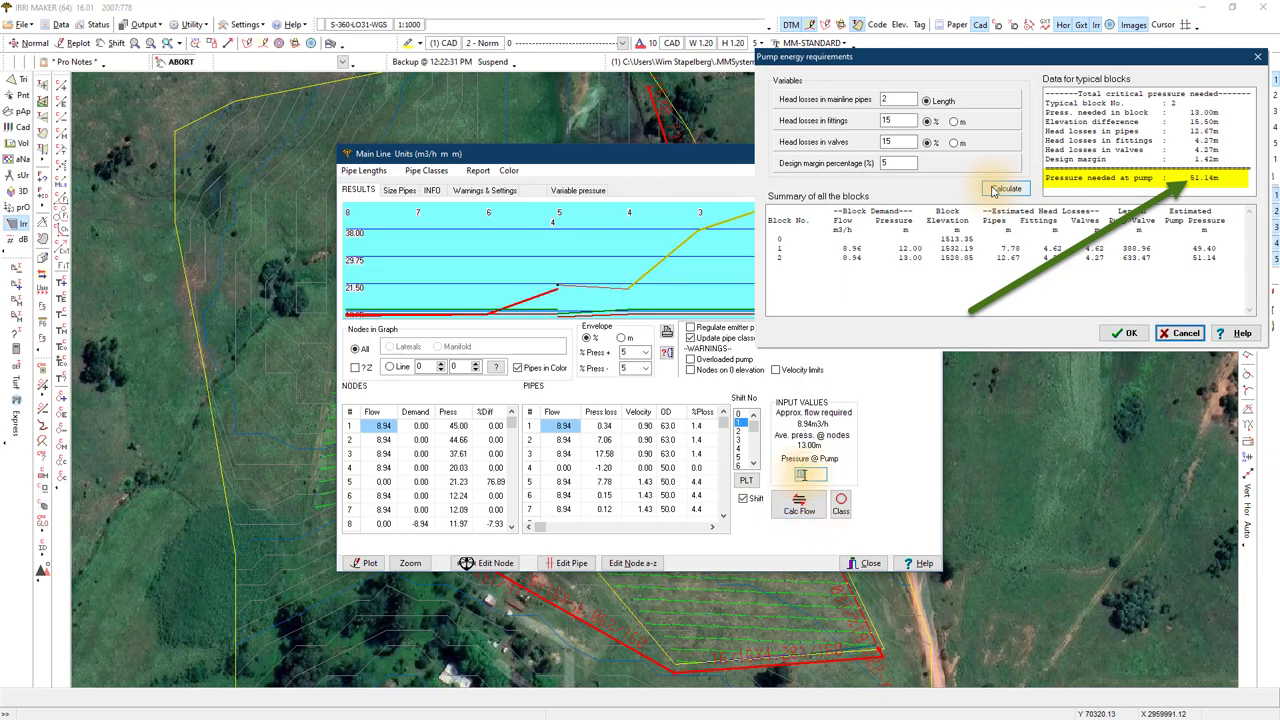
text(47)
click(799, 505)
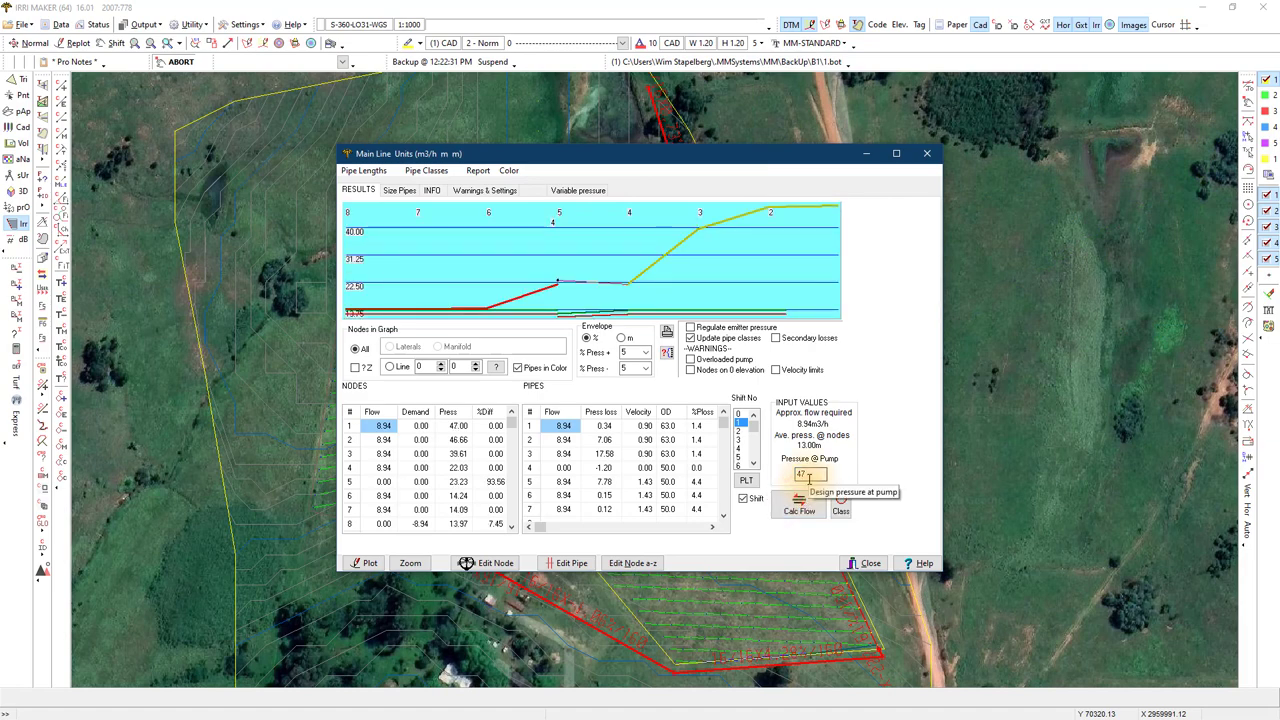
click(805, 502)
click(866, 565)
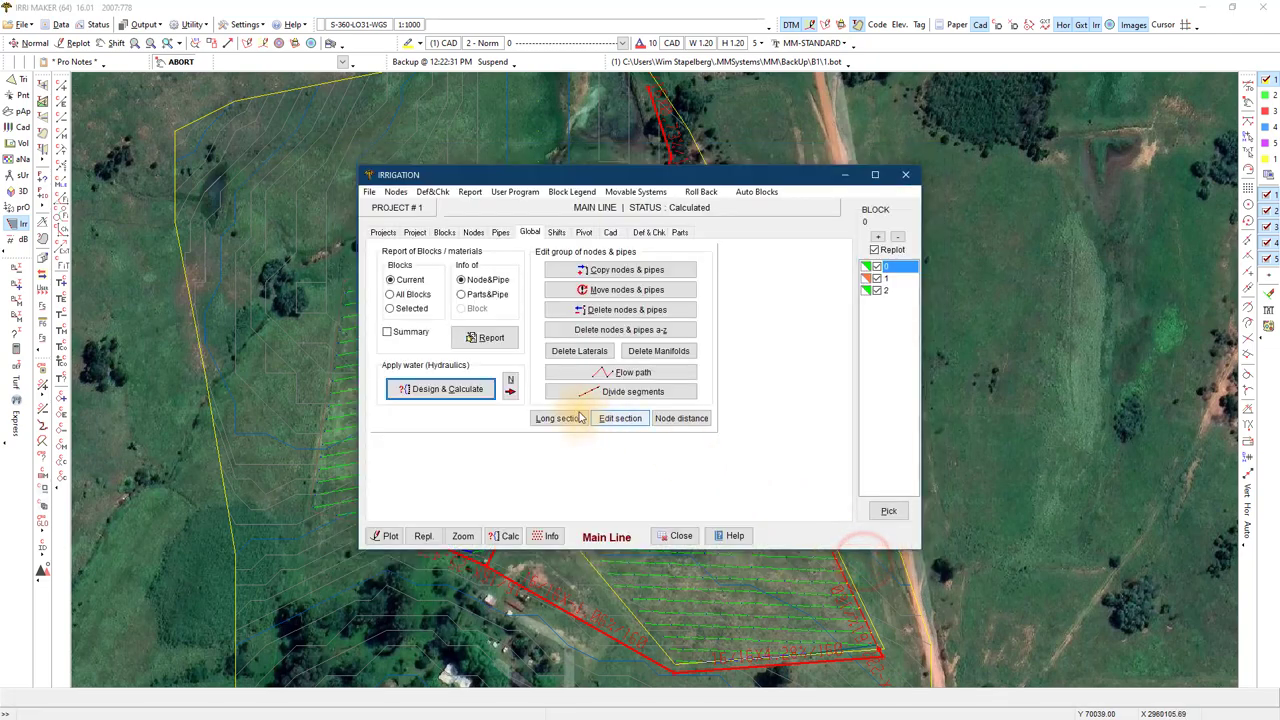
- Generate and review a nodes-and-pipes report for all three blocks (60180.13 m2), then close it
click(473, 338)
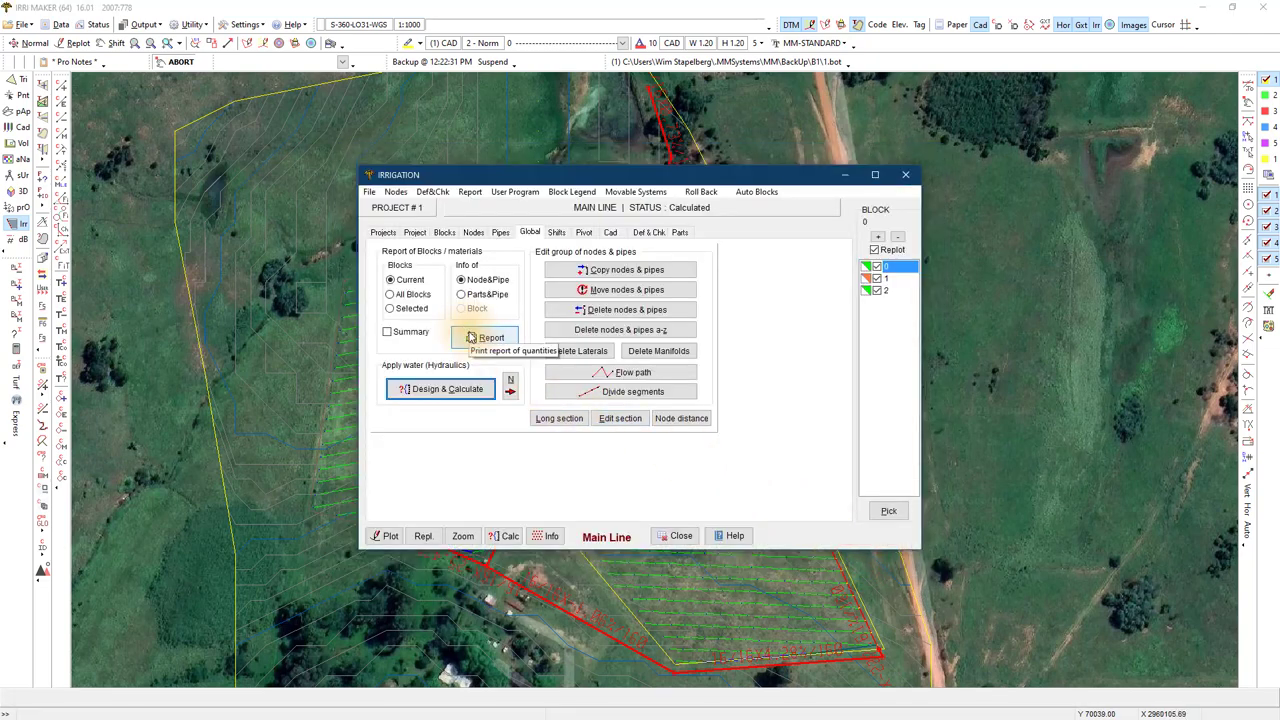
click(386, 311)
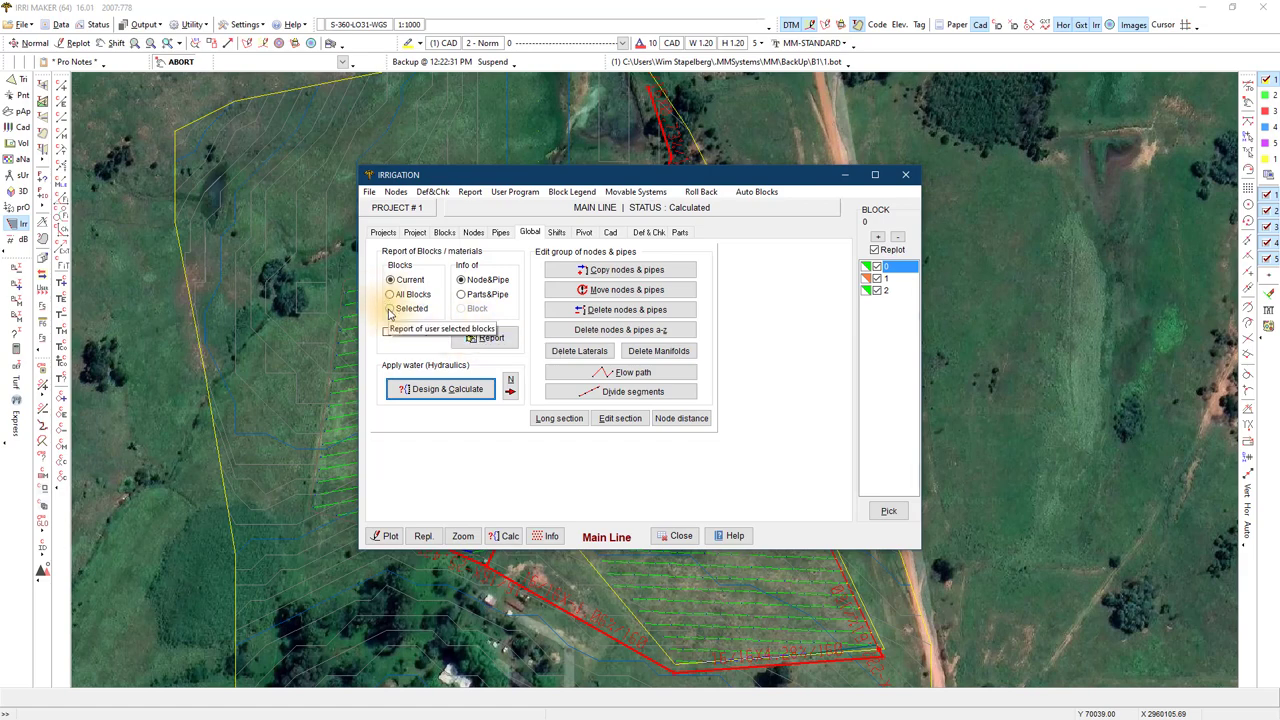
click(491, 337)
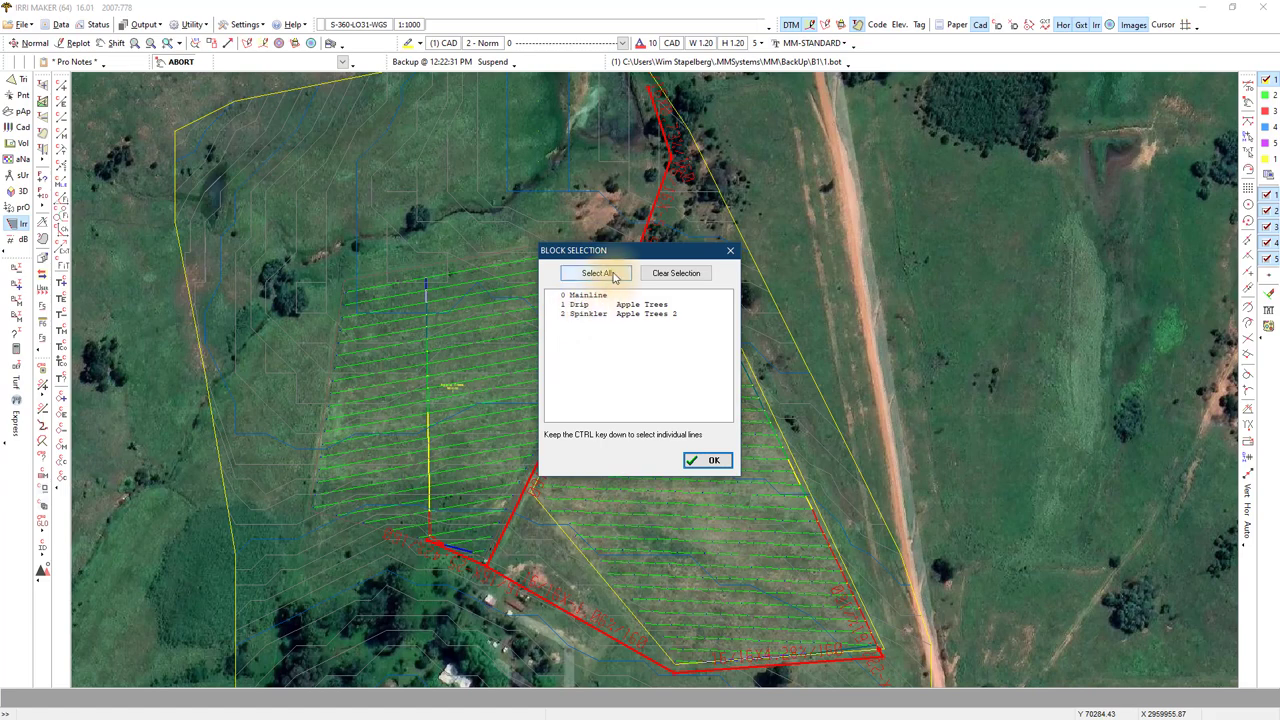
click(614, 275)
click(716, 461)
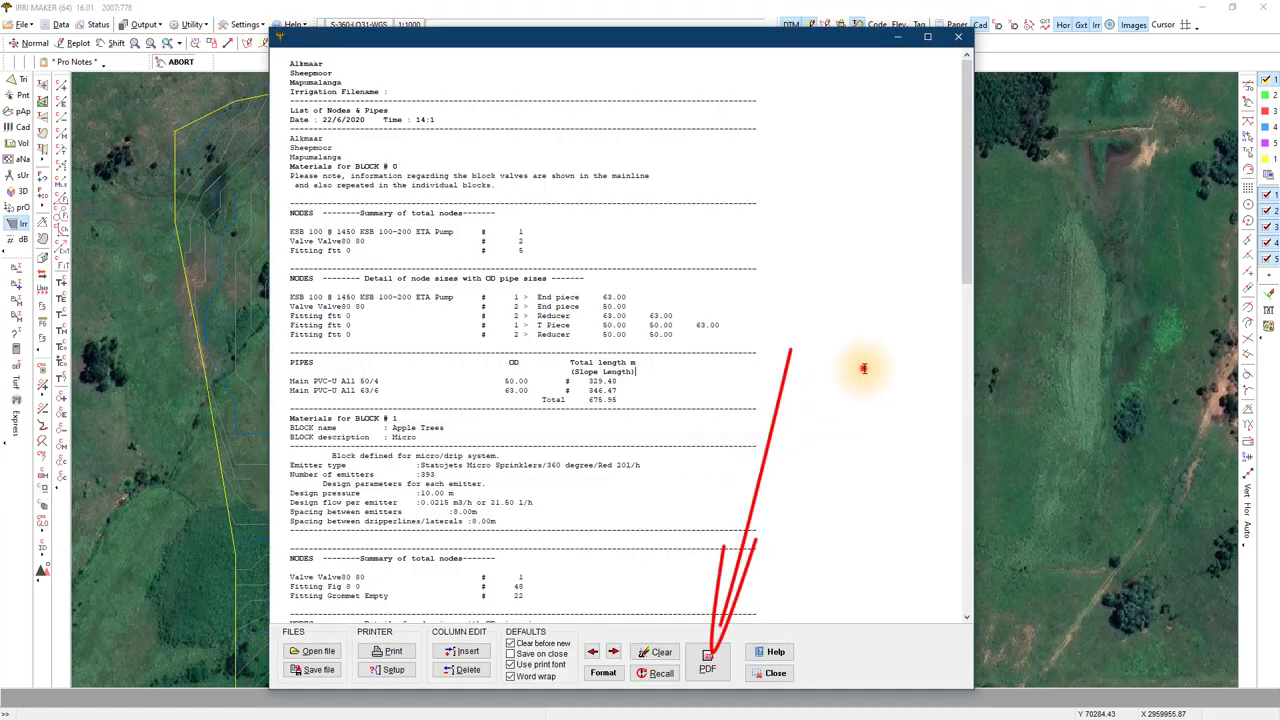
scroll(866, 370, down, 20)
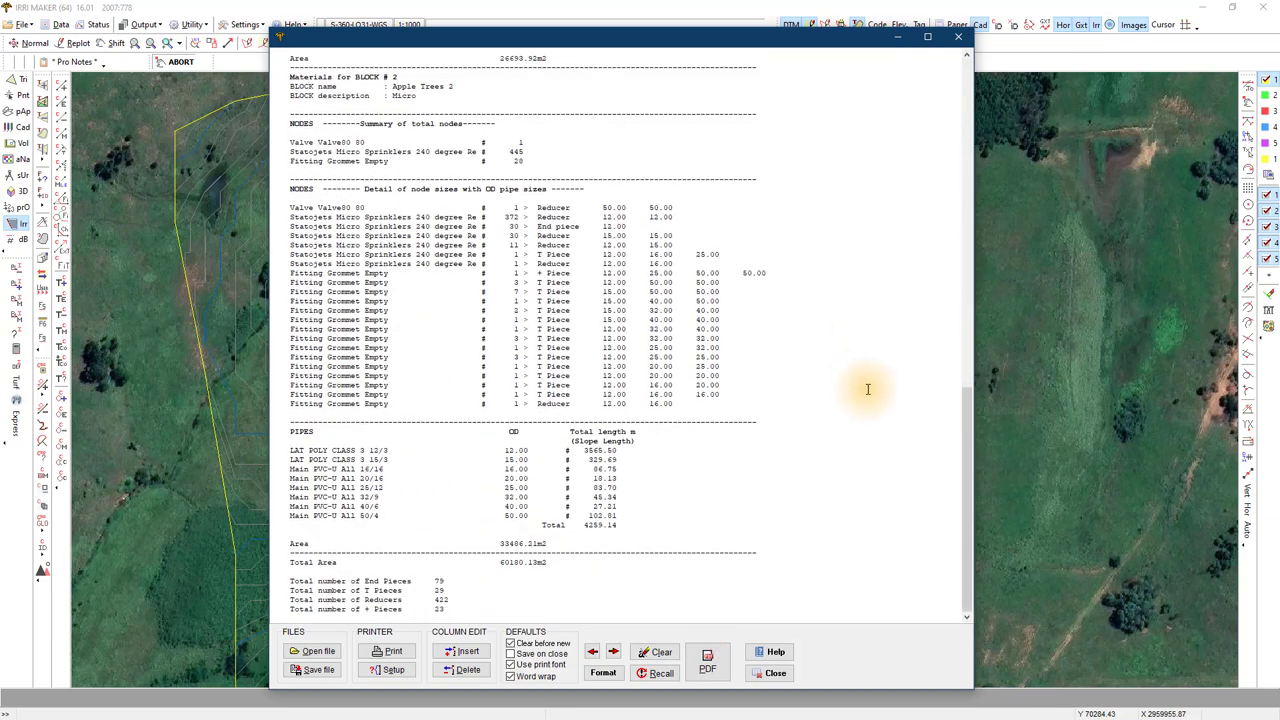
click(775, 672)
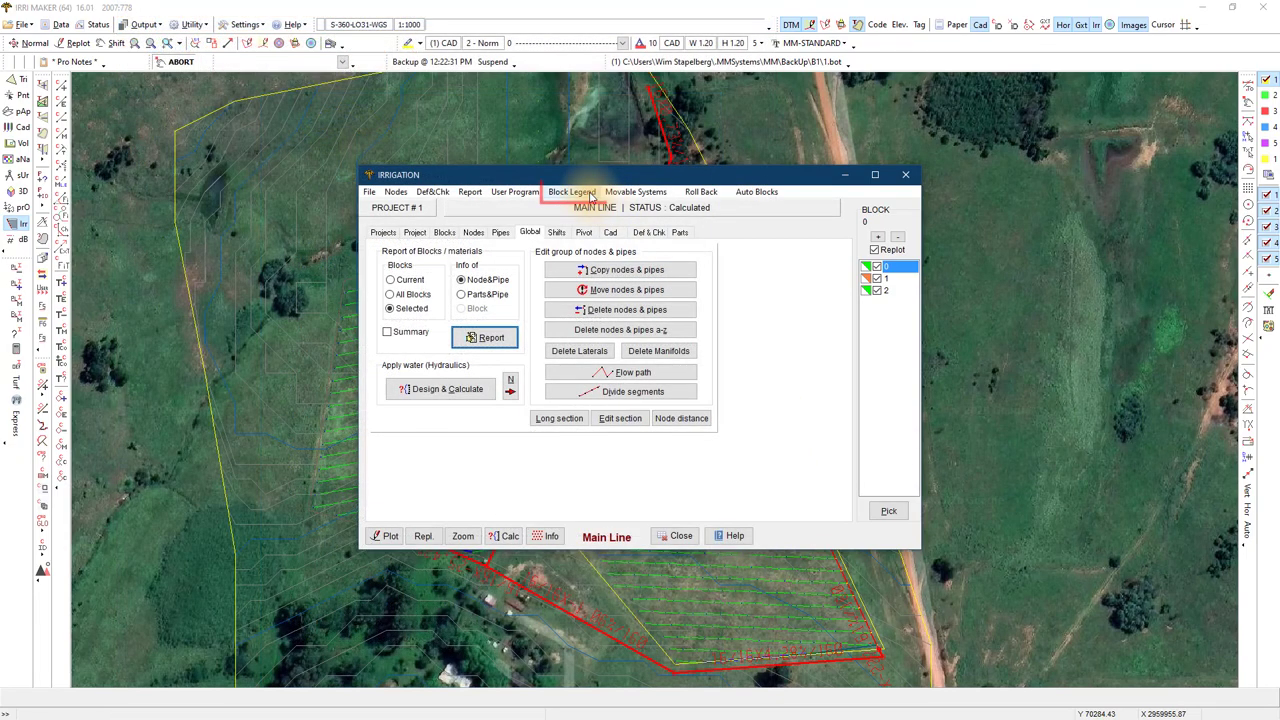
- Review the Block Legend, then close and reopen the Irrigation window
click(589, 193)
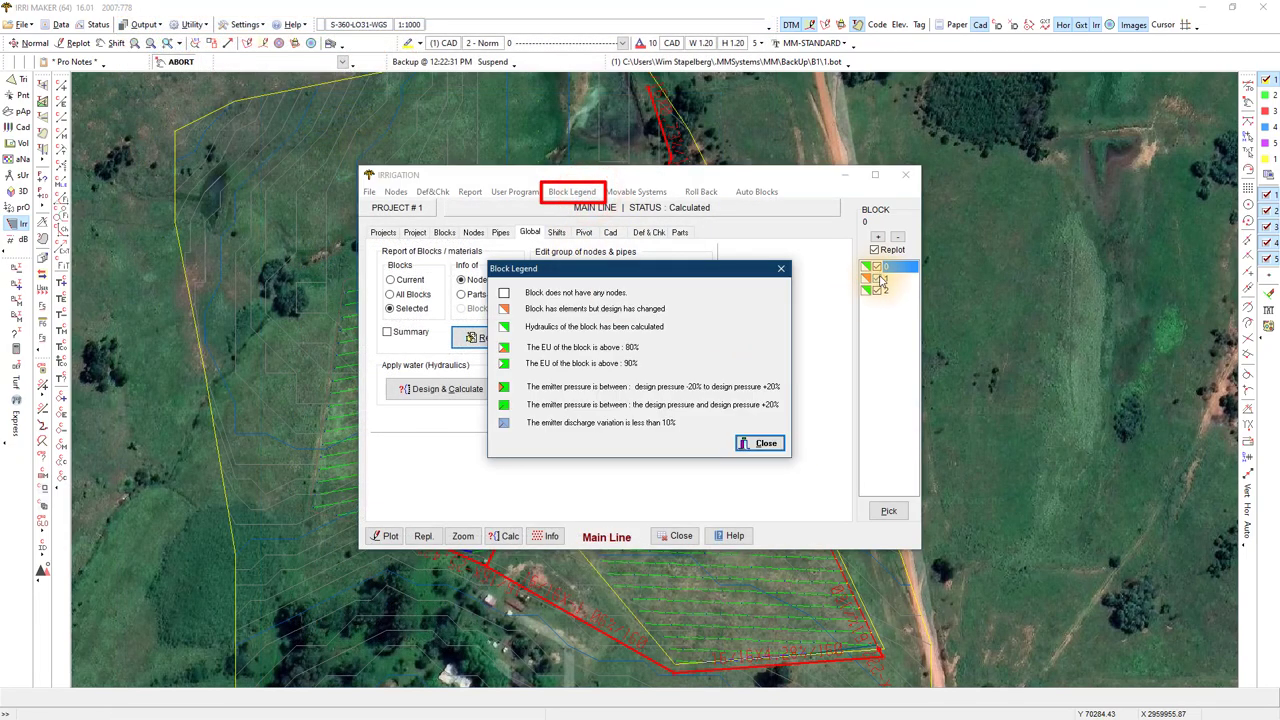
click(763, 443)
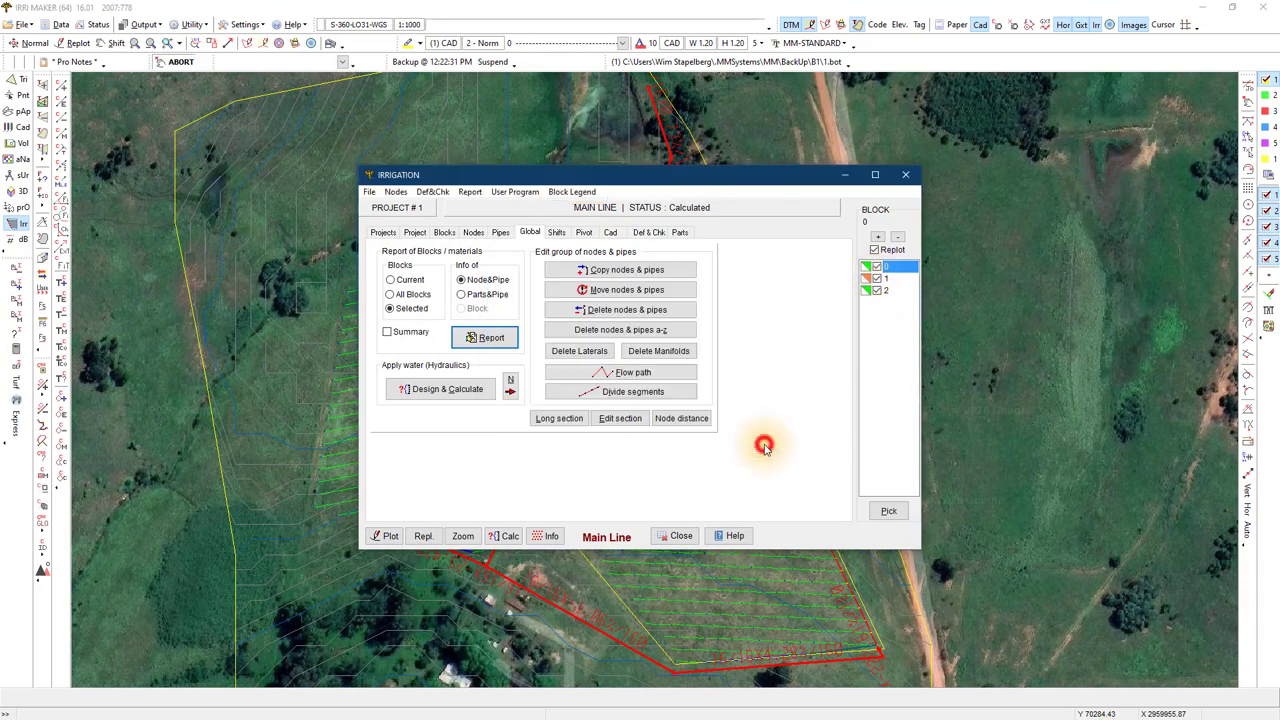
click(679, 536)
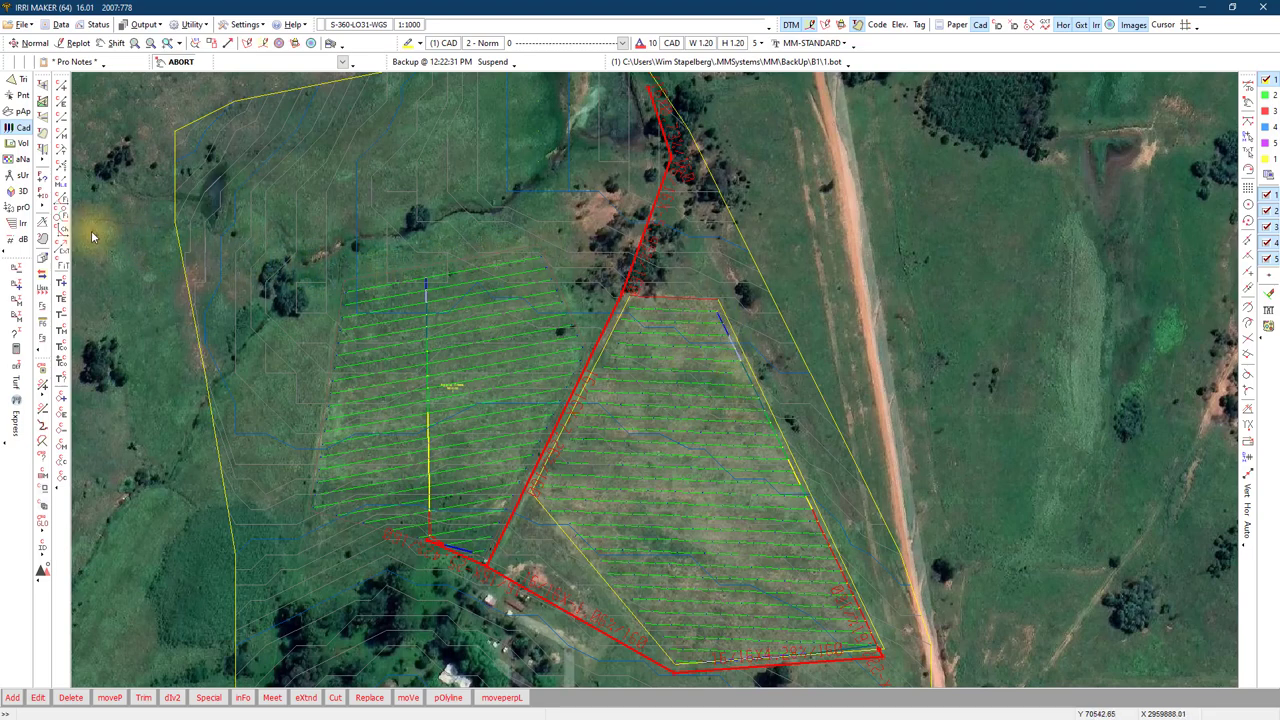
click(18, 223)
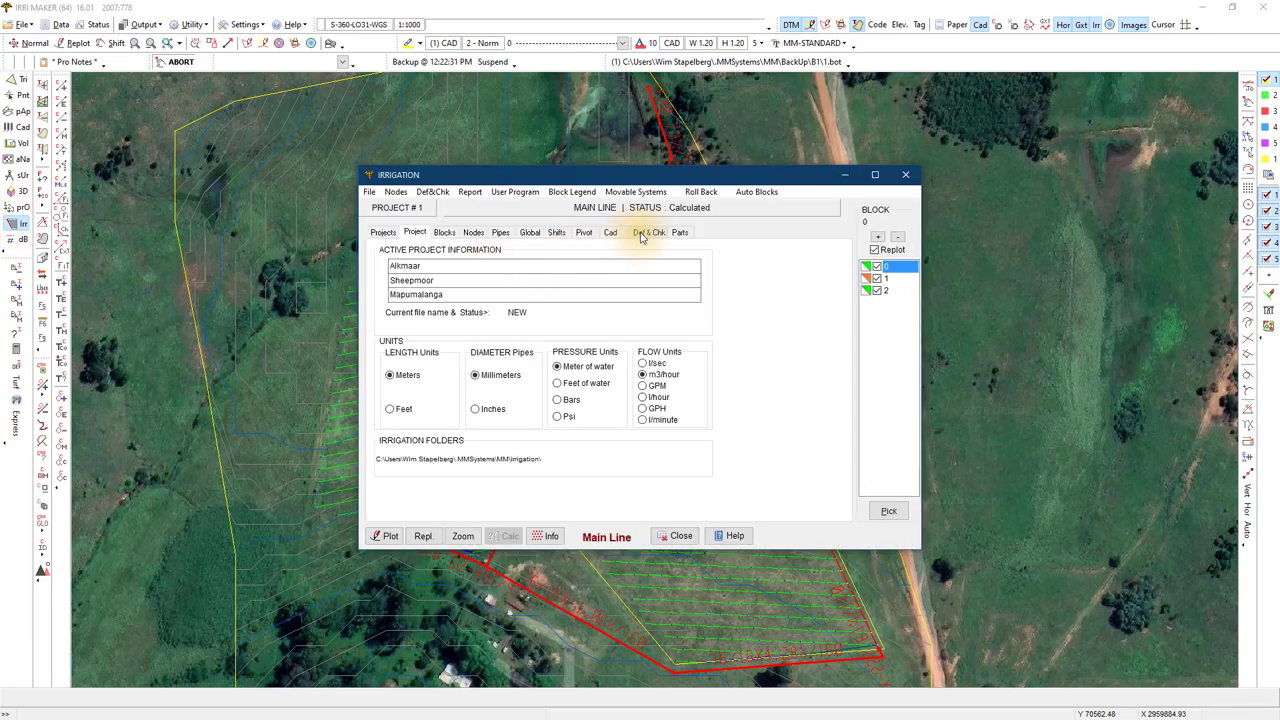
- Review the irrigation Defaults, including the Plot settings, and close them
click(648, 232)
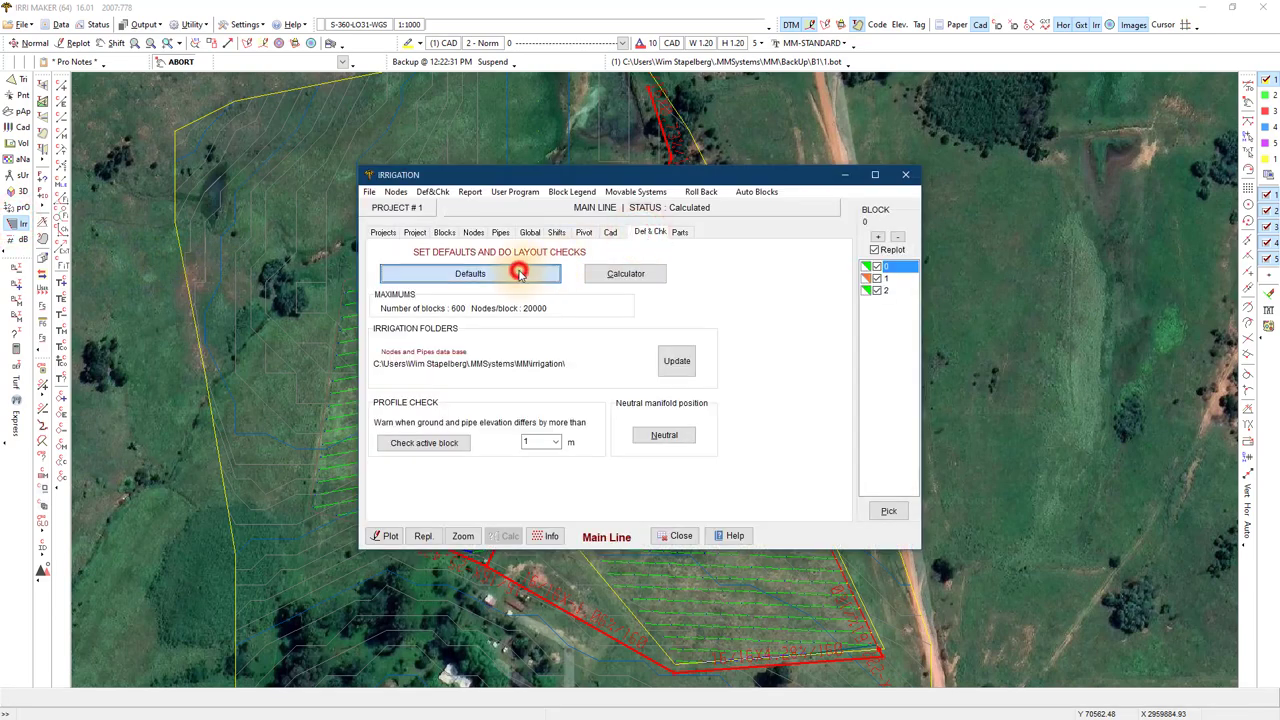
click(519, 274)
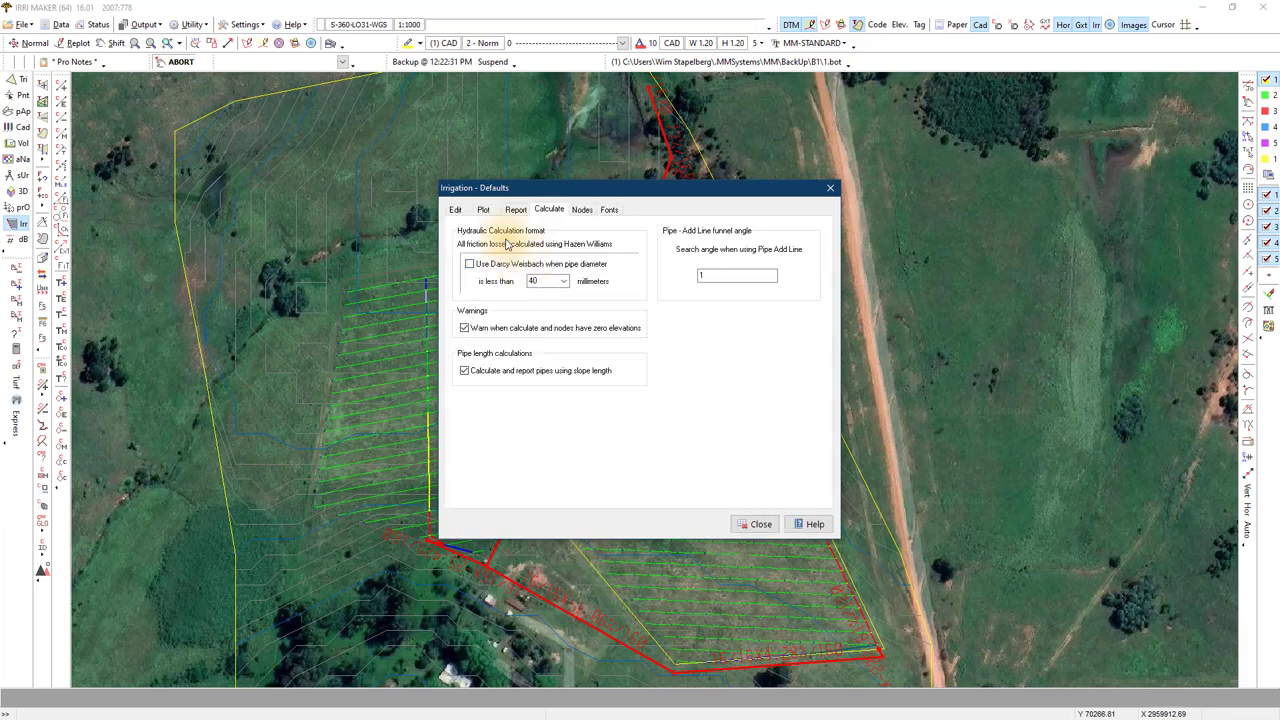
click(483, 211)
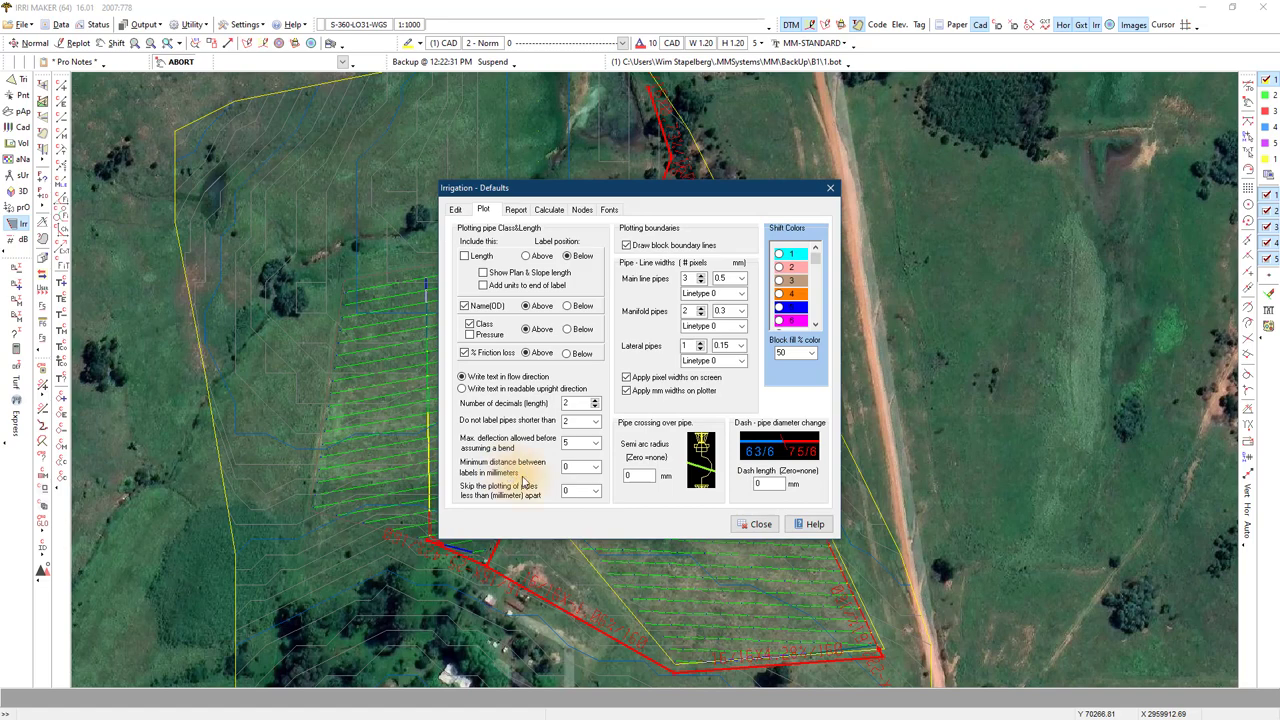
click(761, 524)
- Close the irrigation design window and start a new paper window near the farm buildings
click(686, 534)
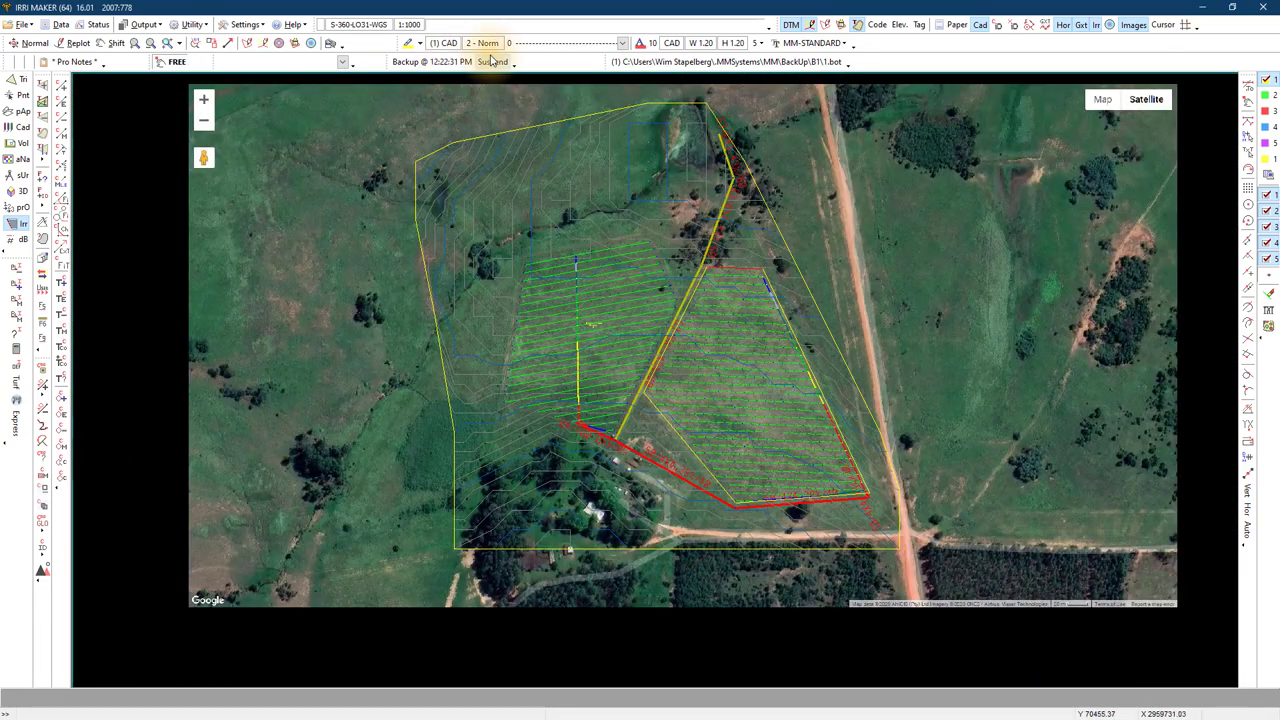
click(857, 24)
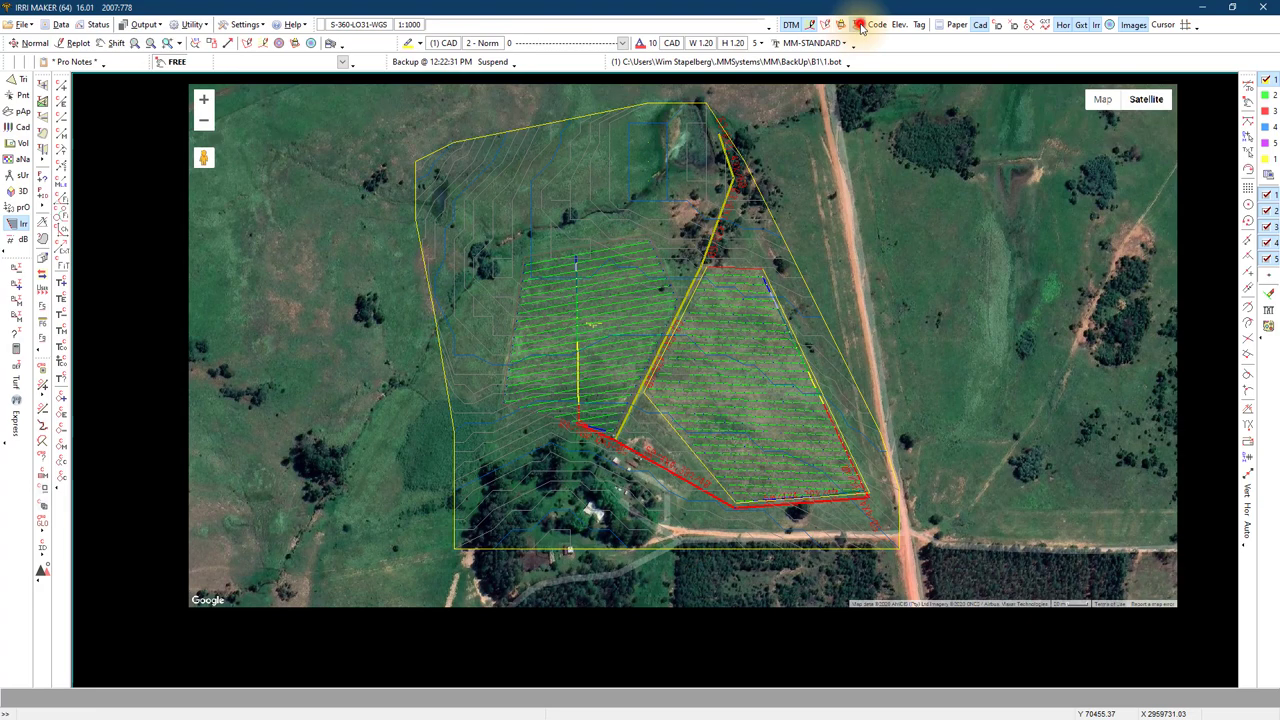
click(16, 111)
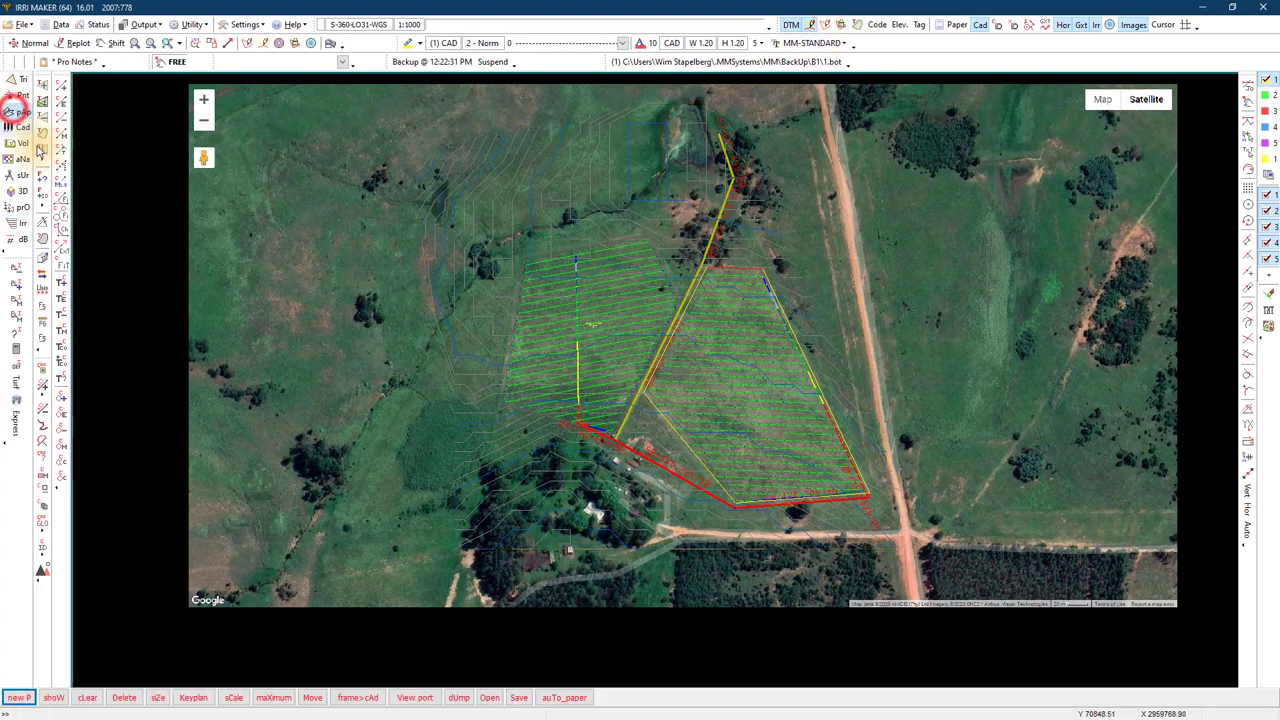
click(15, 698)
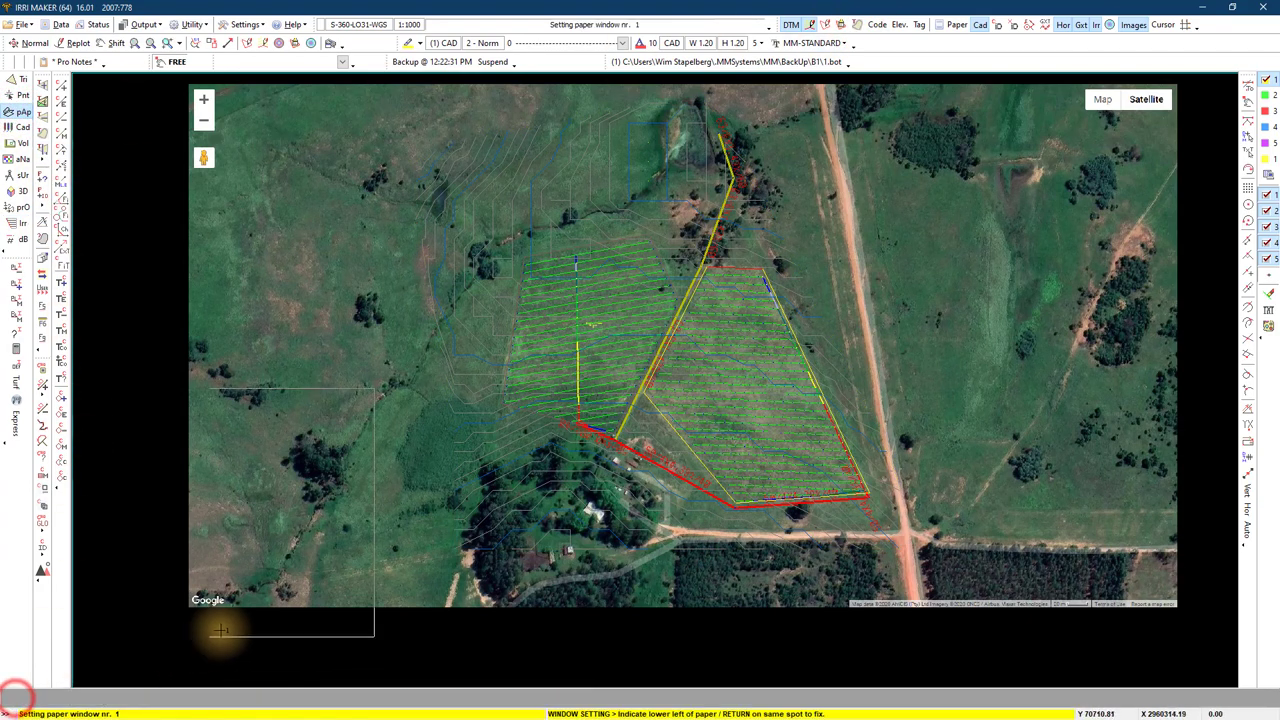
click(557, 469)
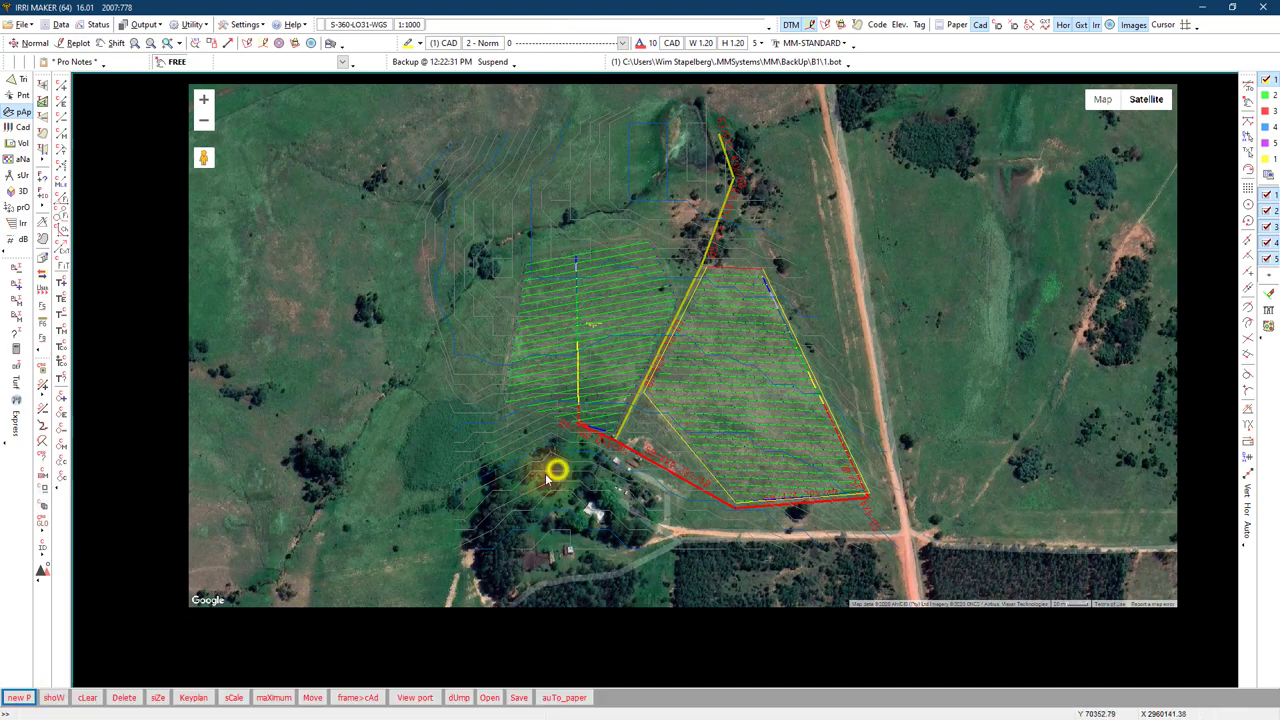
- Set the paper to A3 landscape and the printer to PDFCreator
click(157, 697)
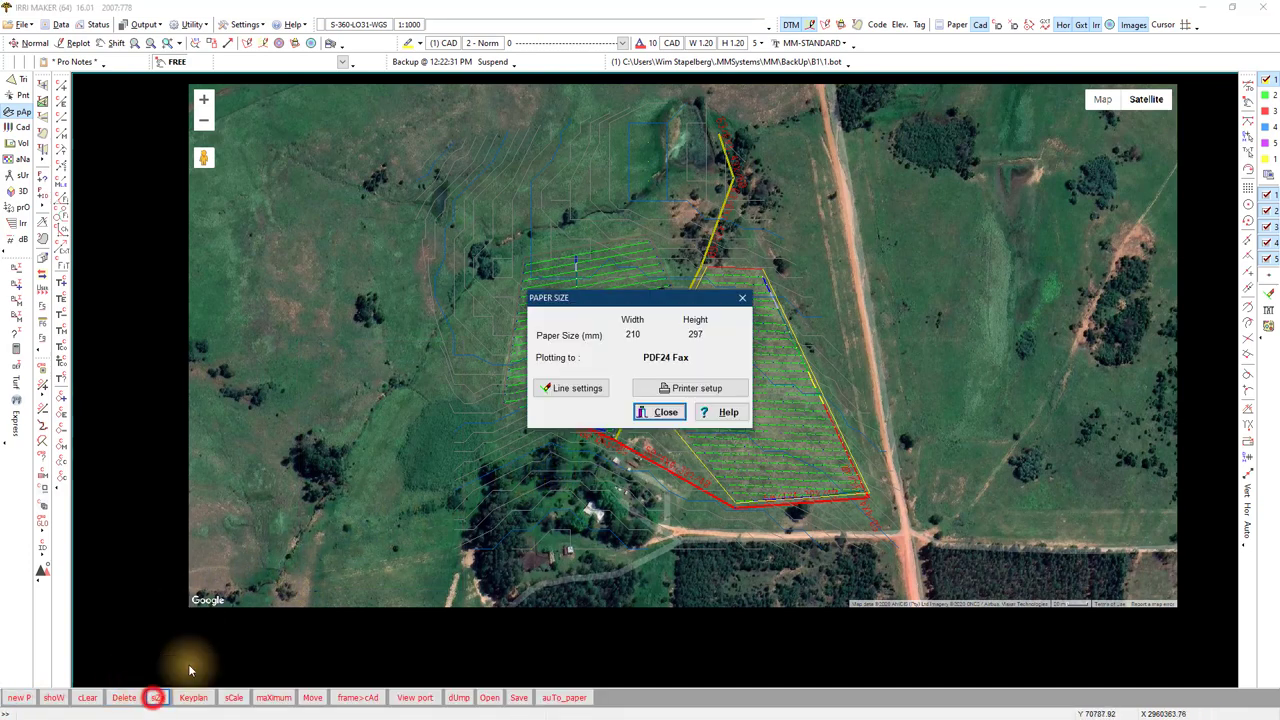
click(660, 389)
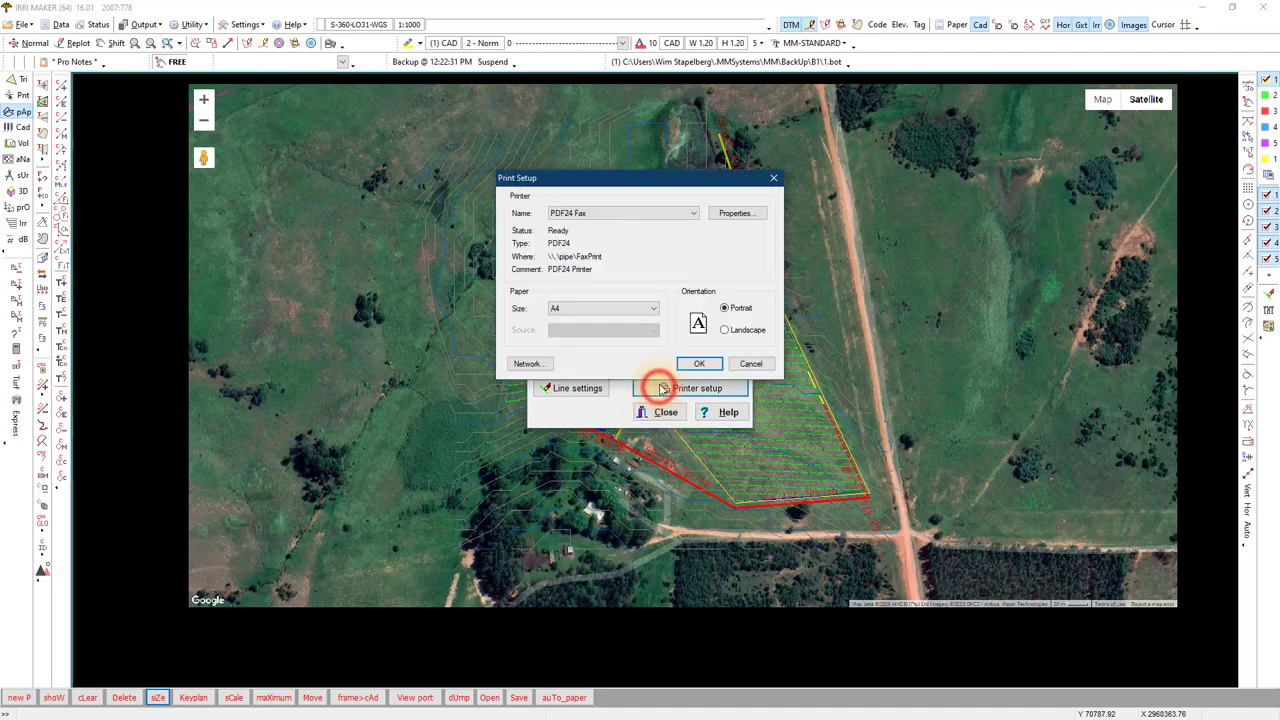
click(655, 310)
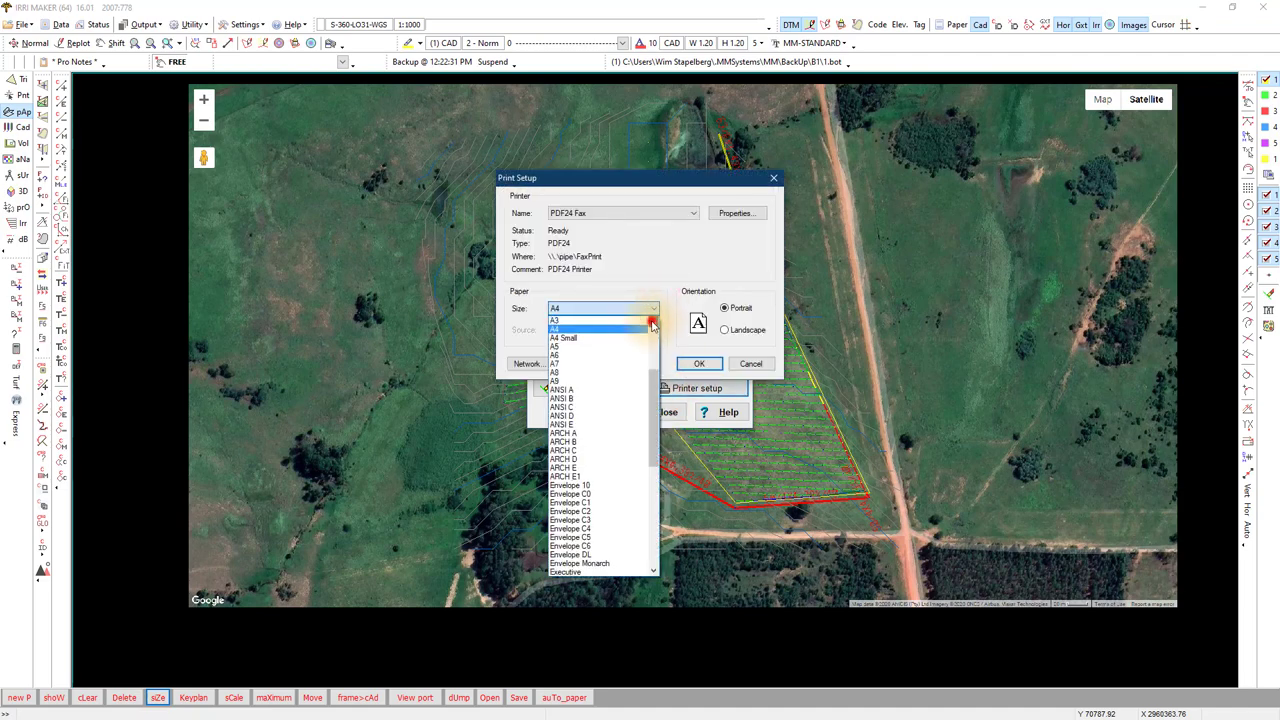
click(600, 320)
click(724, 329)
click(704, 365)
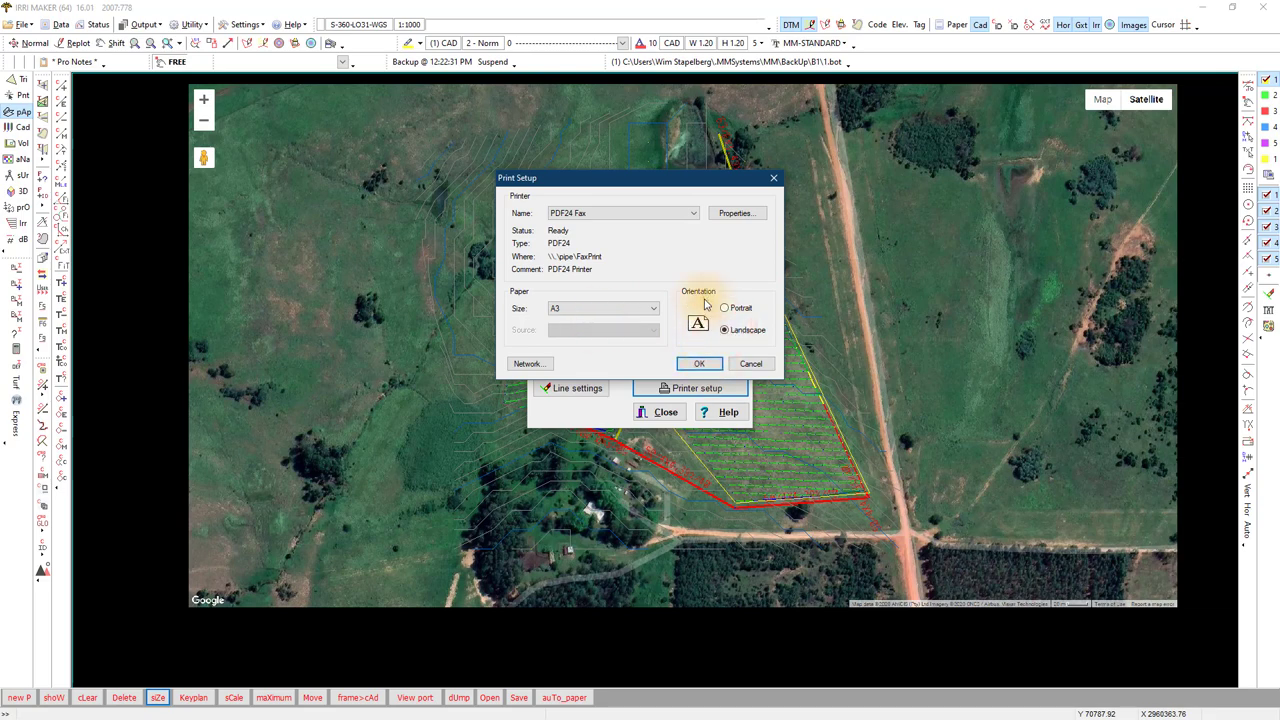
click(690, 214)
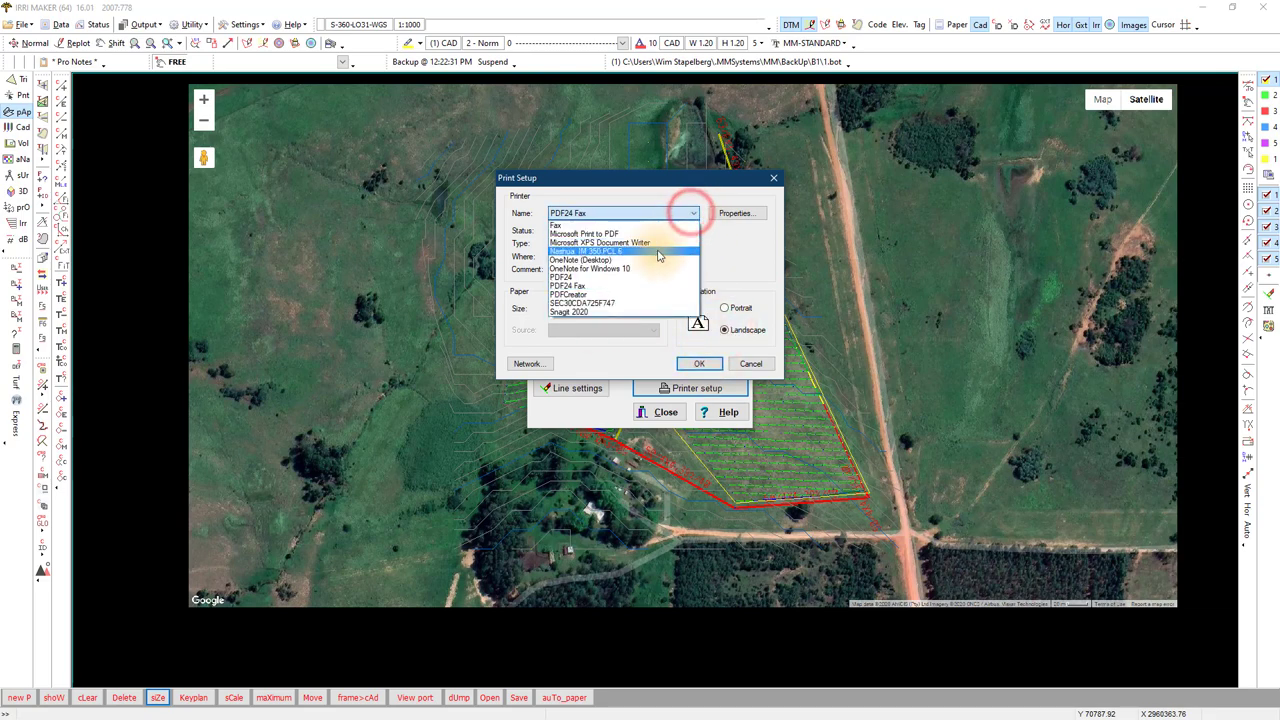
click(573, 294)
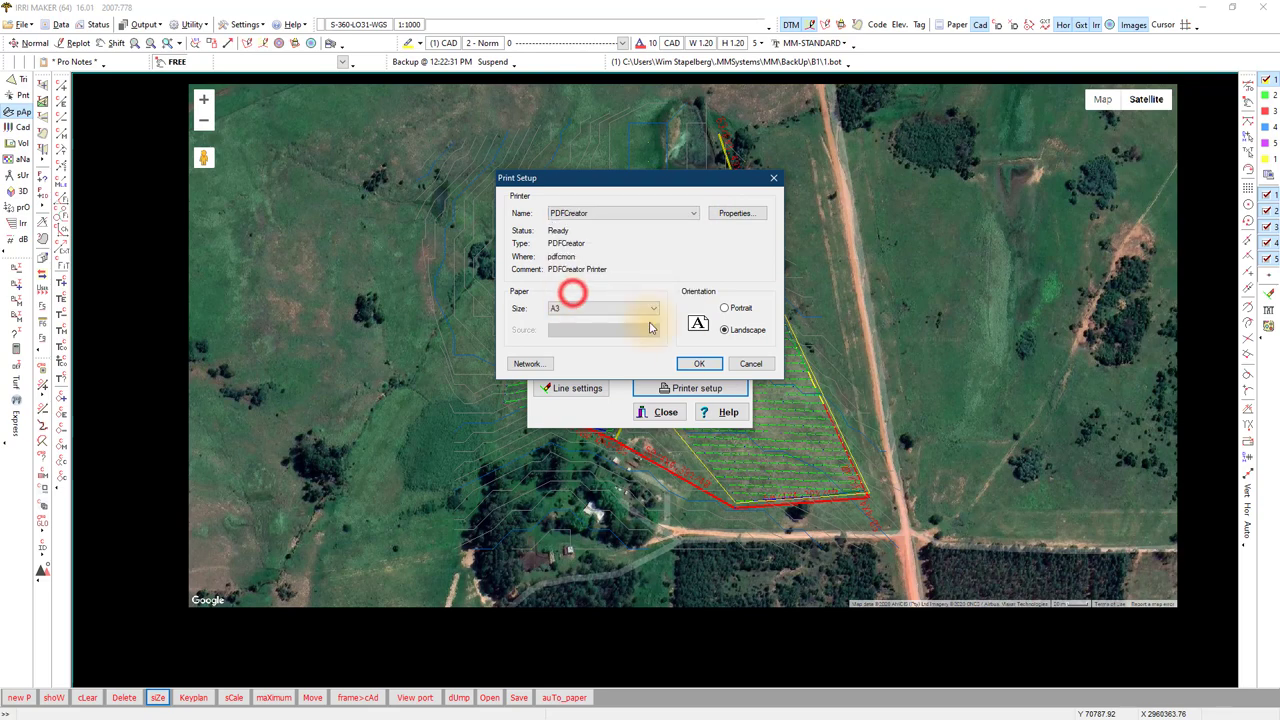
click(699, 363)
- Close the print dialog and place a first tilted paper window to suit the field
click(665, 412)
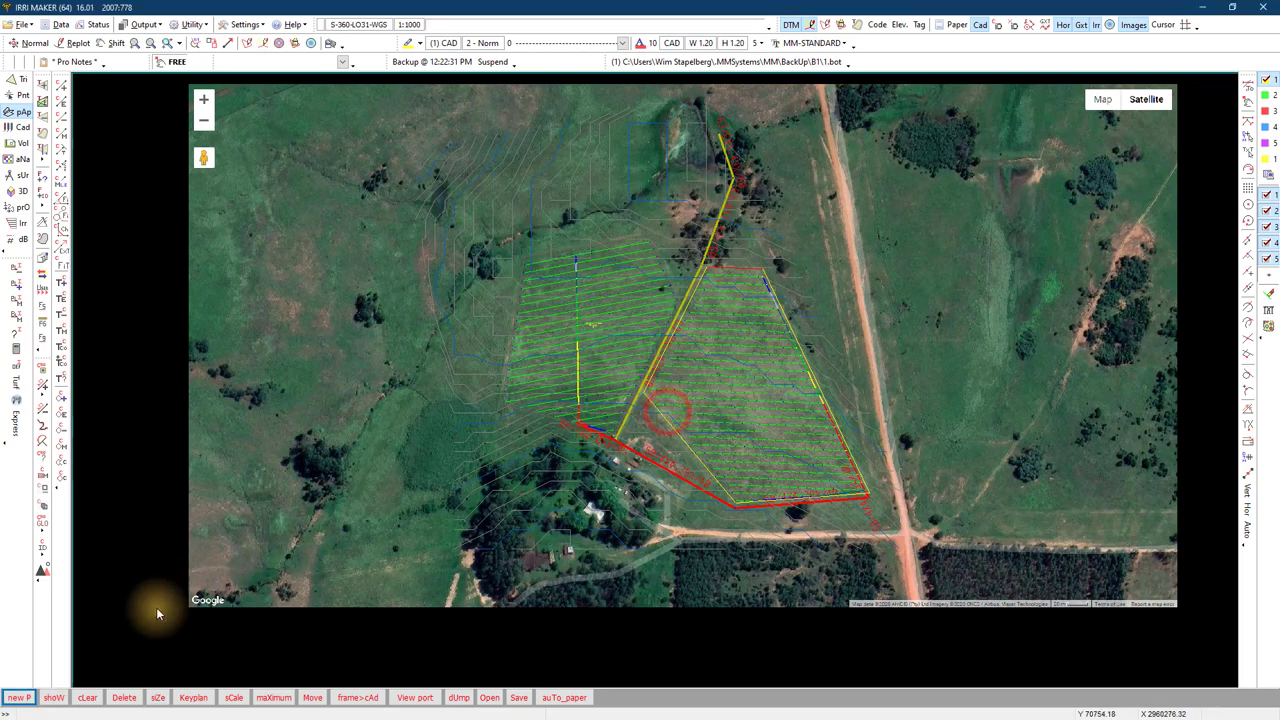
click(21, 695)
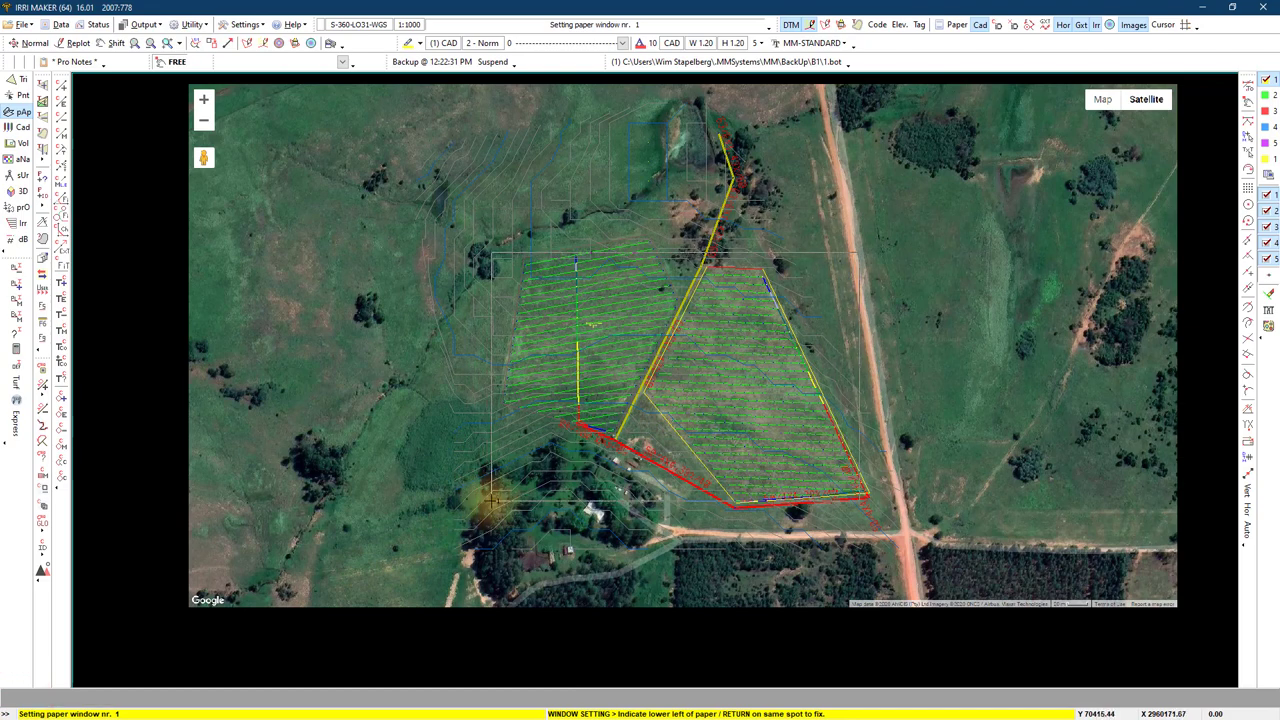
click(491, 497)
click(489, 472)
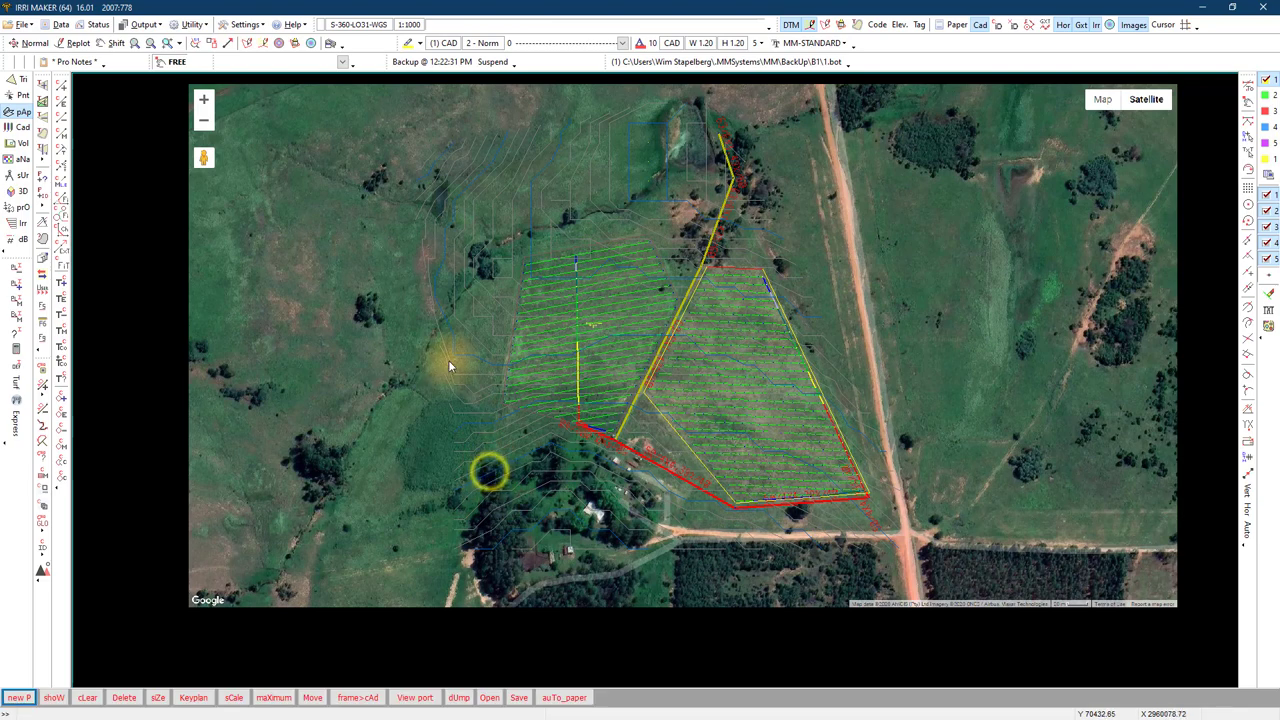
- Change the drawing scale to 1:1500 and anchor paper window P1 over the irrigation blocks
click(405, 24)
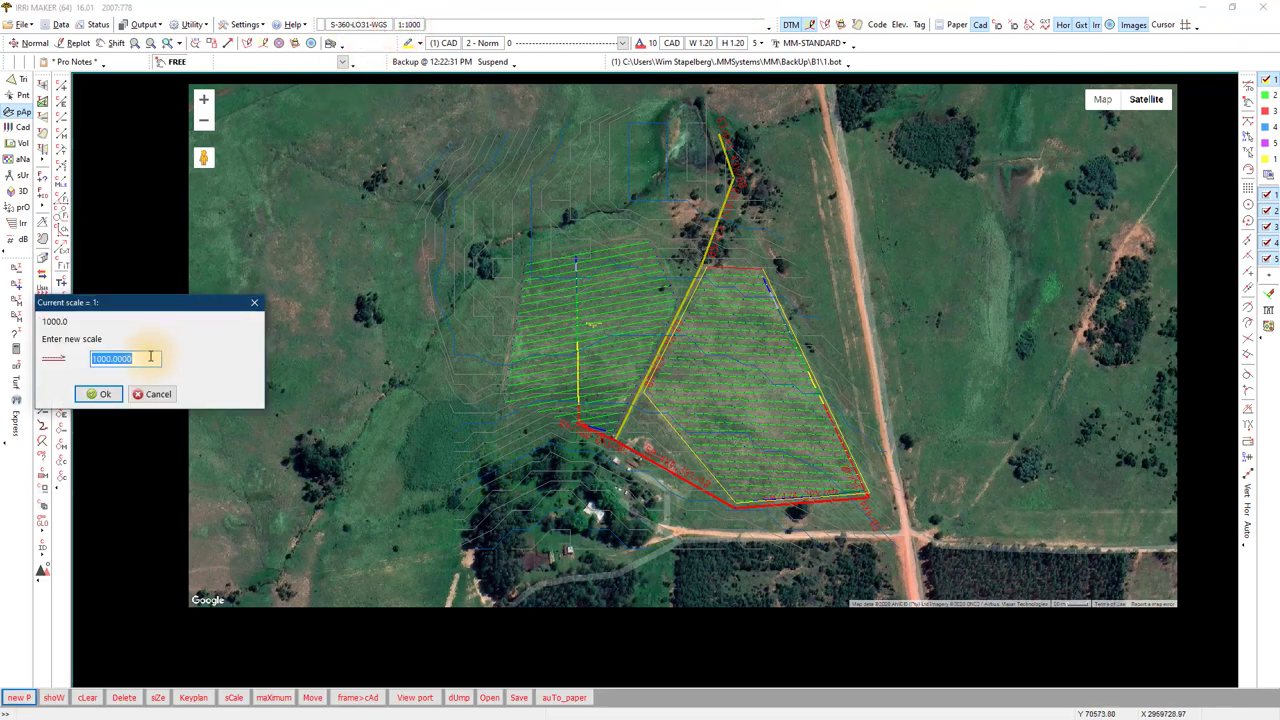
drag(146, 359, 97, 357)
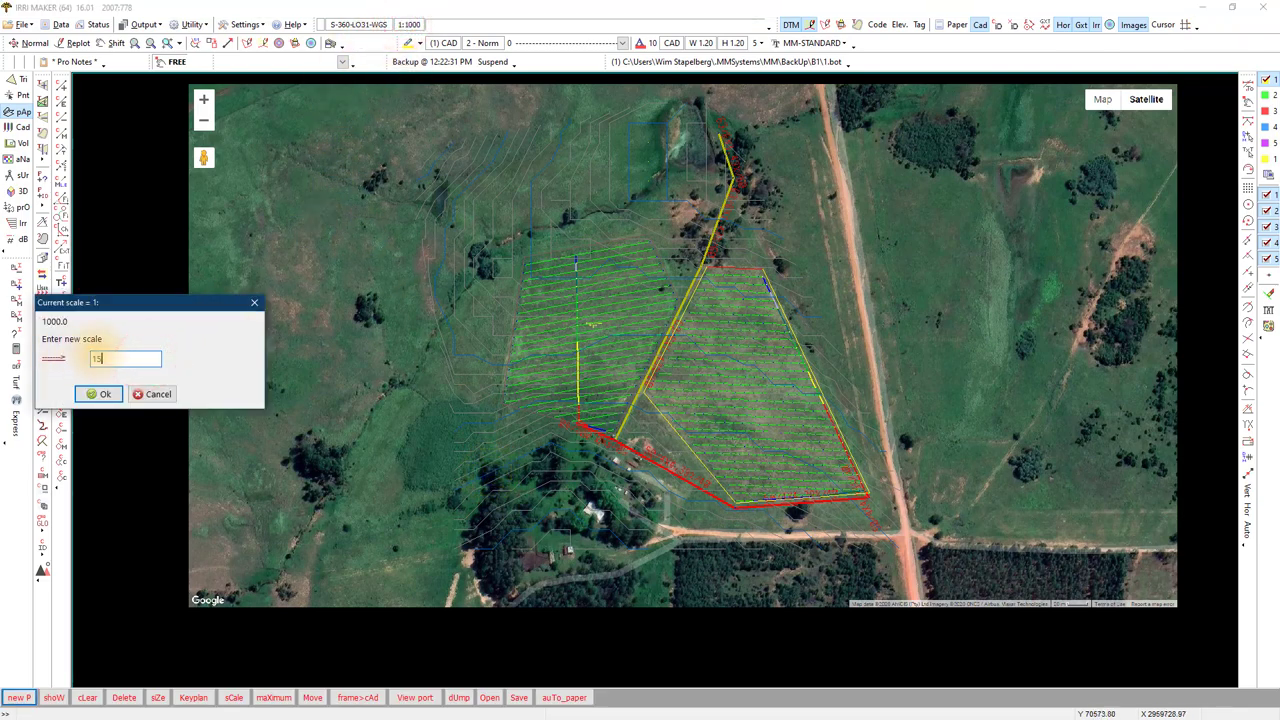
text(1500)
click(101, 397)
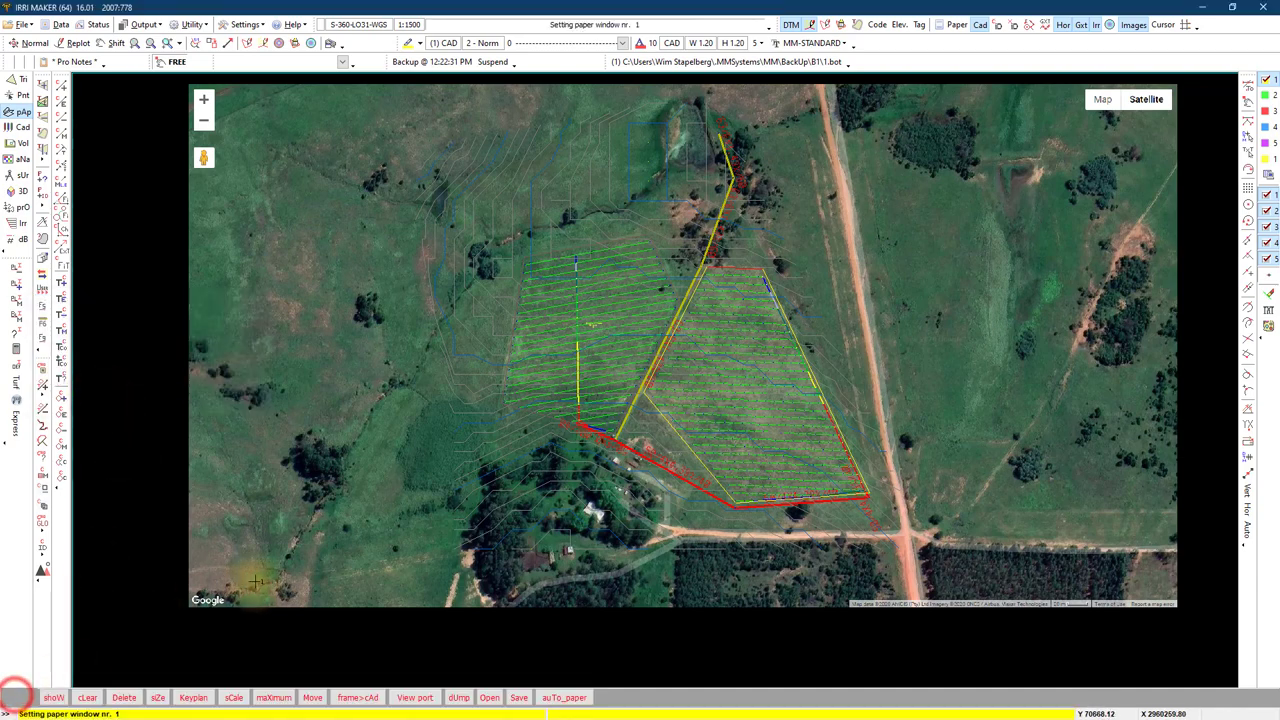
click(15, 698)
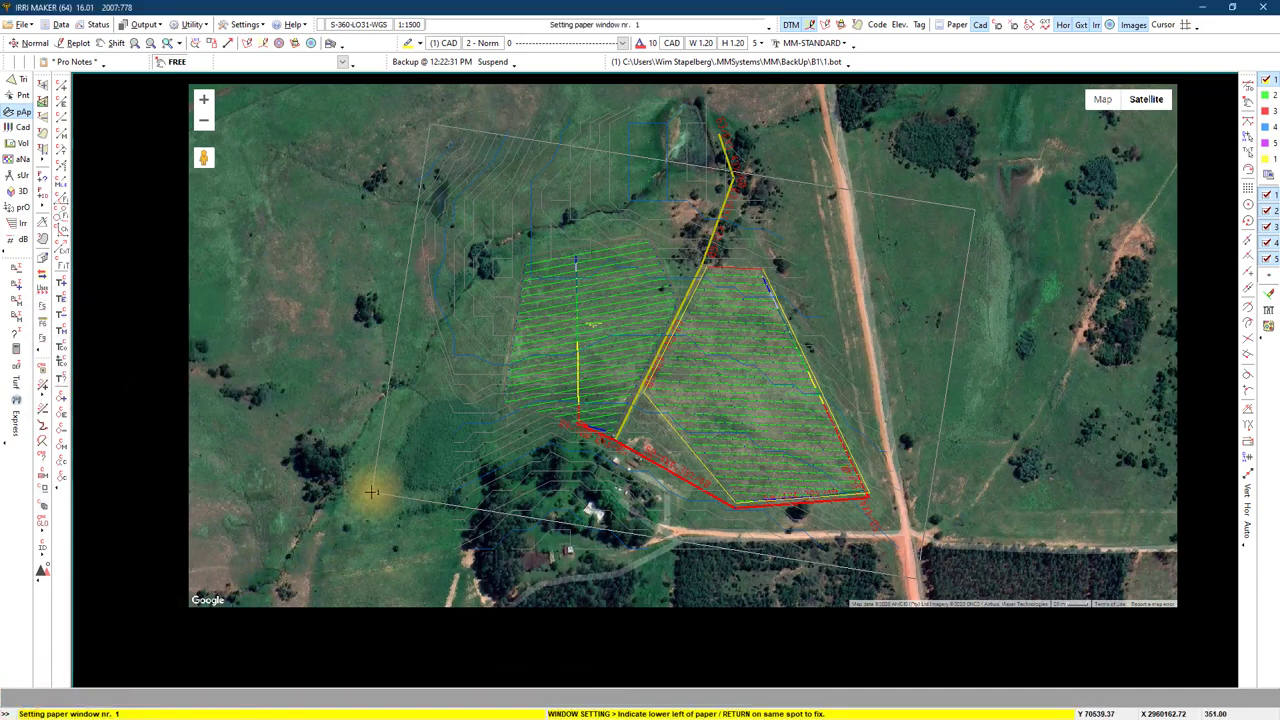
click(1250, 103)
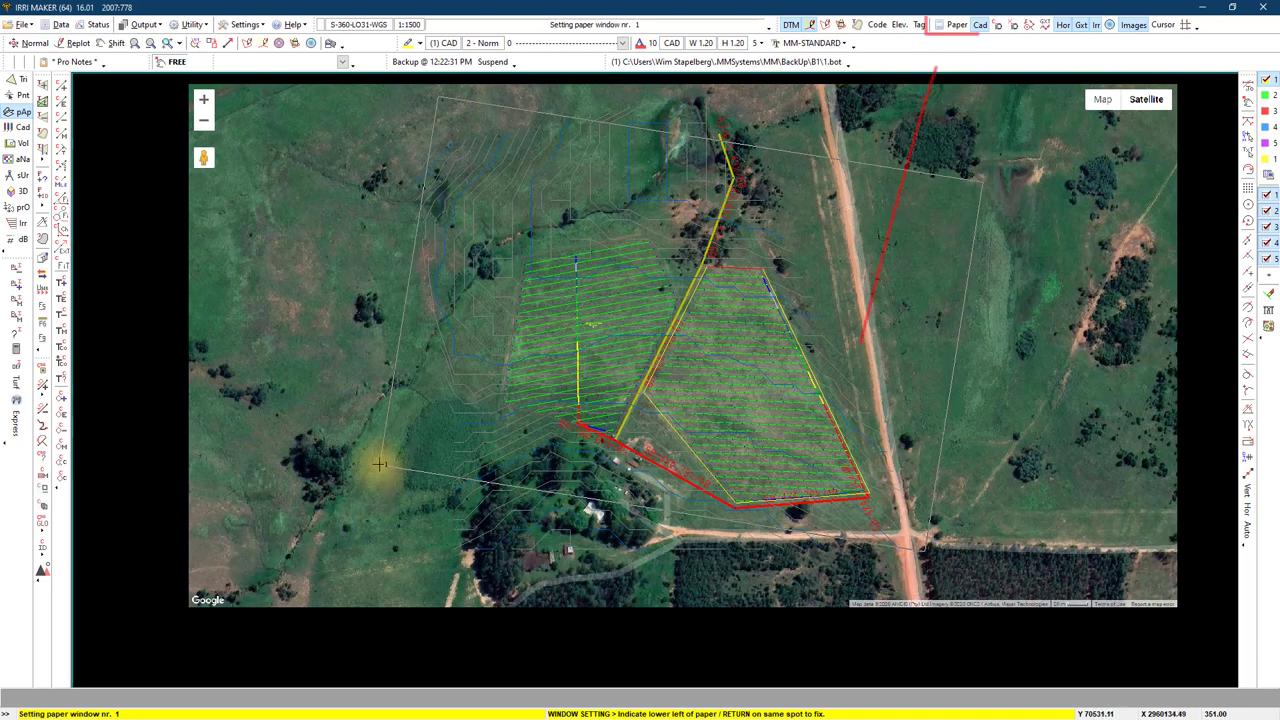
click(386, 452)
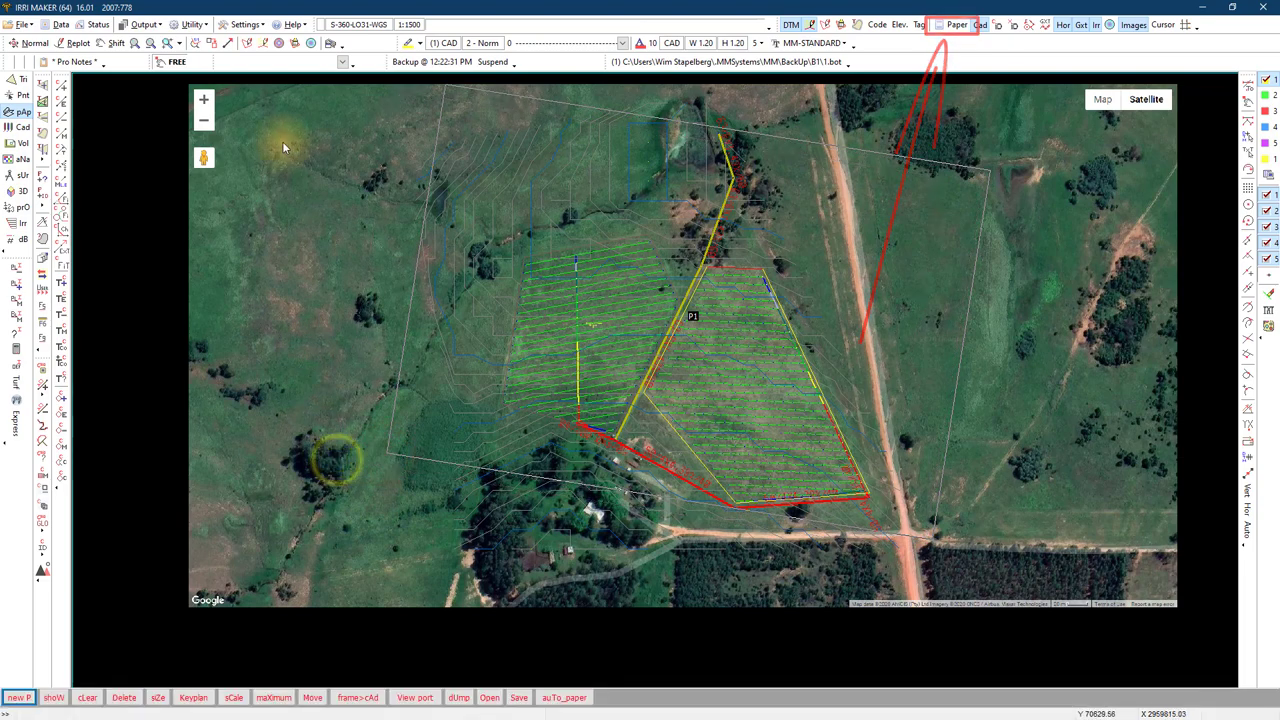
- Plot a PDF preview of paper window 1 through the Tuned Plotter, adding a north arrow
click(134, 24)
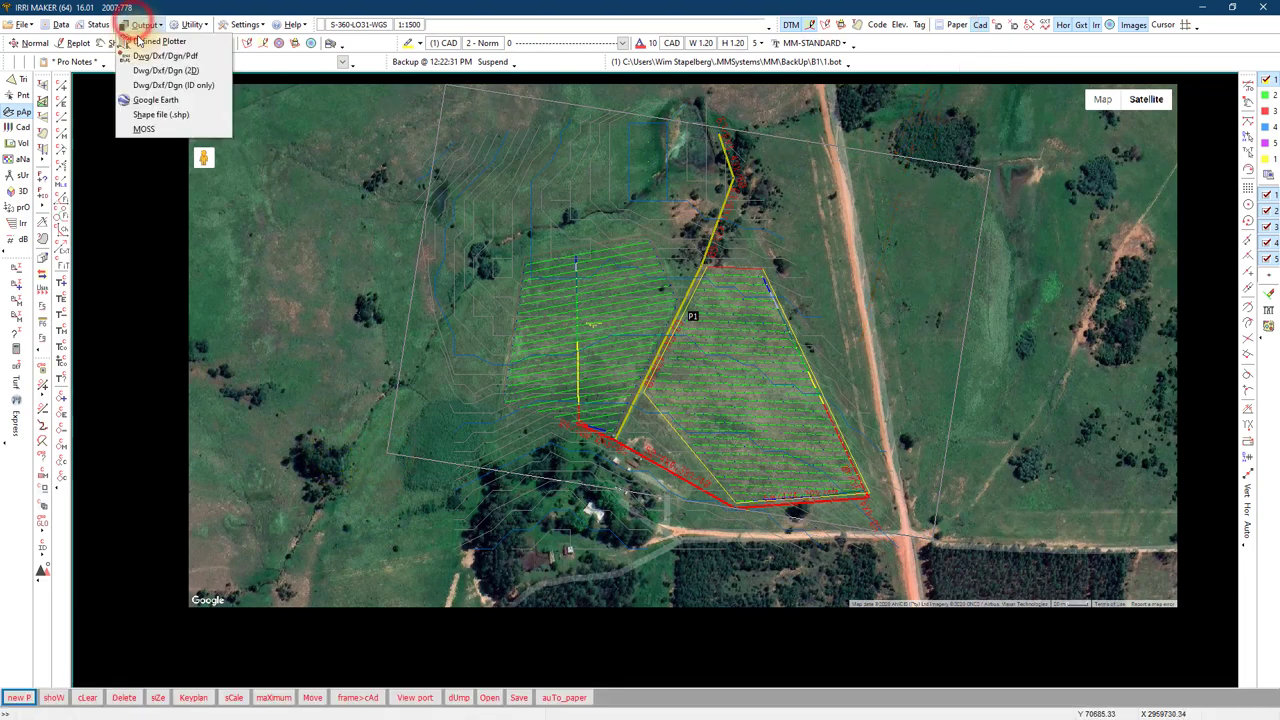
click(138, 40)
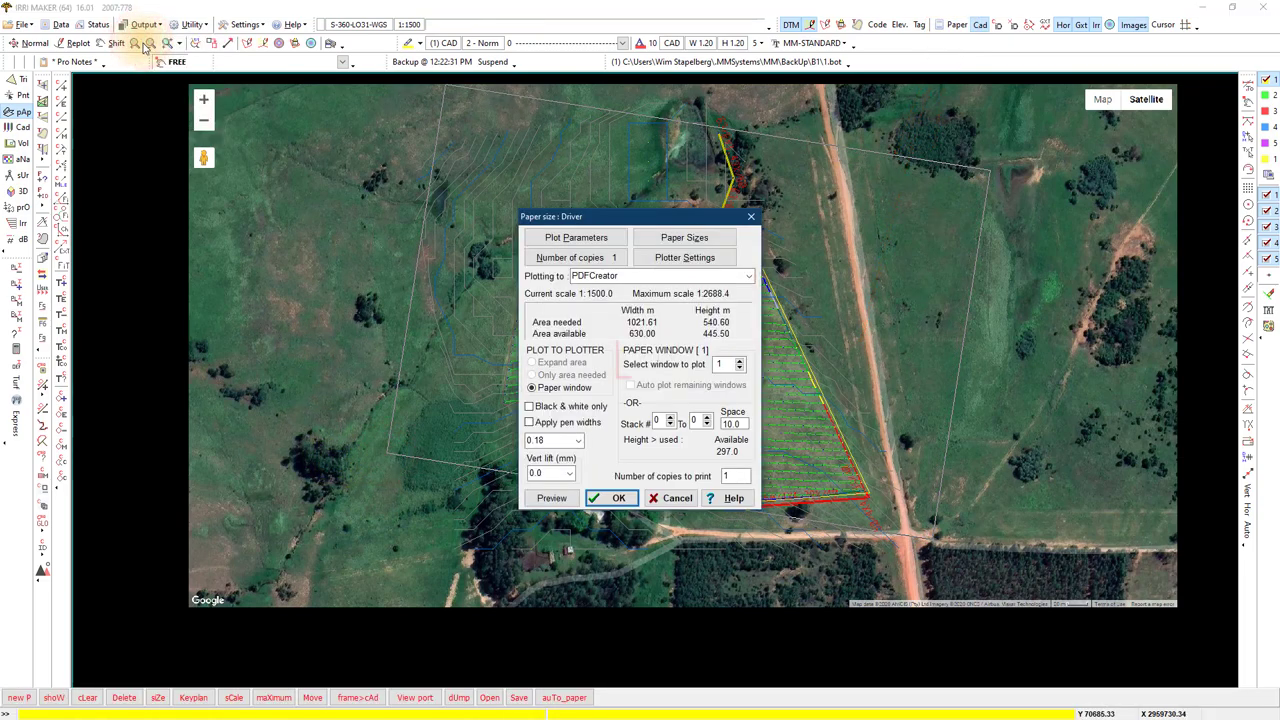
click(551, 498)
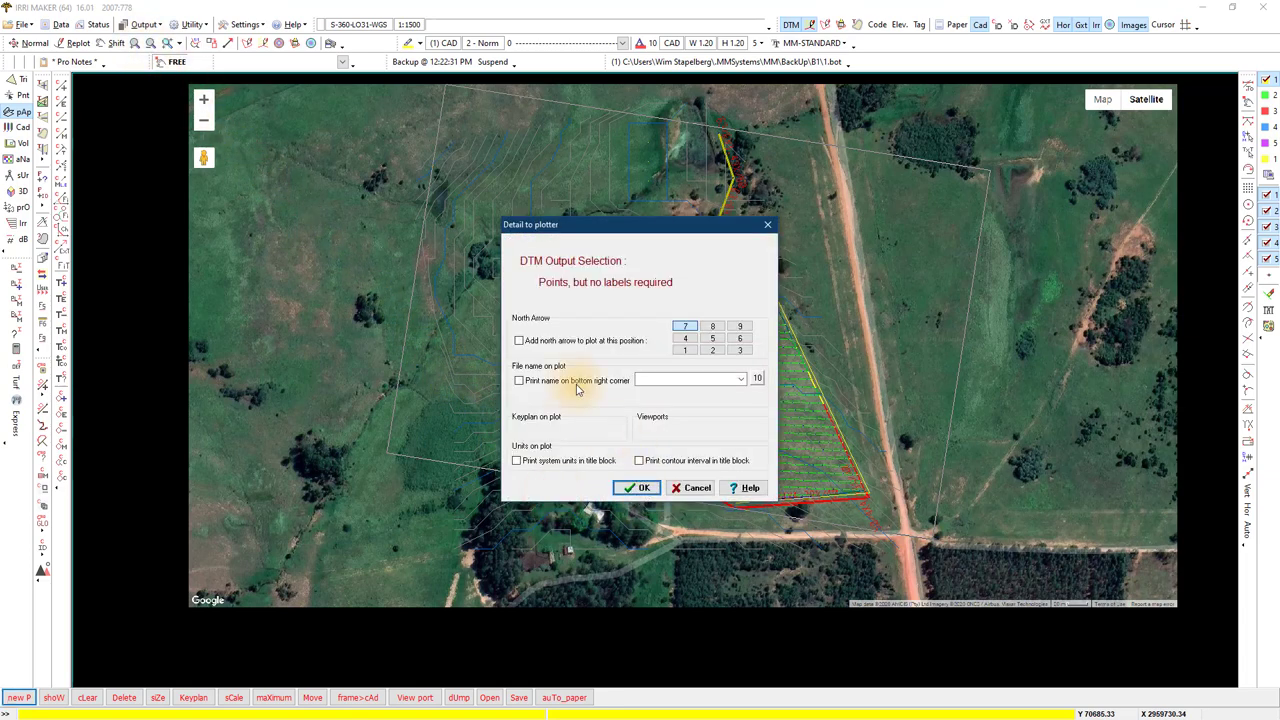
click(519, 340)
click(637, 488)
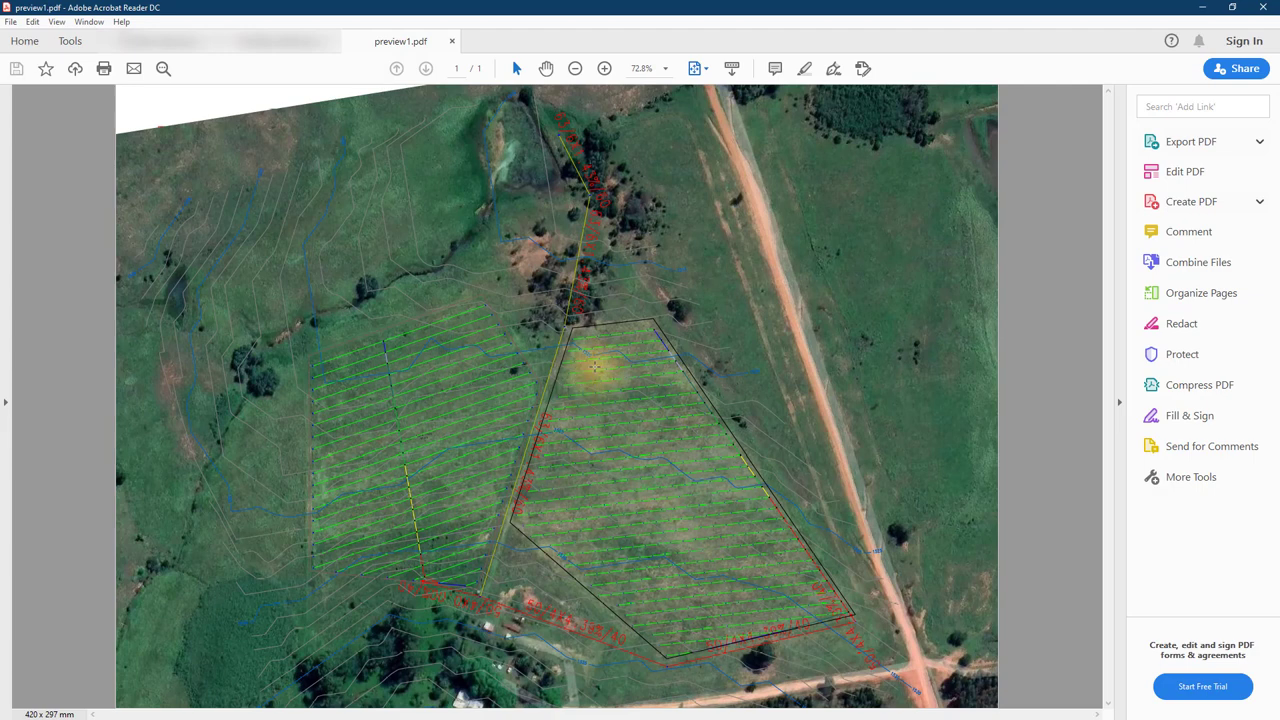
- Close preview1.pdf and all Acrobat Reader tabs to return to IRRI MAKER
click(1260, 8)
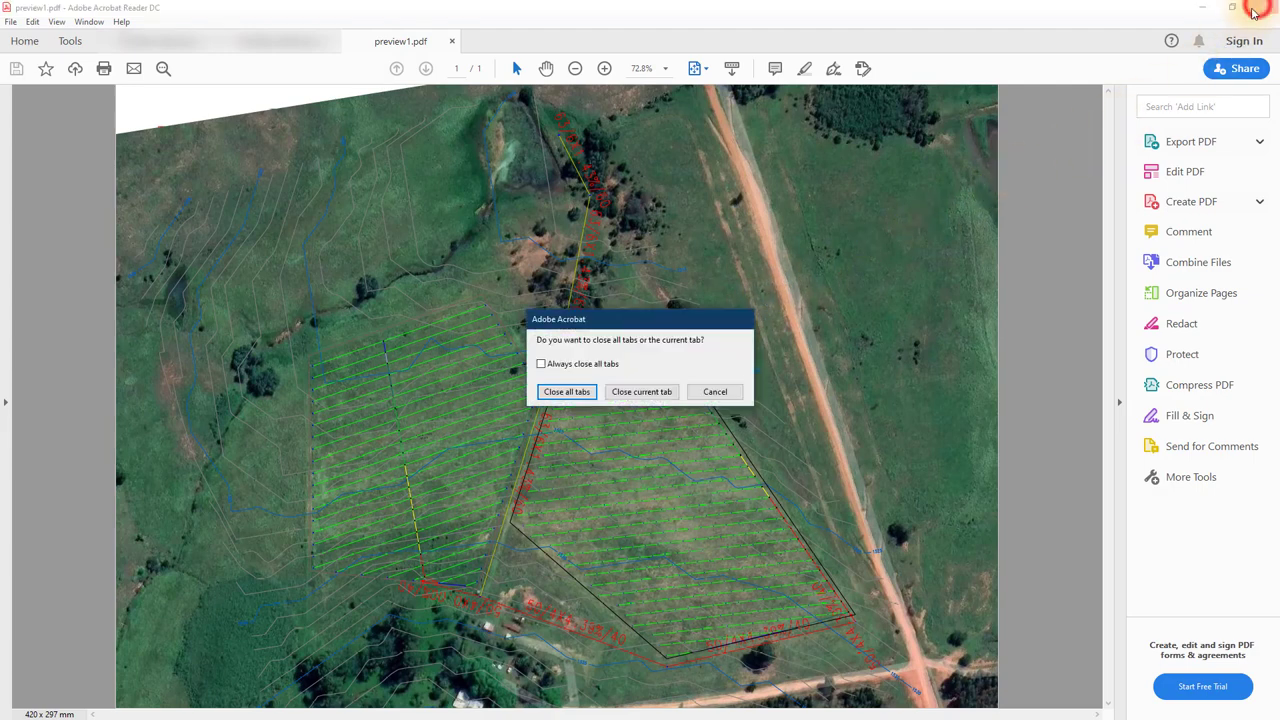
click(585, 392)
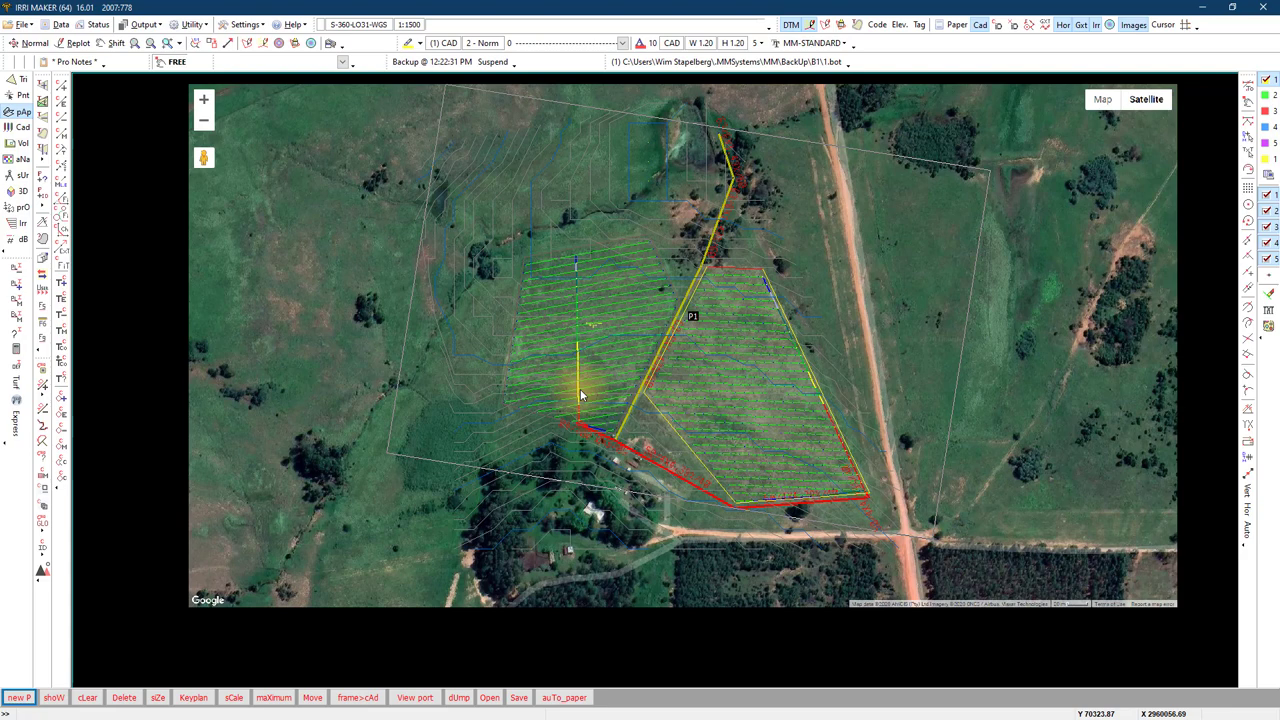
- Set the save target to 'Test file' in the E:\Junk folder
click(22, 24)
click(18, 108)
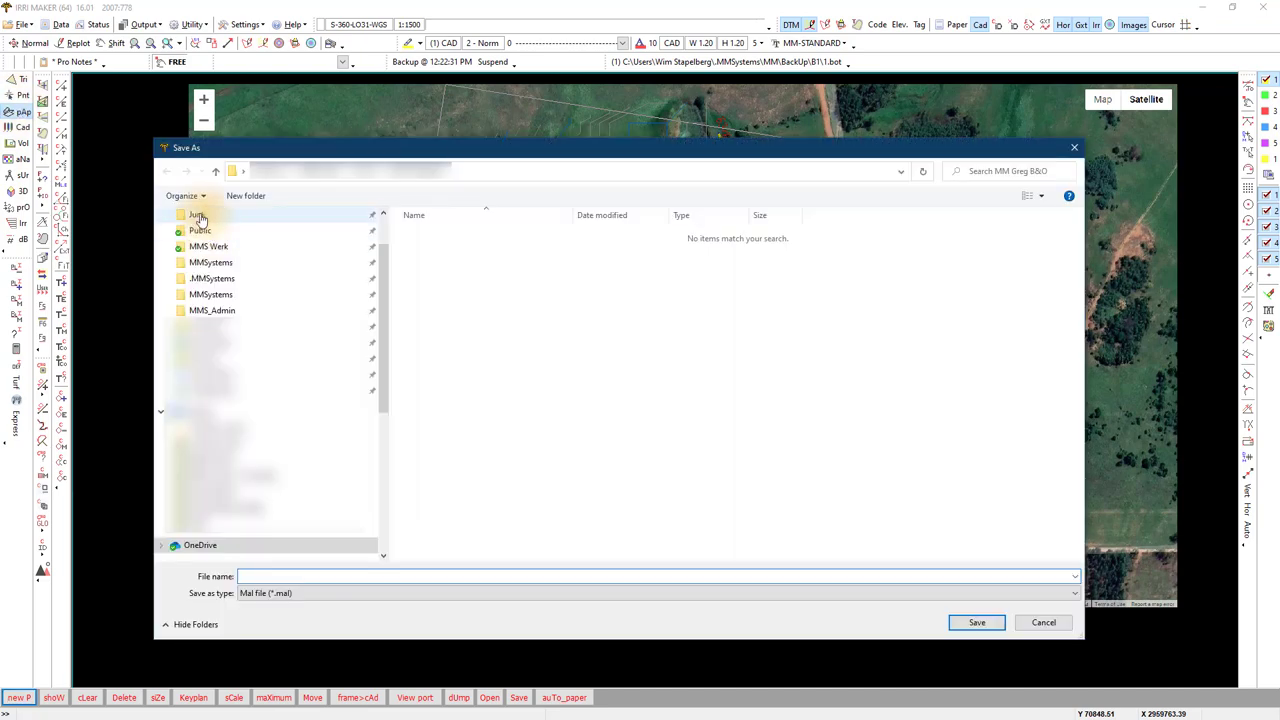
click(200, 214)
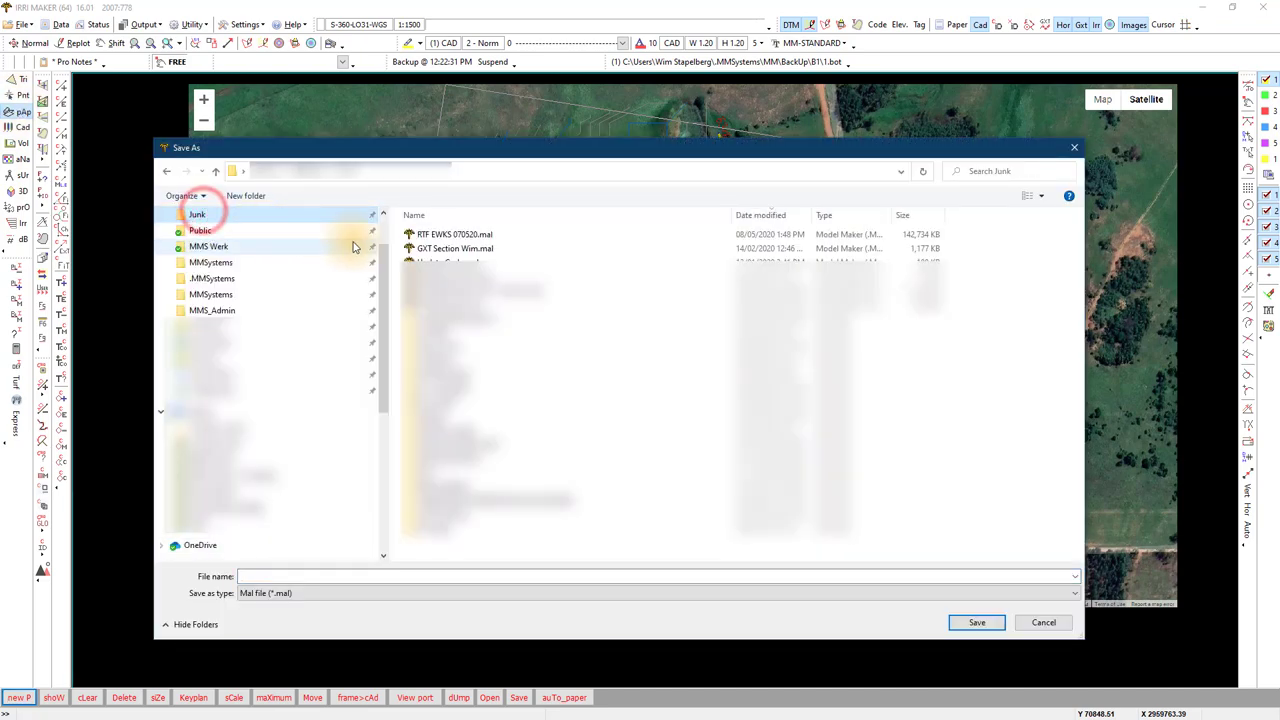
click(266, 575)
text(1e)
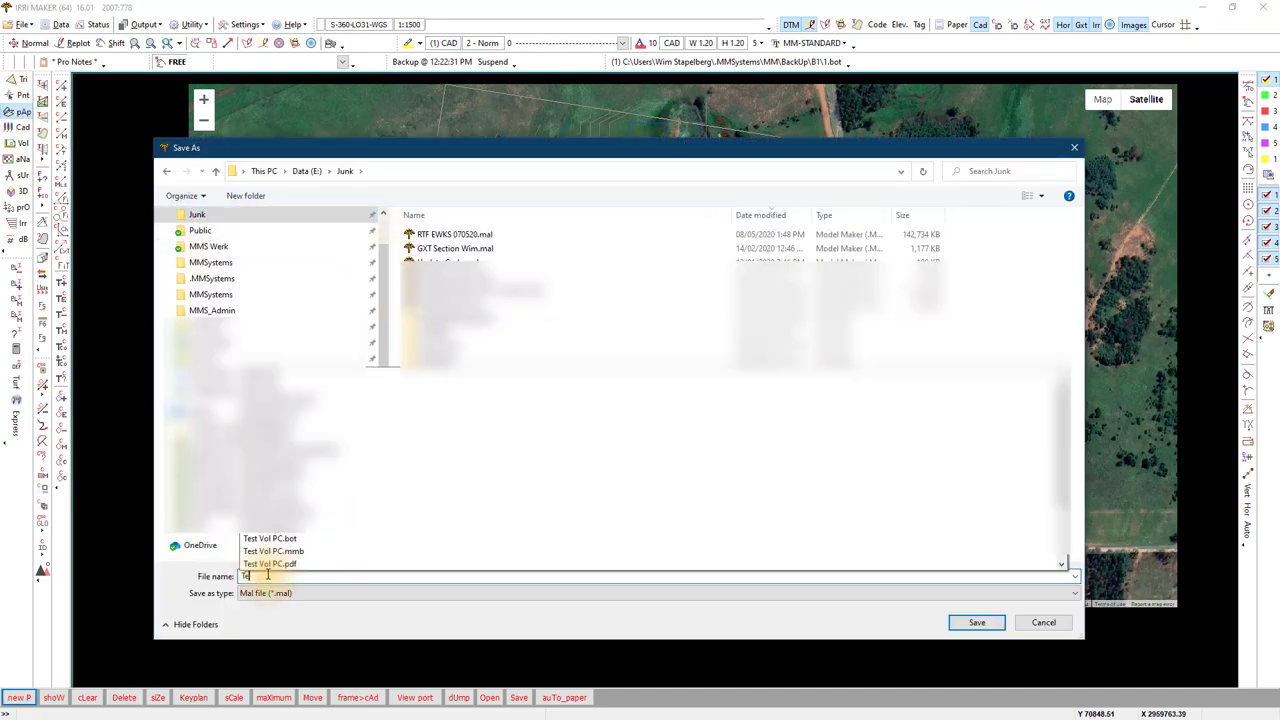
text(st g)
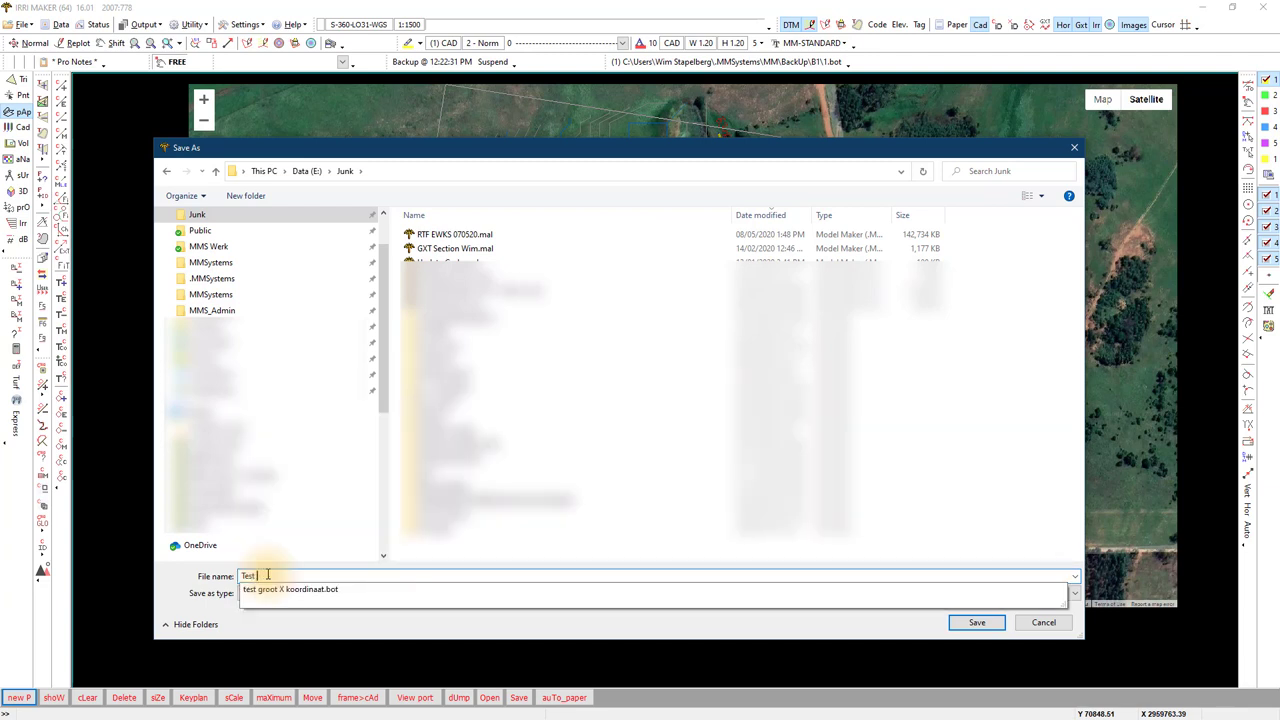
key(BackSpace)
text(fi)
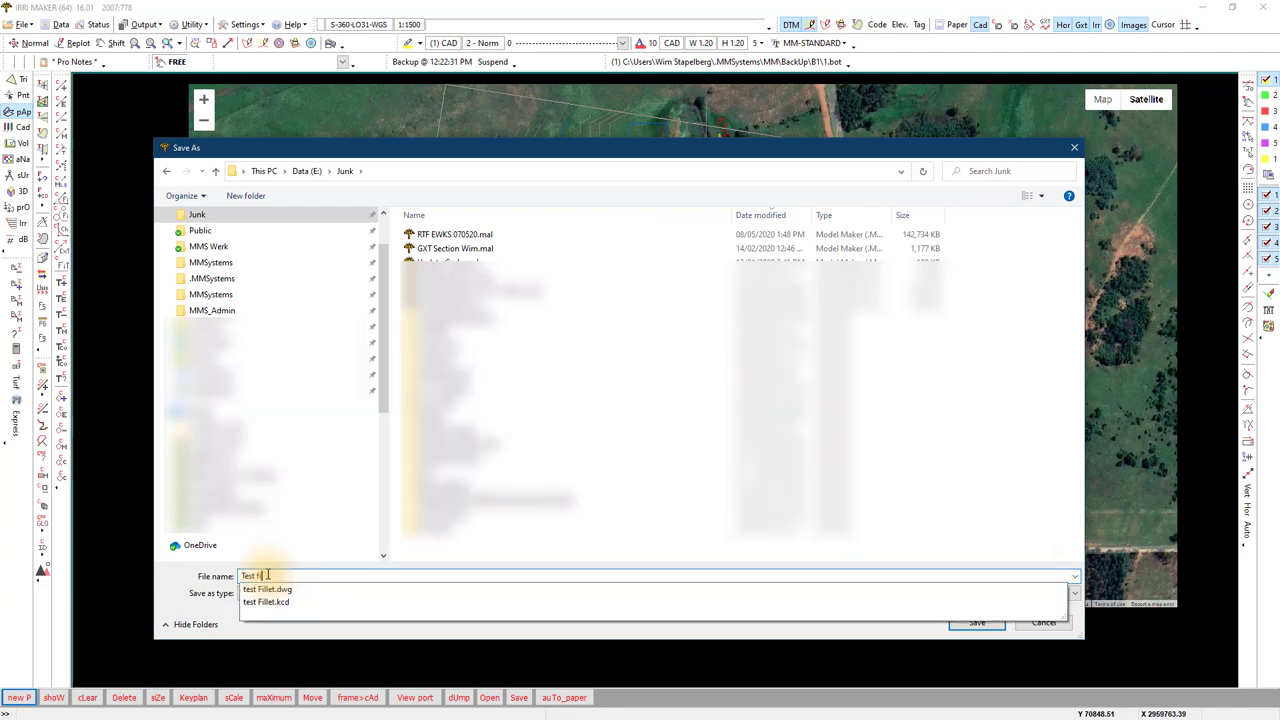
text(le)
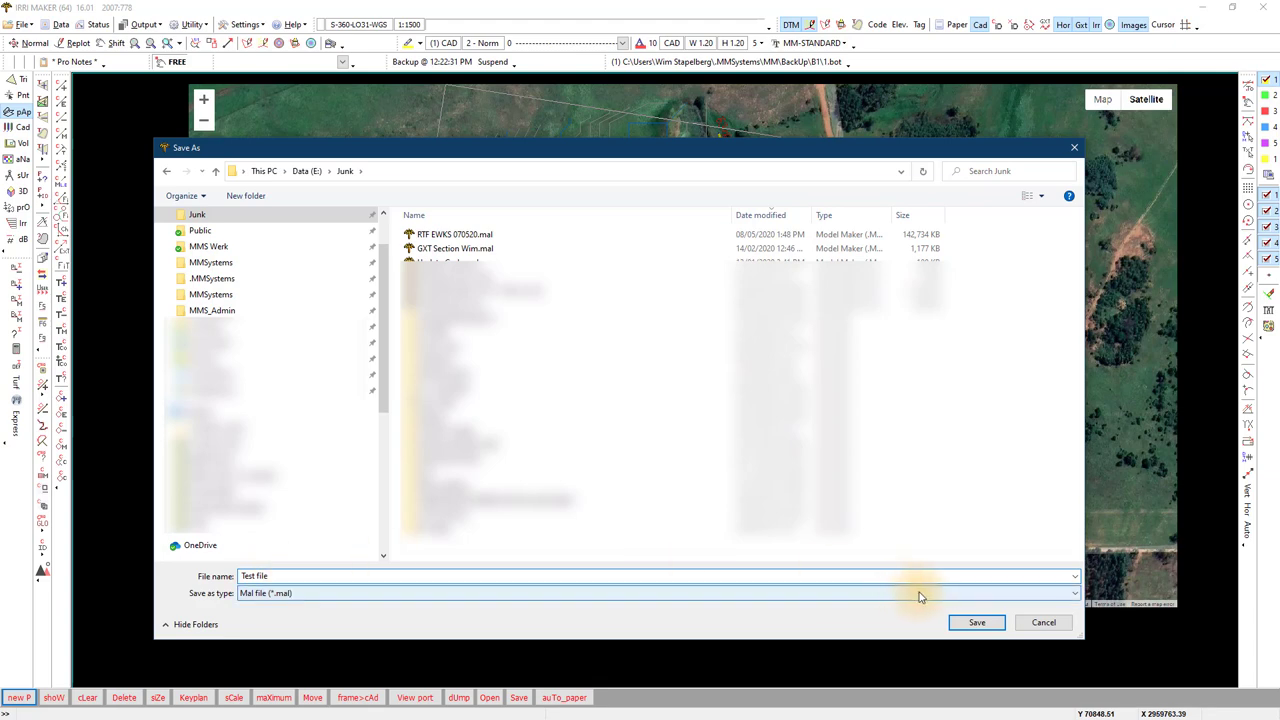
click(970, 622)
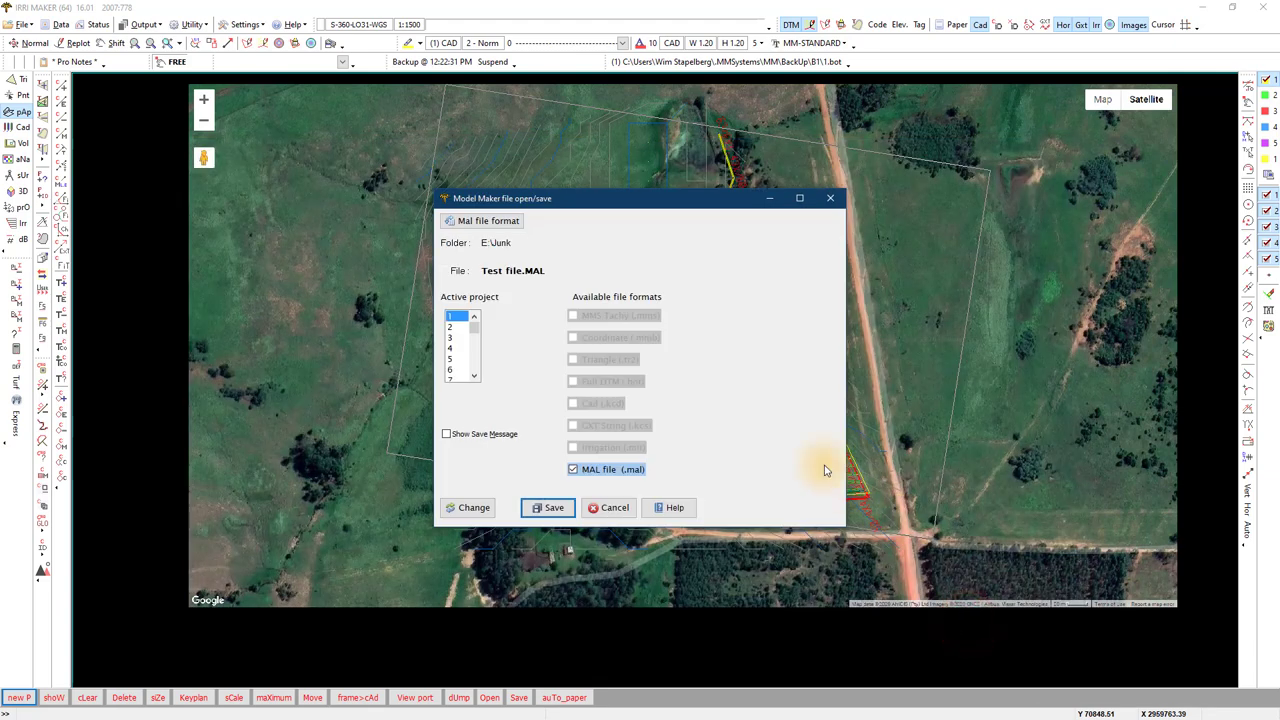
- Include irrigation data, node/pipe and parts/cluster databases, and display settings, then save Test file.MAL
click(490, 220)
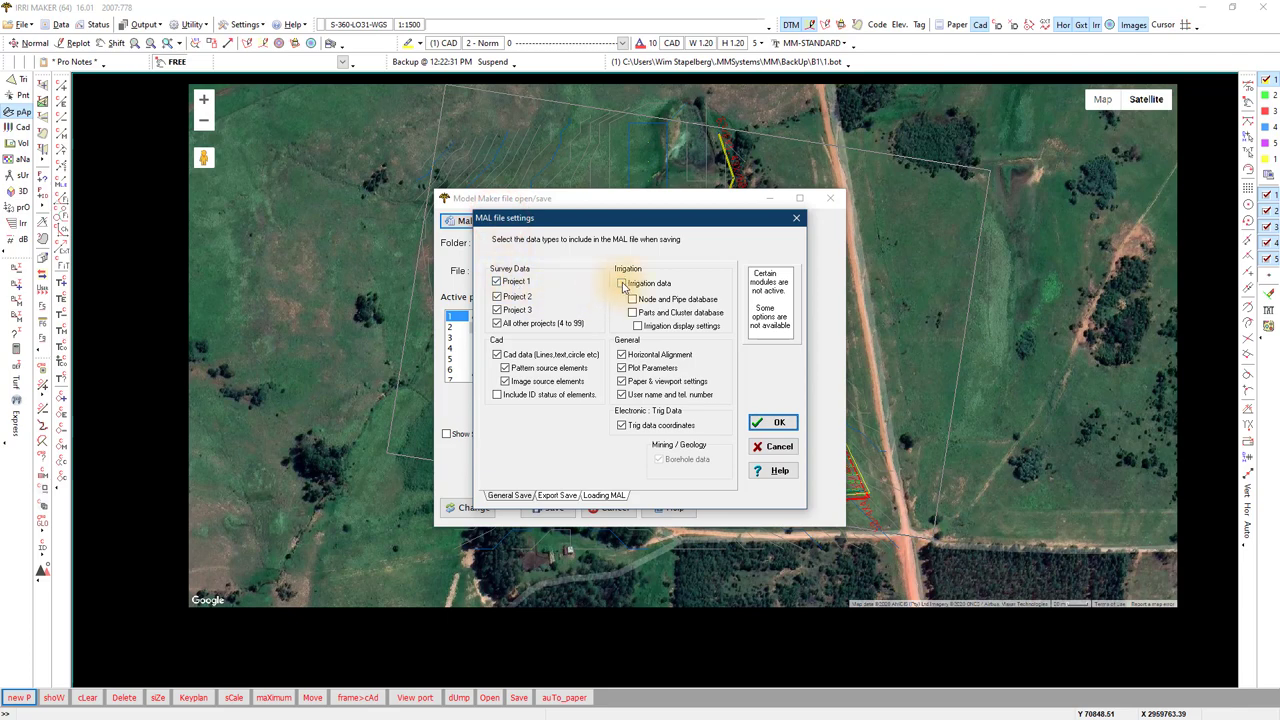
click(622, 284)
click(632, 300)
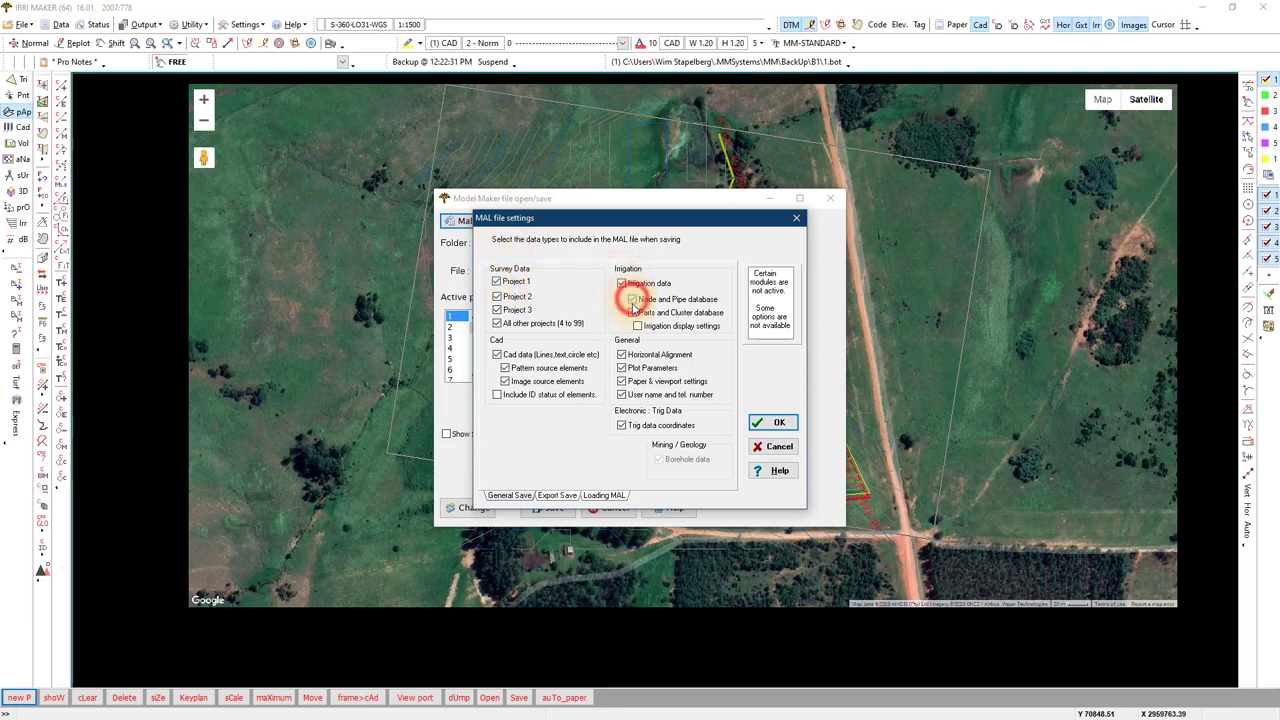
click(632, 313)
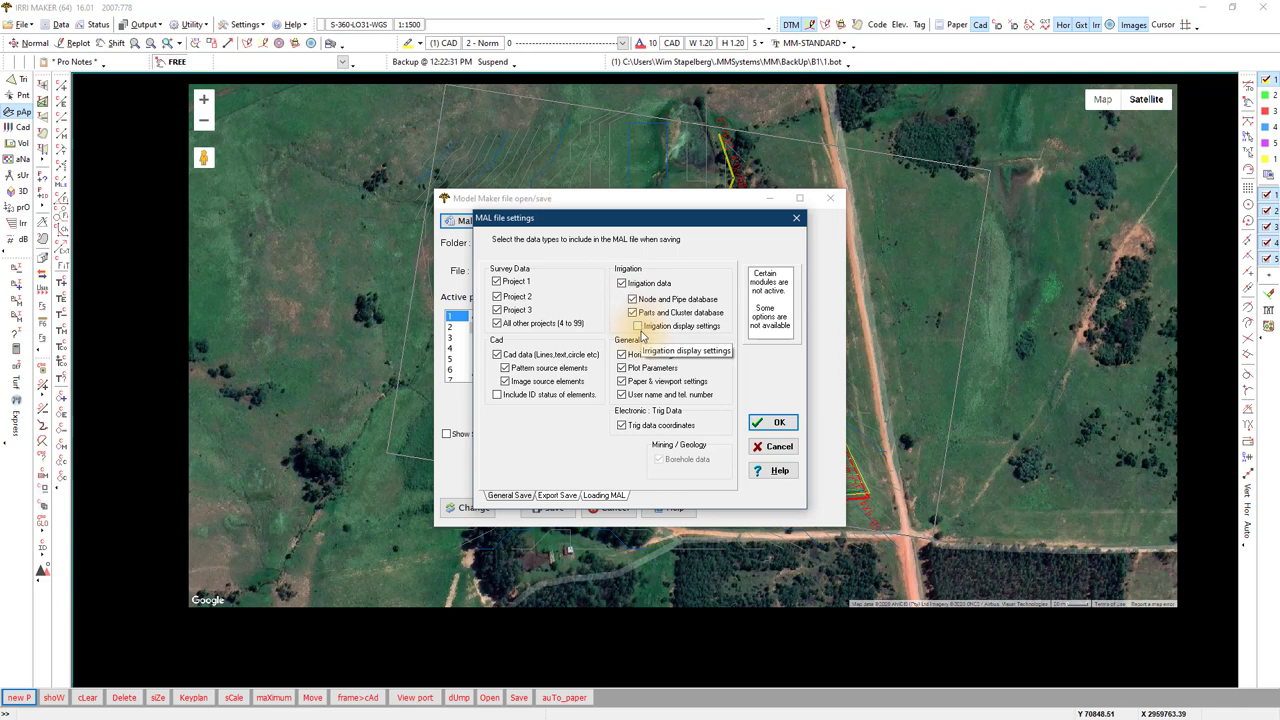
click(638, 328)
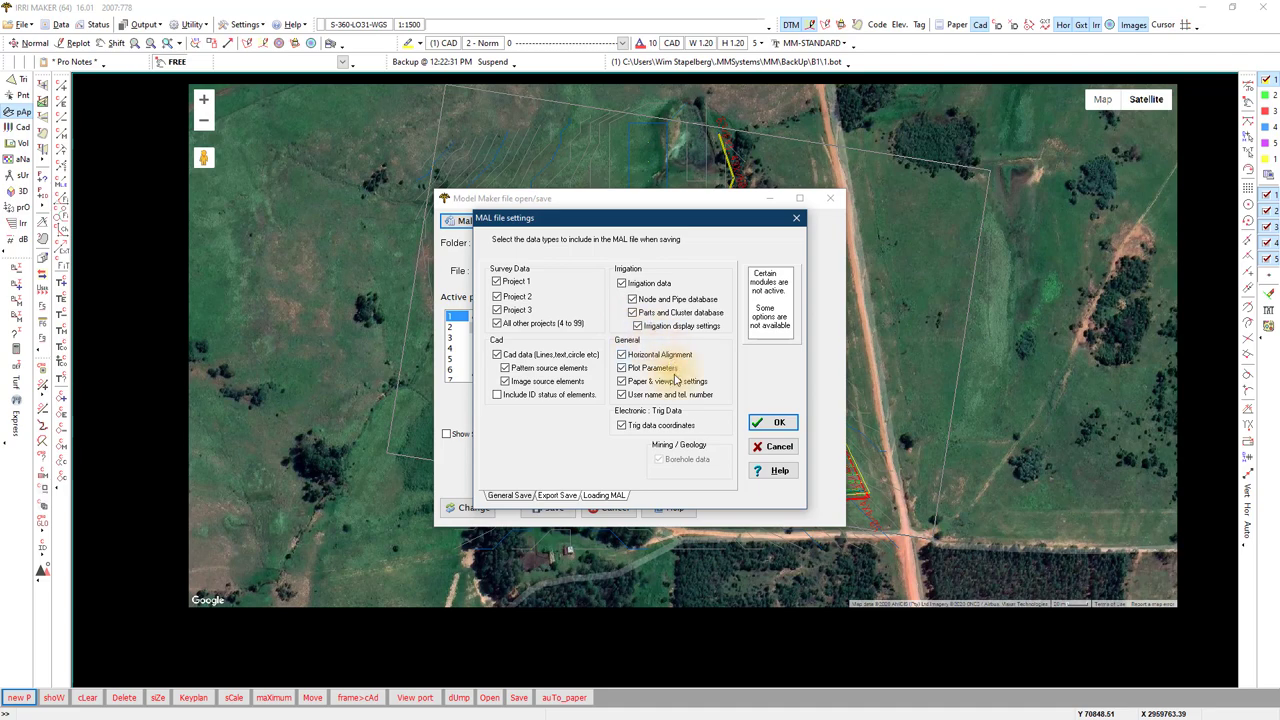
click(770, 424)
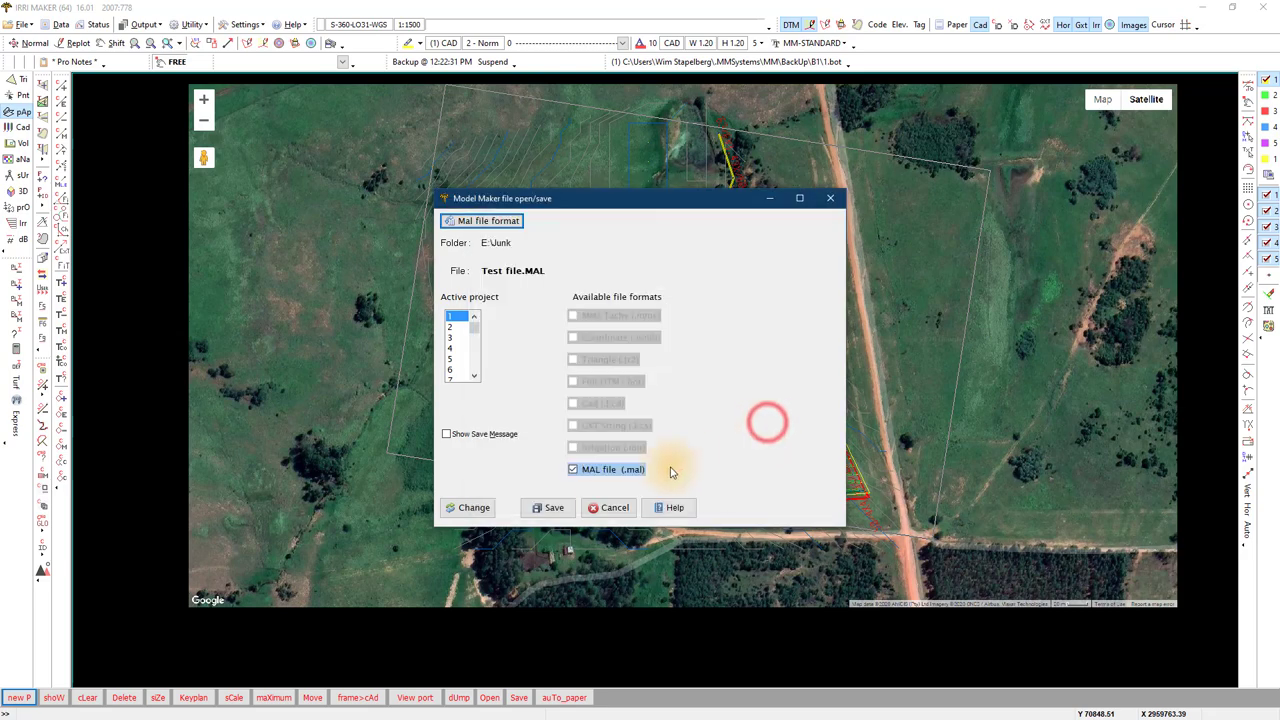
click(548, 507)
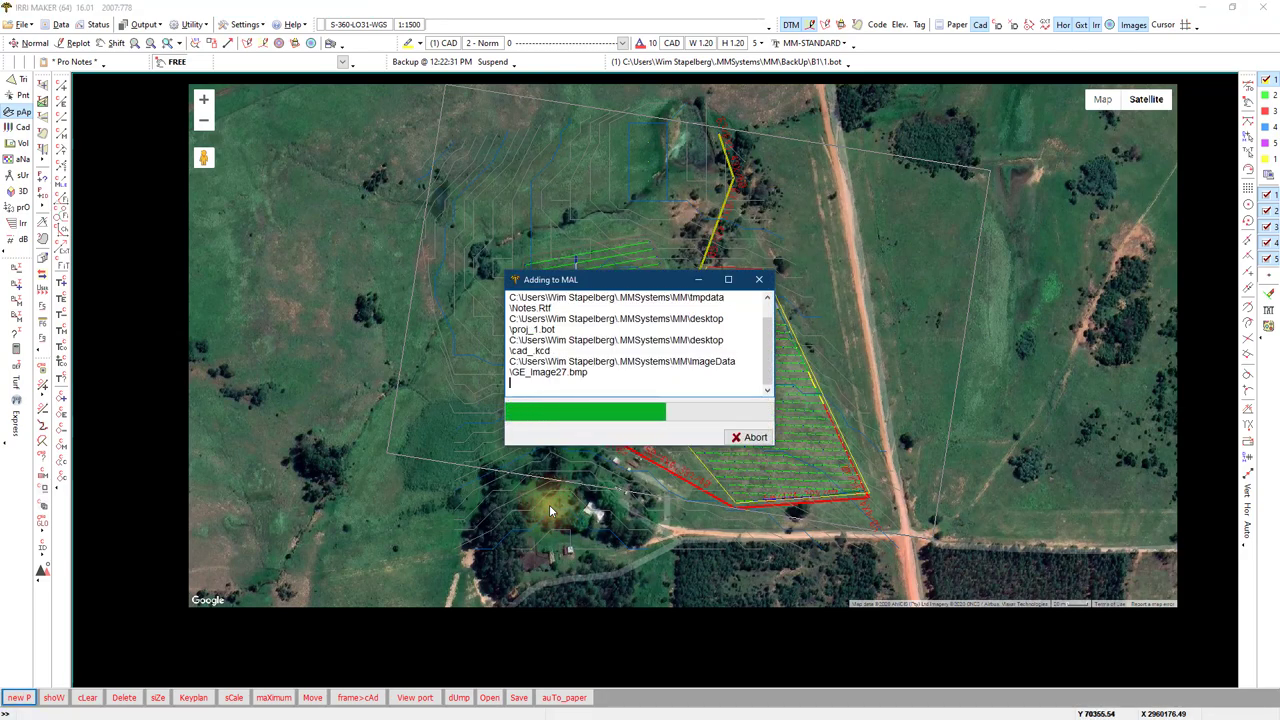